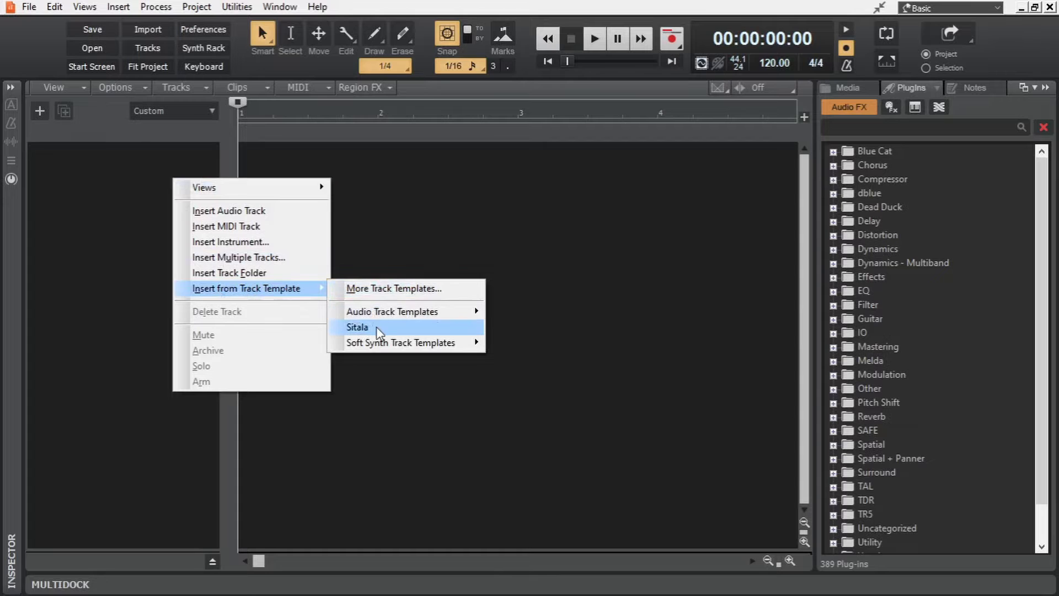
Step: Insert the Sitala track template, collapse its track folder and open the Sitala instrument window
left_click(377, 326)
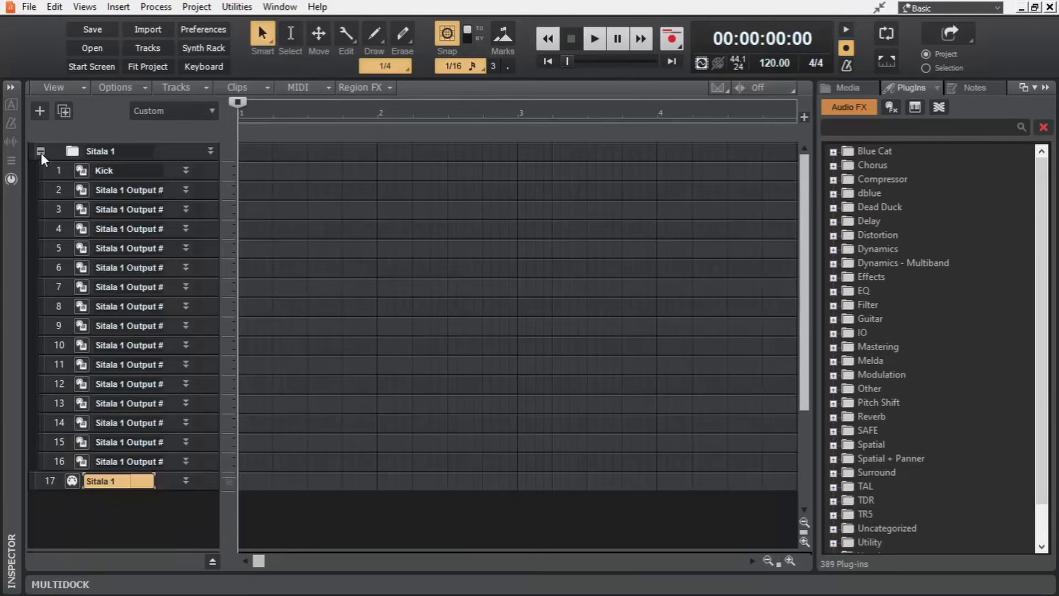
left_click(41, 151)
left_click(75, 171)
Step: Browse the Sample Content media location and load the two Cymatics Grime samples onto Sitala pads 1 and 2
left_click(848, 88)
left_click(907, 107)
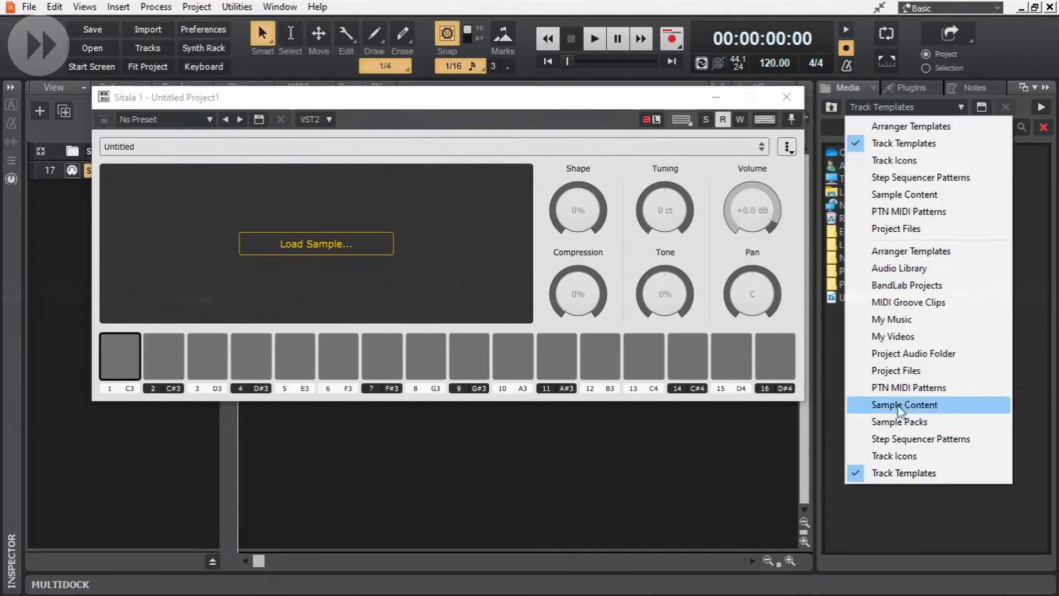
left_click(899, 407)
double_click(861, 166)
double_click(850, 179)
left_click(831, 107)
mouse_move(883, 219)
left_mouse_down()
mouse_move(119, 357)
mouse_move(164, 356)
left_mouse_up()
Step: Load the Cymatics closed hi-hat onto pad 3 and Cymatics - Pop Hihat 3 onto pad 4, and collapse the browser
double_click(852, 205)
left_click(831, 107)
double_click(857, 167)
left_click_drag(877, 153, 208, 356)
left_click(831, 107)
left_click_drag(883, 205, 251, 357)
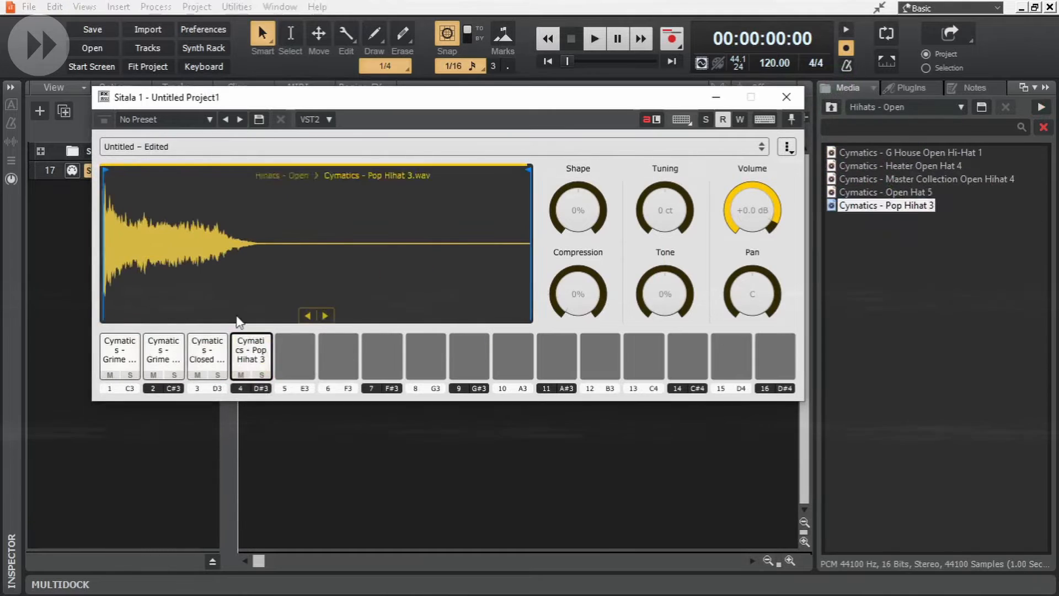
left_click(1046, 88)
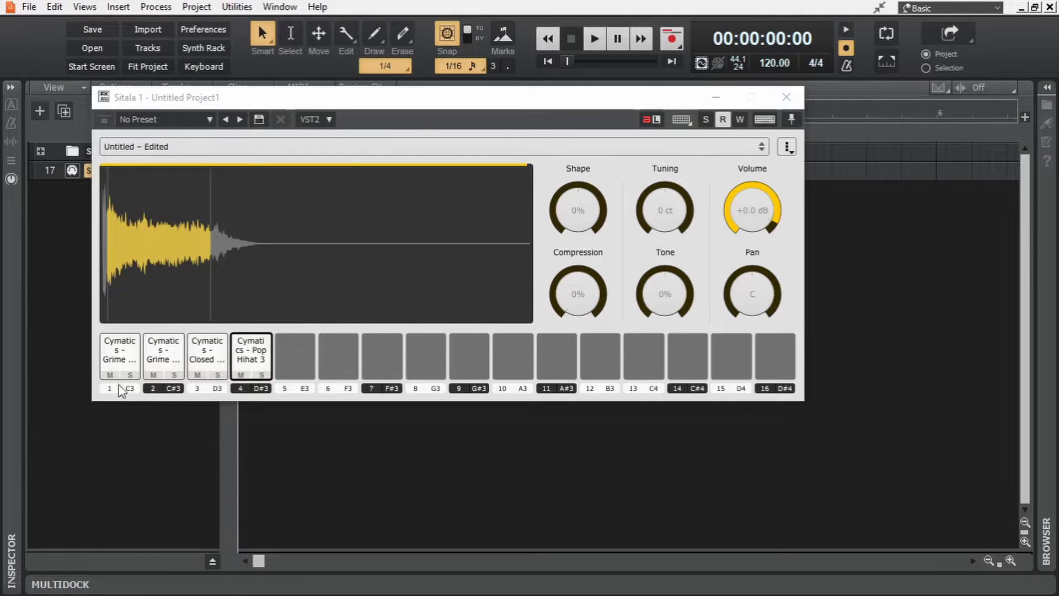
Step: Audition the four loaded Sitala pads and close the instrument window
left_click(123, 356)
left_click(161, 362)
left_click(205, 358)
left_click(251, 359)
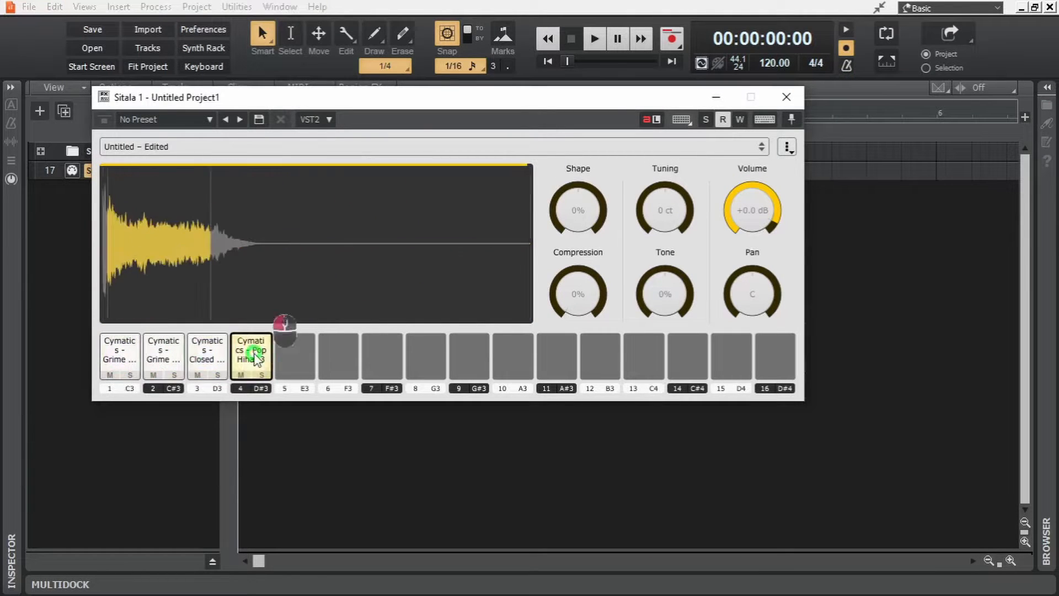
left_click(786, 97)
Step: Expand the Sitala 1 MIDI track and open its Step Sequencer from the reopened Sitala window
left_click(186, 171)
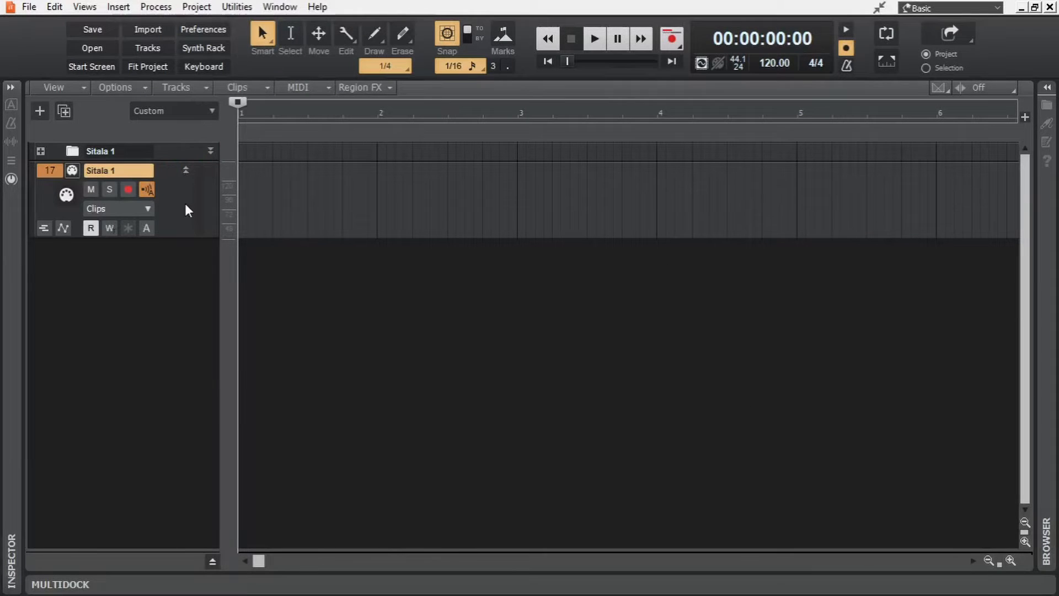
right_click(381, 206)
mouse_move(408, 229)
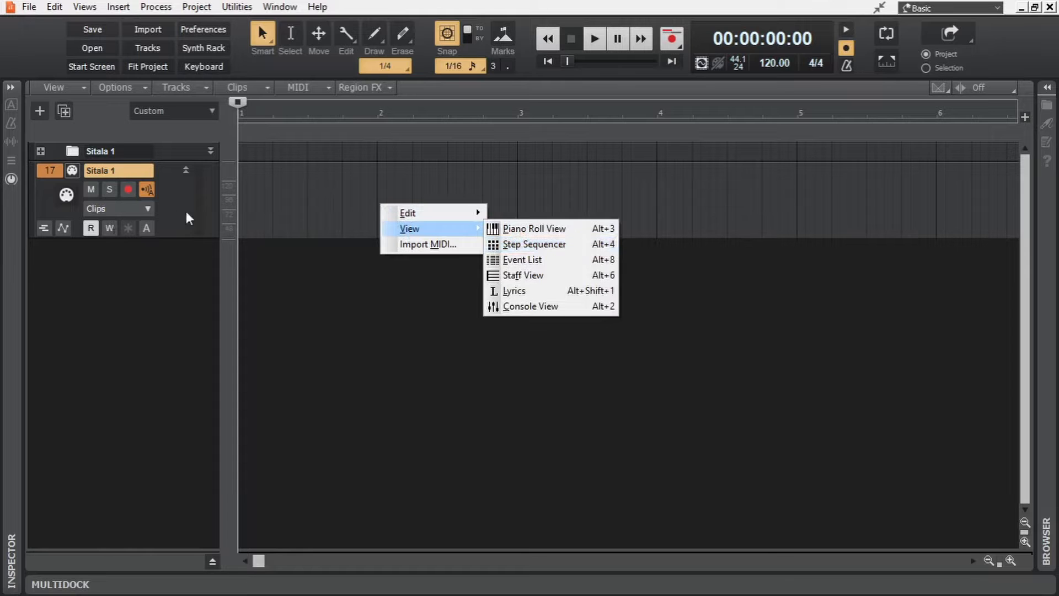
left_click(71, 172)
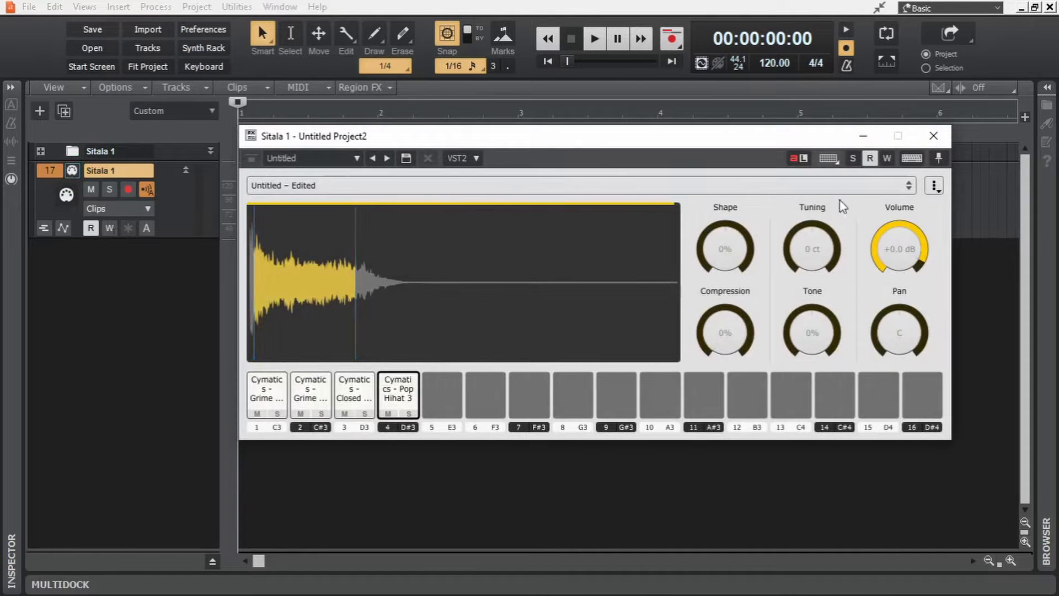
left_click(831, 166)
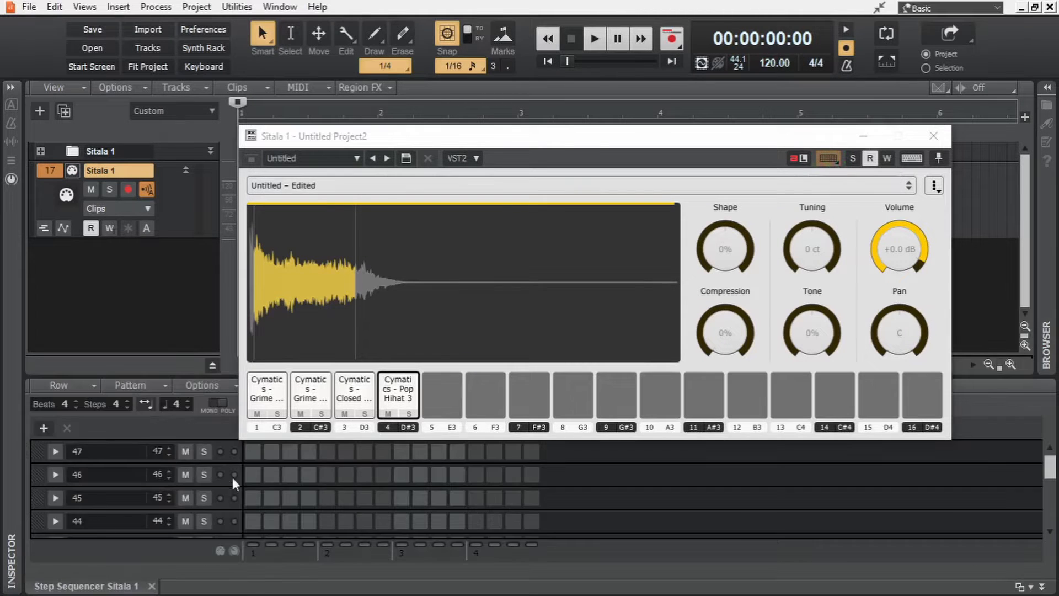
Step: Close the duplicate Step Sequencer view, enlarge the remaining one and move the Sitala window away from the row names
left_click(835, 167)
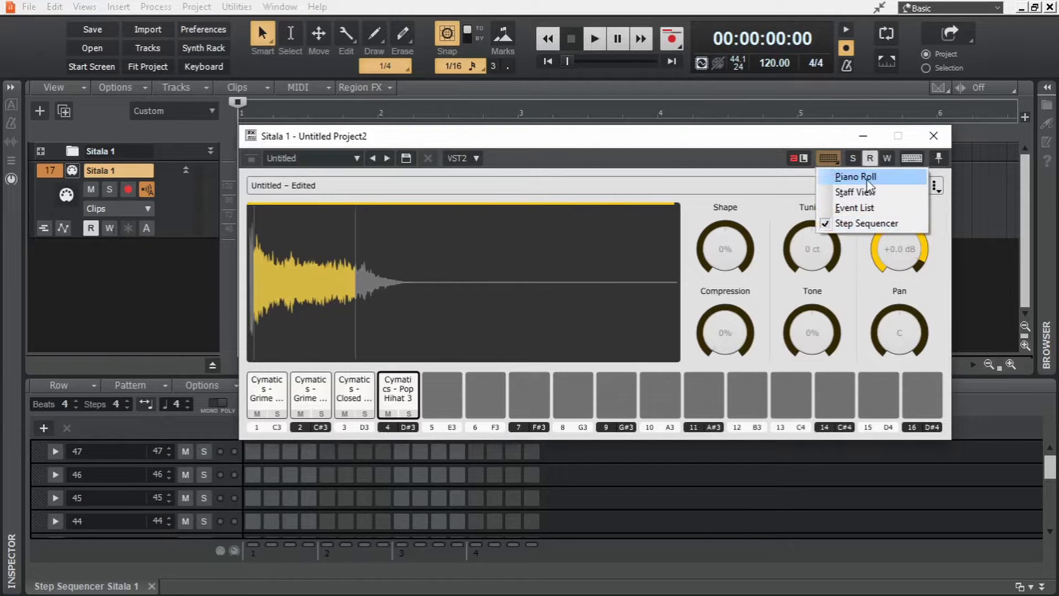
left_click(997, 386)
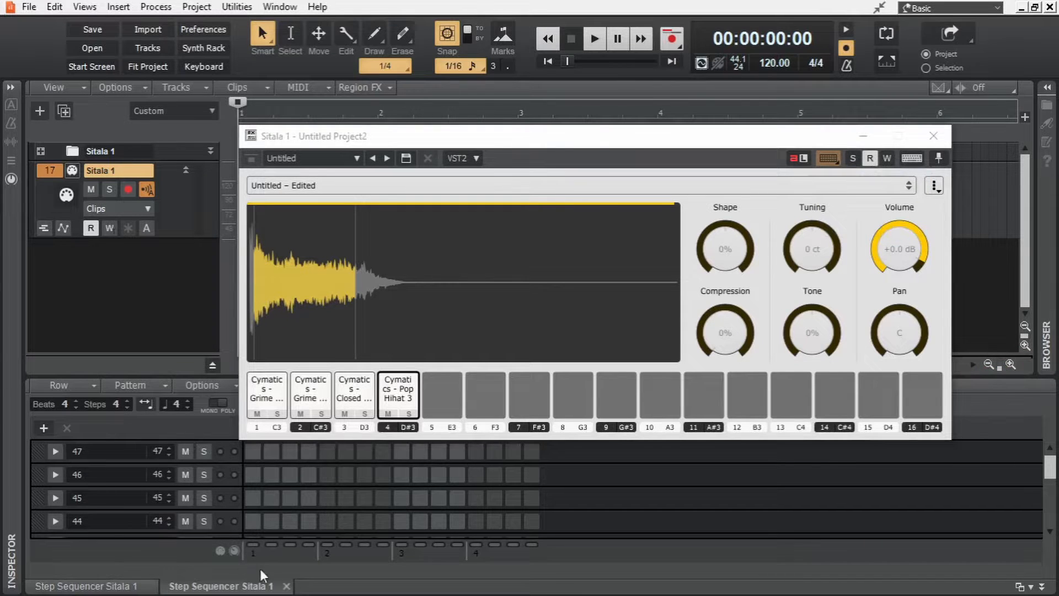
left_click(287, 586)
left_click_drag(165, 375, 165, 251)
left_click_drag(542, 138, 576, 120)
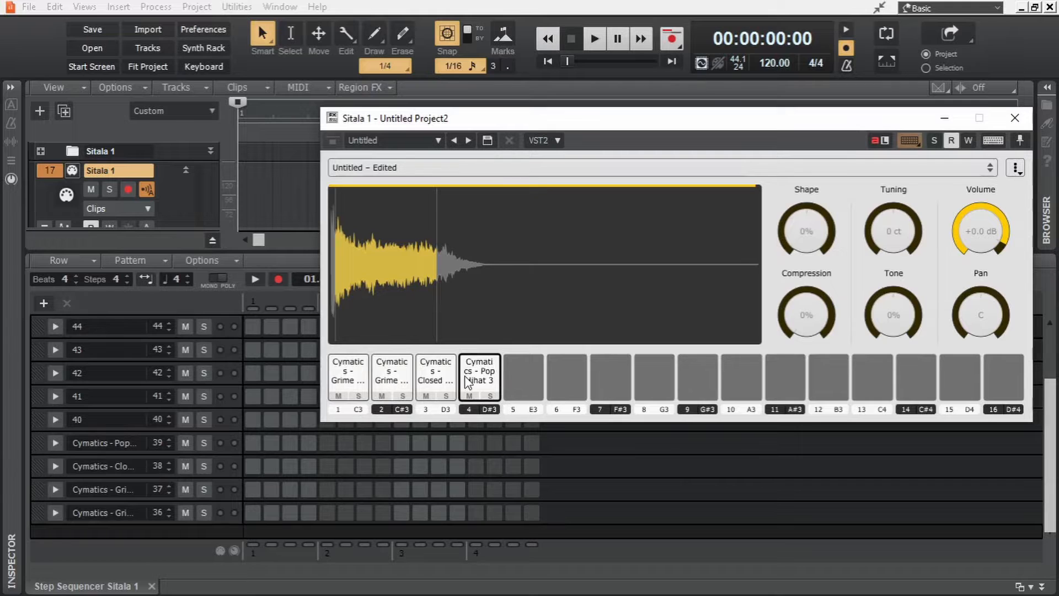
Step: Audition Step Sequencer rows 36 to 42 in turn against the Sitala pads and close the Sitala window
left_click(112, 514)
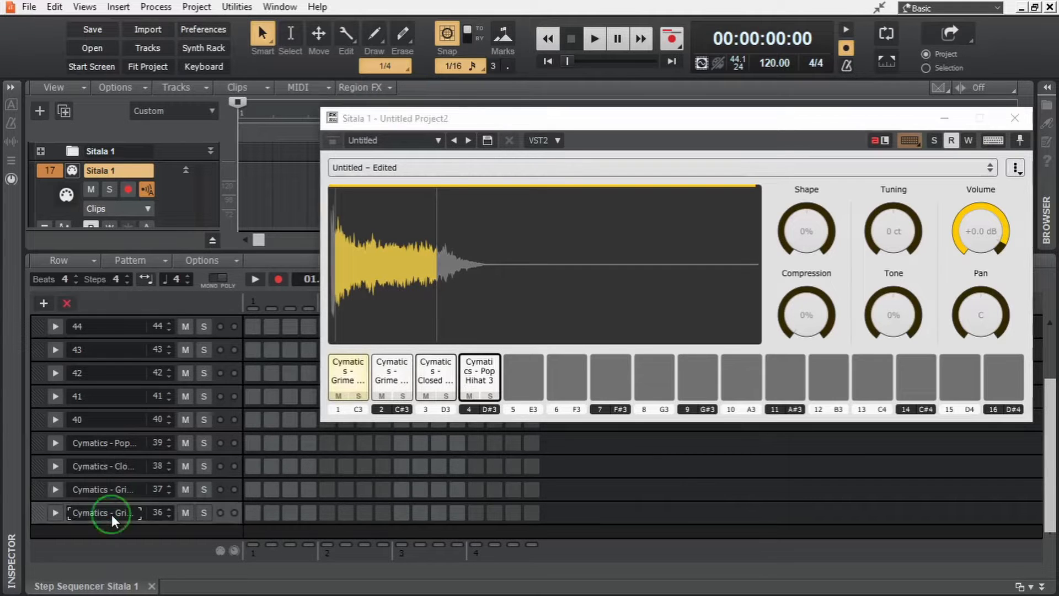
left_click(114, 489)
left_click(113, 465)
left_click(116, 441)
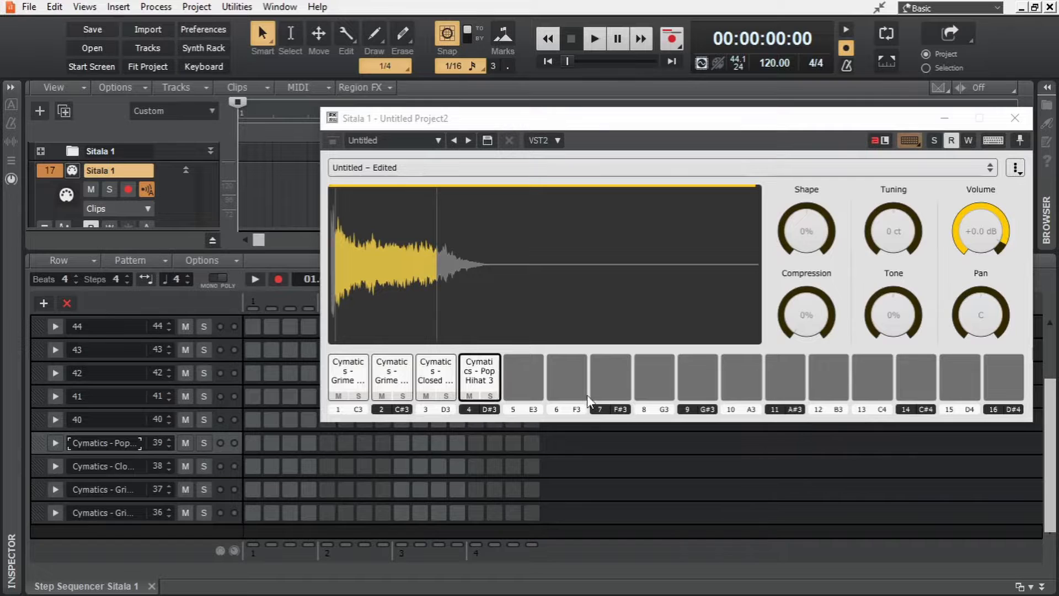
left_click(119, 419)
left_click(120, 394)
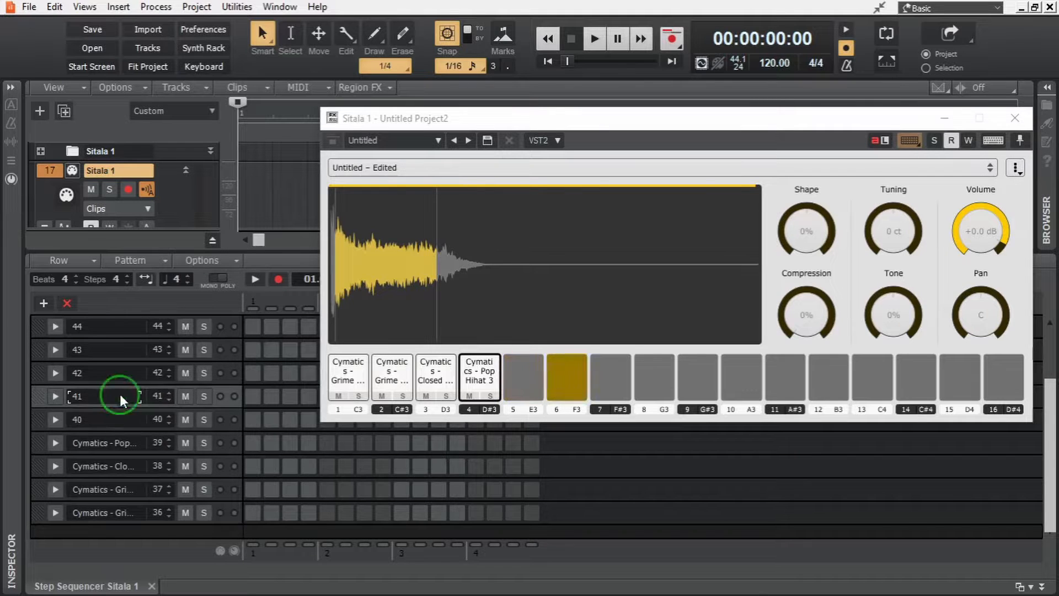
left_click(122, 373)
left_click(1011, 121)
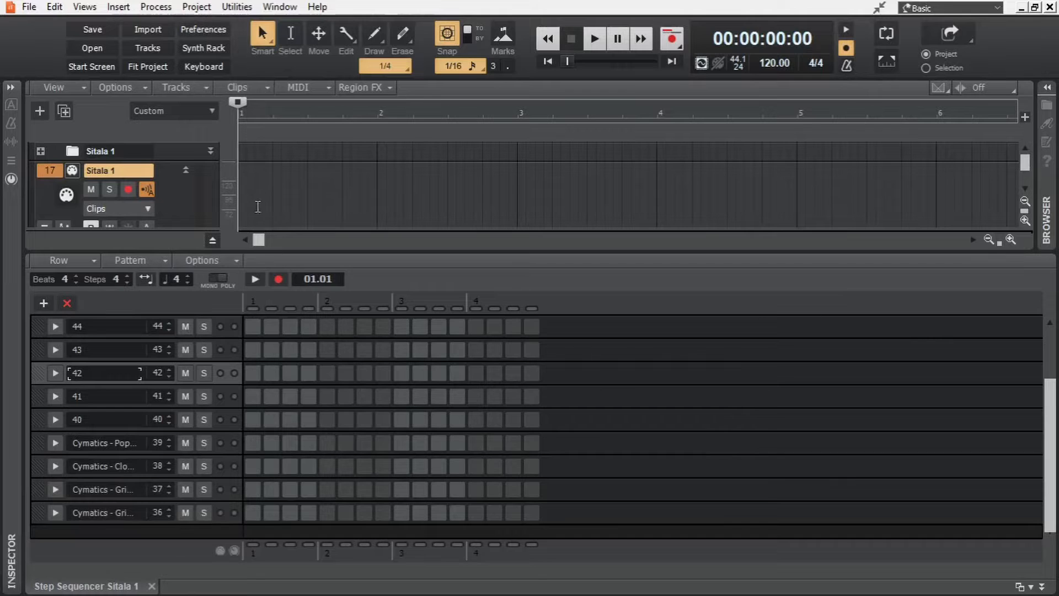
Step: Create a step clip on the Sitala track using step 8 of row 41, and move the clip and playhead to measure 1
left_click(383, 398)
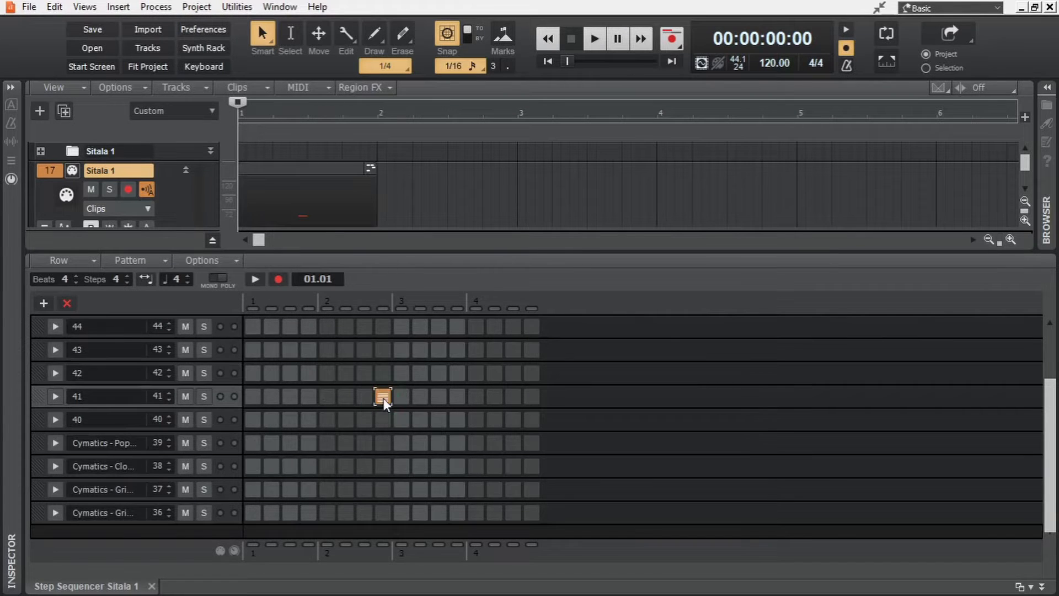
key("ctrl+z")
left_click_drag(237, 103, 368, 104)
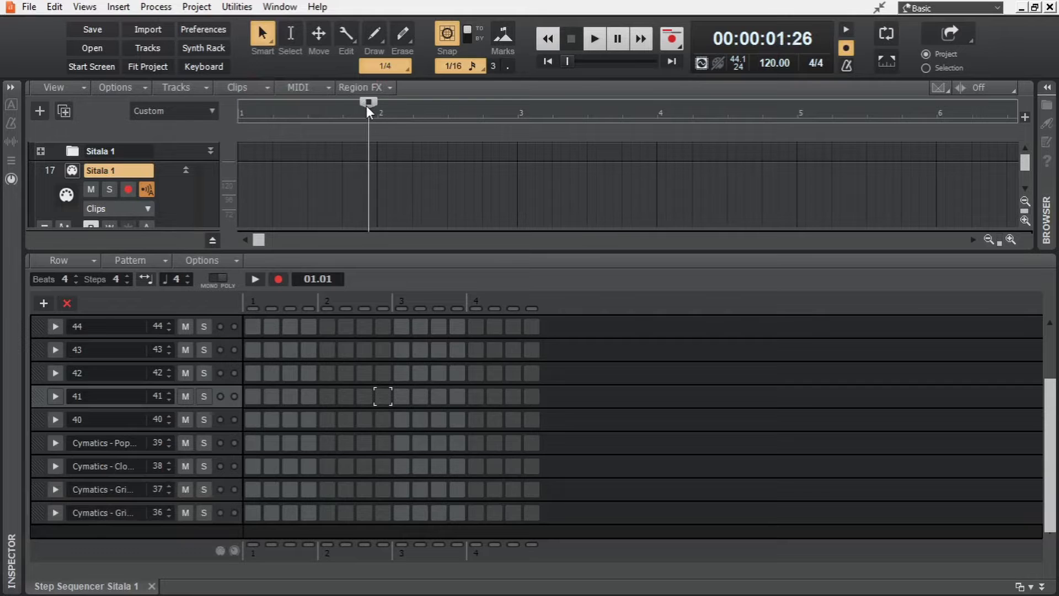
left_click(386, 397)
mouse_move(425, 169)
left_mouse_down()
mouse_move(548, 173)
mouse_move(262, 172)
left_mouse_up()
key("d")
left_click_drag(367, 101, 240, 109)
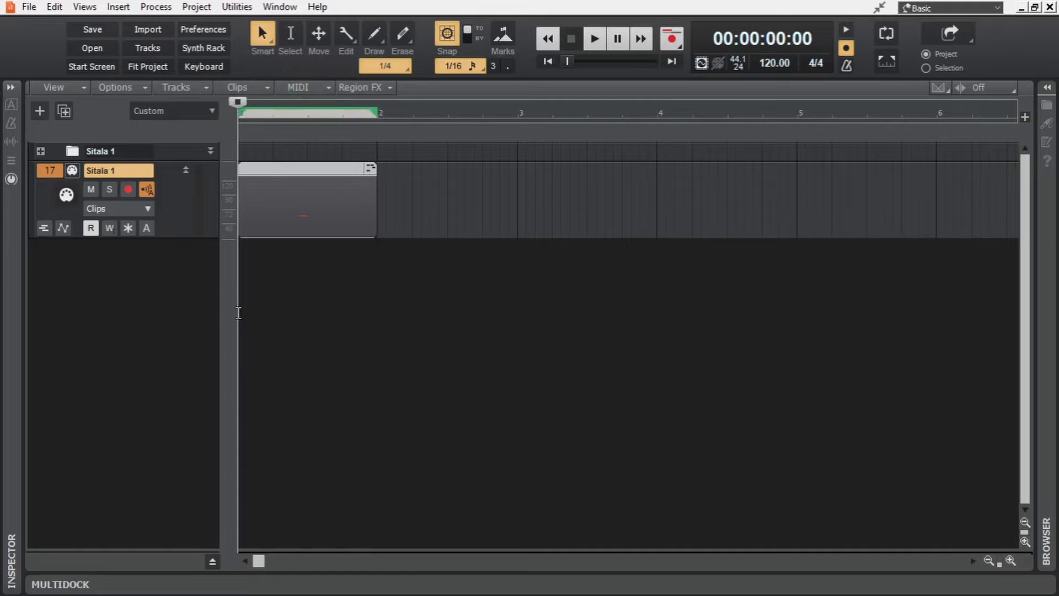
Step: Open the clip in a maximized Step Sequencer and clear step 8 of row 41
left_click(239, 313)
double_click(296, 167)
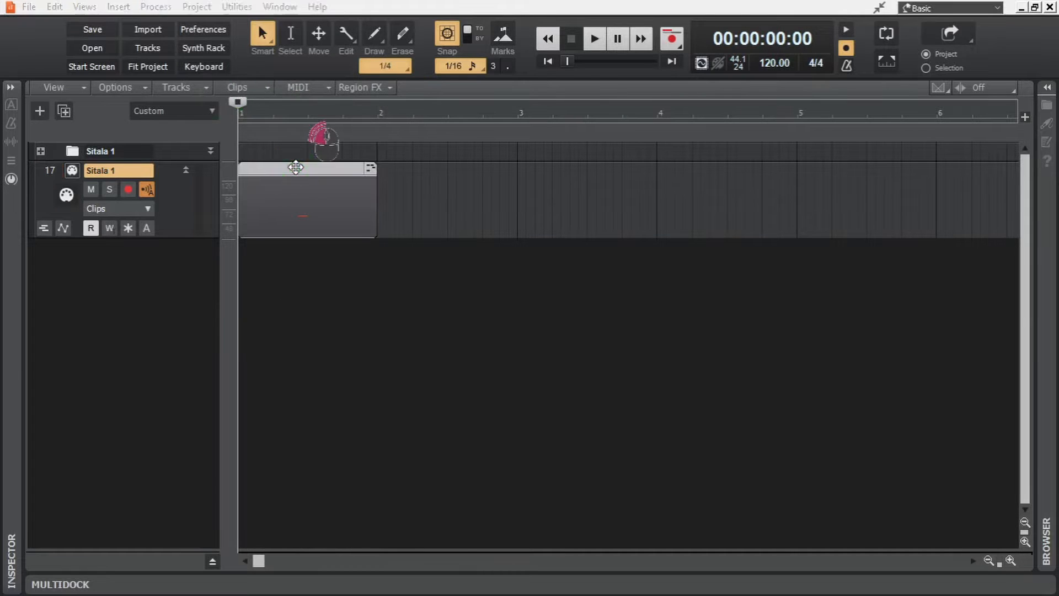
key("shift+d")
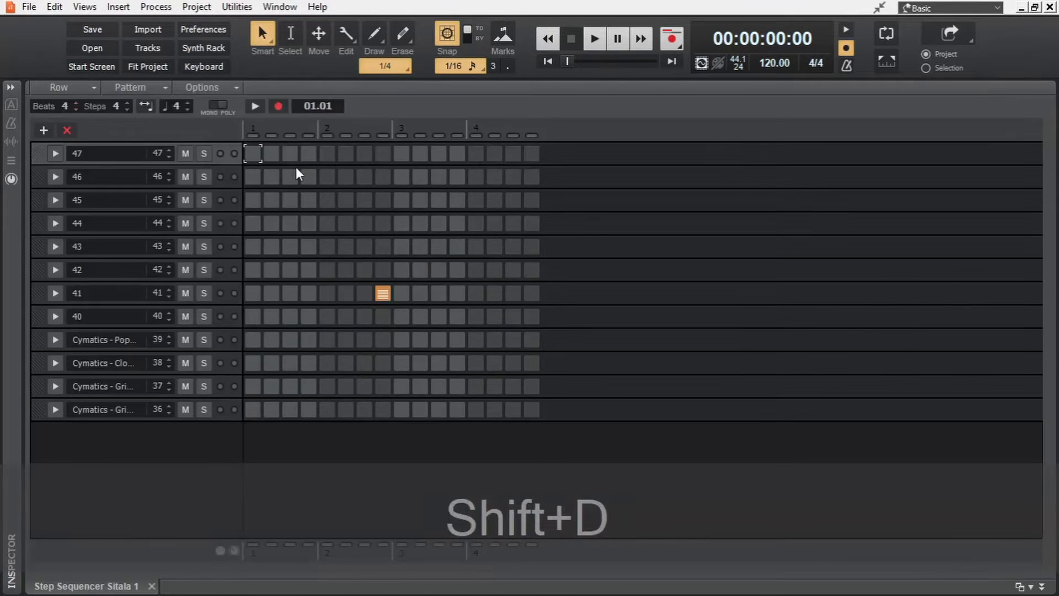
left_click(383, 293)
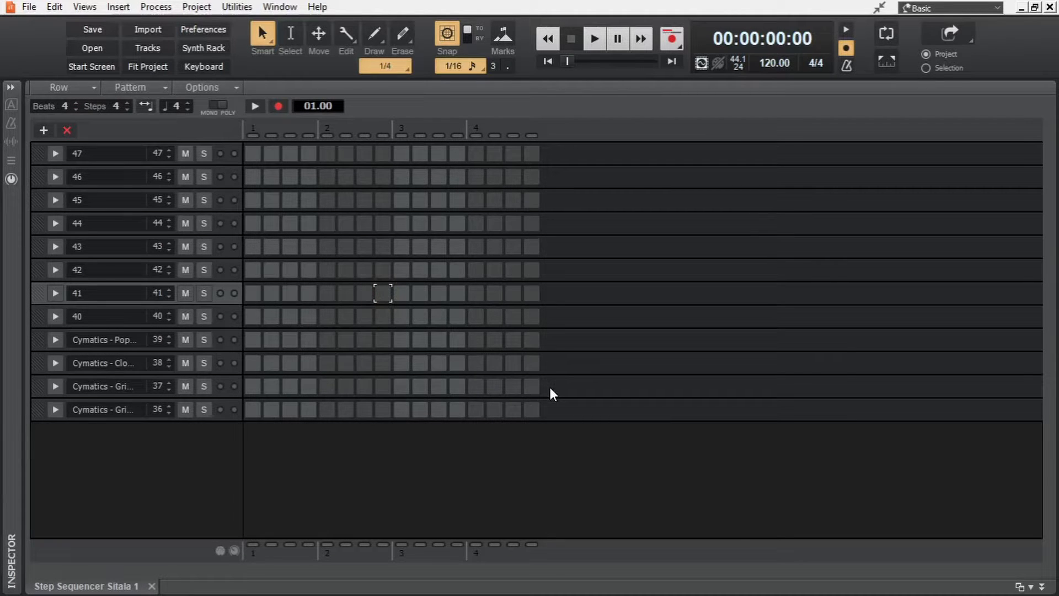
Step: Enable steps 1, 5, 9 and 13 in row 36 and steps 5, 7, 13 and 15 in row 37, and play the pattern
left_click(253, 409)
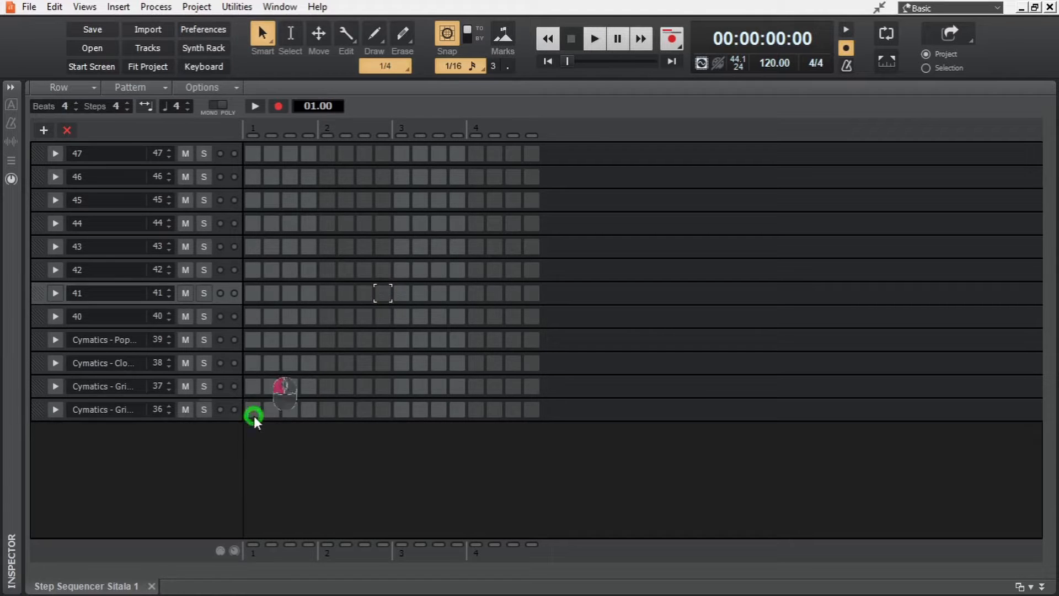
left_click(327, 411)
left_click(327, 386)
left_click(364, 386)
left_click(402, 410)
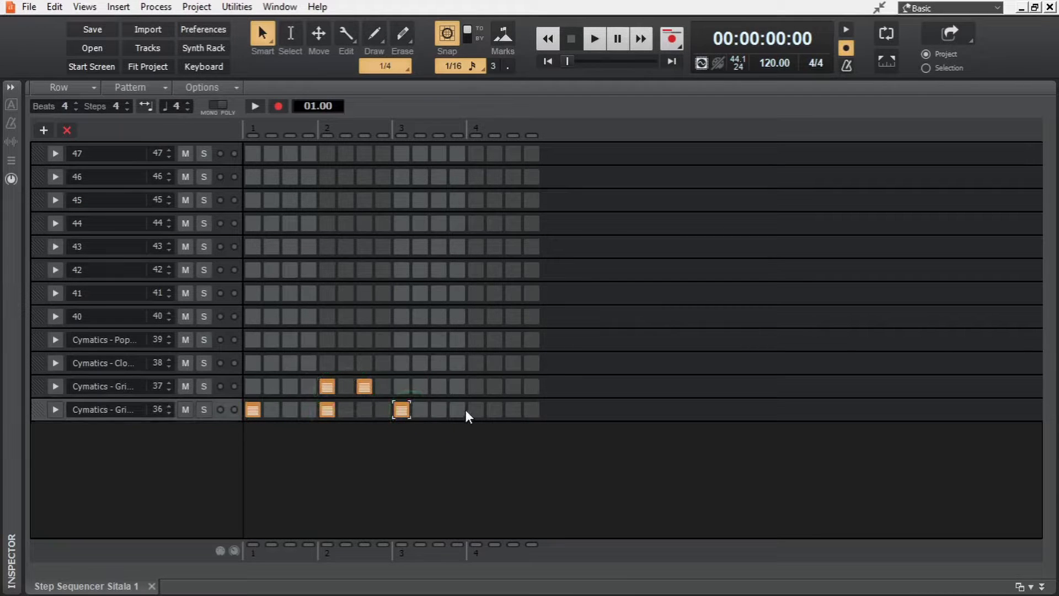
left_click(476, 410)
left_click(475, 386)
left_click(513, 387)
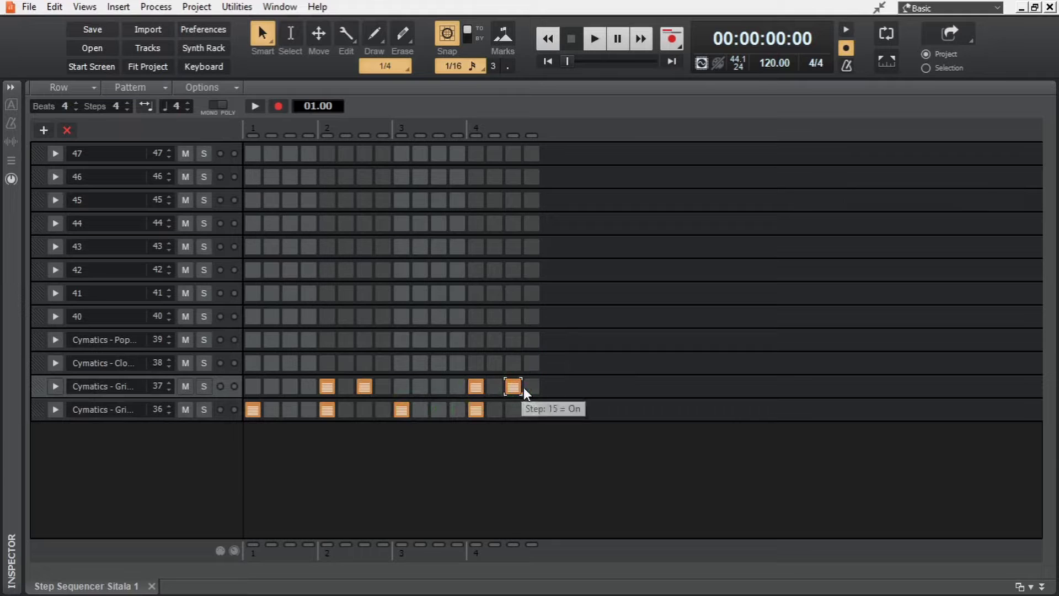
key("space")
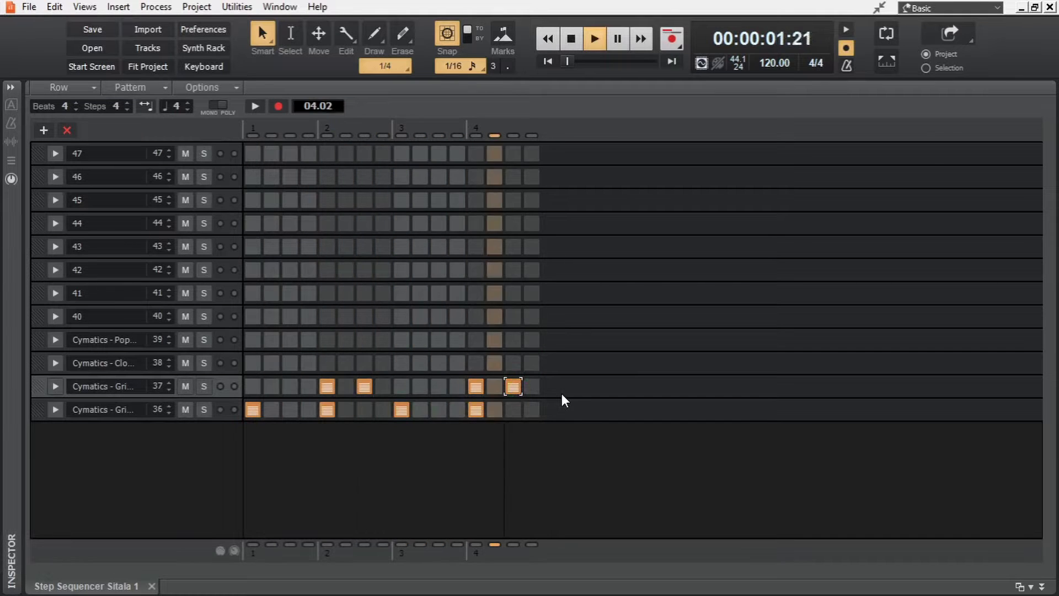
key("space")
Step: Clear steps 7 and 15 in row 37, fill all 16 steps of row 38 and play the pattern
left_click(513, 386)
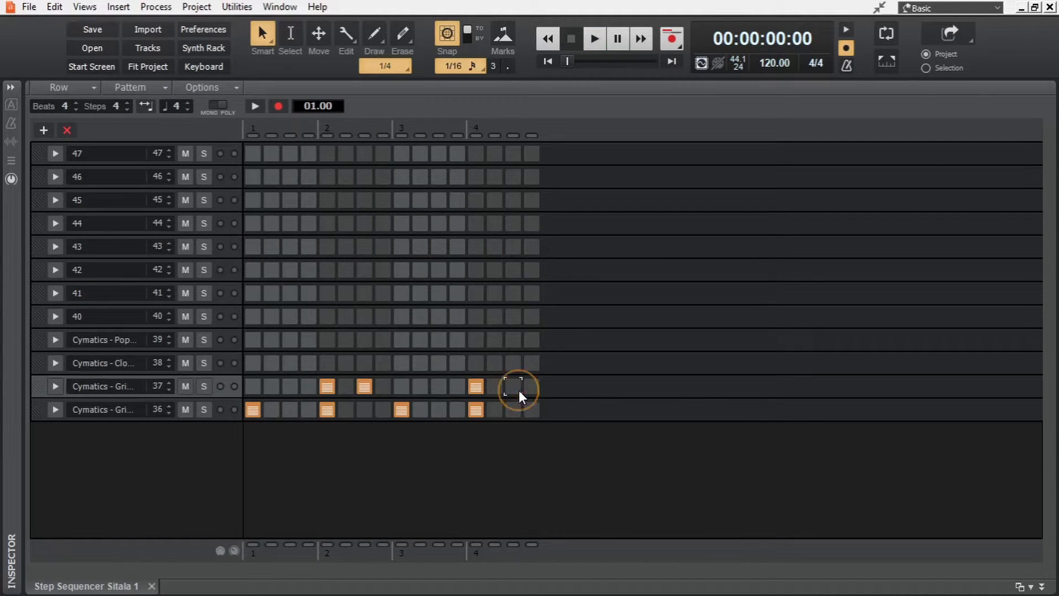
left_click(364, 386)
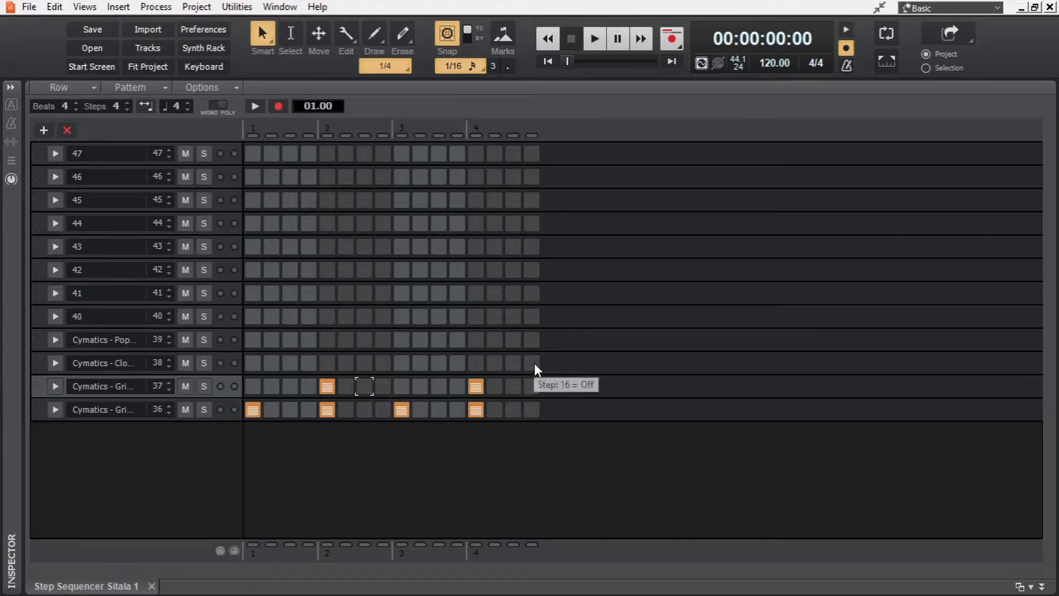
mouse_move(534, 363)
left_mouse_down()
mouse_move(444, 320)
mouse_move(332, 295)
mouse_move(246, 315)
left_mouse_up()
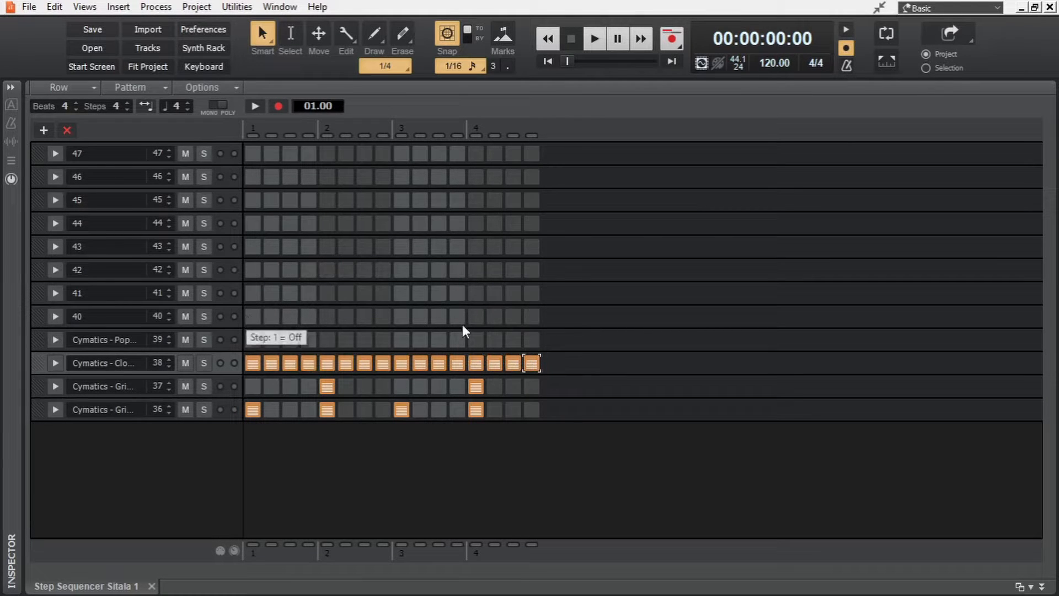
key("space")
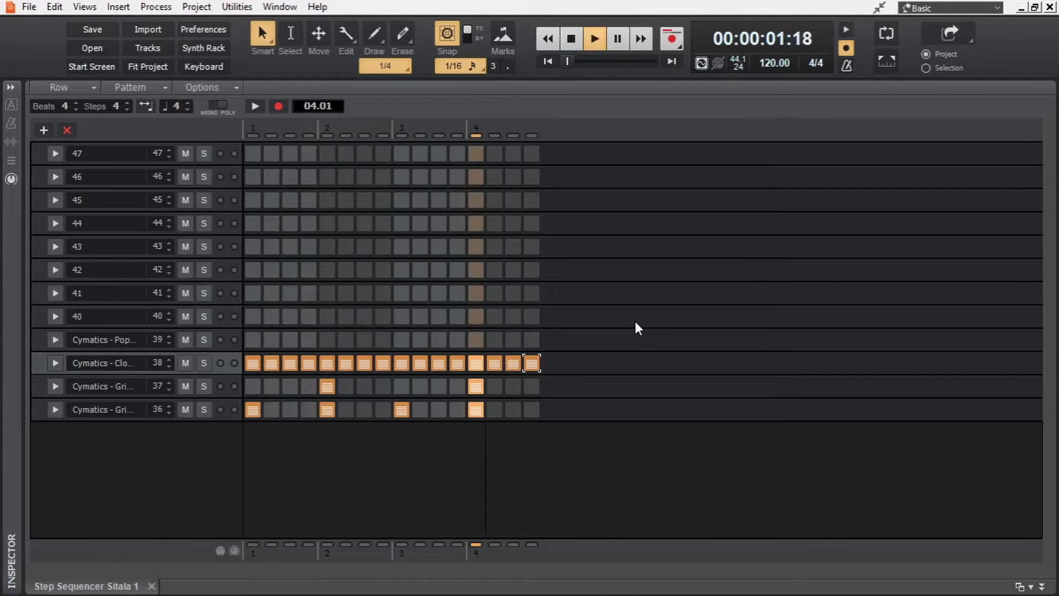
key("space")
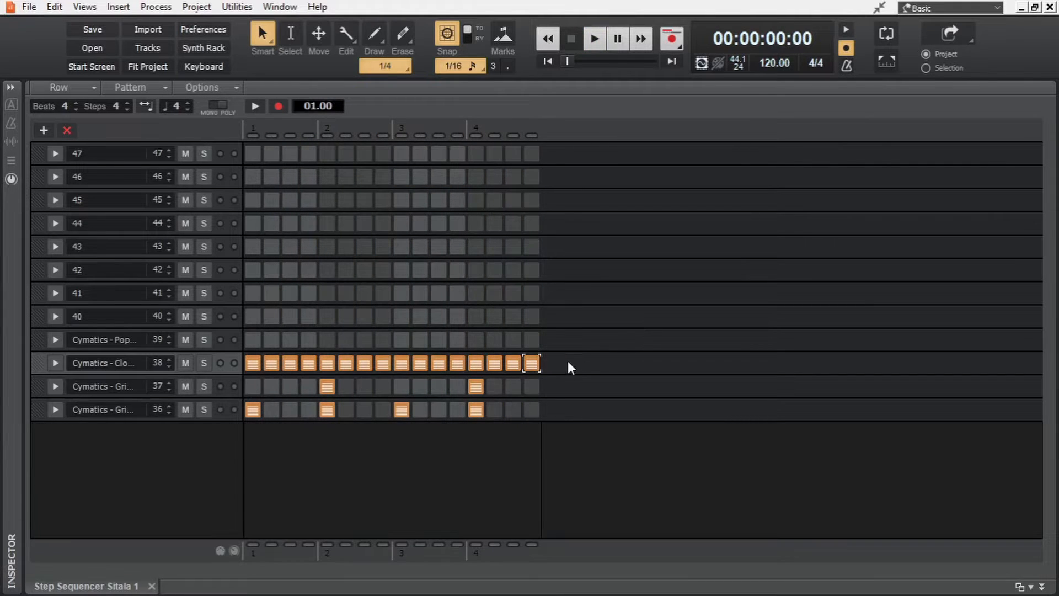
Step: Erase steps 14 to 16 of row 38 and paint the letters SUB with steps across rows 42 to 46
right_click(533, 365)
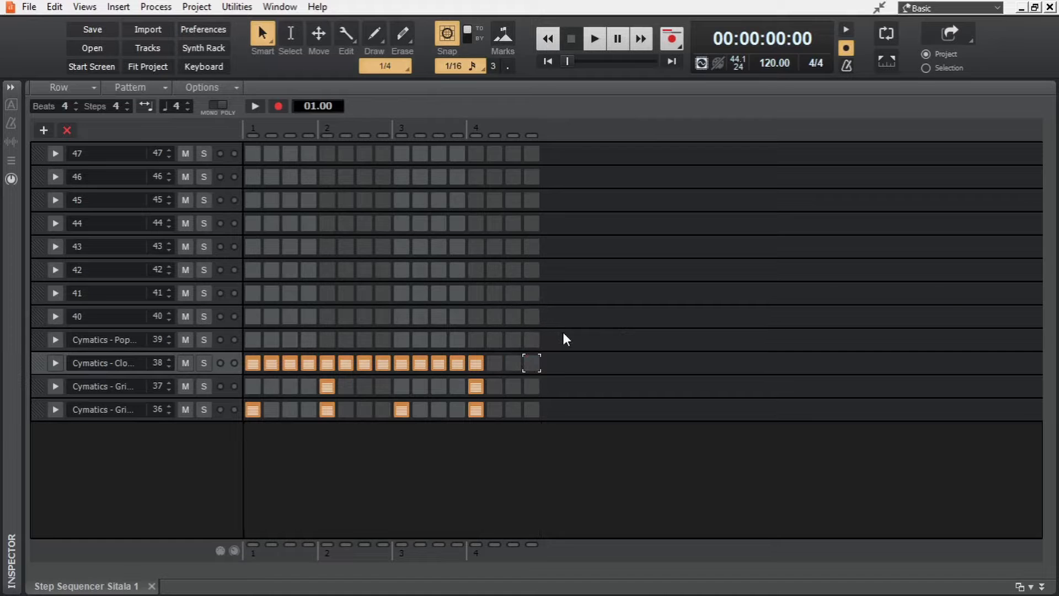
mouse_move(316, 184)
left_mouse_down()
mouse_move(308, 177)
mouse_move(290, 270)
mouse_move(253, 269)
left_mouse_up()
mouse_move(347, 208)
left_mouse_down()
mouse_move(342, 276)
mouse_move(402, 187)
mouse_move(438, 270)
mouse_move(476, 177)
mouse_move(464, 269)
mouse_move(509, 233)
mouse_move(478, 238)
left_mouse_up()
right_click(477, 247, "alt")
right_click(496, 176, "alt")
right_click(498, 270, "alt")
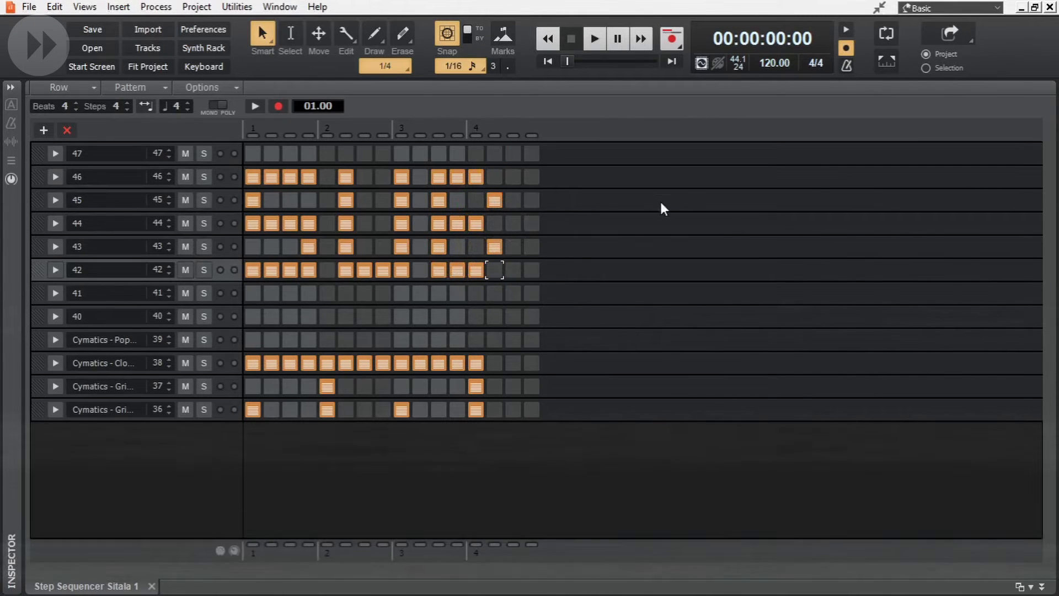
right_click(492, 158, "alt")
mouse_move(486, 170)
left_mouse_down()
mouse_move(320, 165)
mouse_move(490, 207)
mouse_move(275, 172)
mouse_move(305, 252)
mouse_move(365, 268)
mouse_move(468, 269)
mouse_move(495, 243)
left_mouse_up()
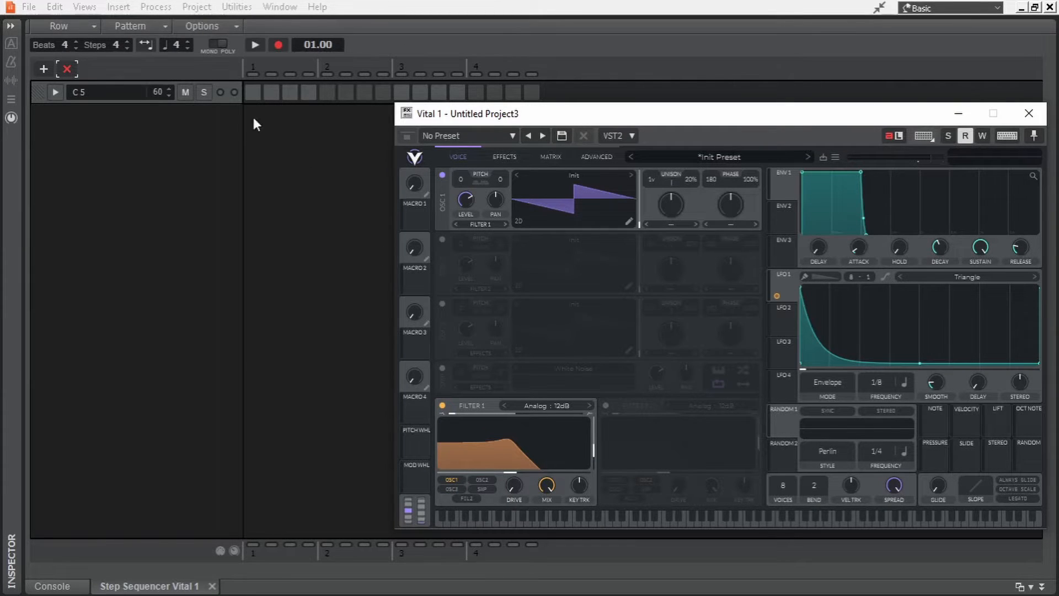
Step: Fill steps 1 to 8 of the C5 row in the Vital 1 Step Sequencer
left_click_drag(249, 95, 378, 95)
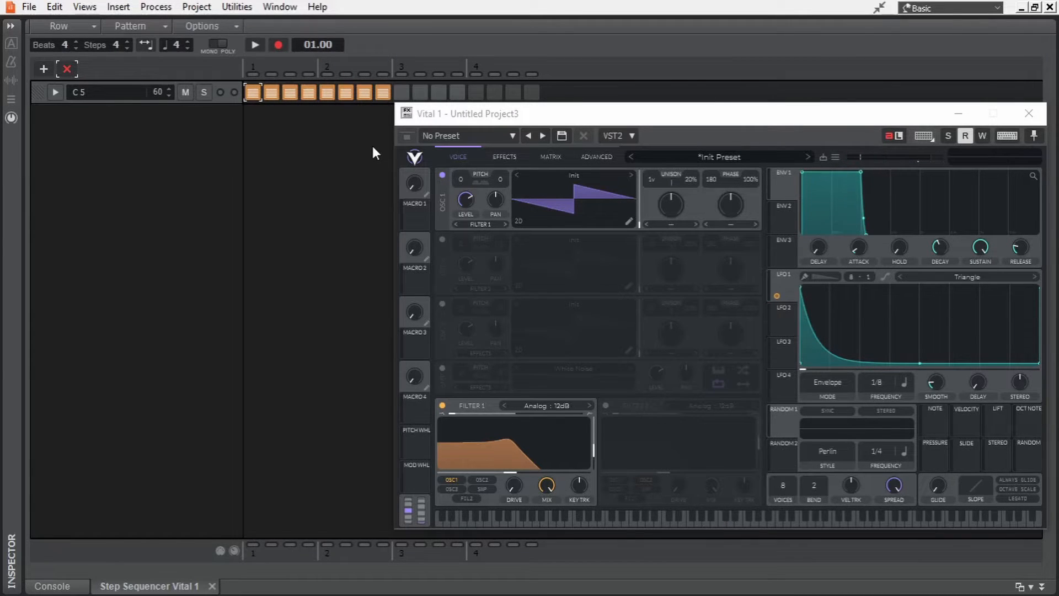
Step: Play the C5 pattern, merge its steps 1 to 8 into one continuous sustained note, and play it again
key("space")
key("space")
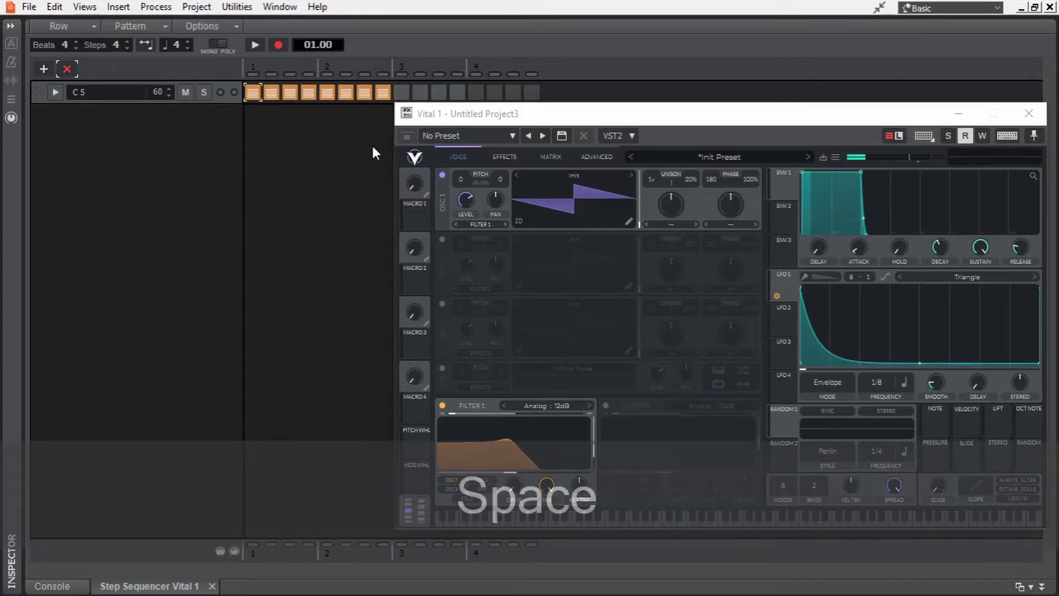
left_click_drag(256, 95, 379, 98)
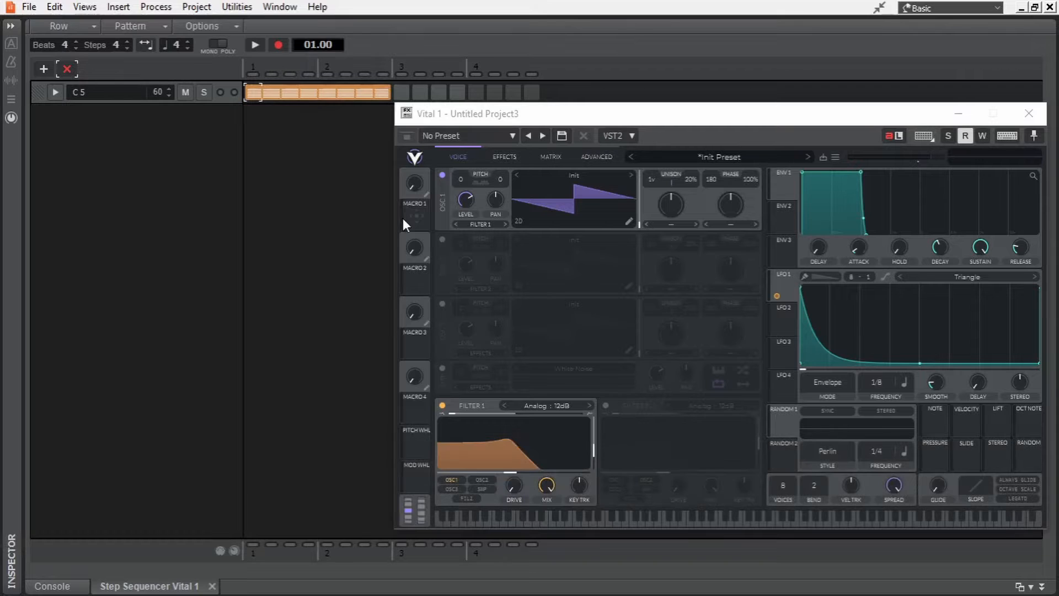
key("space")
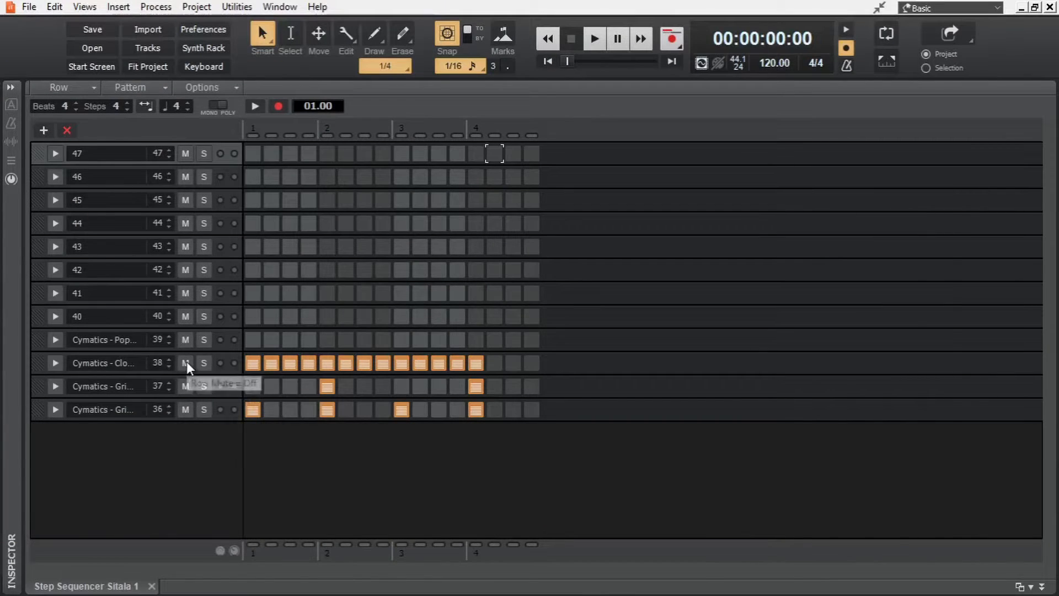
Step: Mute row 38 and additionally row 37 in the Sitala 1 pattern, playing it after each mute, and unmute both rows
left_click(185, 363)
key("space")
key("space")
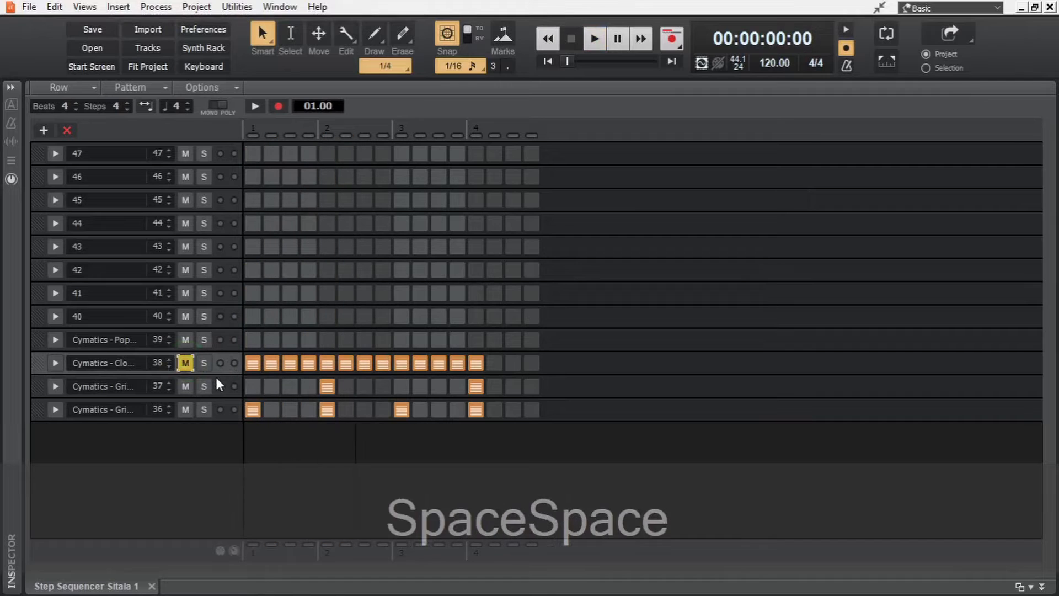
left_click(187, 385)
key("space")
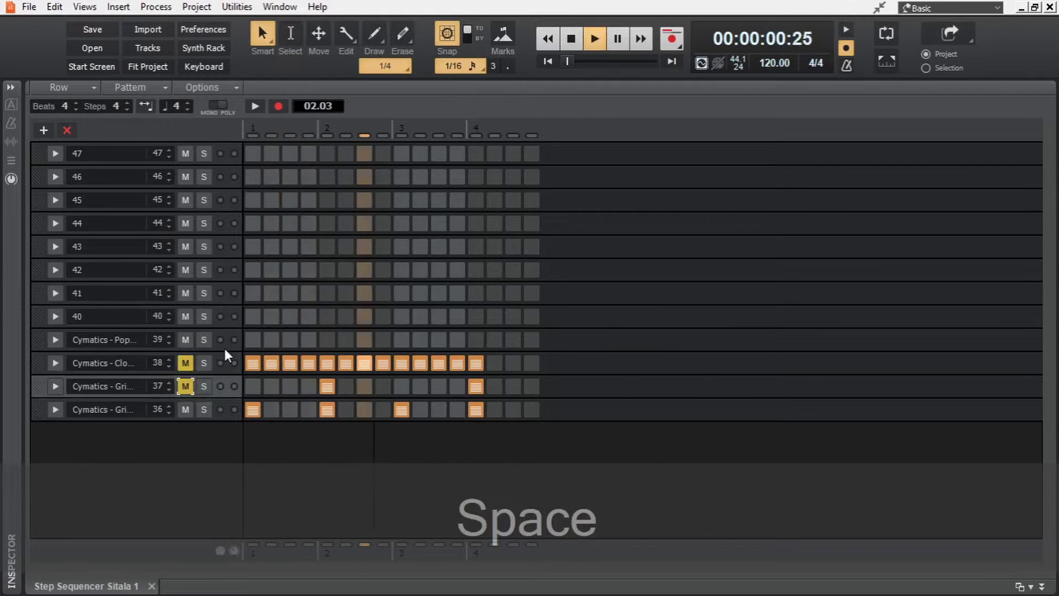
key("space")
left_click(188, 363)
left_click(187, 385)
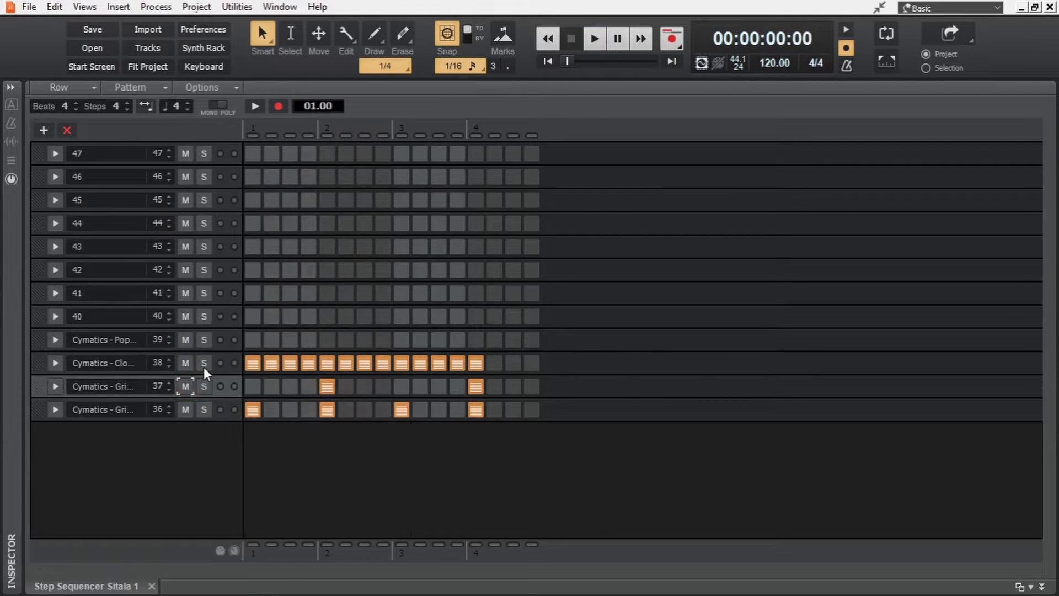
Step: Solo row 38 and play, add row 36 to the solo and play, and switch the solo exclusively to row 37 before clearing it
left_click(203, 363)
key("space")
key("space")
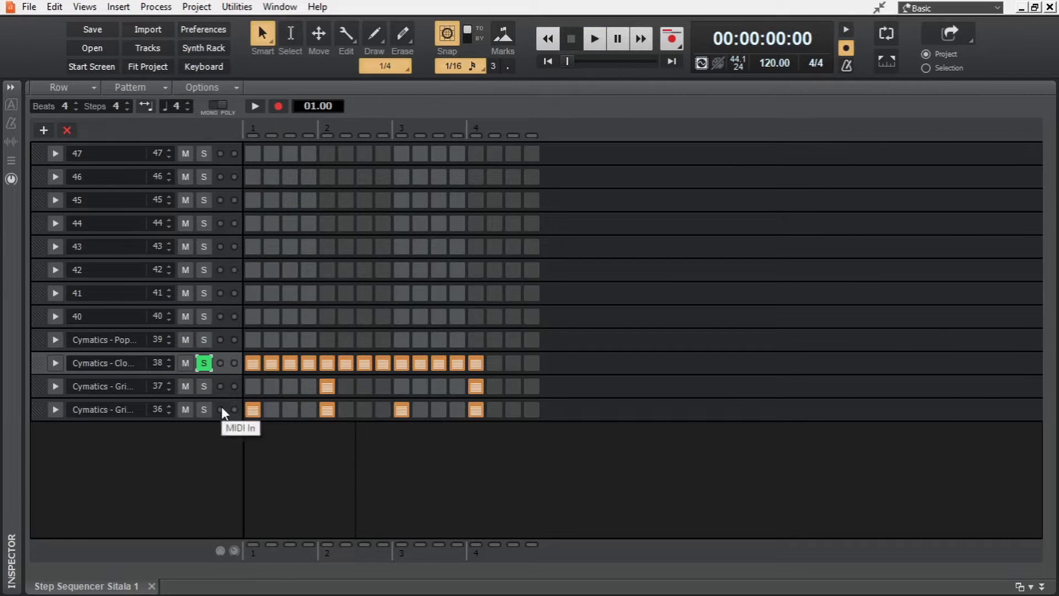
left_click(203, 409, "ctrl")
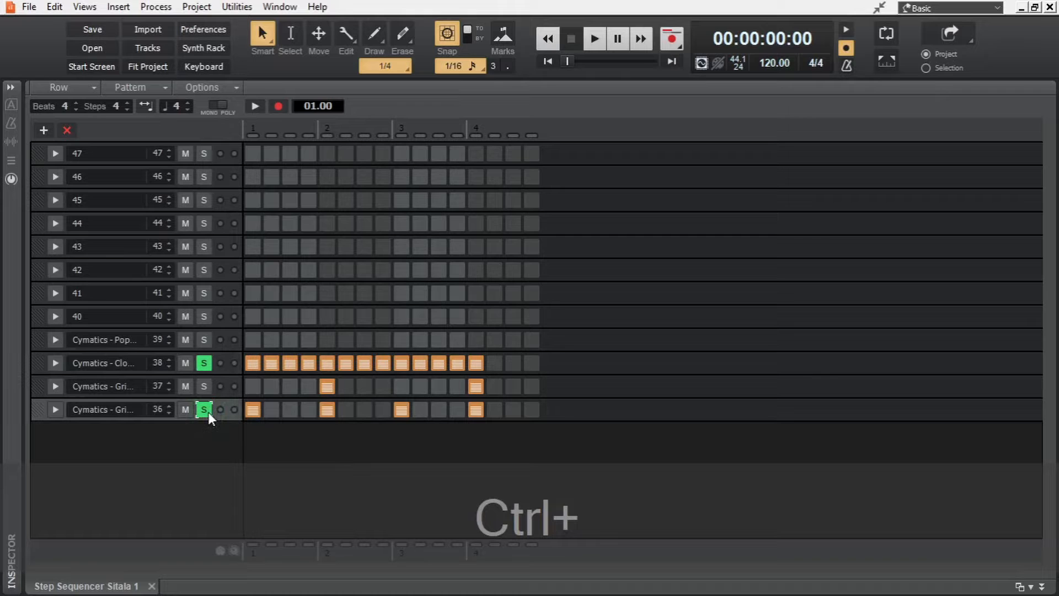
key("space")
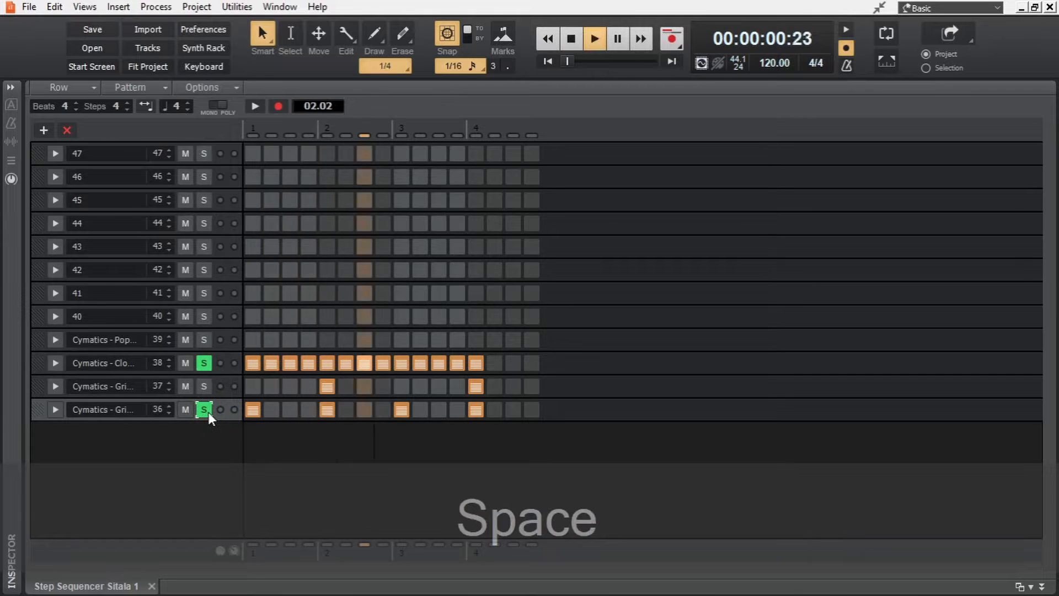
key("space")
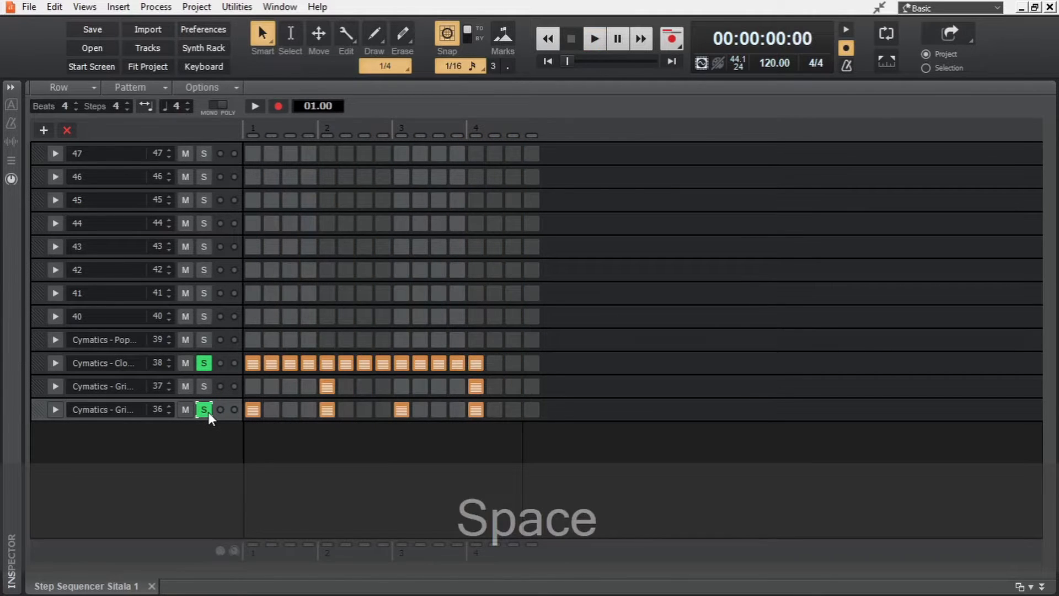
left_click(209, 391)
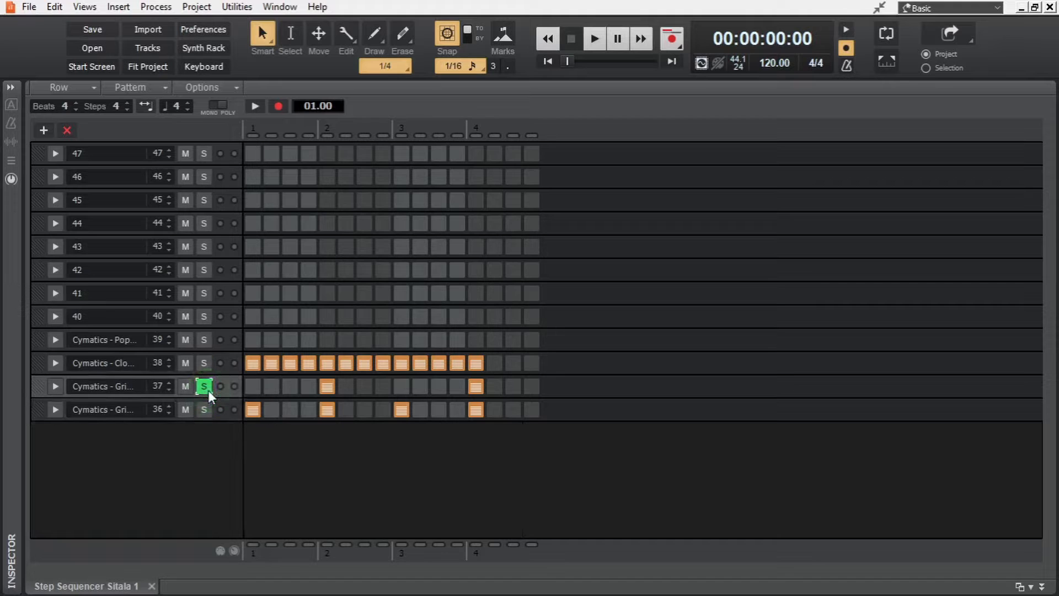
left_click(208, 390)
Step: Set the note of row 38 to 37, play the pattern, and restore the row's note to 38
left_click(170, 369)
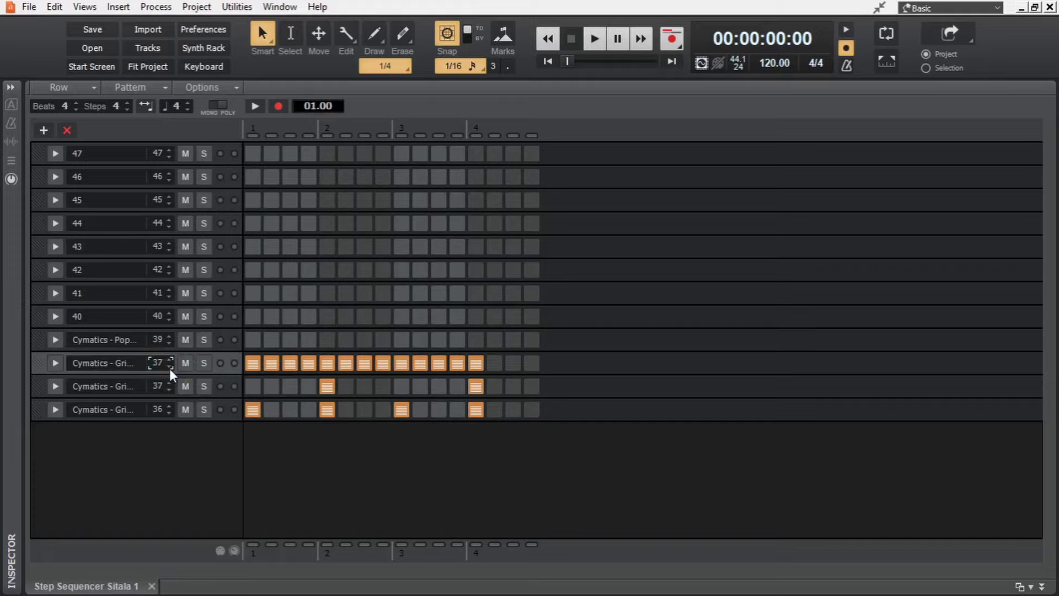
key("space")
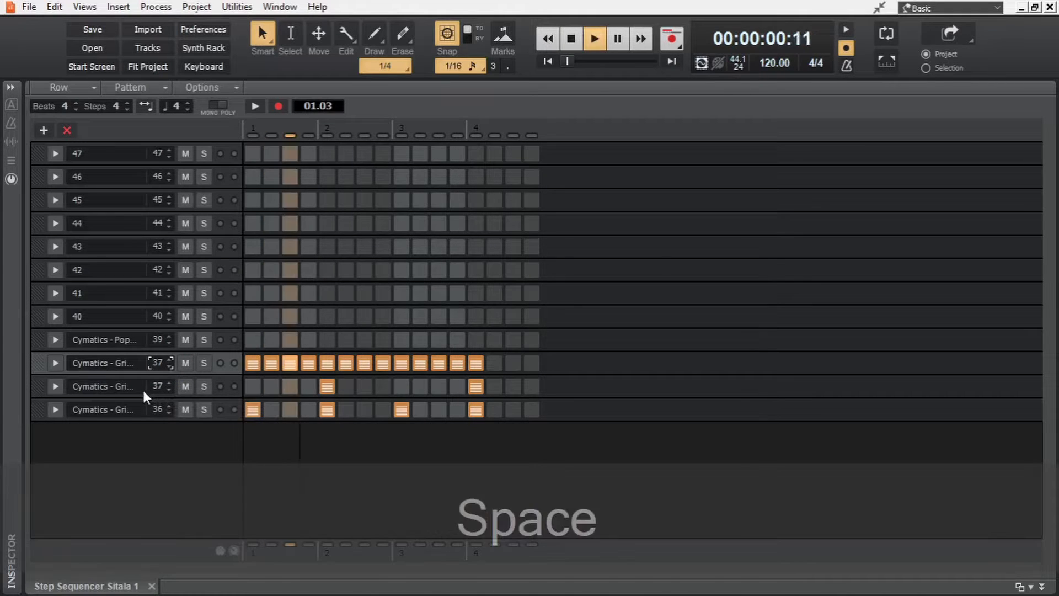
key("space")
scroll(161, 364, "up", 1)
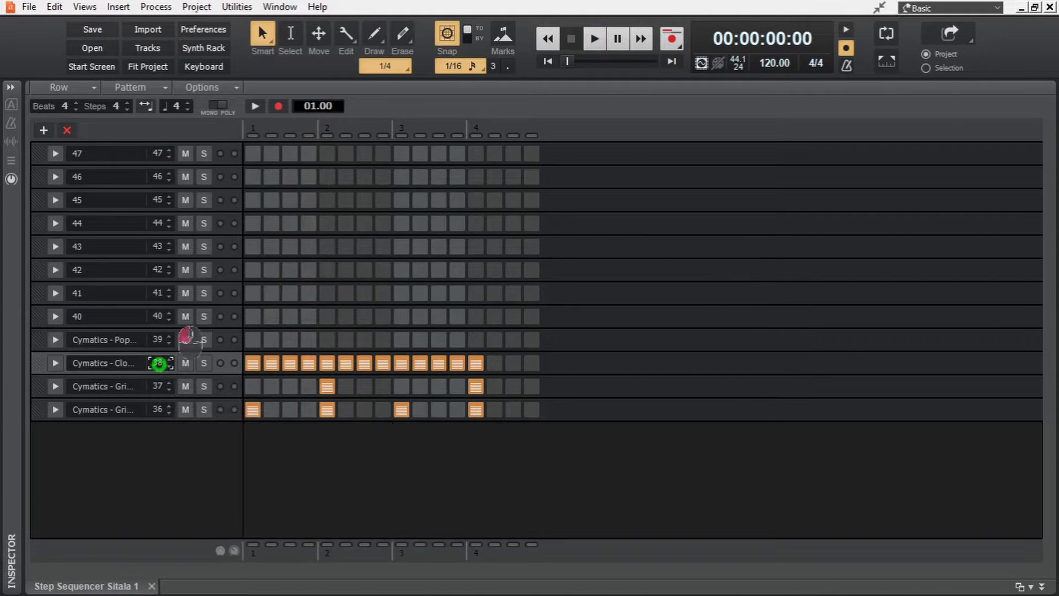
double_click(161, 364)
left_click(152, 449)
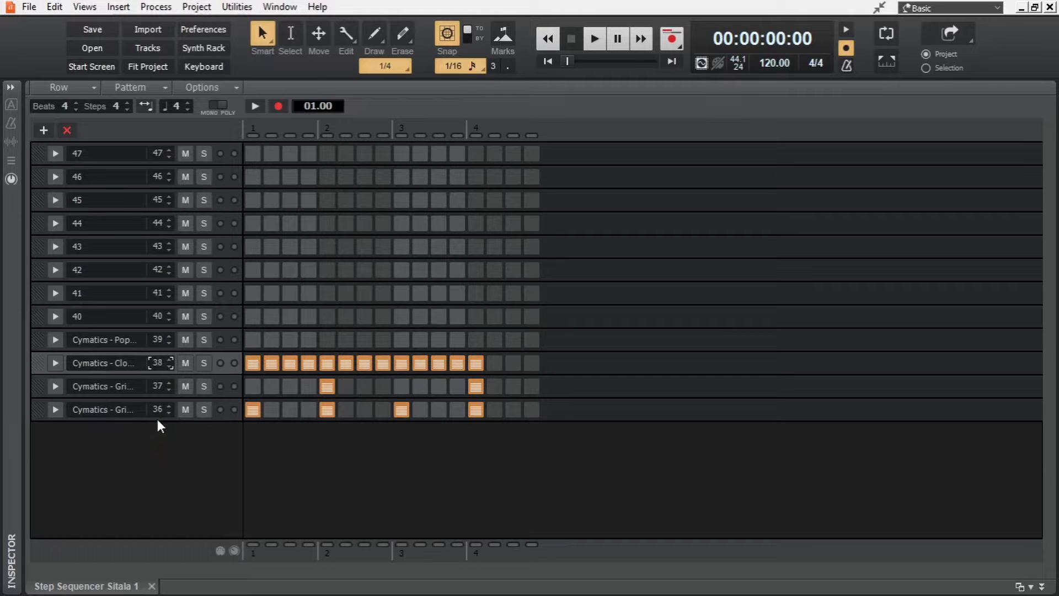
Step: Insert an empty row above row 38 and two further rows, 48 and 49, above row 47
right_click(126, 365)
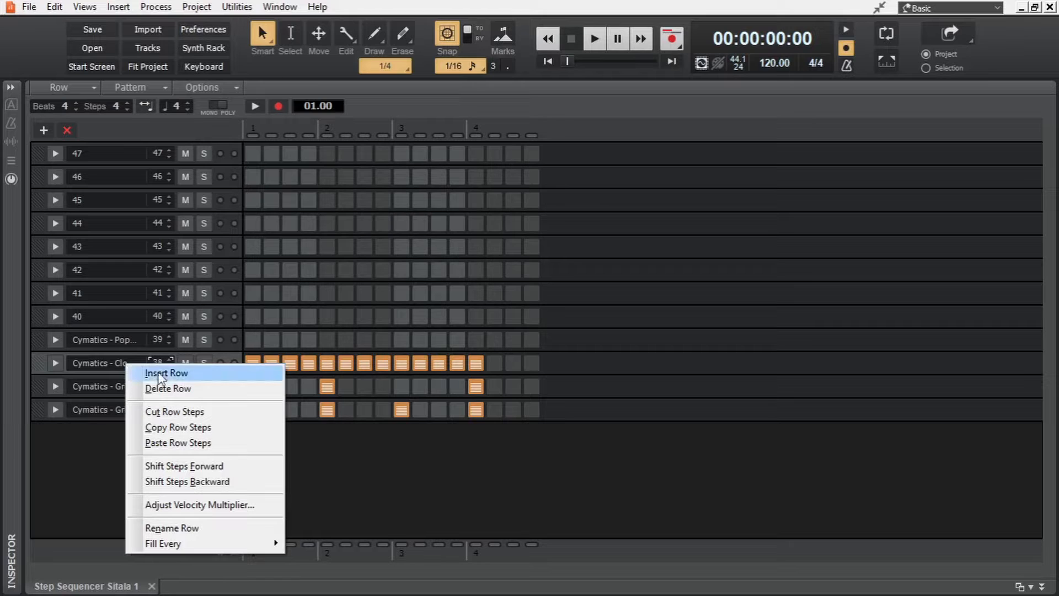
left_click(190, 373)
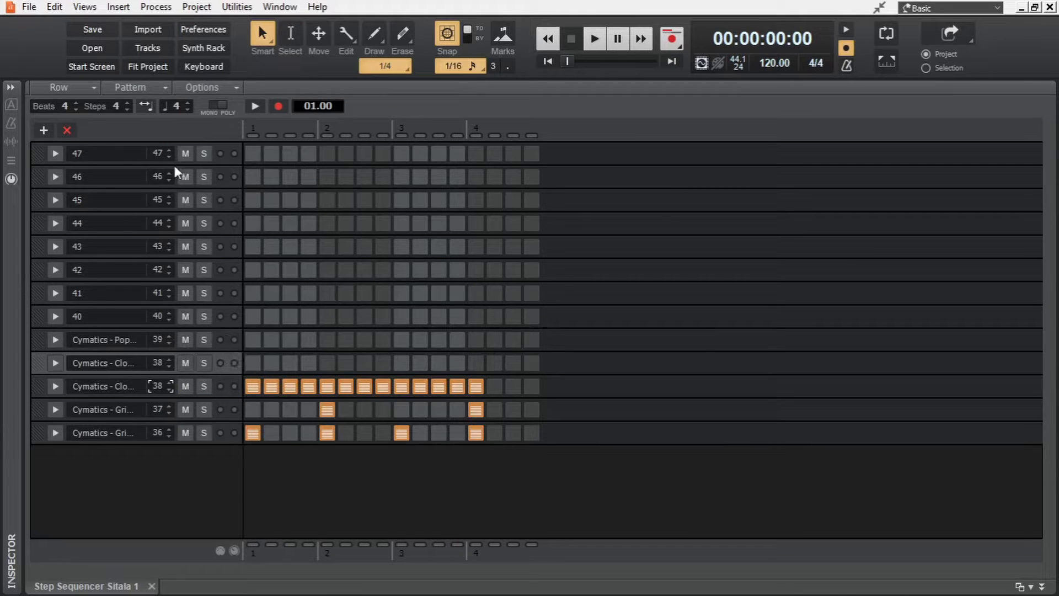
right_click(119, 155)
left_click(150, 164)
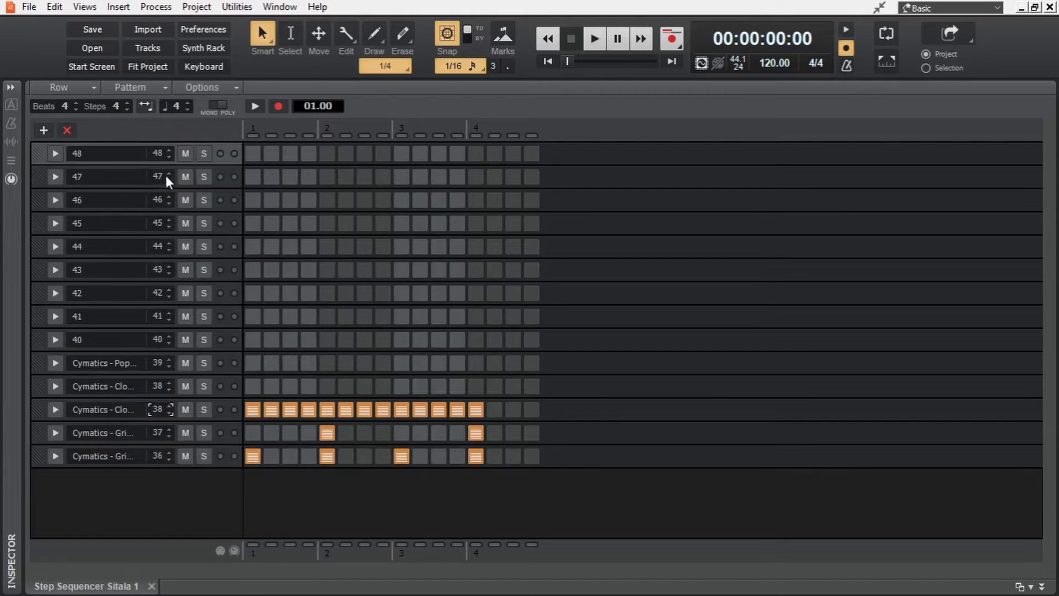
left_click(43, 131)
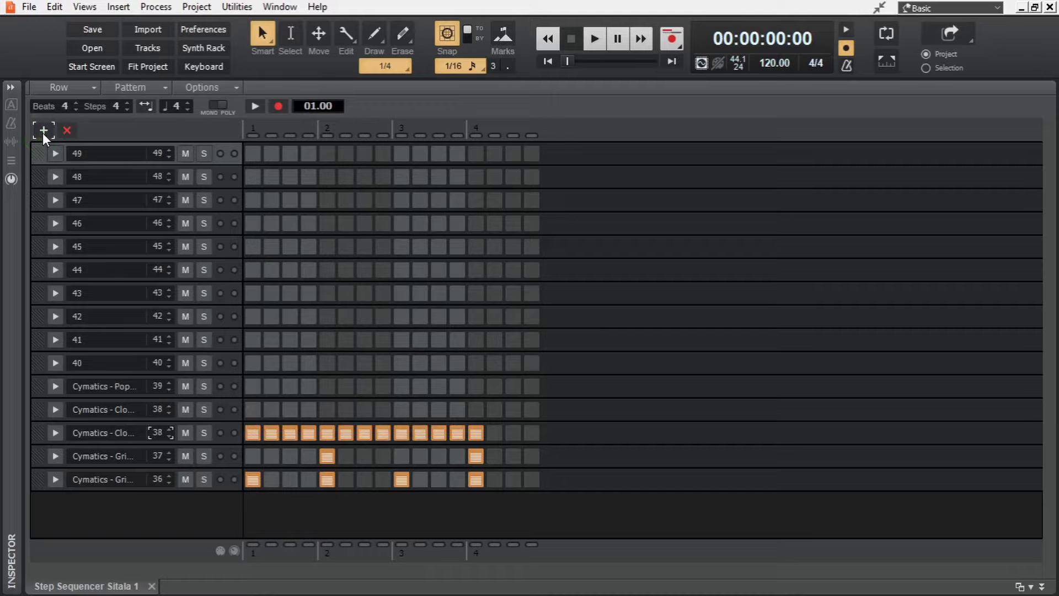
Step: Delete the added rows 49 and 48 and the empty duplicate of row 38
right_click(127, 154)
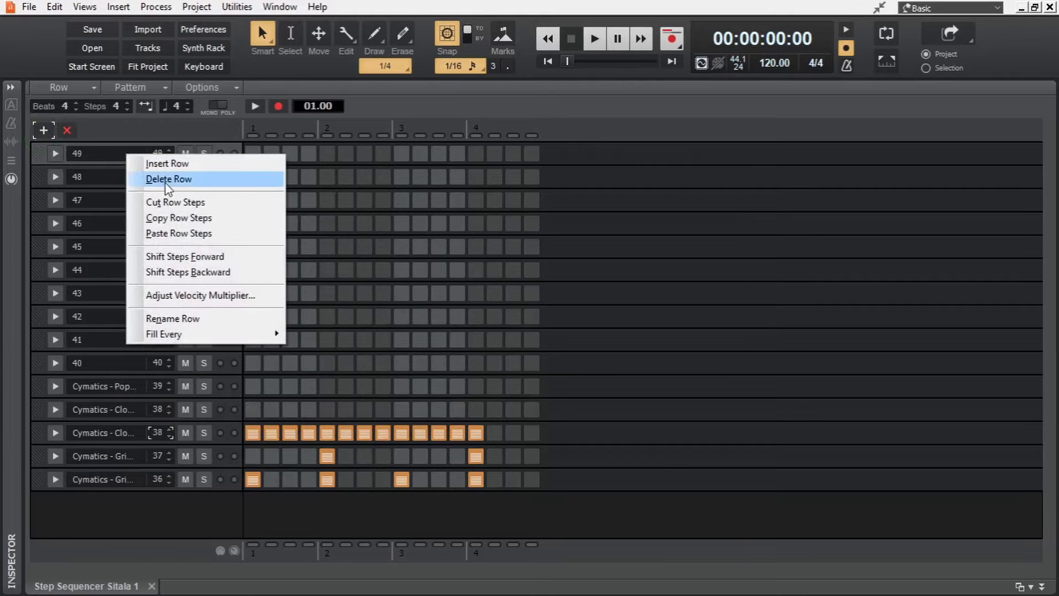
left_click(169, 182)
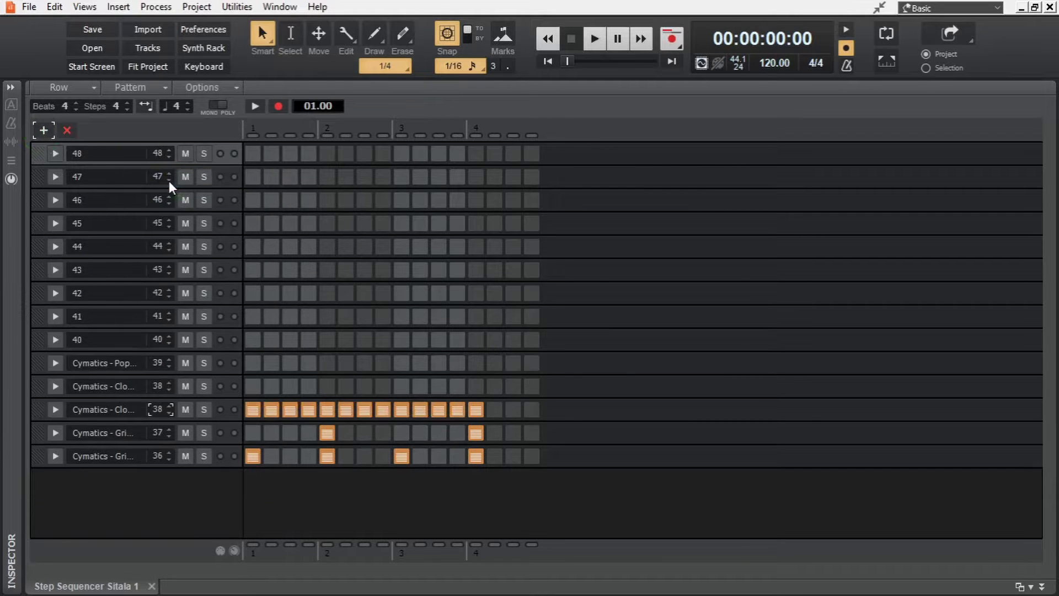
left_click(66, 130)
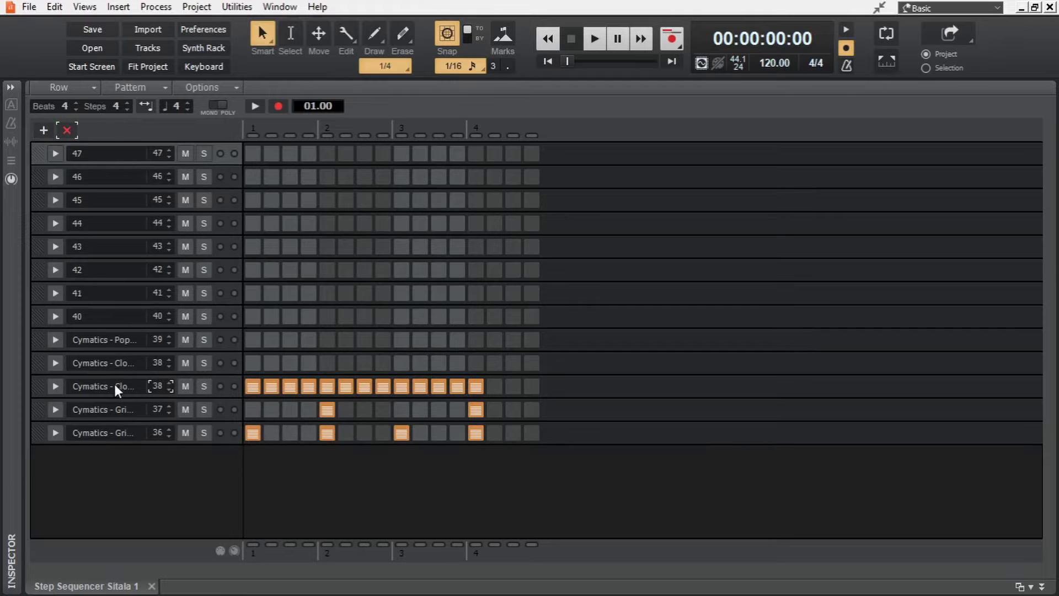
left_click(71, 132)
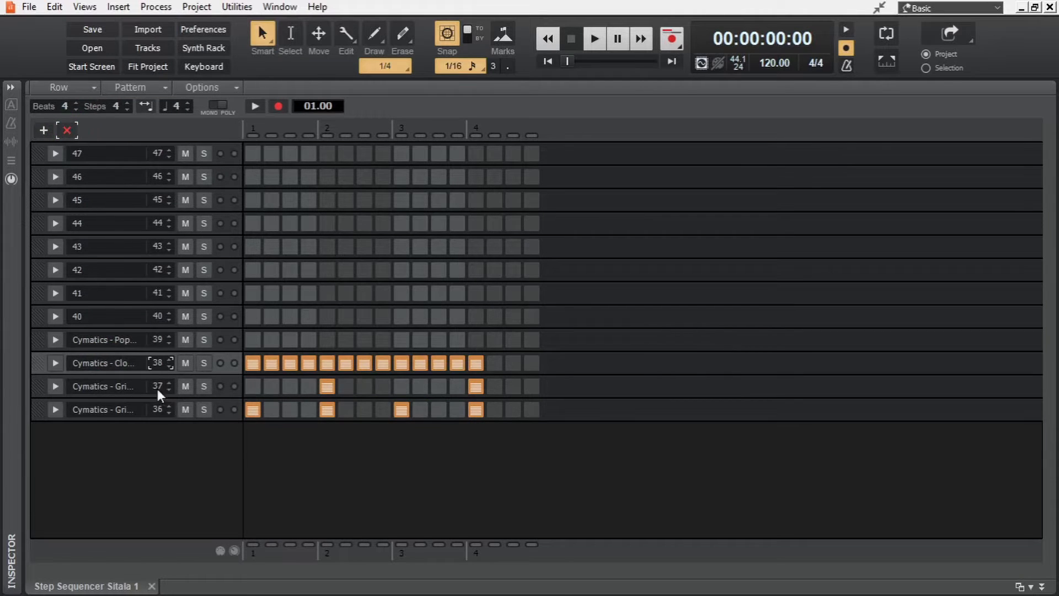
Step: Cut the steps of row 36 and paste them into row 39
right_click(122, 413)
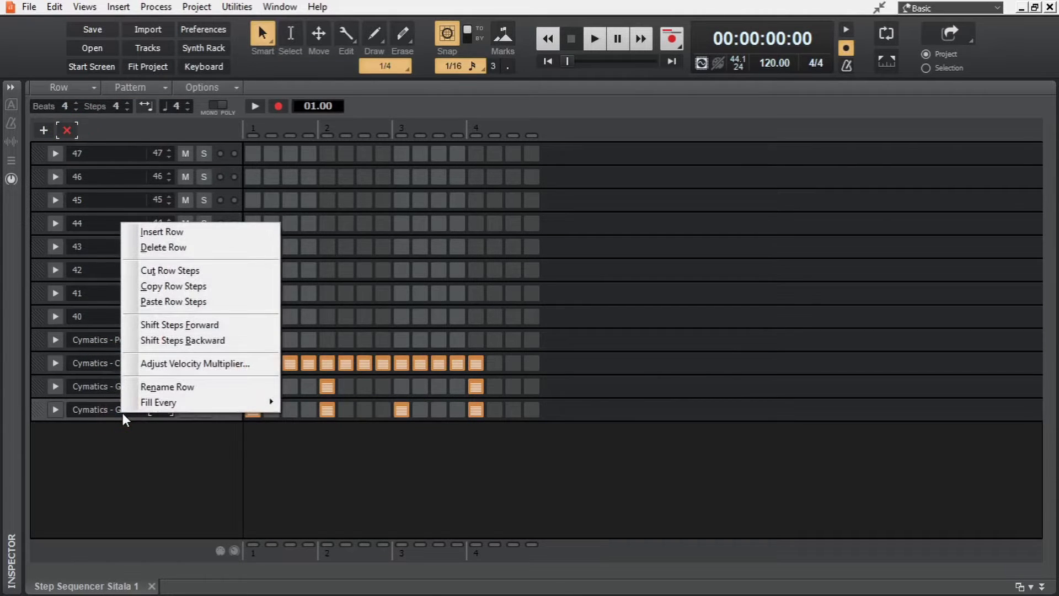
left_click(188, 273)
right_click(114, 340)
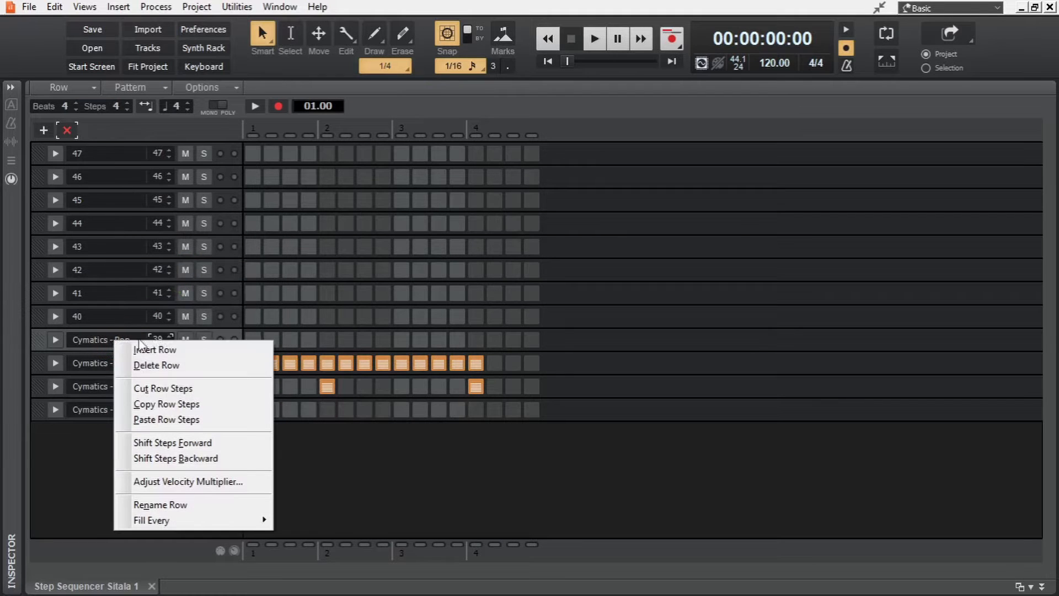
left_click(220, 420)
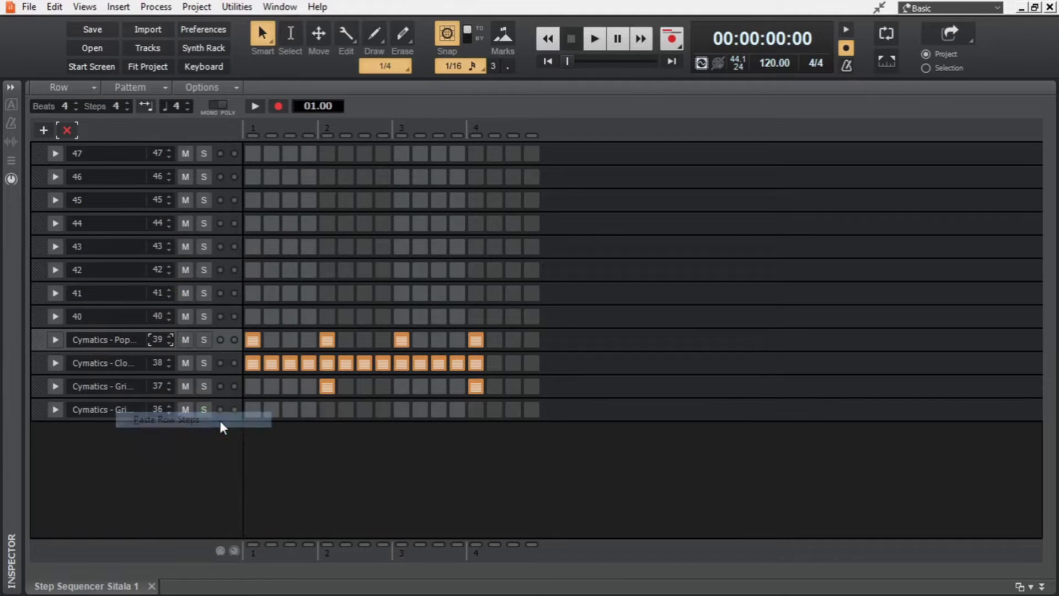
Step: Mute rows 38 and 37, play the pattern to hear row 39 alone, and unmute both rows
left_click(186, 363)
left_click(186, 386)
key("space")
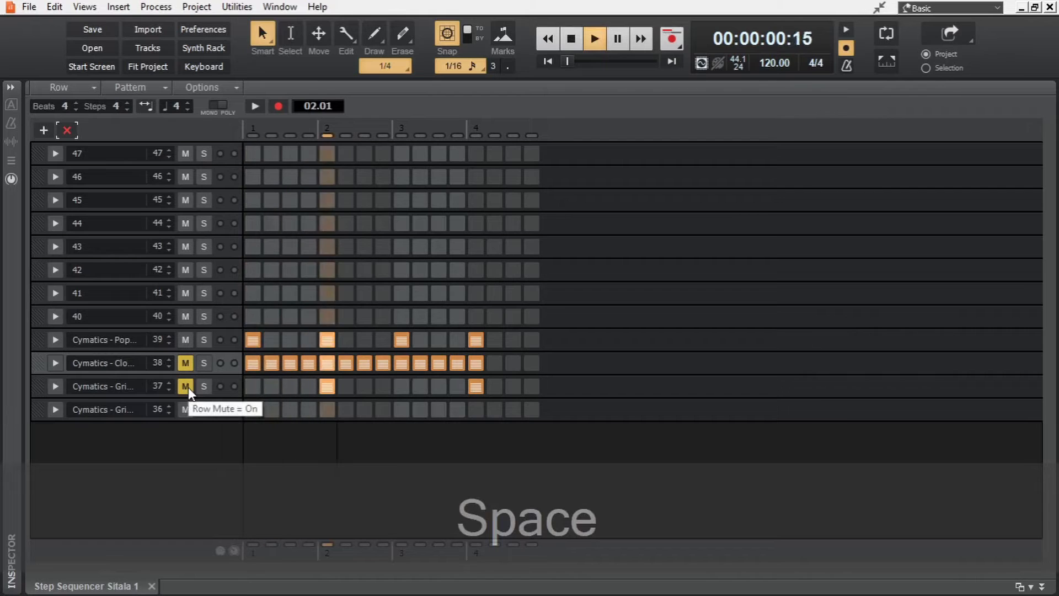
key("space")
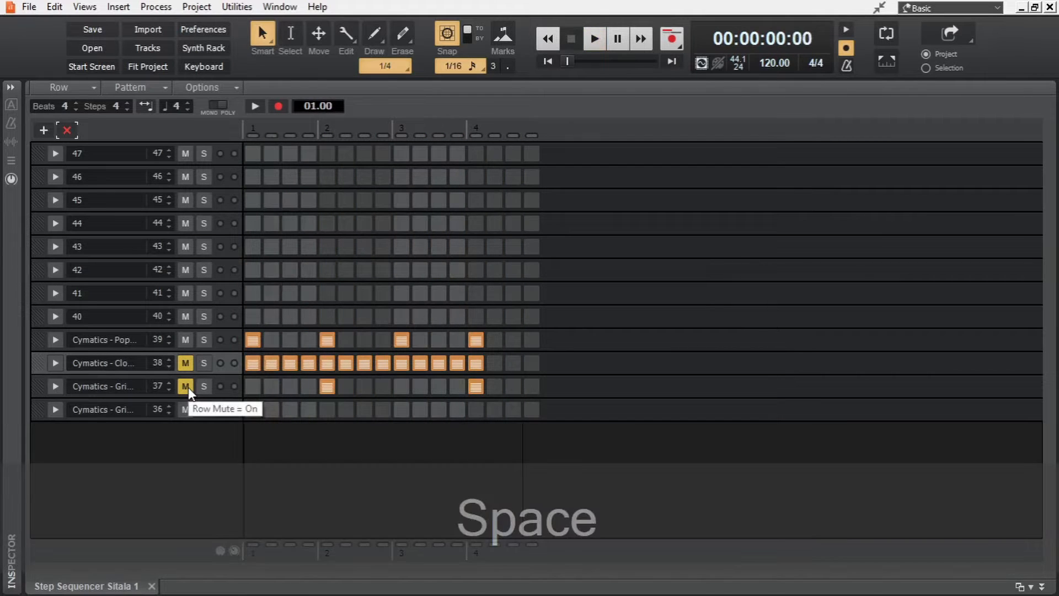
left_click(186, 387)
left_click(186, 362)
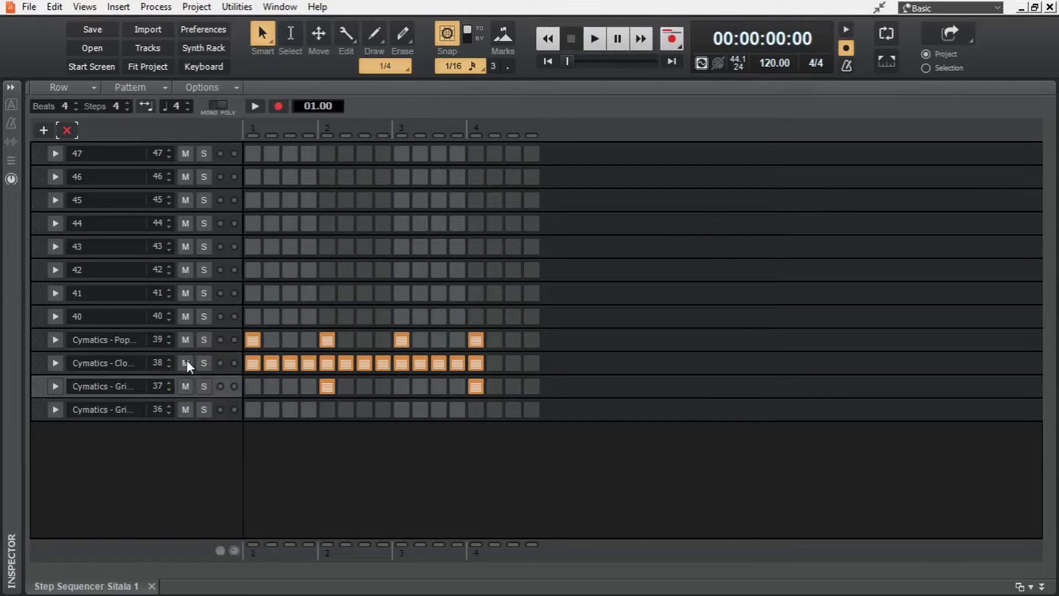
Step: Cut the steps of row 39 and paste them back into row 36
left_click(91, 343)
key("ctrl+x")
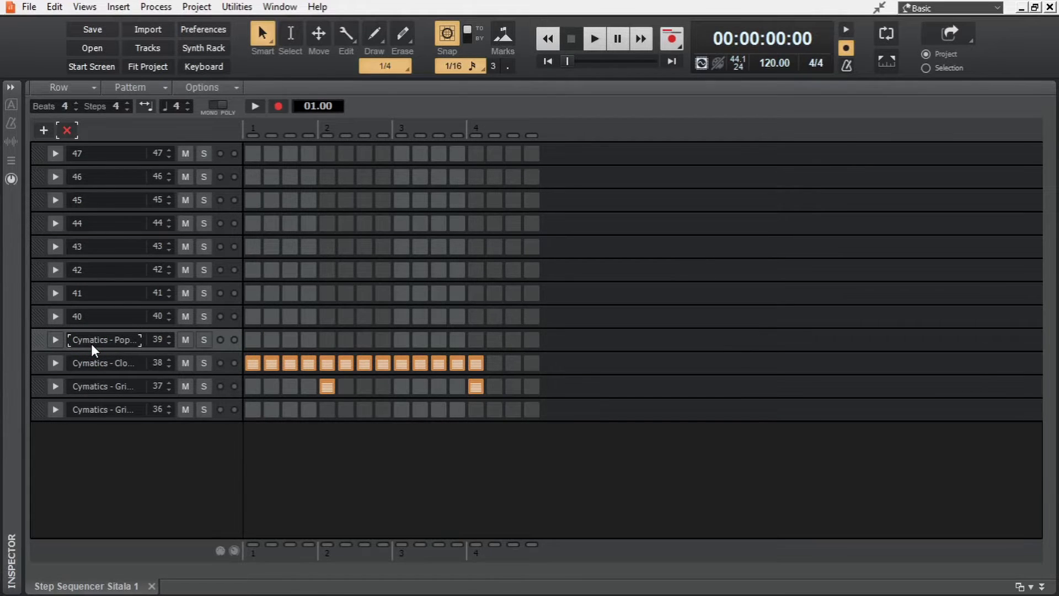
left_click(40, 411)
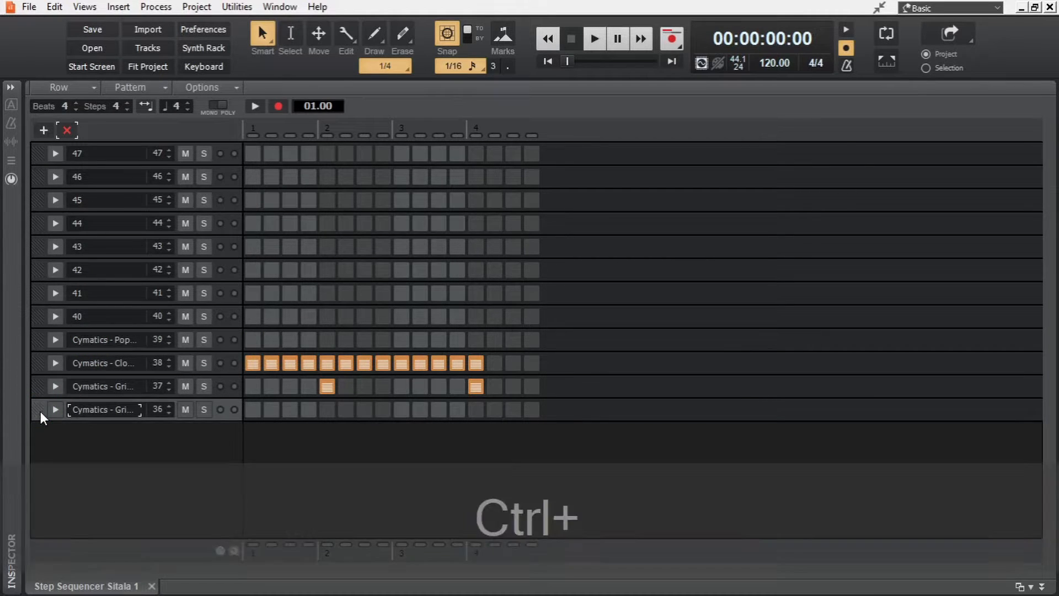
key("ctrl+v")
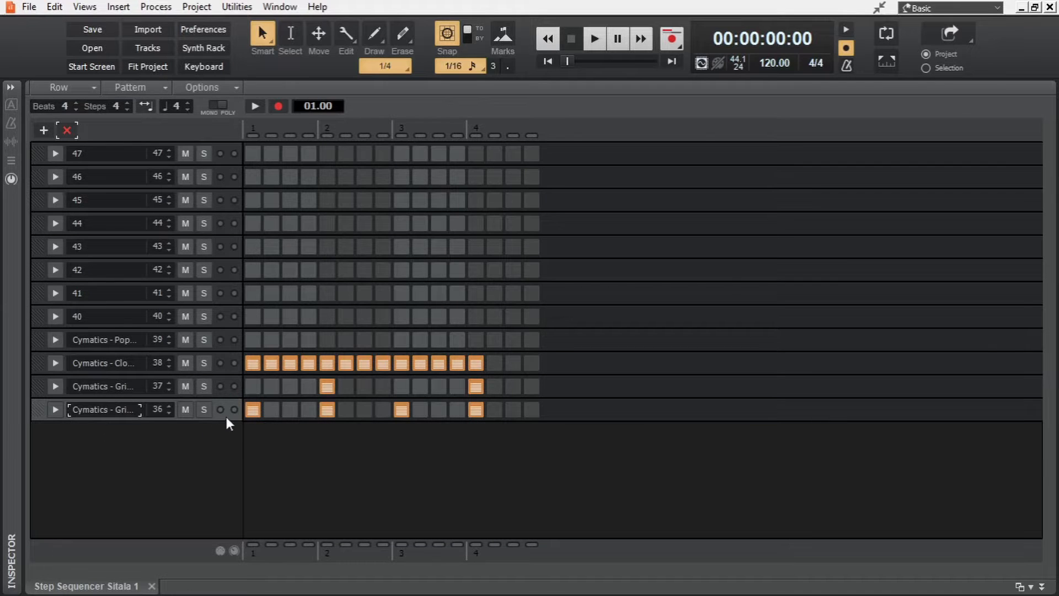
Step: Copy the steps of row 36 into row 39 and undo the paste
right_click(108, 409)
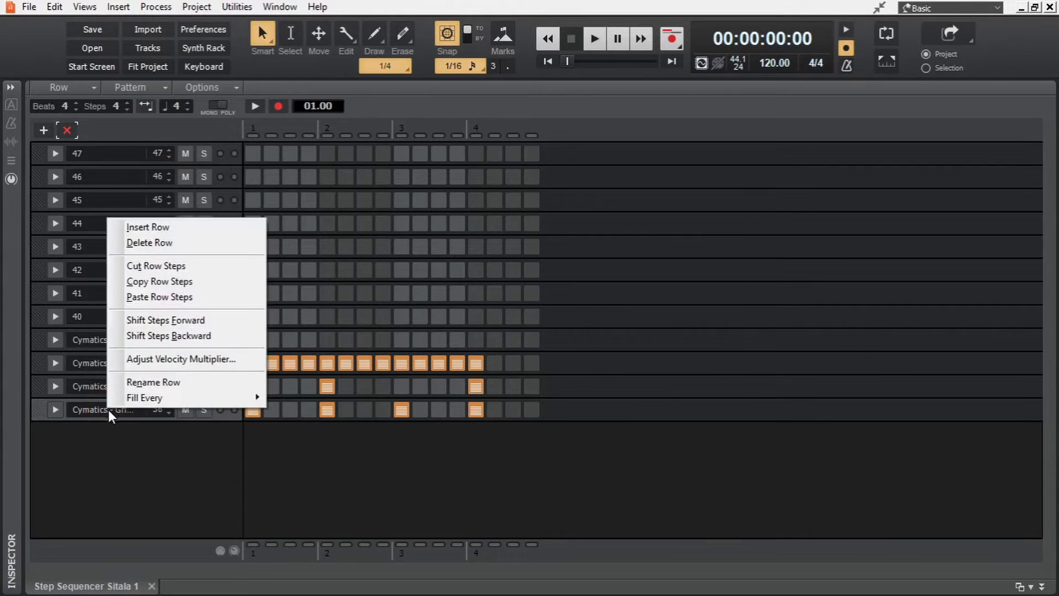
left_click(190, 280)
right_click(117, 340)
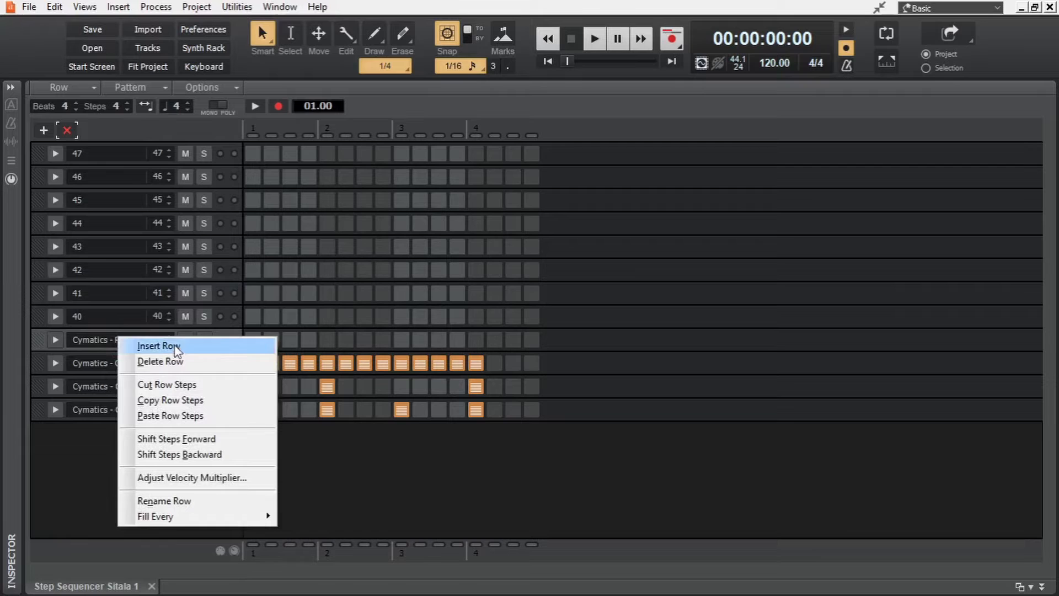
left_click(217, 414)
key("ctrl+z")
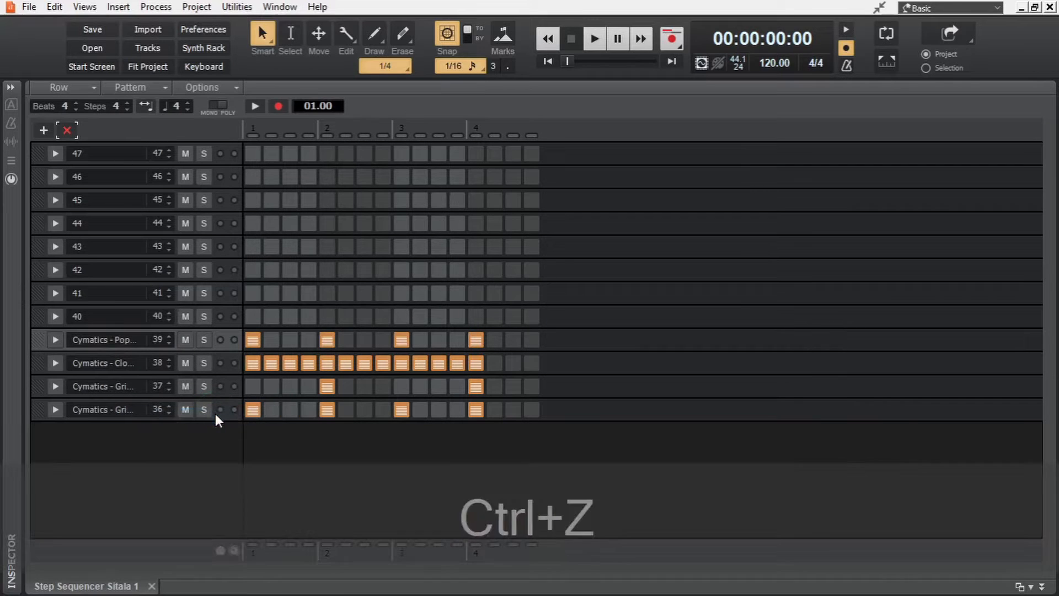
Step: Shift the steps of row 36 forward by two steps and back by two steps
right_click(119, 412)
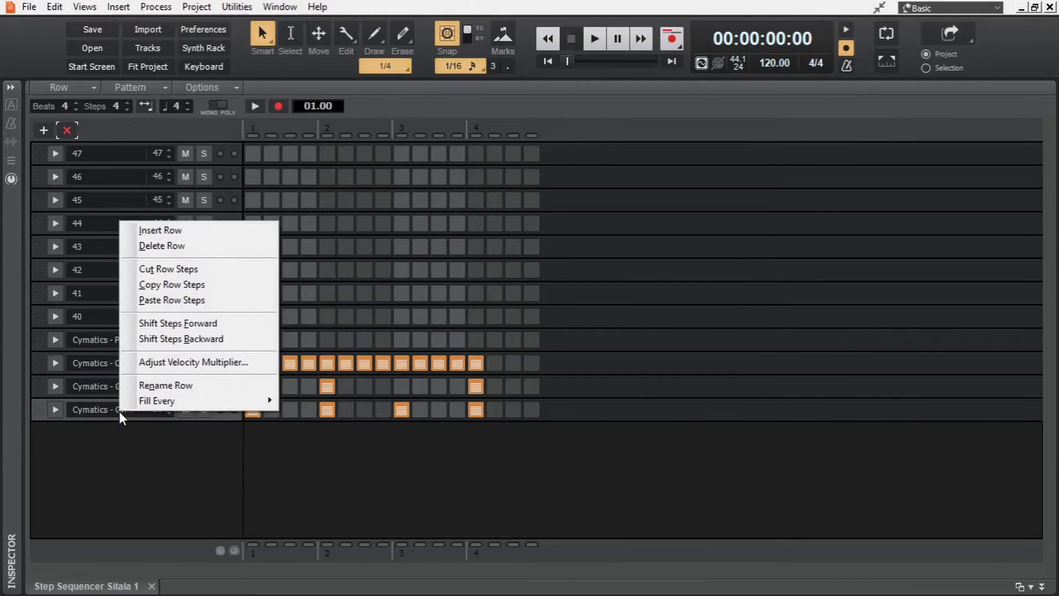
left_click(218, 324)
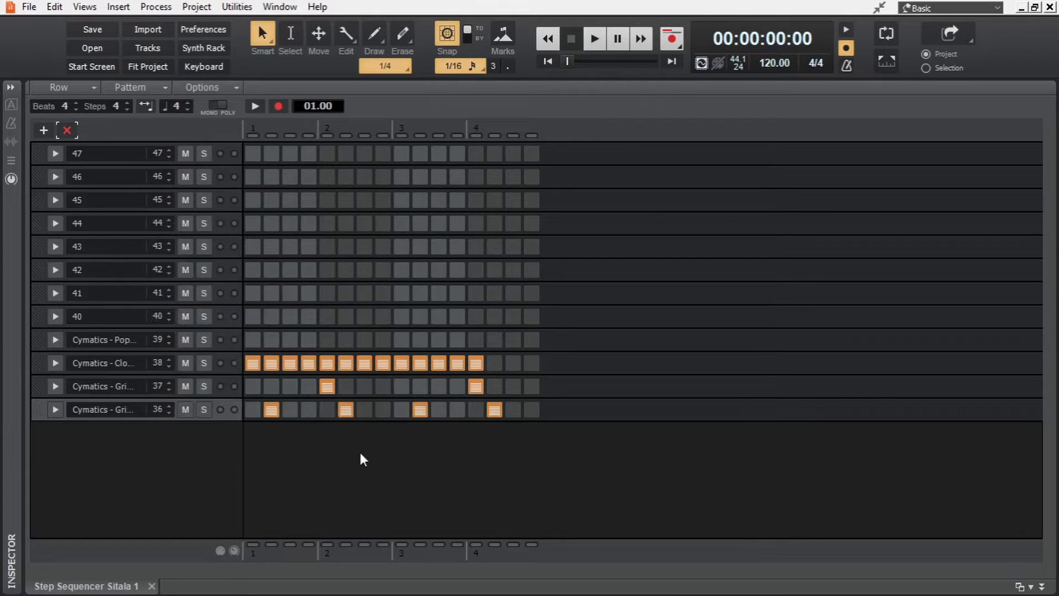
key("alt+Right")
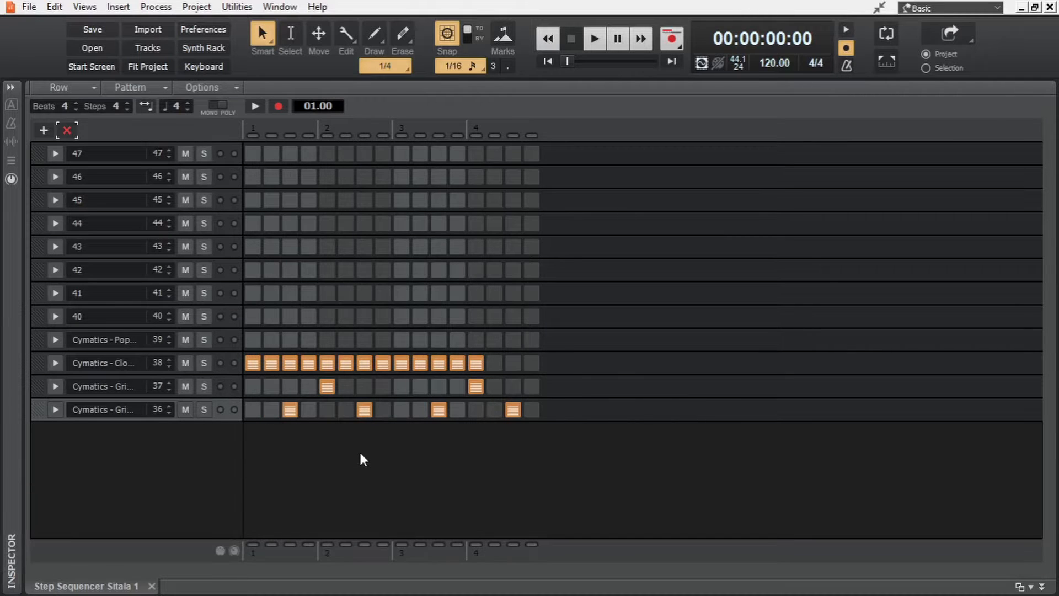
right_click(127, 415)
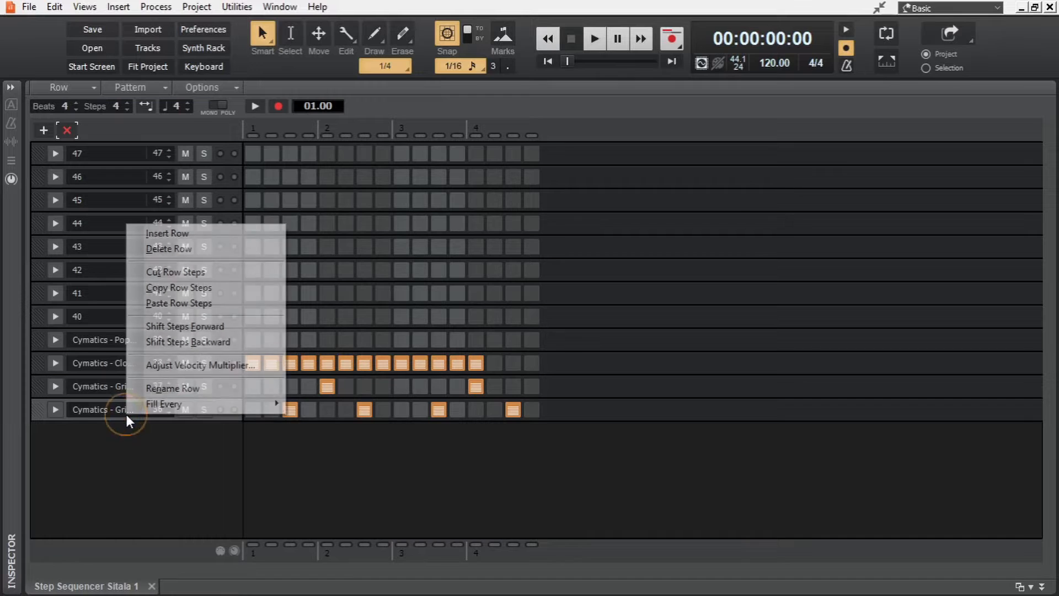
left_click(244, 345)
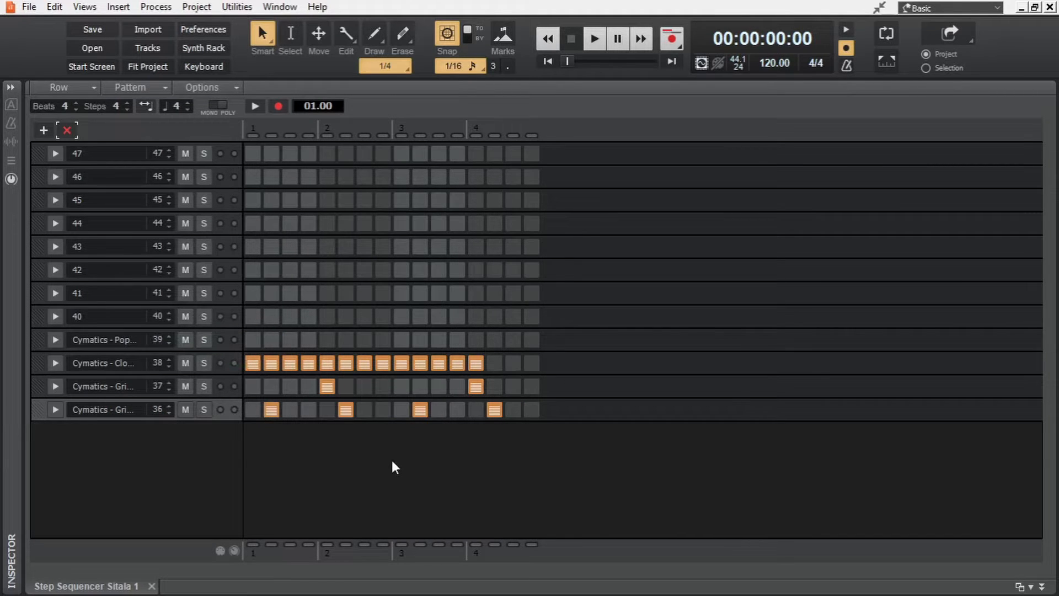
key("alt+Left")
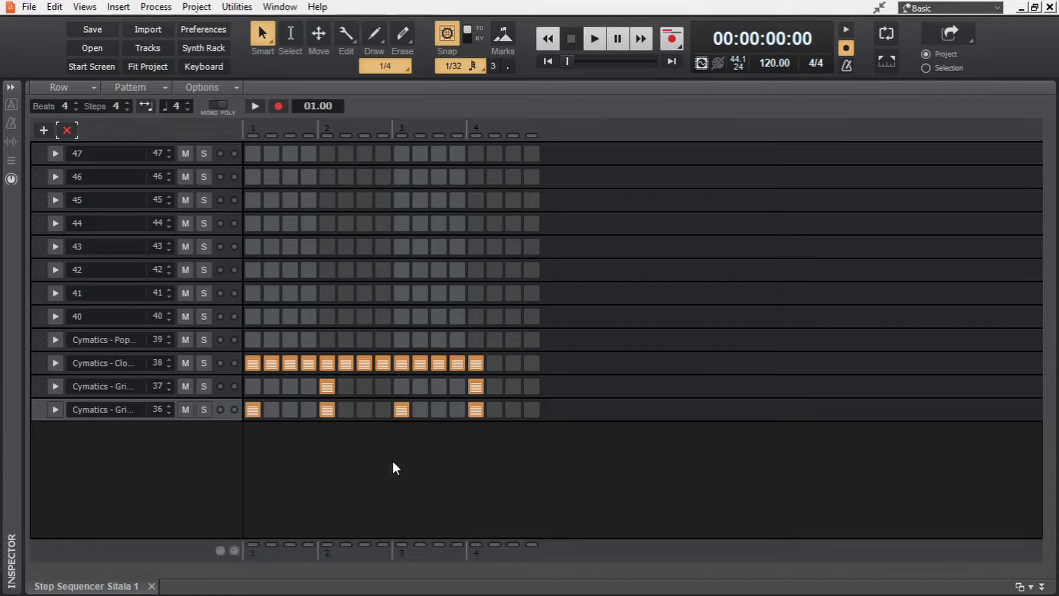
Step: Rename row 36 to Kick and row 37 to Clap
right_click(124, 409)
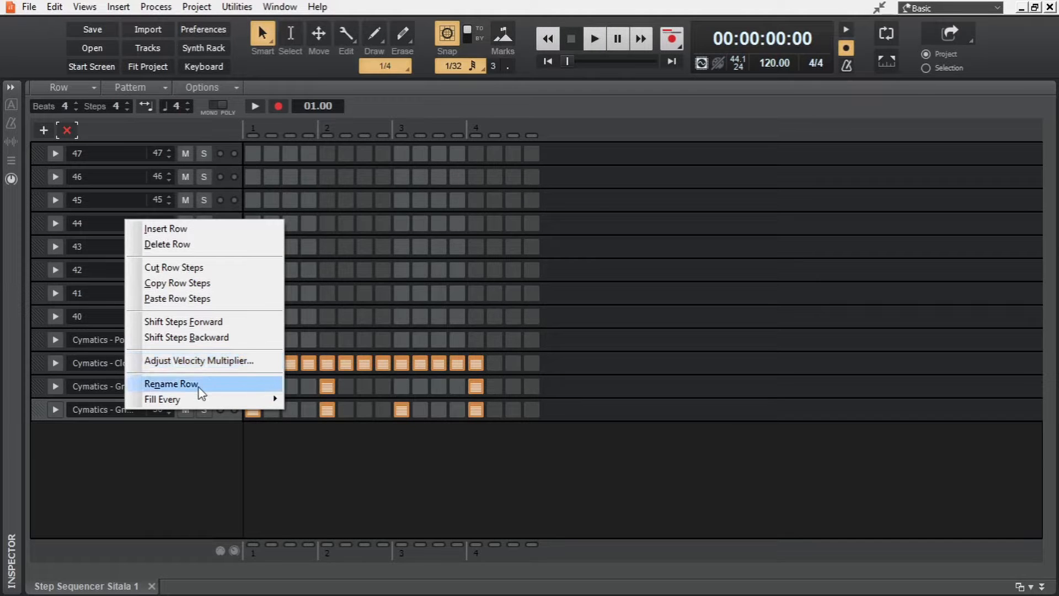
left_click(213, 384)
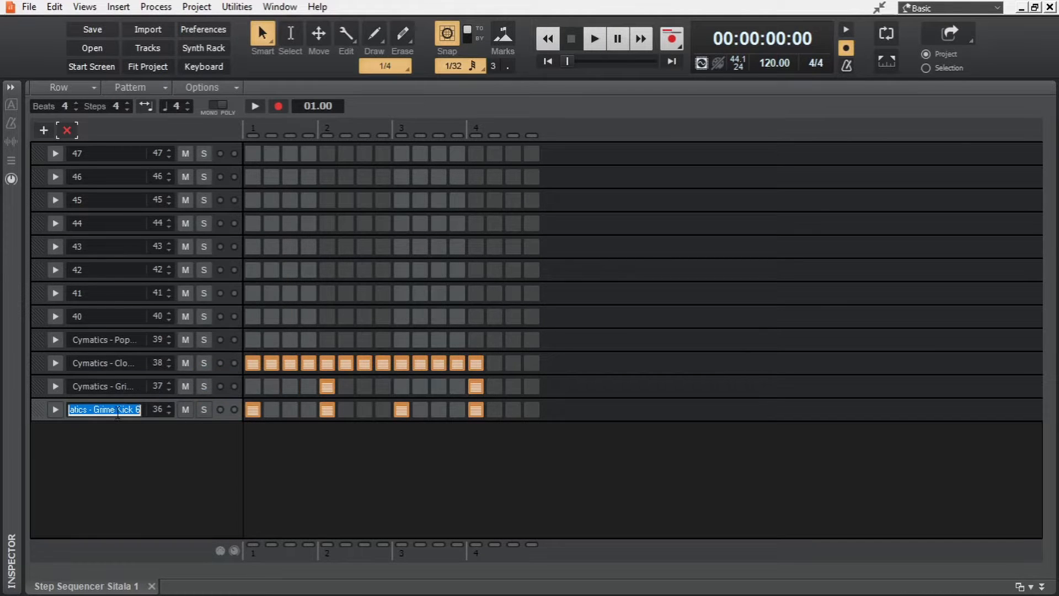
type("Kick")
right_click(100, 385)
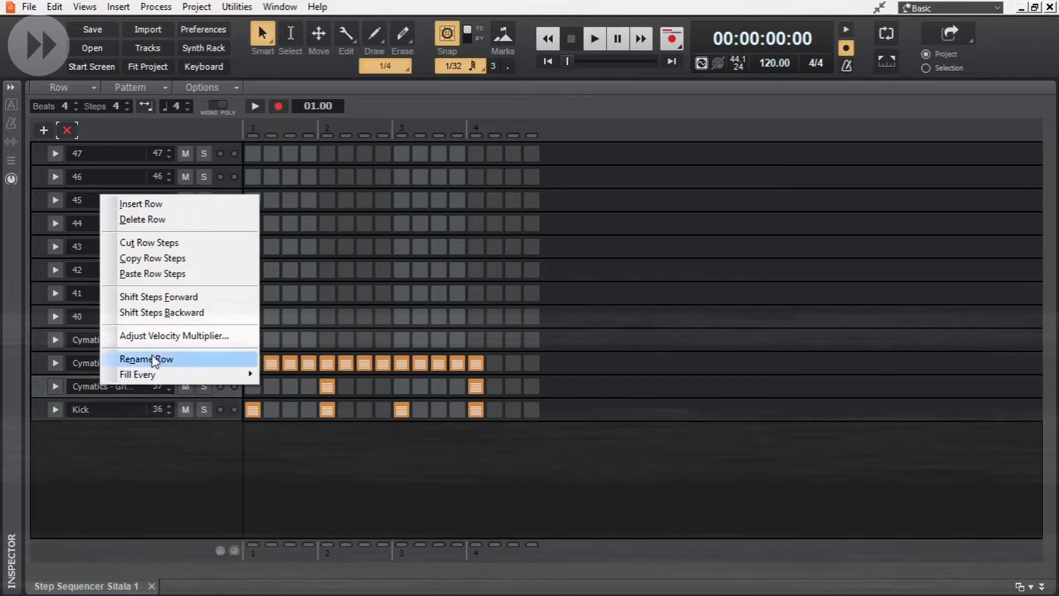
left_click(155, 360)
type("Clap")
Step: Rename row 38 to Closed Hihat
right_click(117, 362)
left_click(165, 524)
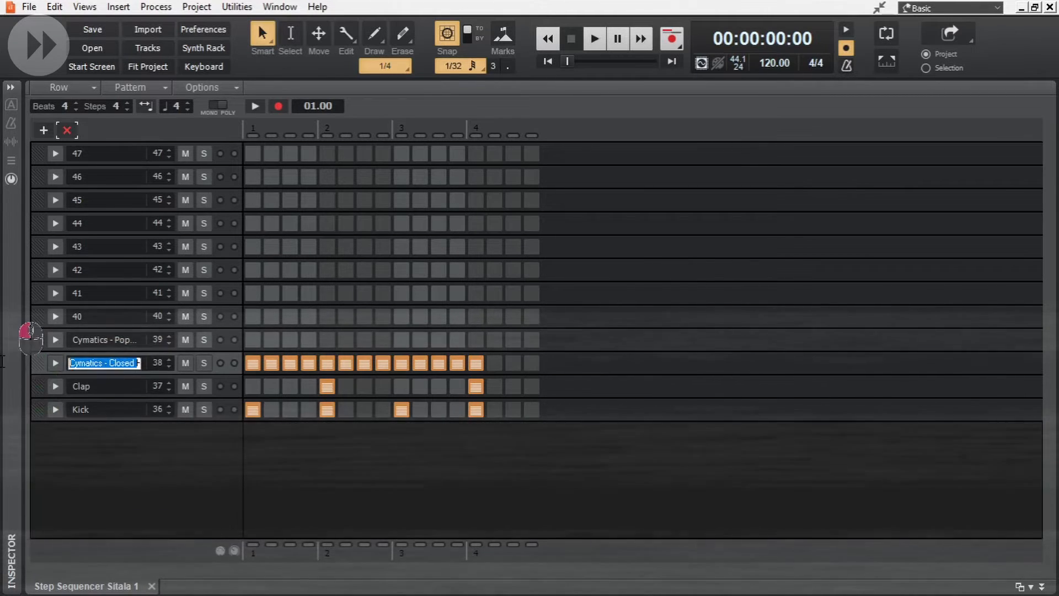
key("BackSpace")
type("Closed Hihat")
key("Return")
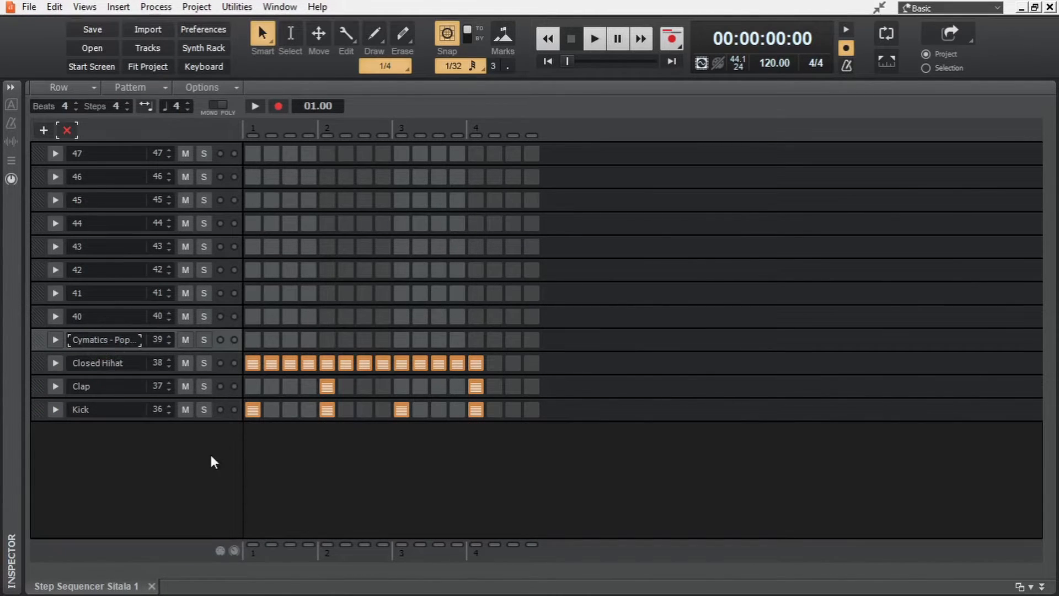
Step: Rename row 39 to Open Hihat
key("F2")
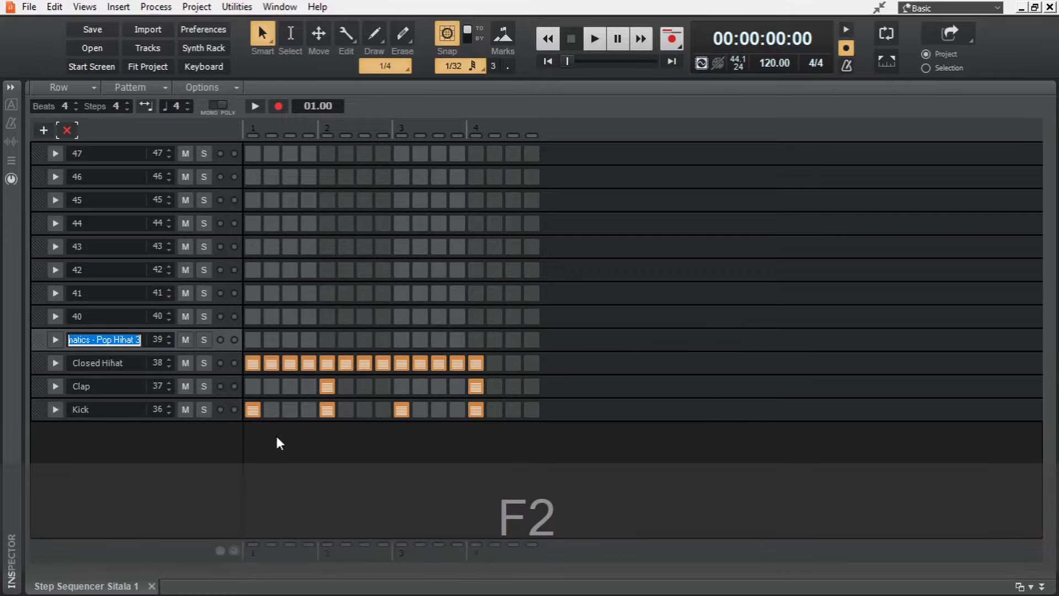
type("Open Hihat 3")
key("End")
key("BackSpace")
key("BackSpace")
key("Return")
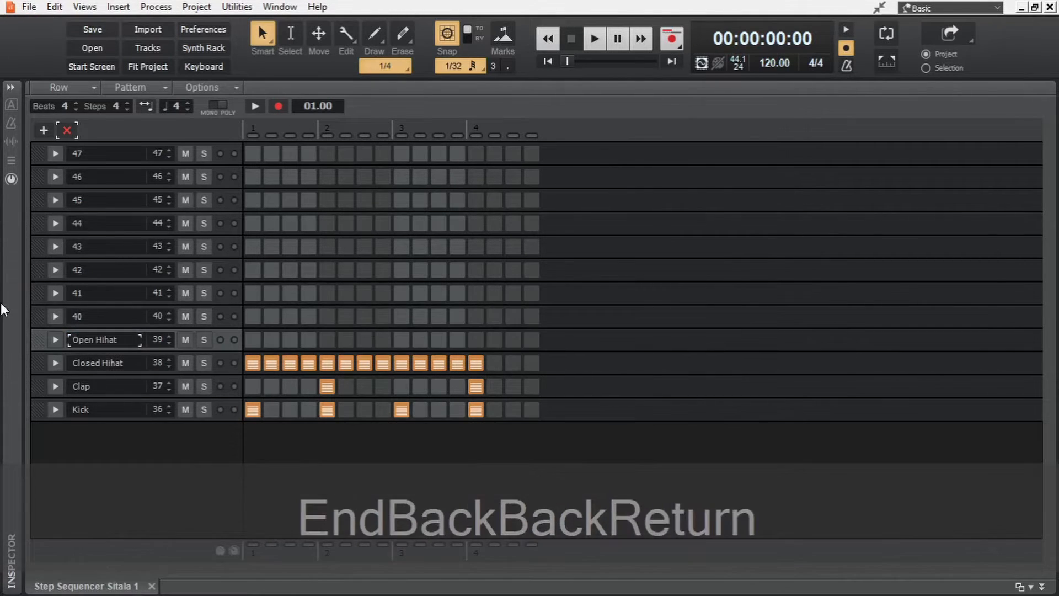
Step: Fill every 2nd step of the Open Hihat row and undo the fill
right_click(101, 339)
mouse_move(243, 515)
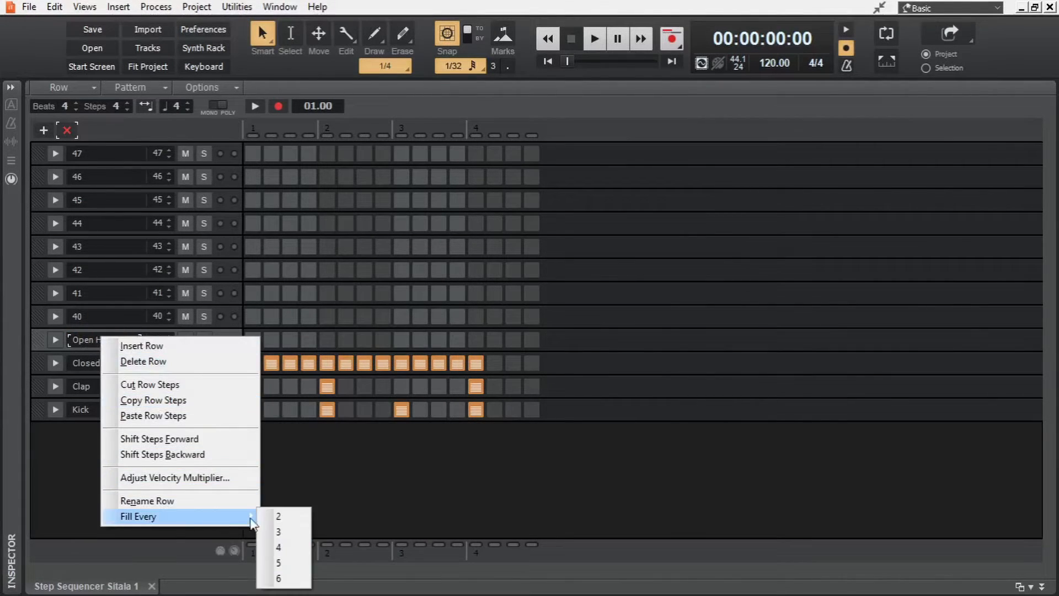
left_click(279, 516)
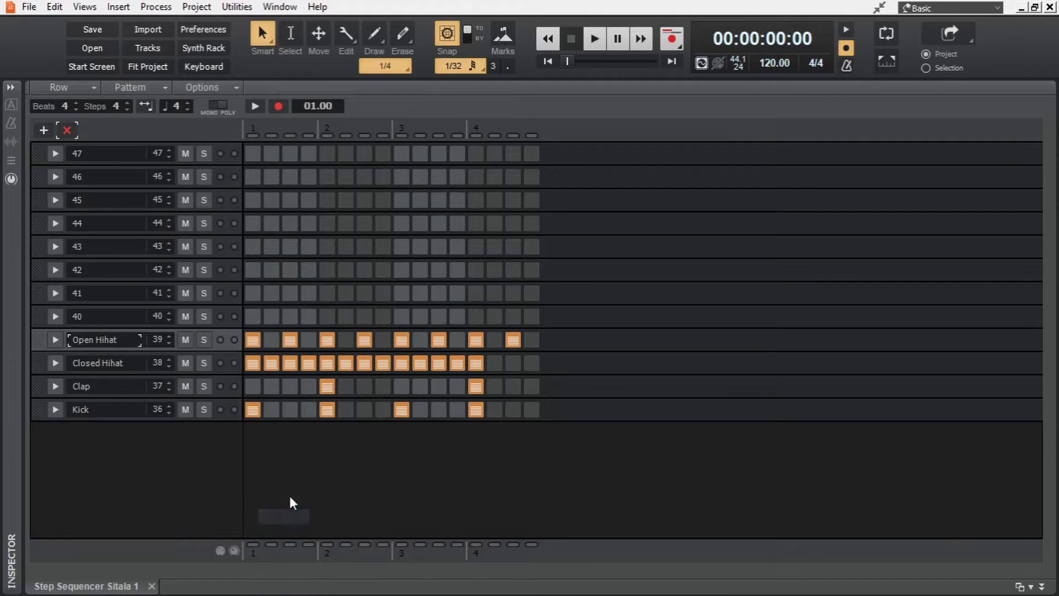
key("ctrl+z")
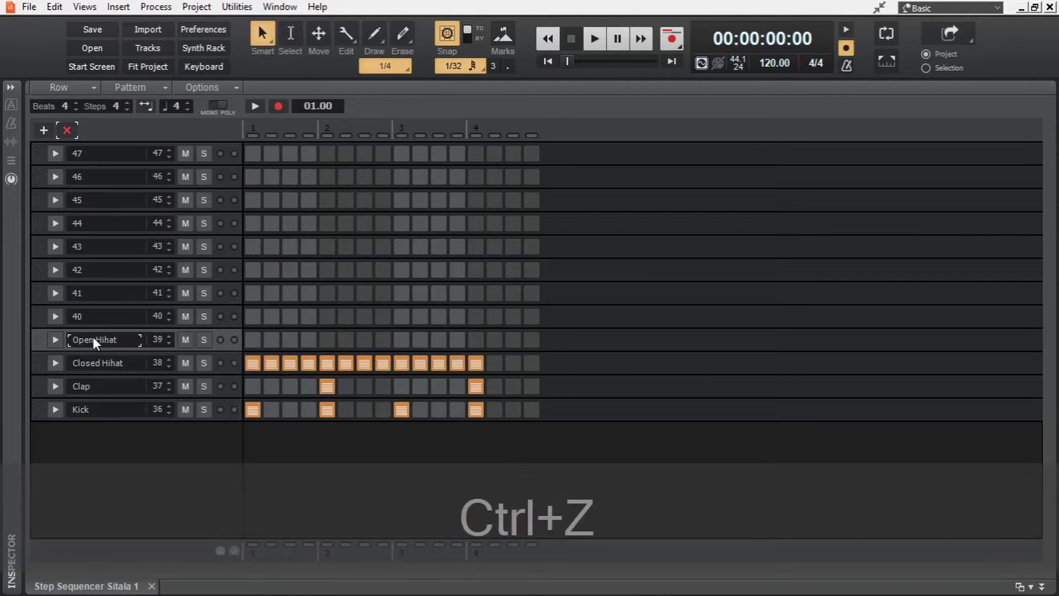
Step: Fill every 3rd step of the Open Hihat row and undo the fill
right_click(103, 339)
mouse_move(220, 529)
left_click(292, 537)
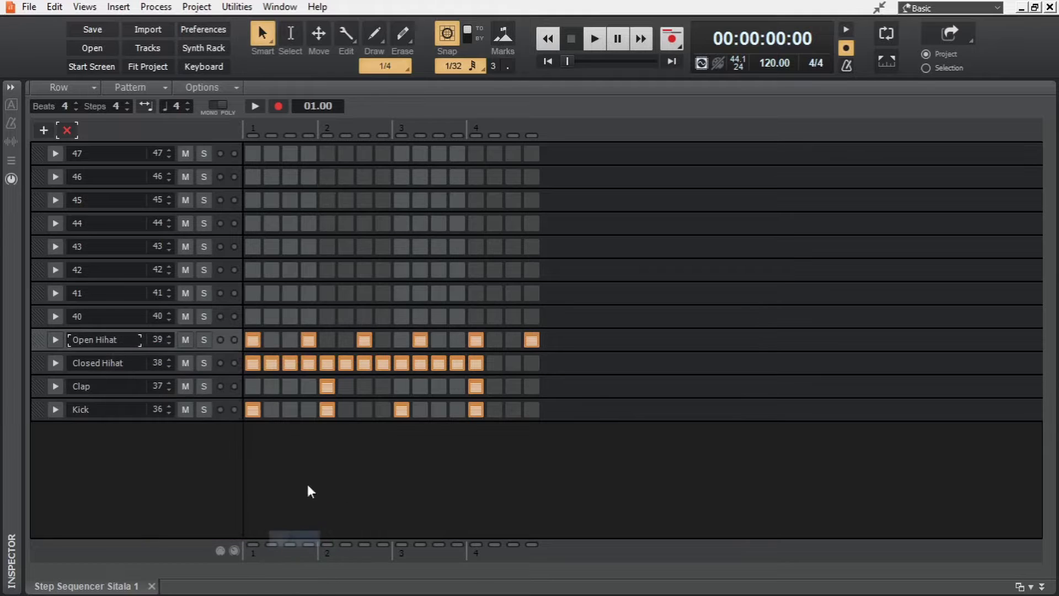
key("ctrl+z")
Step: Fill every 5th step of the Open Hihat row and undo the fill
right_click(111, 341)
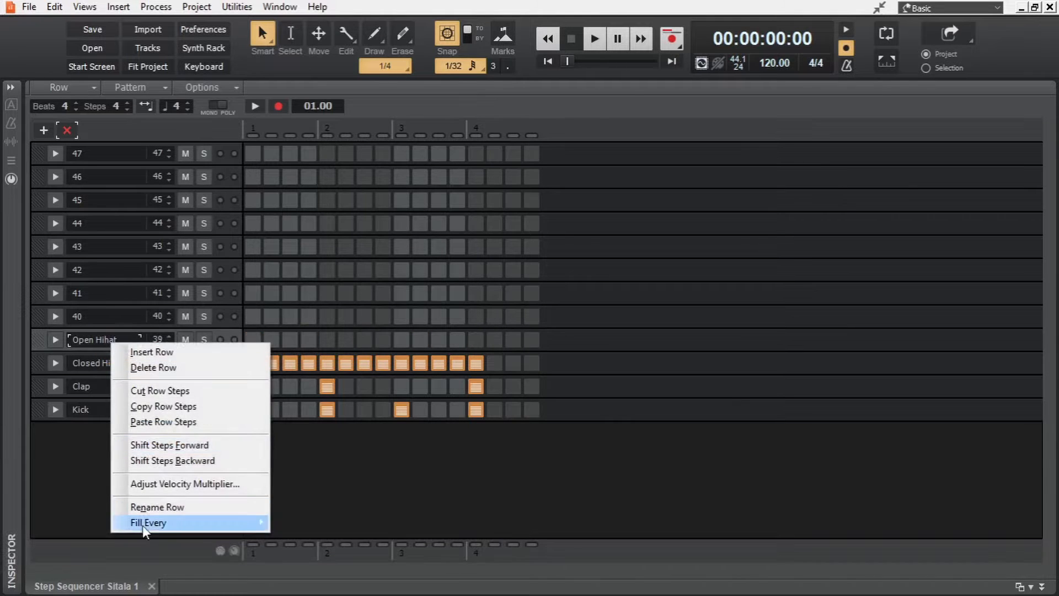
mouse_move(142, 525)
left_click(288, 569)
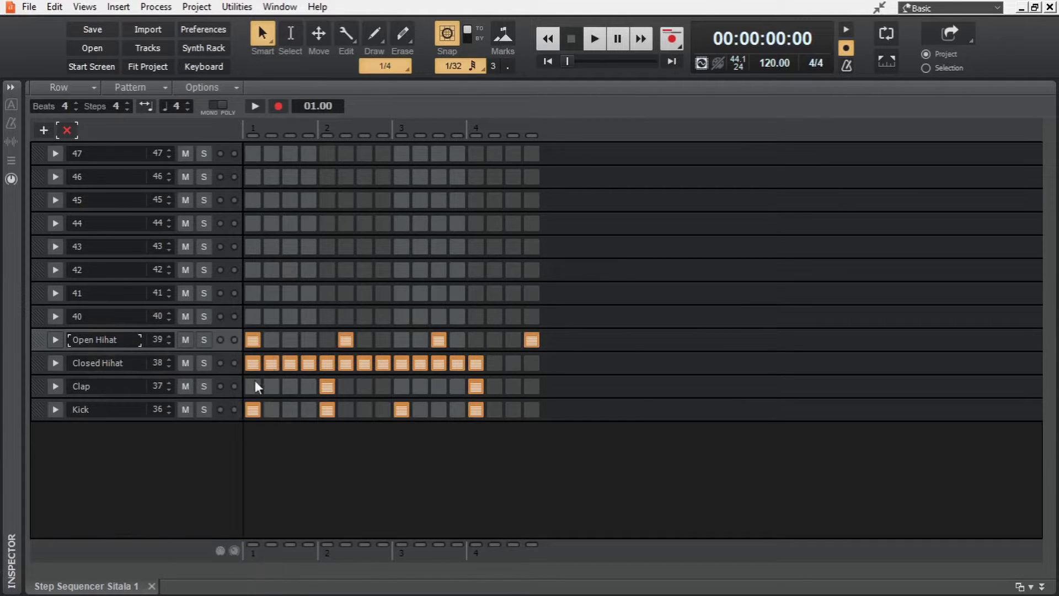
key("ctrl+z")
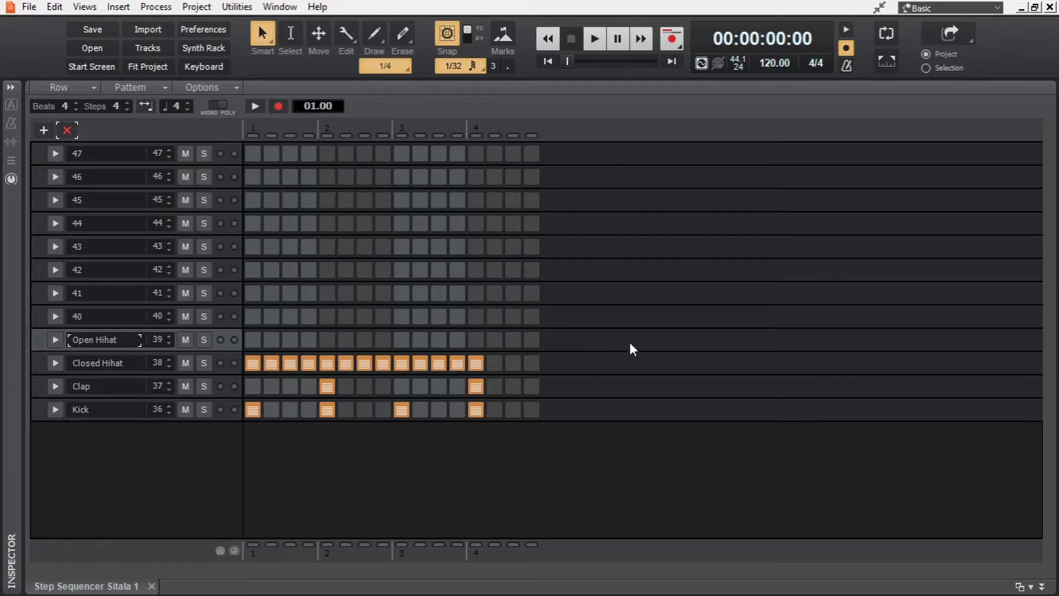
Step: Try fills of every 2 and every 4 steps on the Open Hihat row, undoing each one
key("ctrl+2")
key("ctrl+z")
key("ctrl+4")
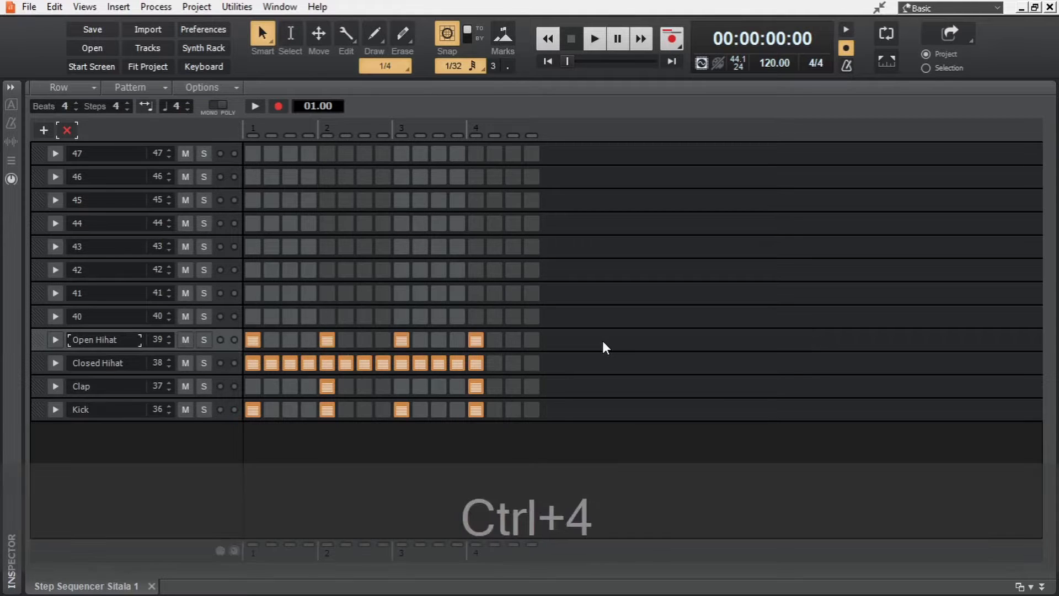
key("ctrl+z")
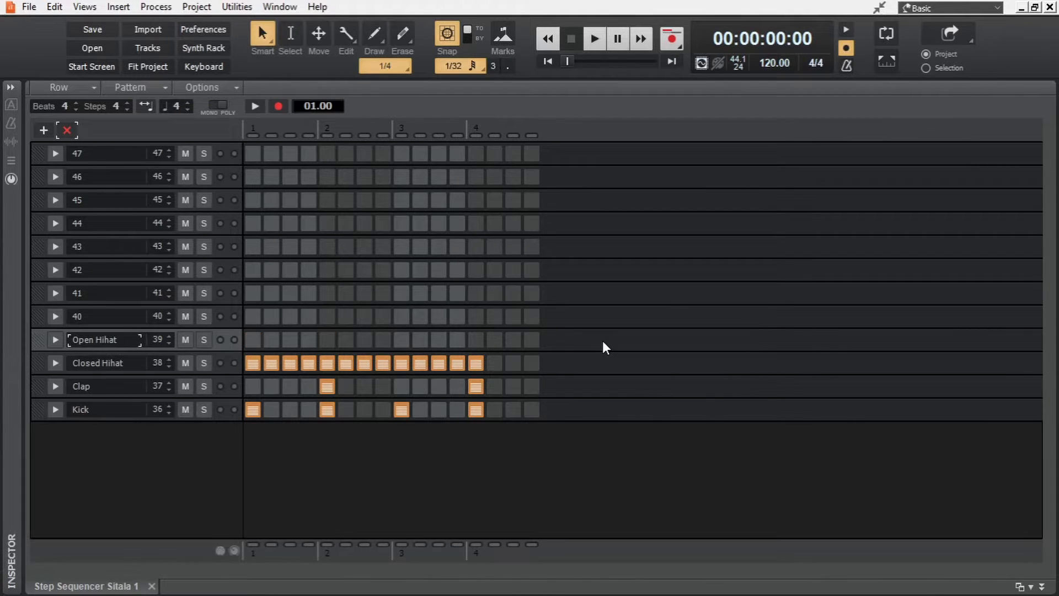
Step: Add an Open Hihat step on beat 3, try filling every 2 steps from it, undo the fill and remove the step
left_click(403, 340)
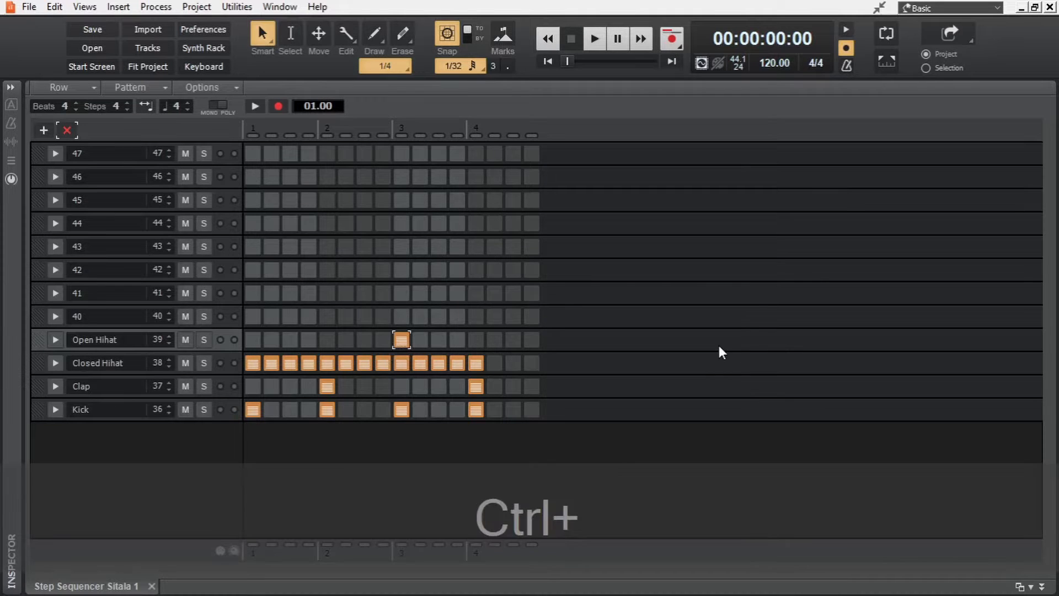
key("ctrl+2")
key("ctrl+z")
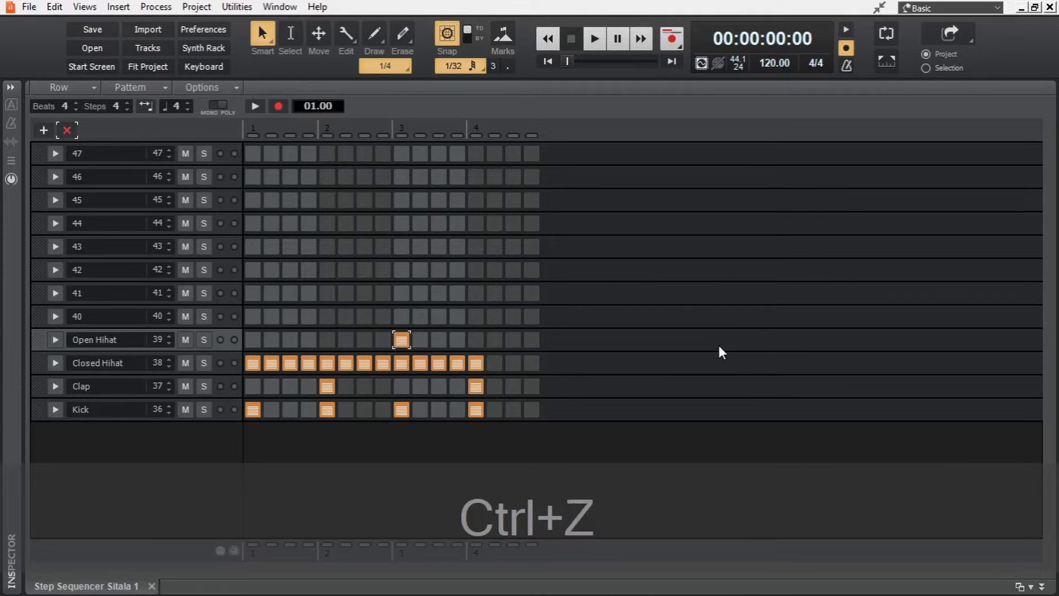
left_click(402, 340)
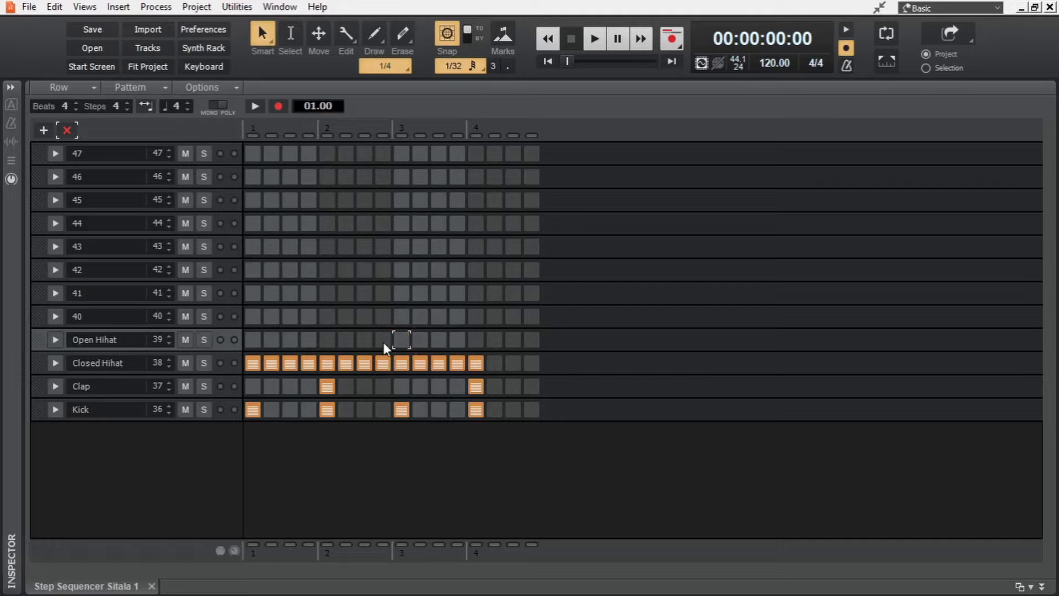
Step: Fill the Open Hihat row every 4 steps, starting from the third step of beat 1
left_click(293, 341)
key("ctrl+4")
Step: Mute the Closed Hihat row and play the pattern to hear the open hihat with clap and kick
left_click(185, 363)
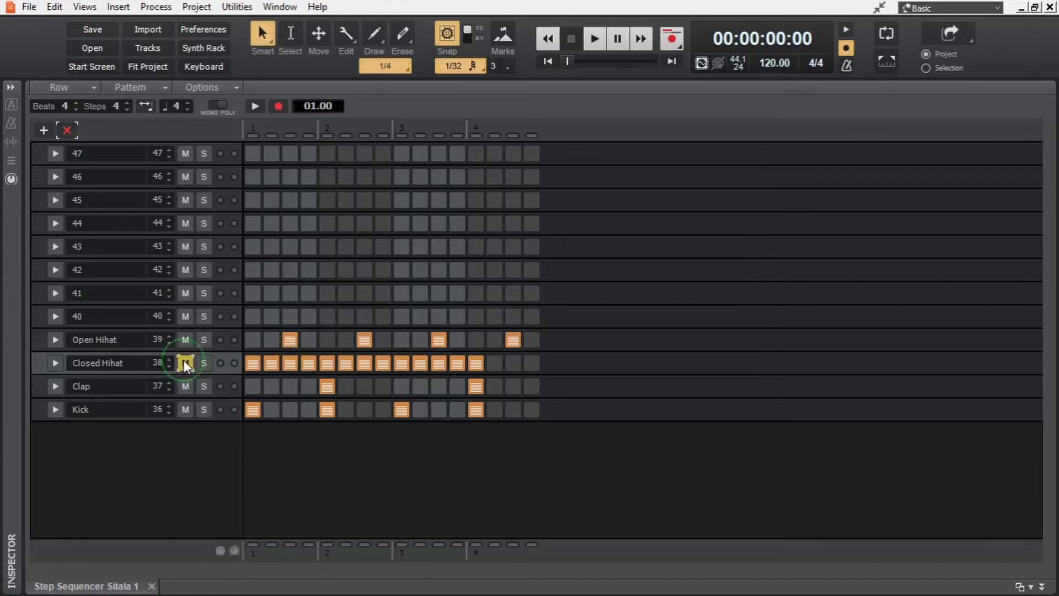
key("space")
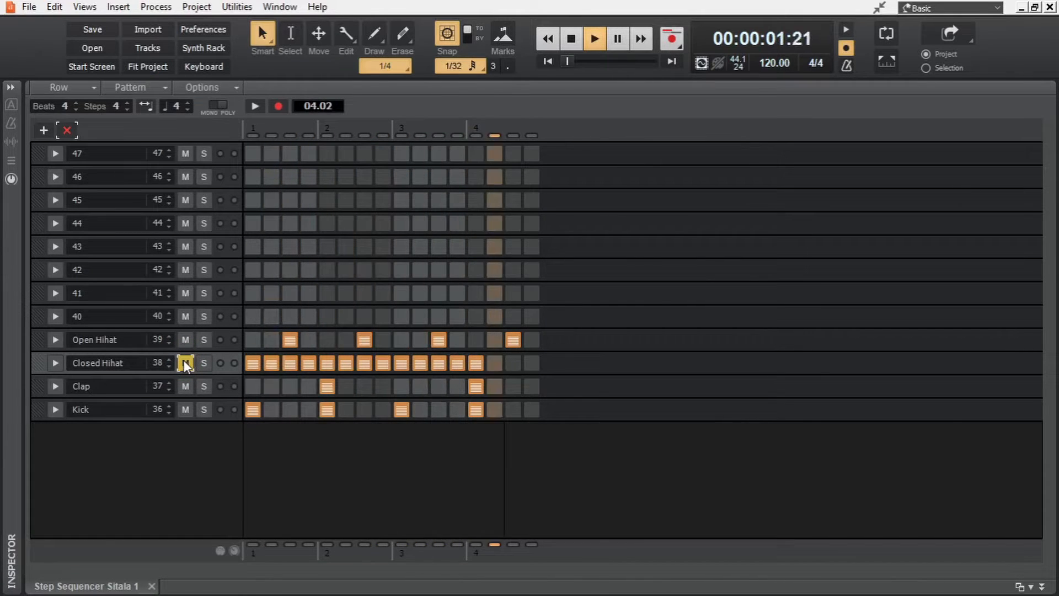
key("space")
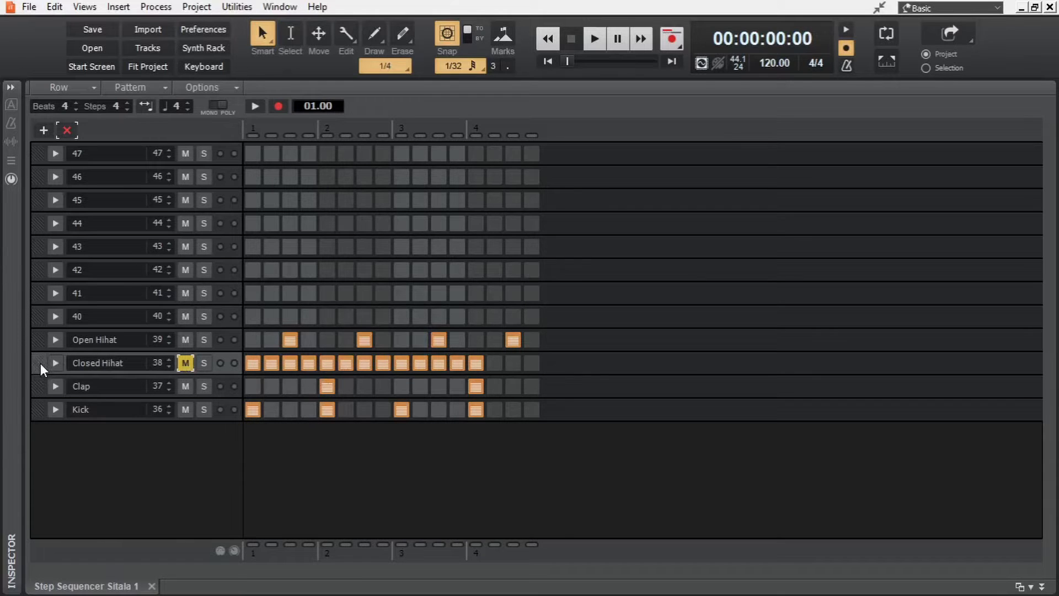
Step: Move the Closed Hihat row above row 40 and return it to its place between Open Hihat and Clap
left_click_drag(41, 363, 29, 317)
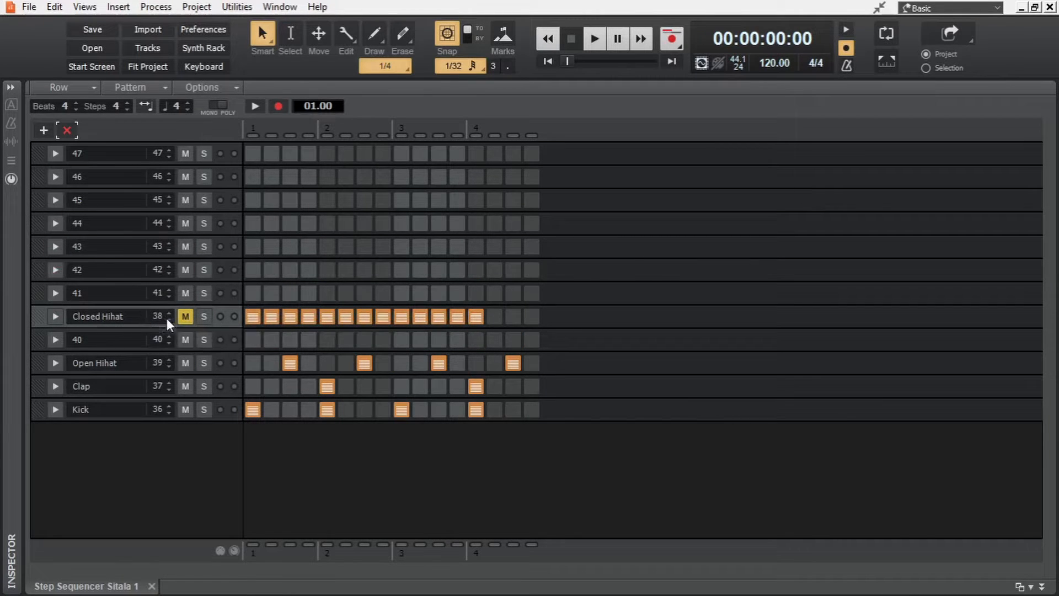
left_click_drag(39, 316, 28, 368)
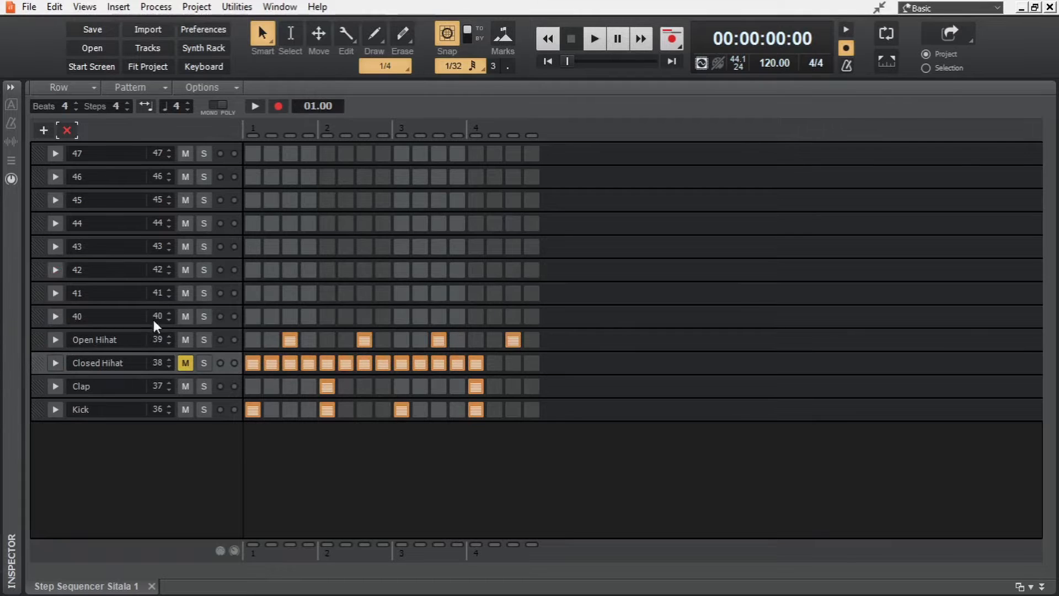
Step: Return to the tracks, extend the Sitala 1 pattern clip to the start of measure 5 and play it back
key("d")
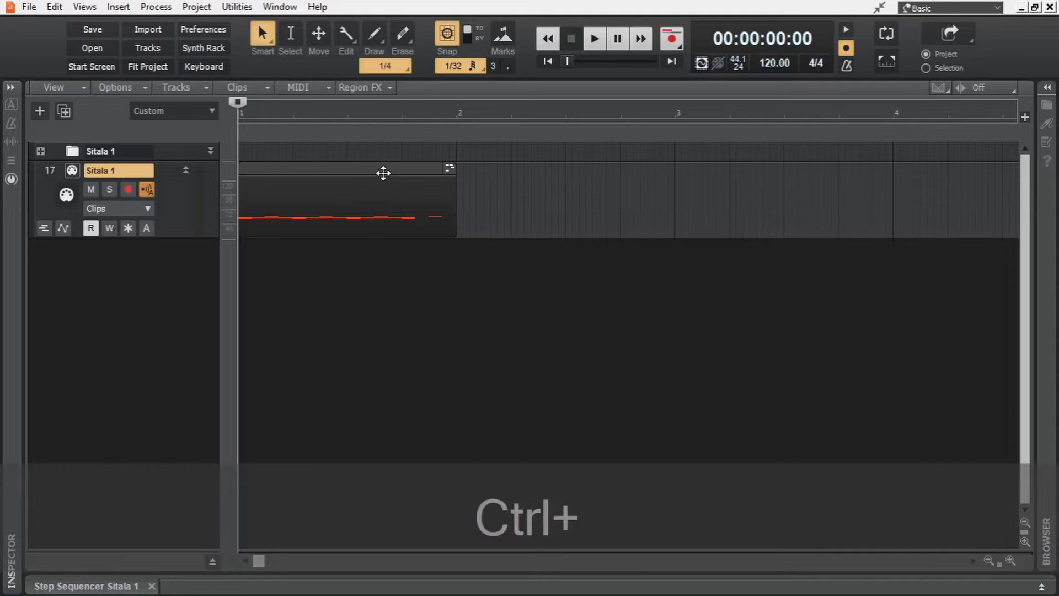
key("ctrl+f")
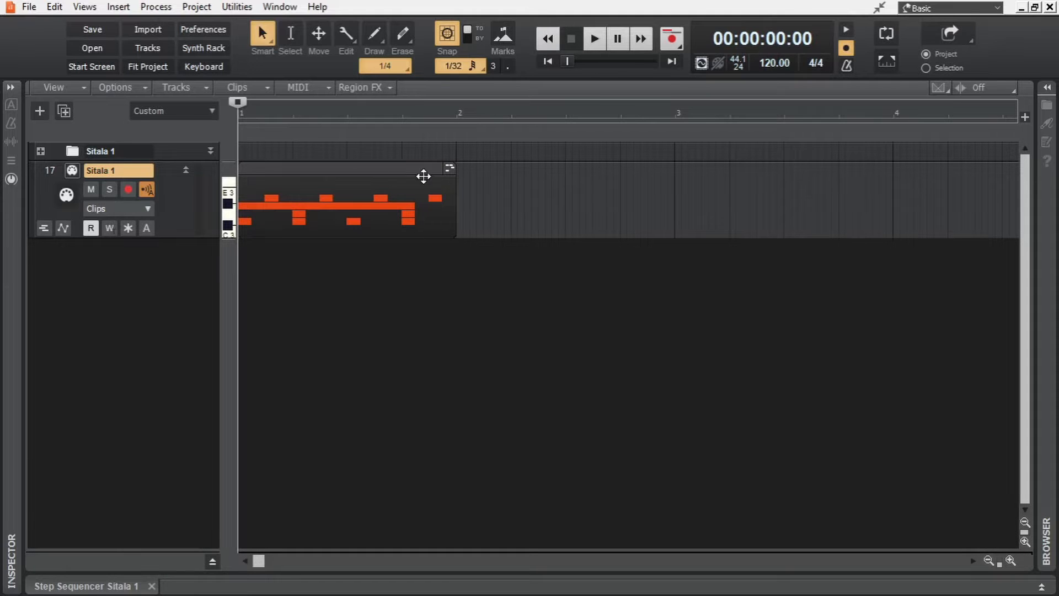
scroll(424, 177, "down", 1)
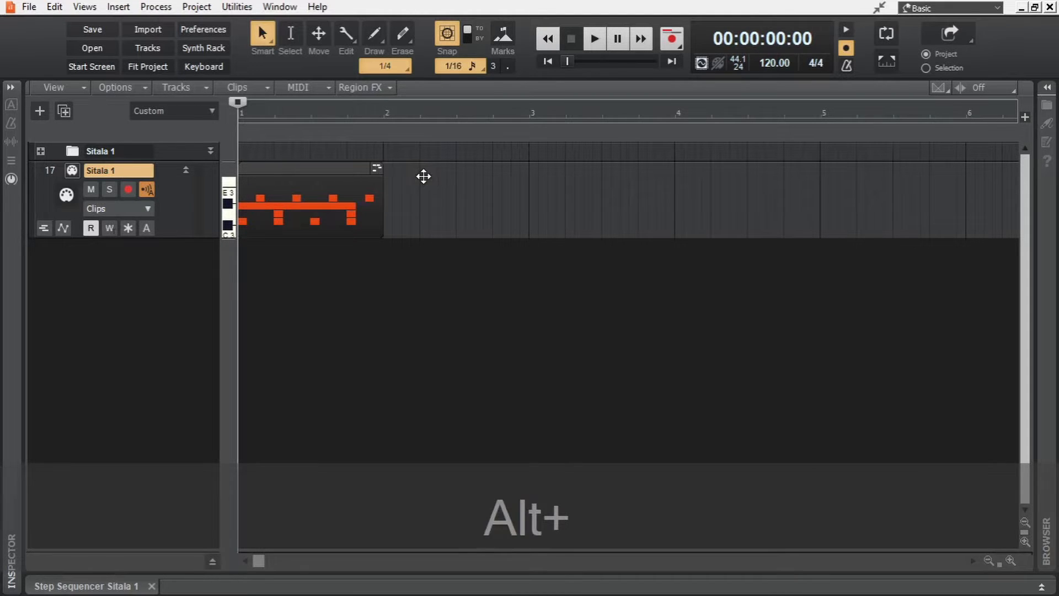
left_click_drag(383, 189, 819, 225)
key("space")
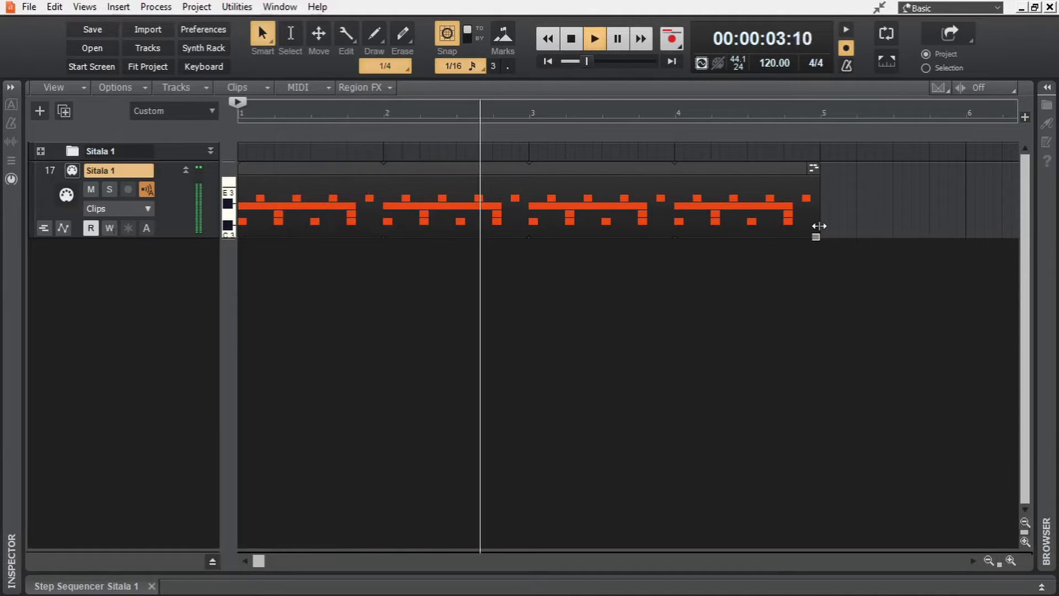
key("space")
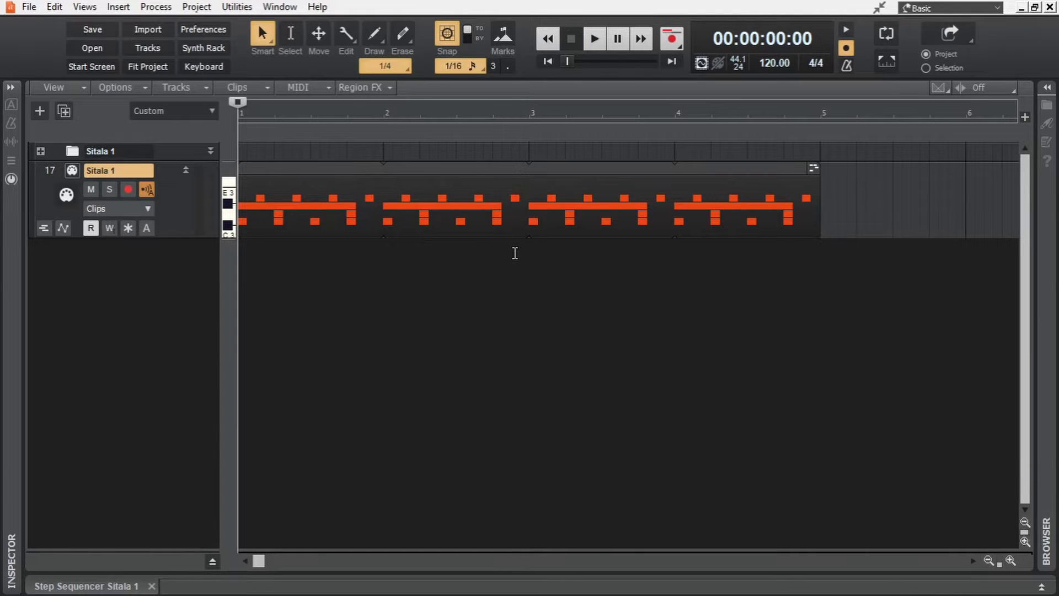
Step: Split the Sitala 1 clip at measures 3 and 2, and unlink the measure 2 step sequencer clip from the others
left_click(530, 206, "alt")
left_click(385, 183, "alt")
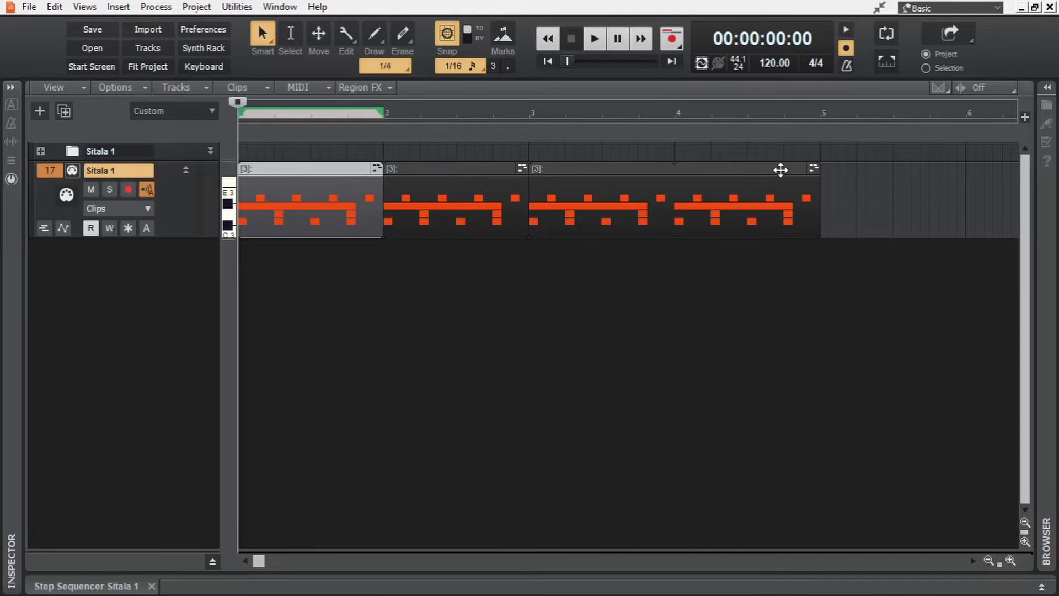
right_click(464, 175)
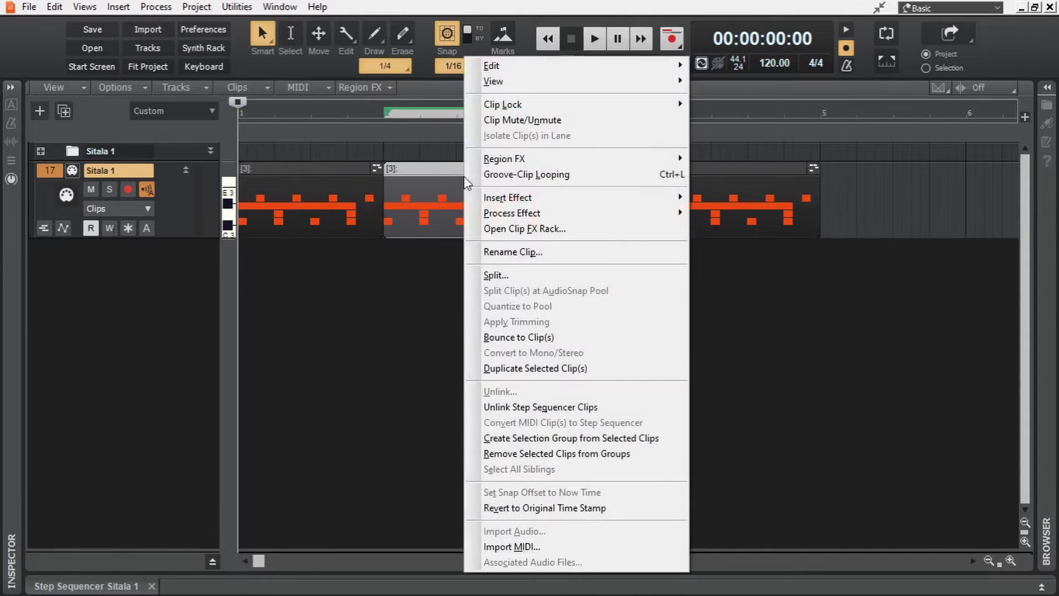
left_click(611, 415)
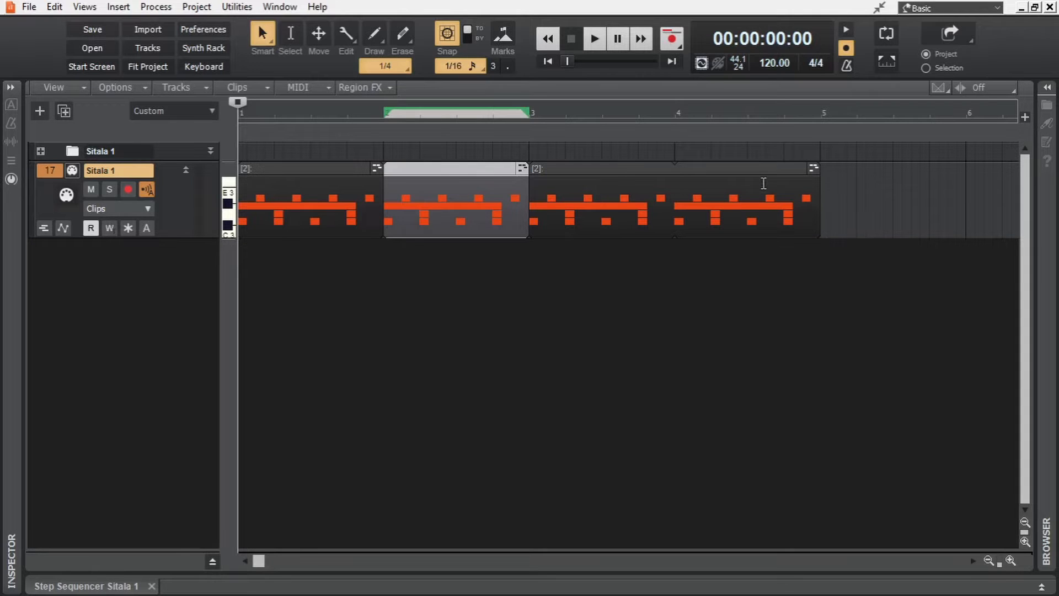
Step: Open the measure 2 clip in the Step Sequencer, unmute its Closed Hihat row and play the track
double_click(478, 189)
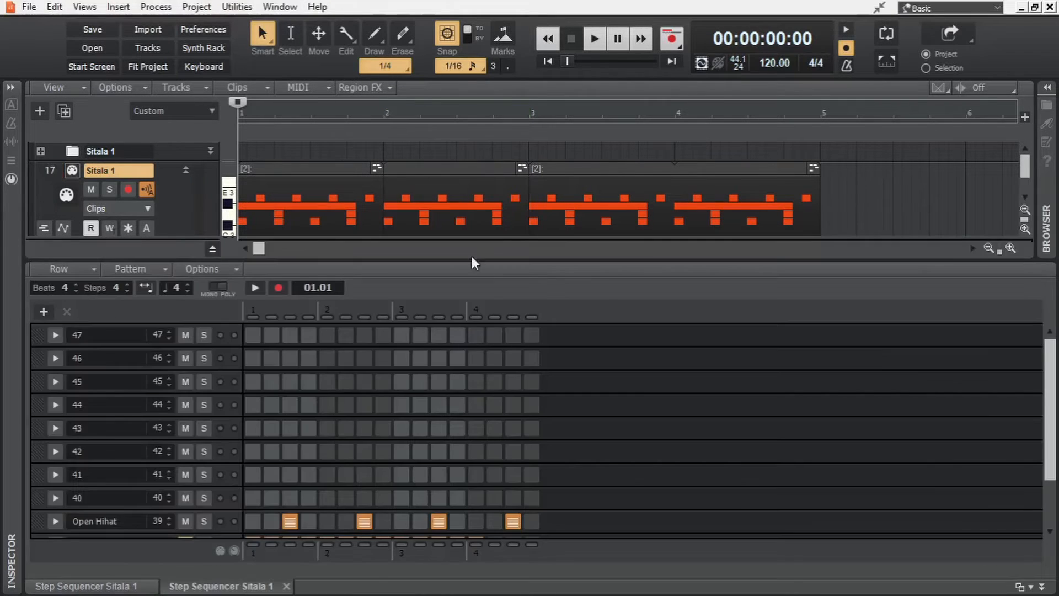
scroll(609, 438, "down", 3)
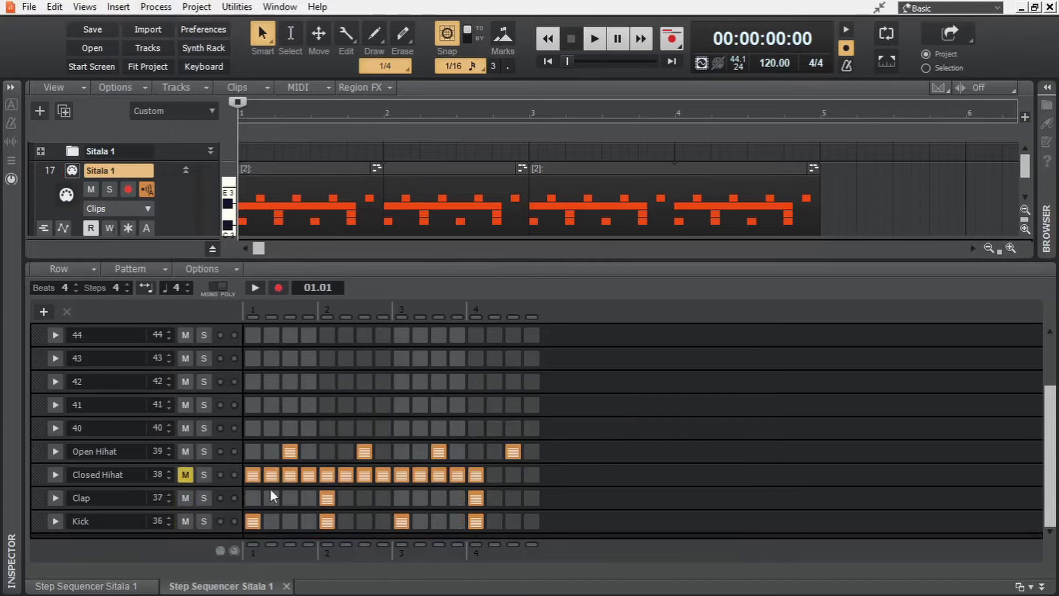
left_click(185, 475)
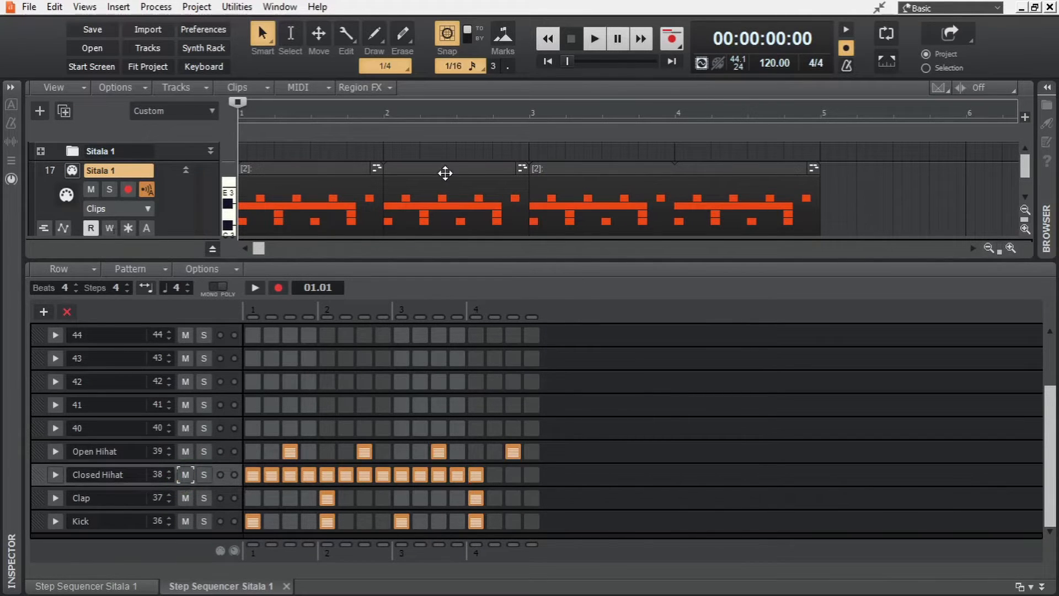
key("space")
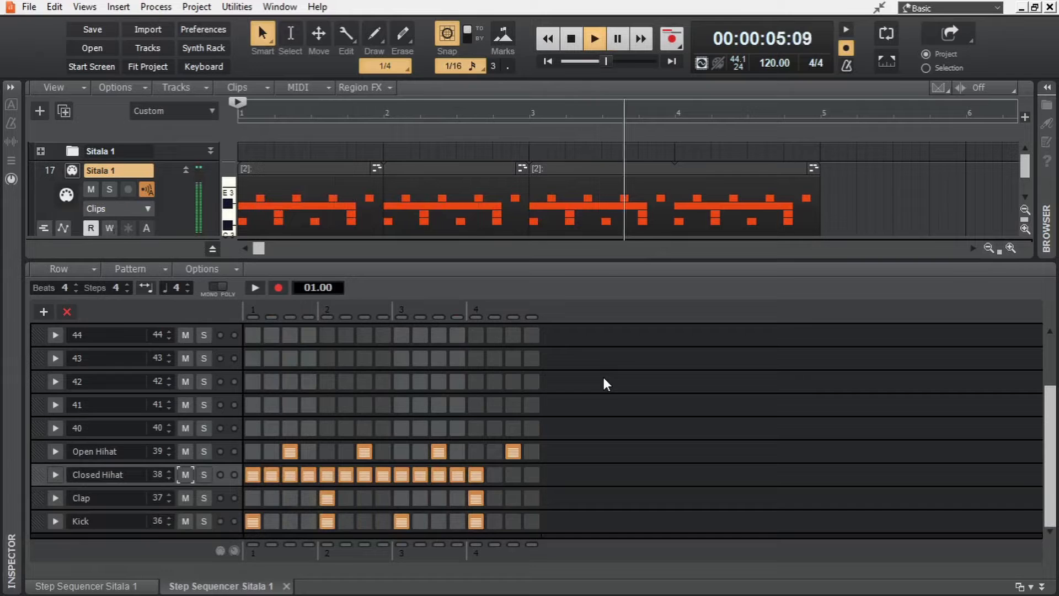
key("space")
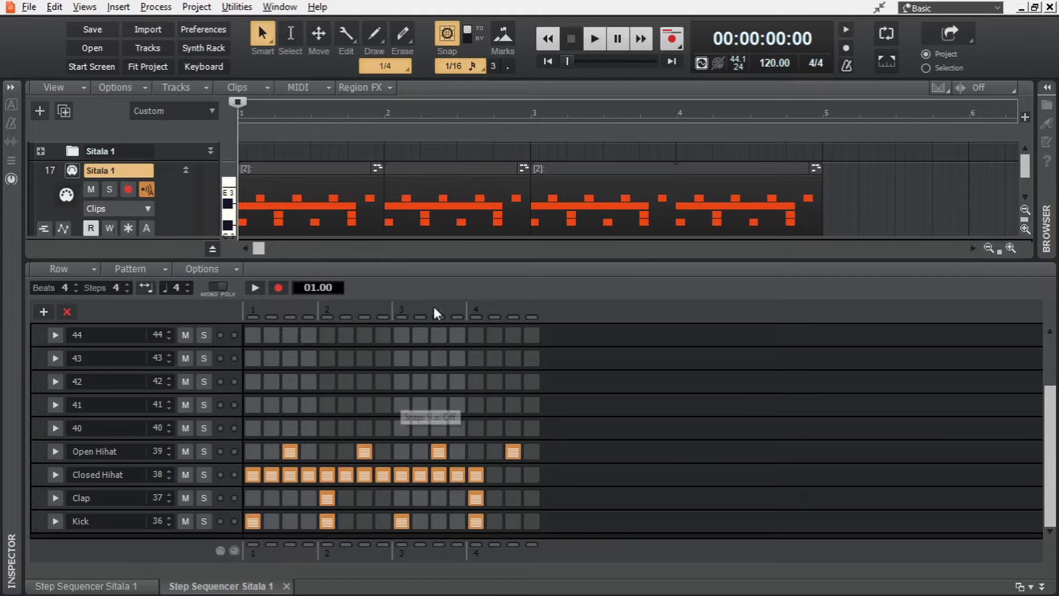
Step: Raise the pattern length to 8 beats and set it back to 4 beats
left_click(77, 284)
left_click(77, 284)
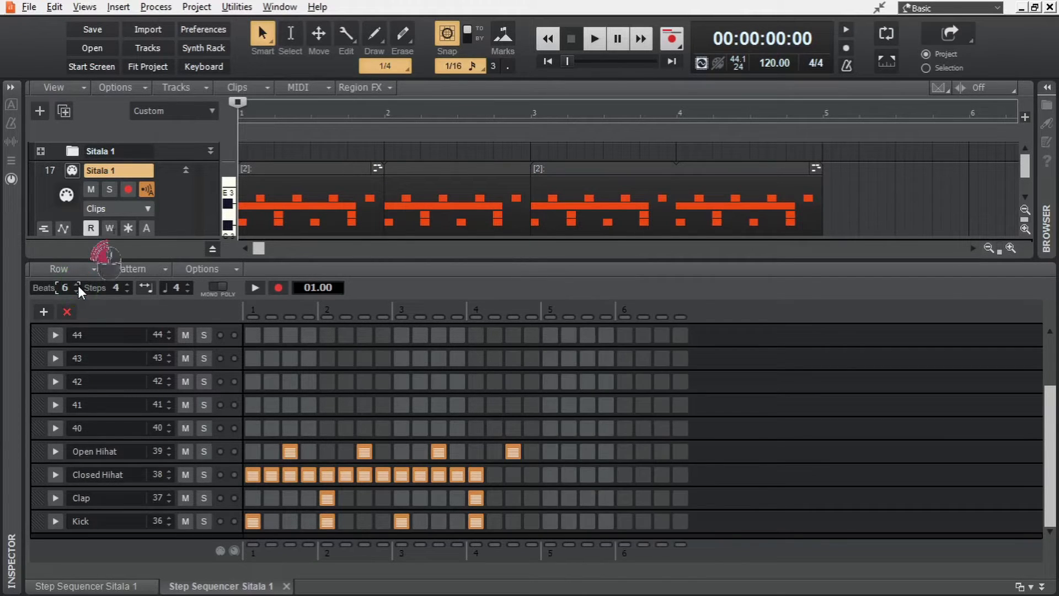
left_click(77, 284)
left_click(77, 284)
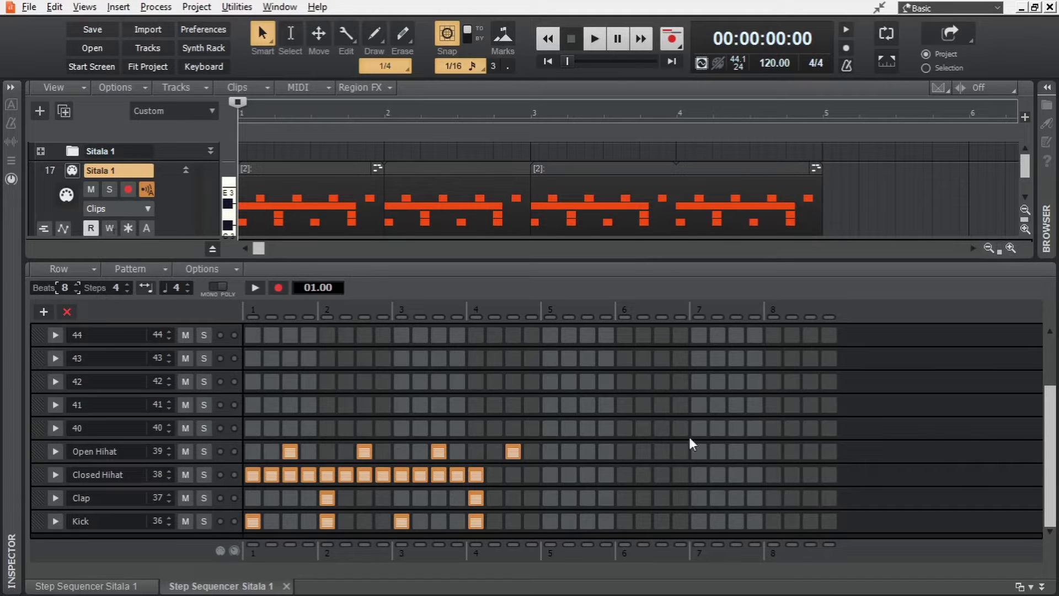
double_click(62, 287)
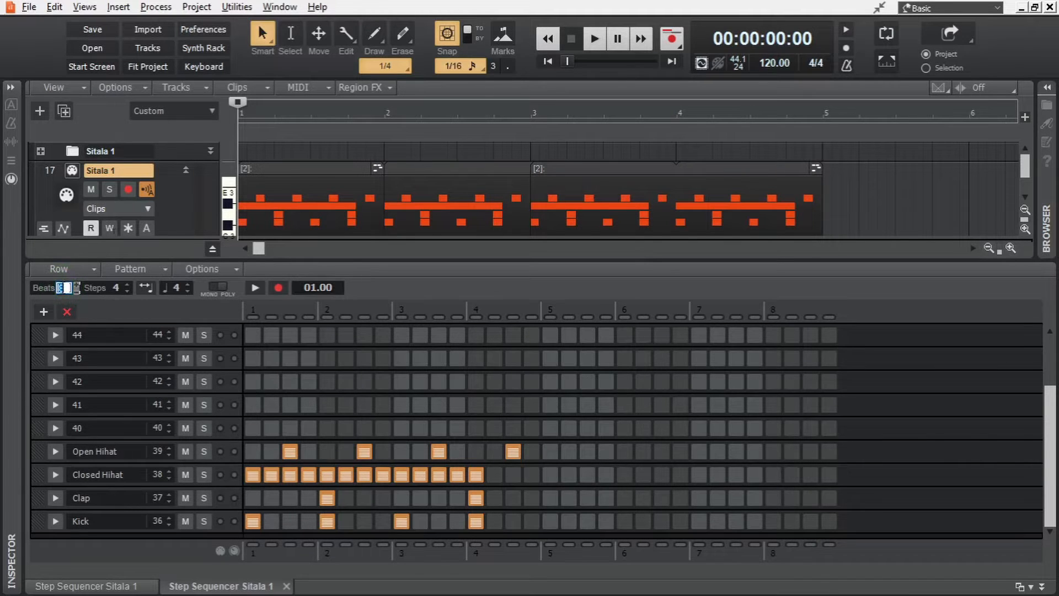
type("4")
key("Return")
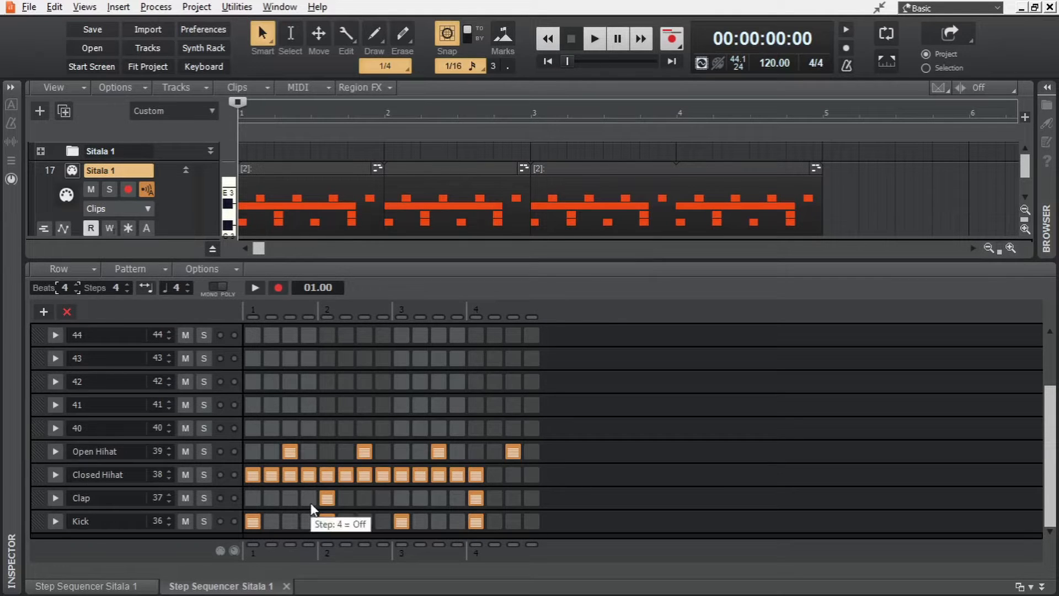
Step: Set 8 steps per beat and add Closed Hihat hits on steps 6 and 8 of beats 1-2 and step 6 of beat 3
double_click(116, 289)
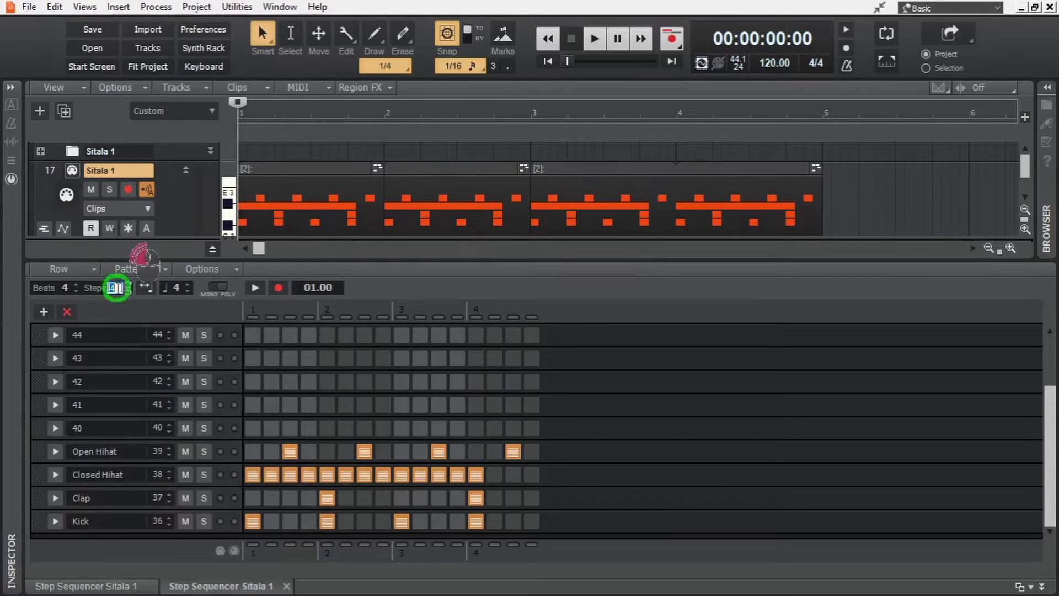
type("8")
key("Return")
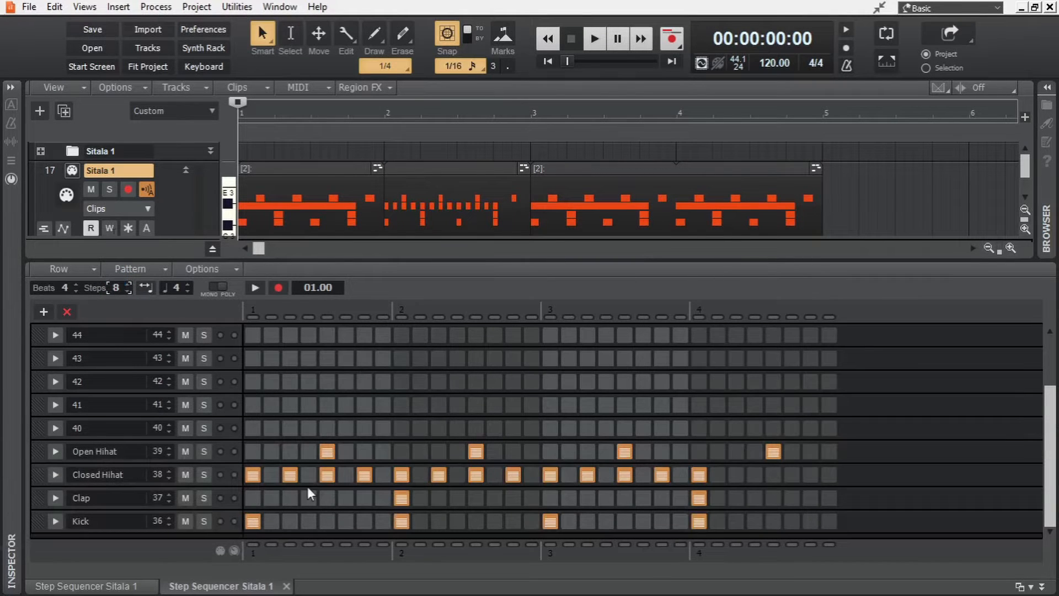
left_click(346, 474)
left_click(383, 474)
left_click(495, 475)
left_click(532, 475)
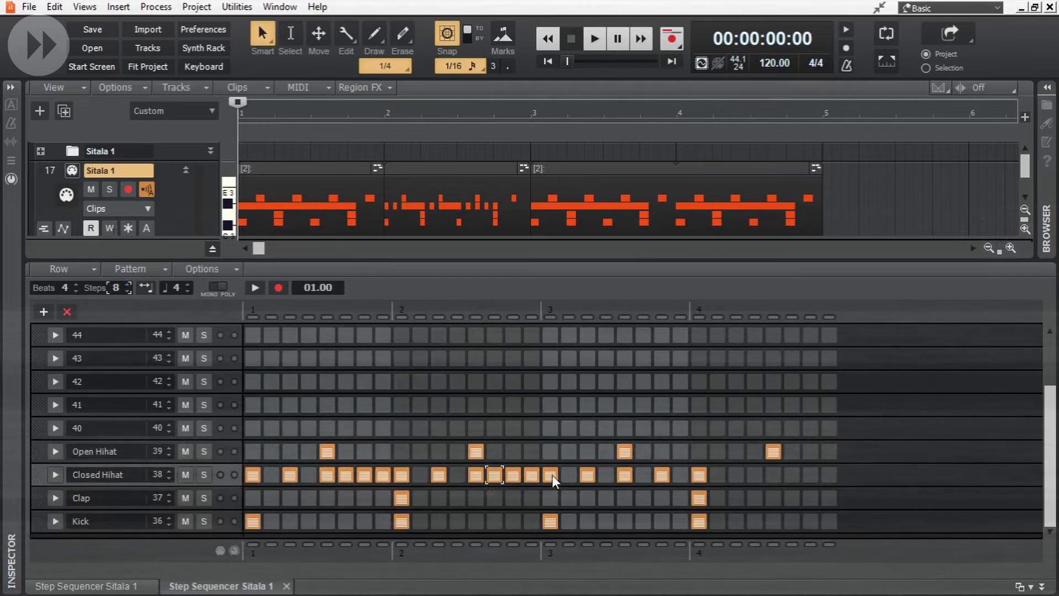
left_click(643, 475)
Step: Mute the Open Hihat row and play the edited clip from the start of measure 2
left_click(185, 451)
left_click(388, 111)
left_click(594, 38)
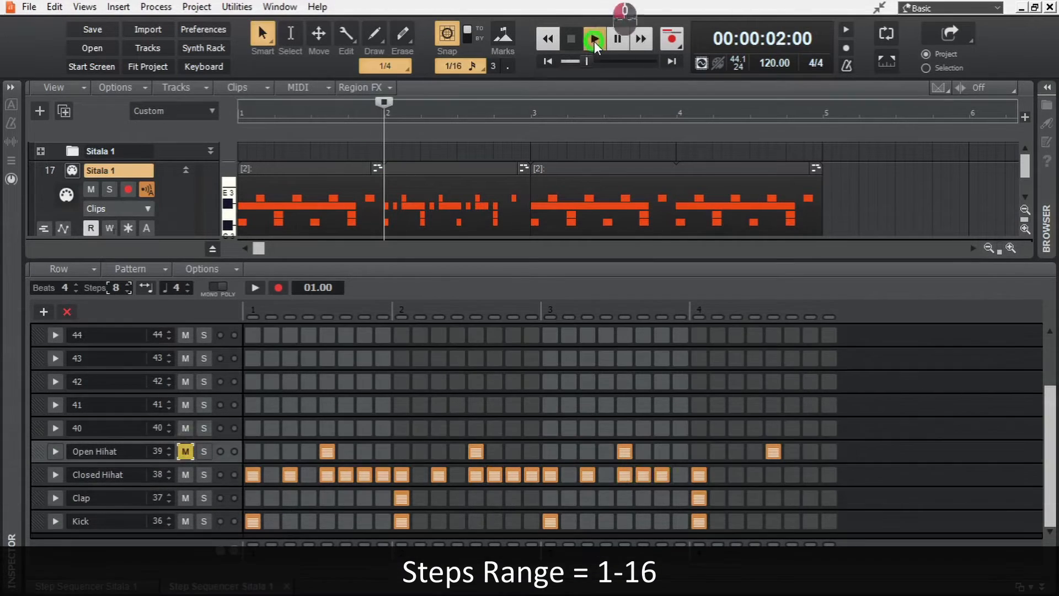
left_click(571, 38)
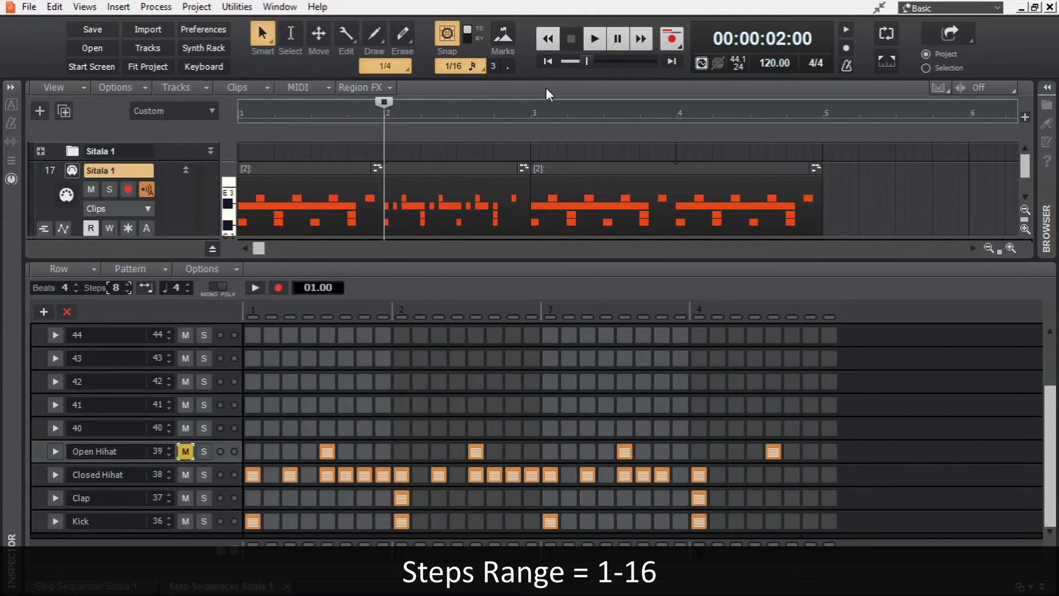
Step: Undo the Open Hihat mute, the added Closed Hihat hits and the steps-per-beat change
key("ctrl+z")
key("ctrl+z")
key("ctrl+z")
key("ctrl+z")
key("ctrl+z")
key("ctrl+z")
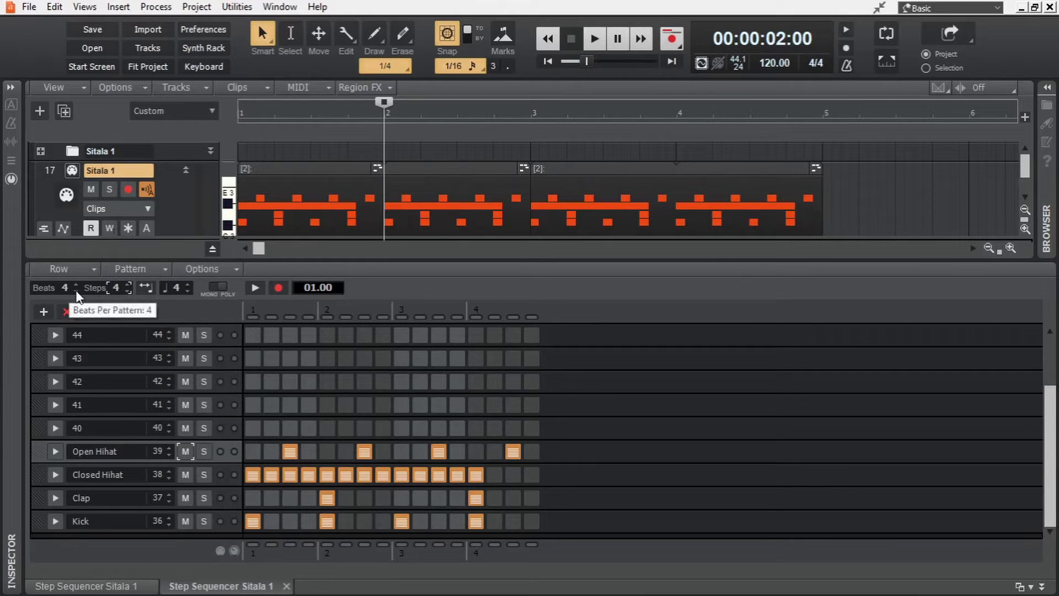
Step: Increase the steps per beat one at a time to 6, and lower them back to 4
left_click(128, 284)
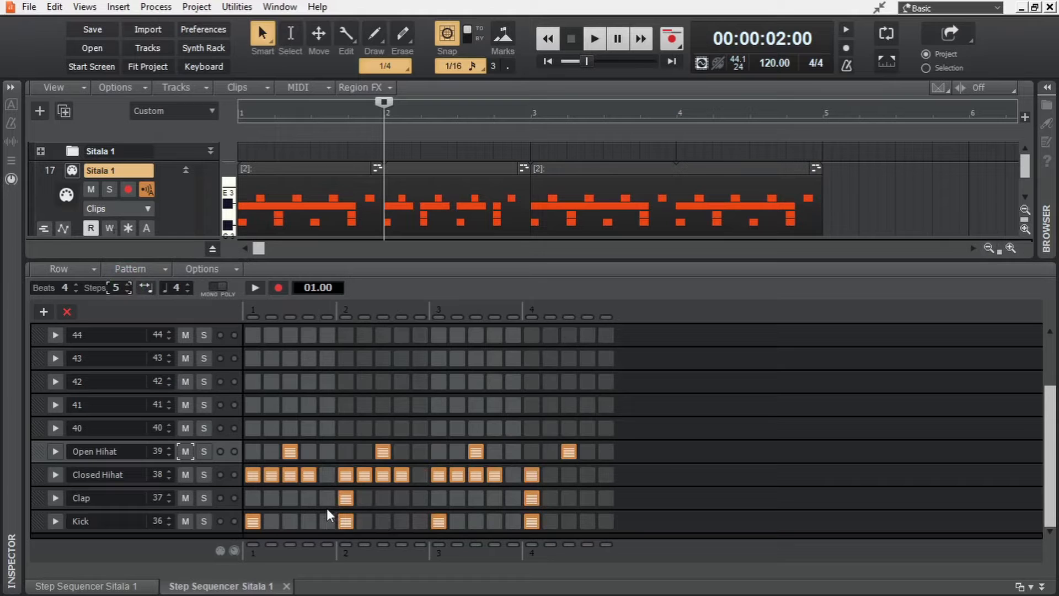
left_click(128, 283)
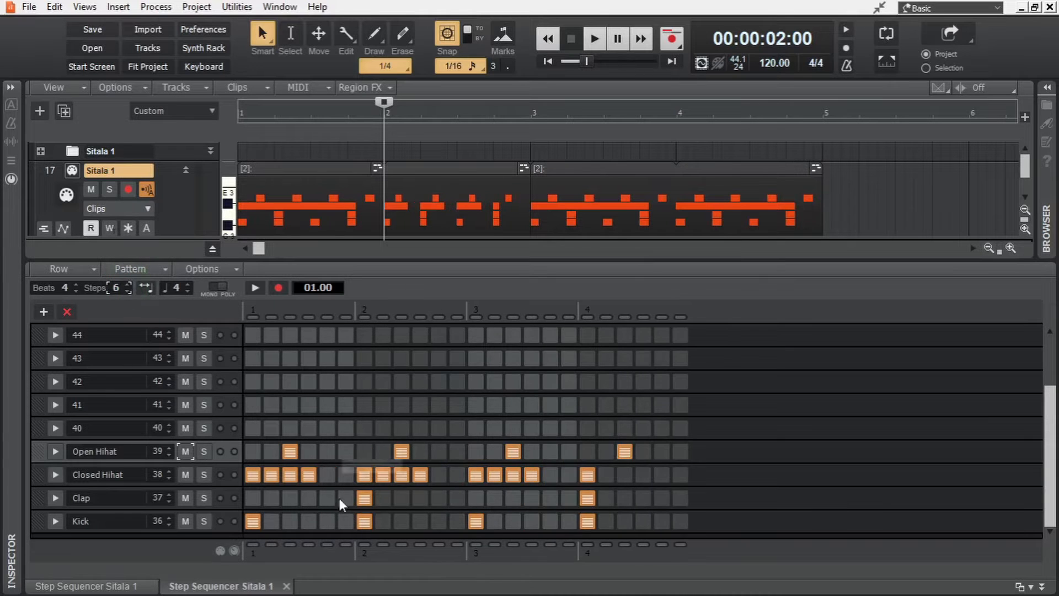
double_click(127, 290)
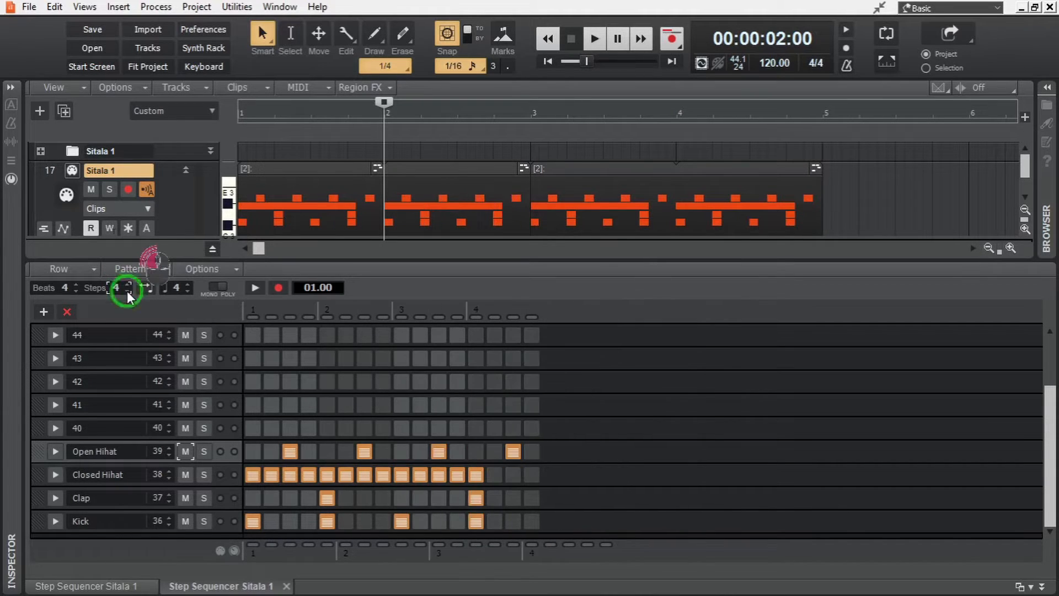
Step: Enter 6 steps per beat directly so the existing hits are redistributed, and undo the change
double_click(116, 289)
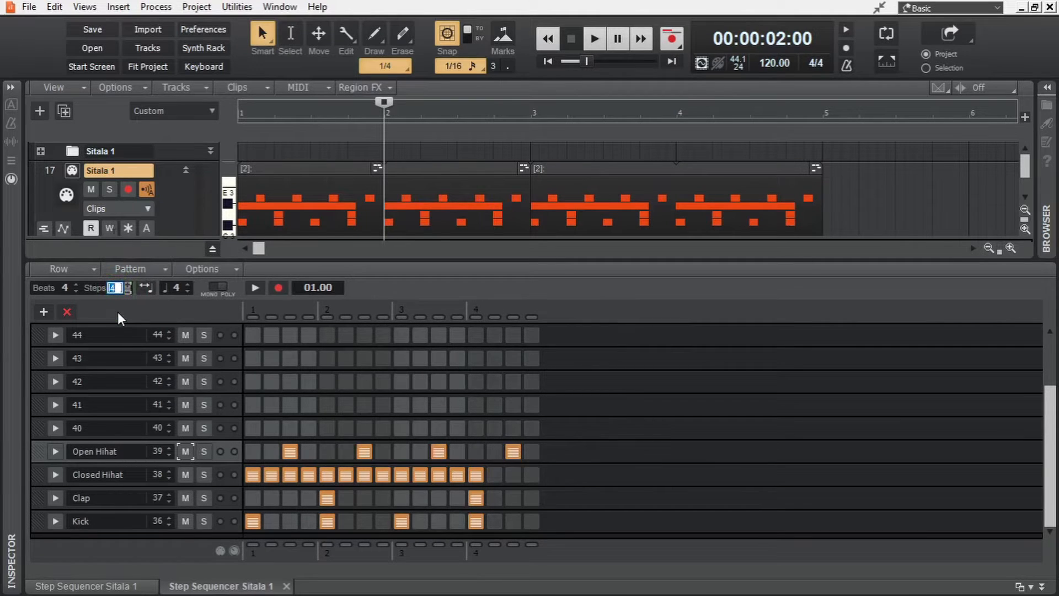
type("6")
key("Return")
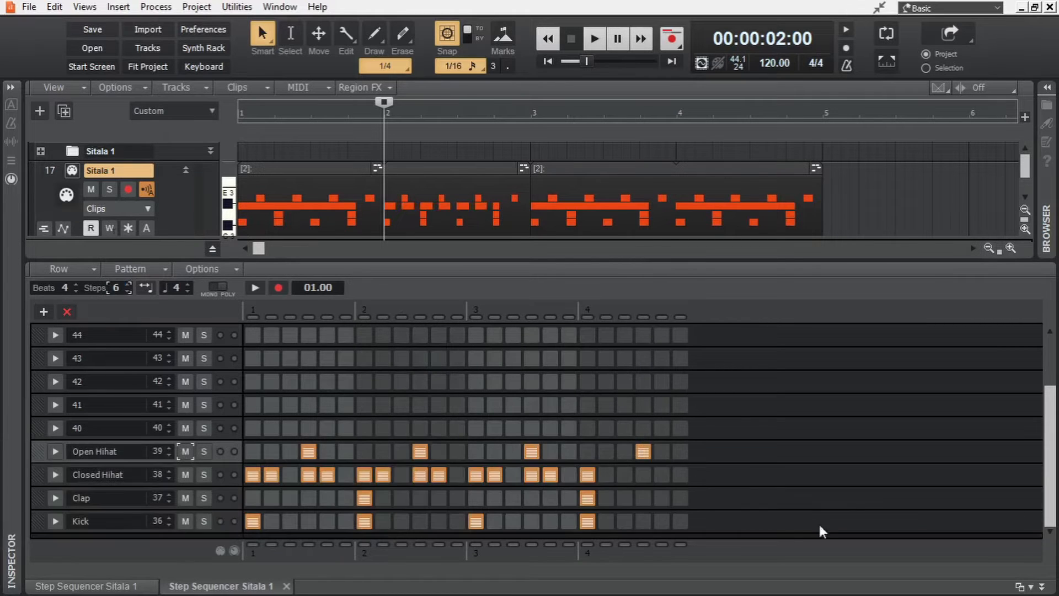
key("ctrl+z")
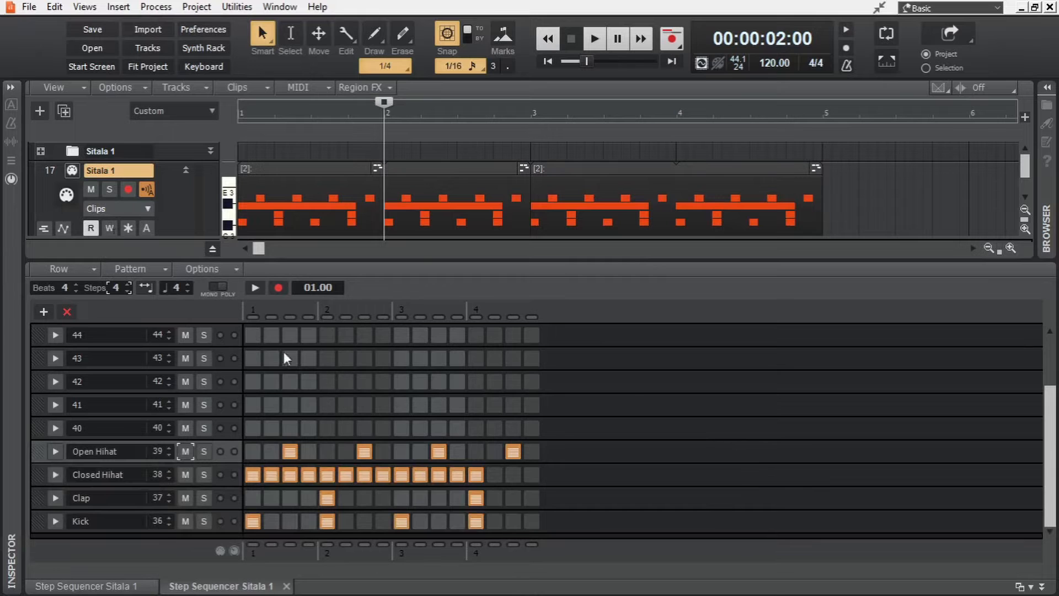
Step: Reduce the pattern to 2 beats, raise it back to 4, and undo to restore the removed hits
left_click(77, 291)
left_click(77, 291)
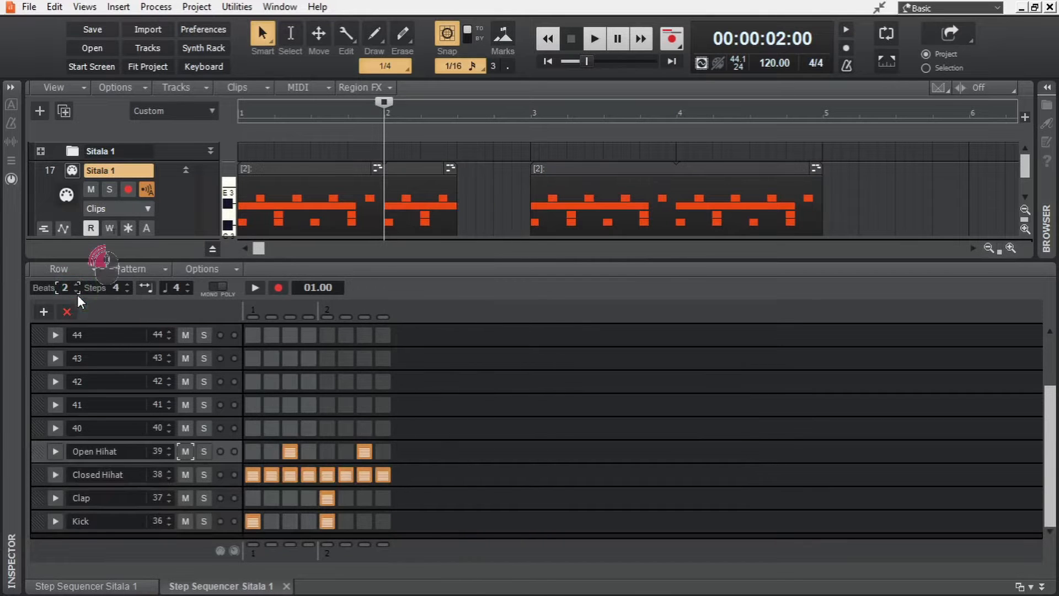
left_click(76, 283)
left_click(76, 283)
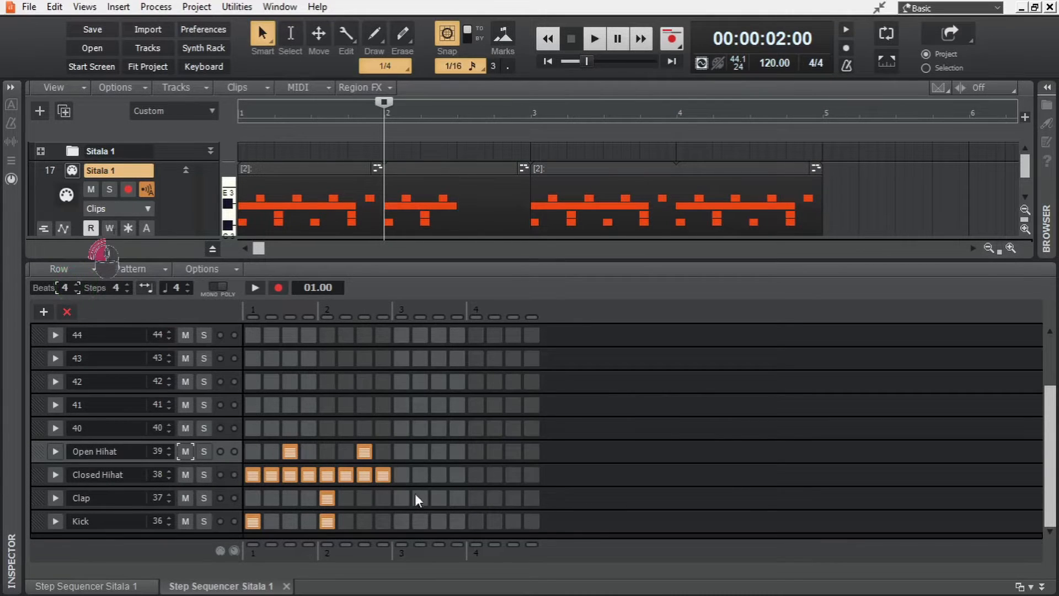
key("ctrl+z")
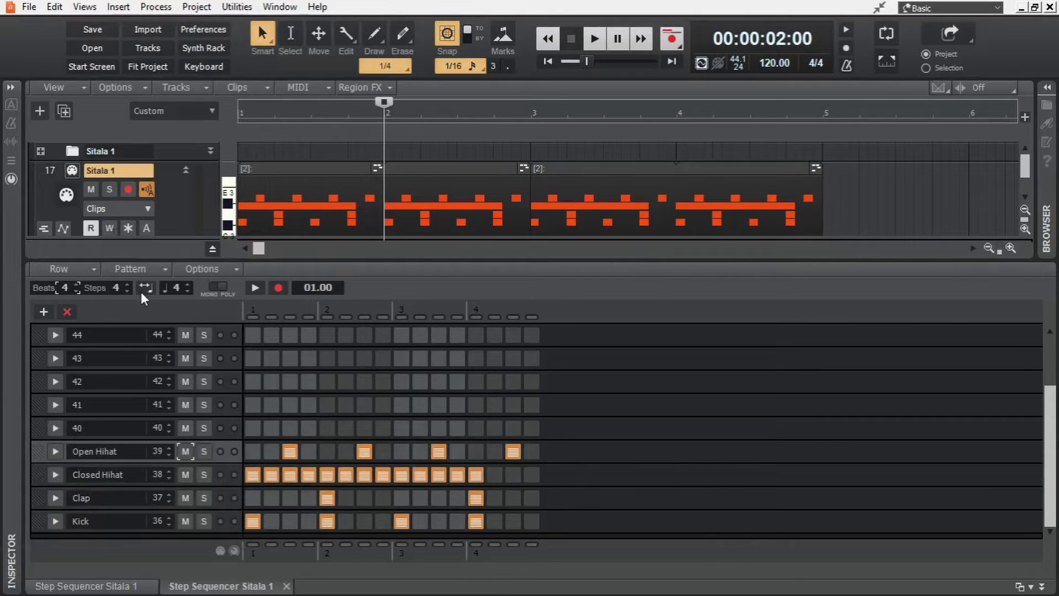
Step: Turn on fitting the pattern to quarter notes, try 3 and 2 quarters with playback, and turn the fitting off
left_click(146, 287)
left_click(188, 291)
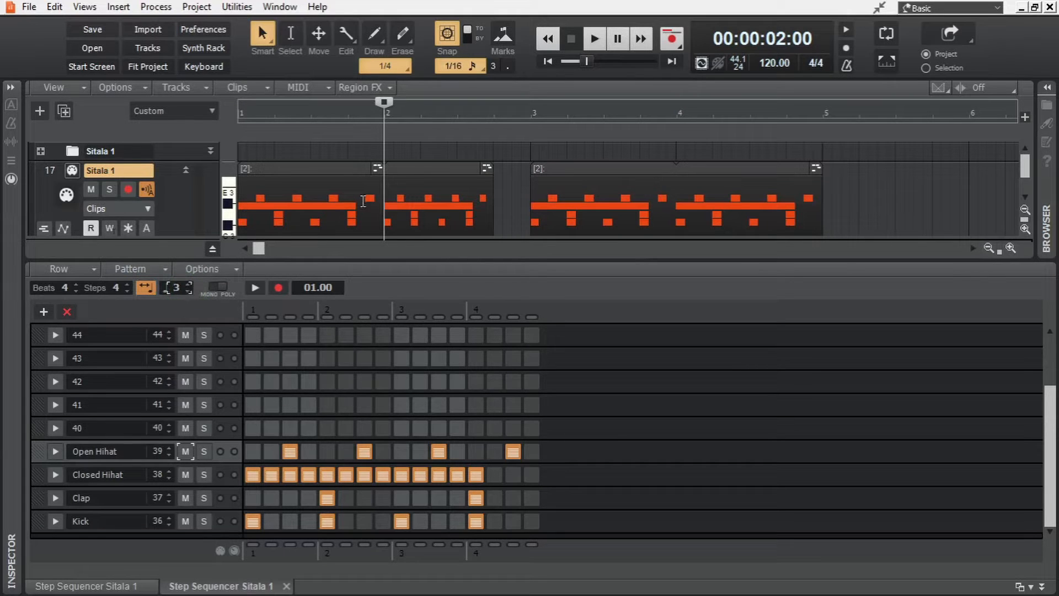
left_click(187, 291)
key("space")
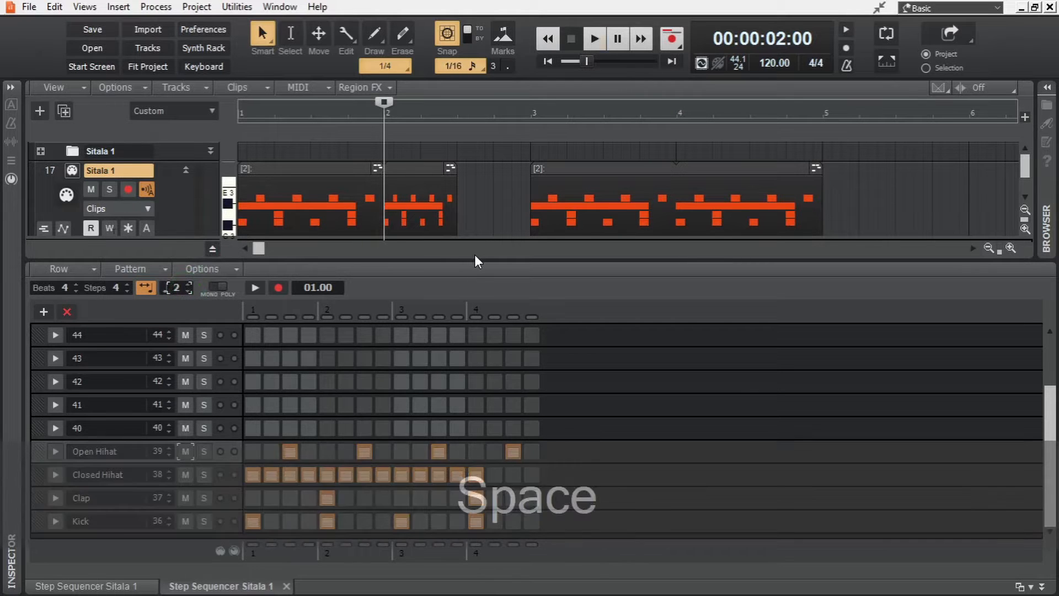
key("space")
left_click(146, 288)
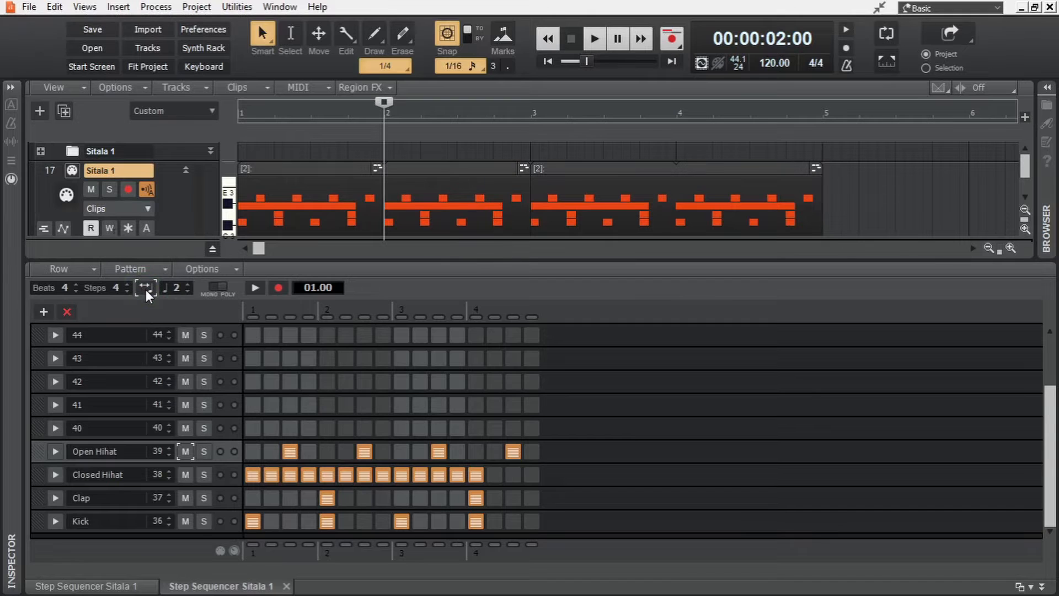
Step: Open the linked clip at measure 3, fit its pattern to 5 quarter notes and play it from measure 3
left_click(614, 174)
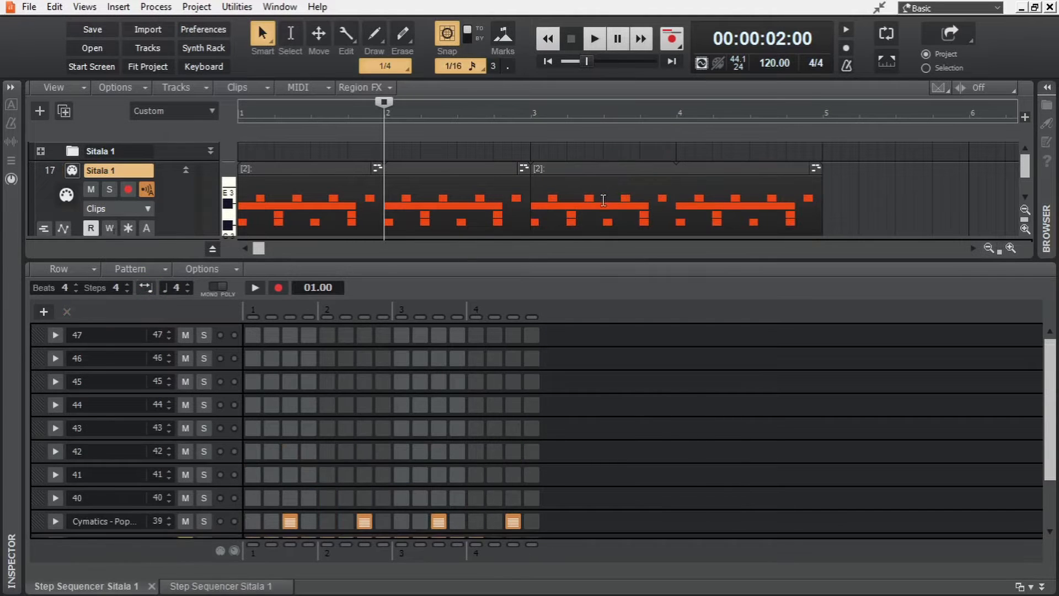
scroll(652, 367, "down", 1)
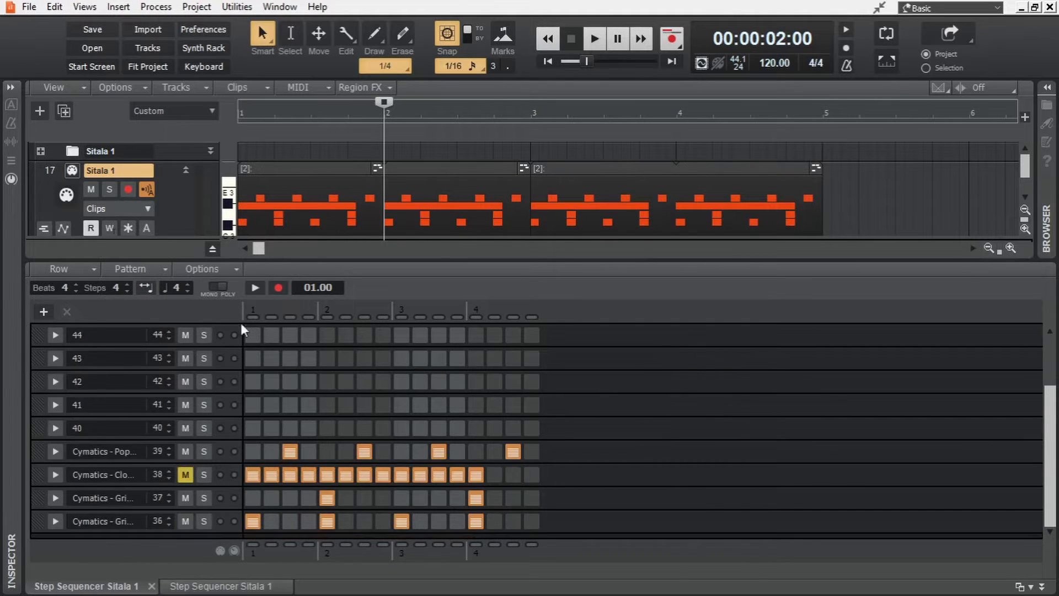
left_click(189, 283)
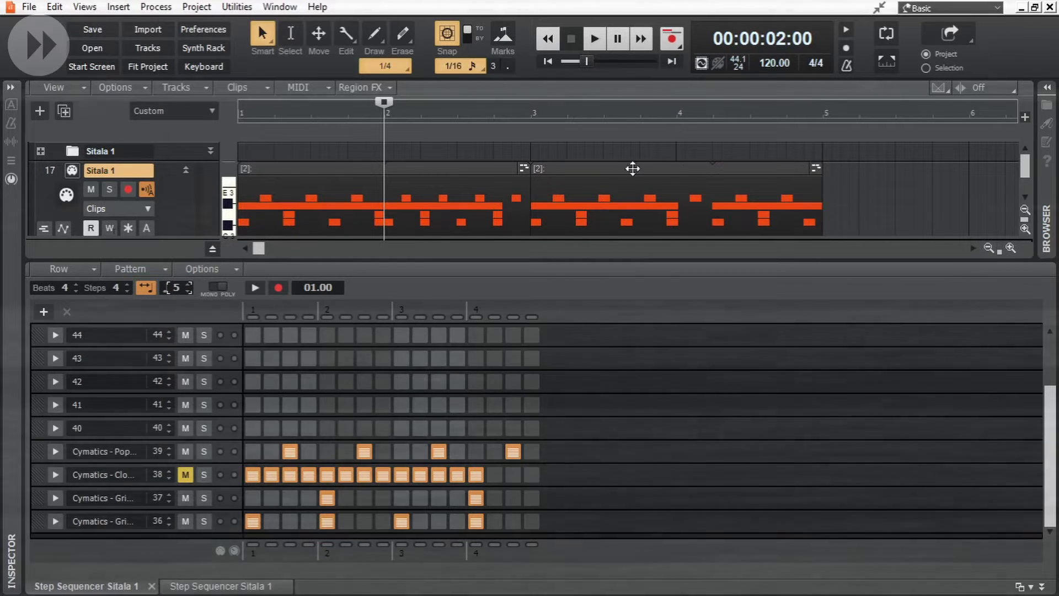
key("space")
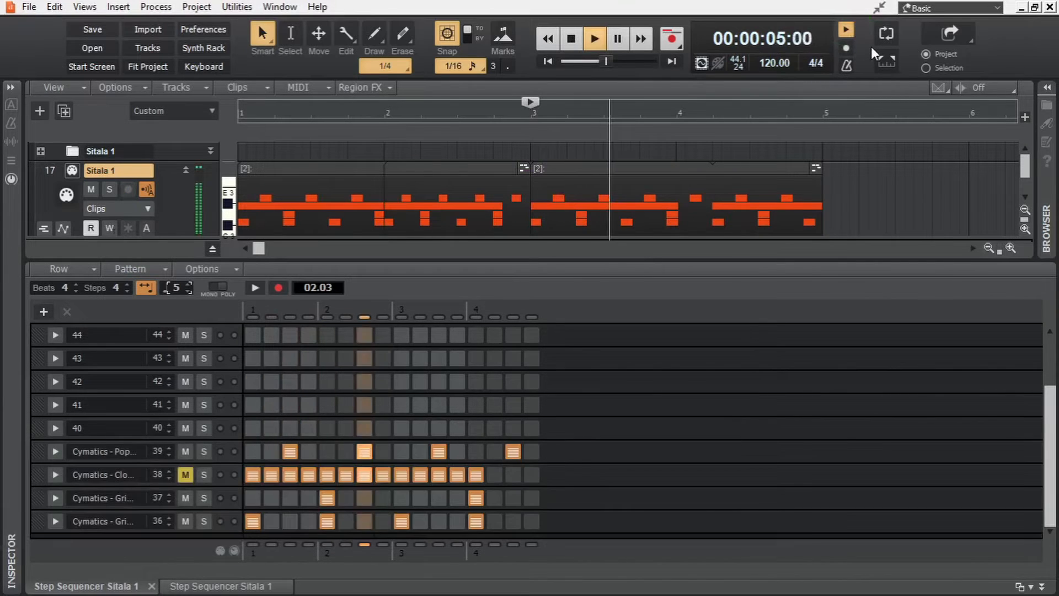
key("space")
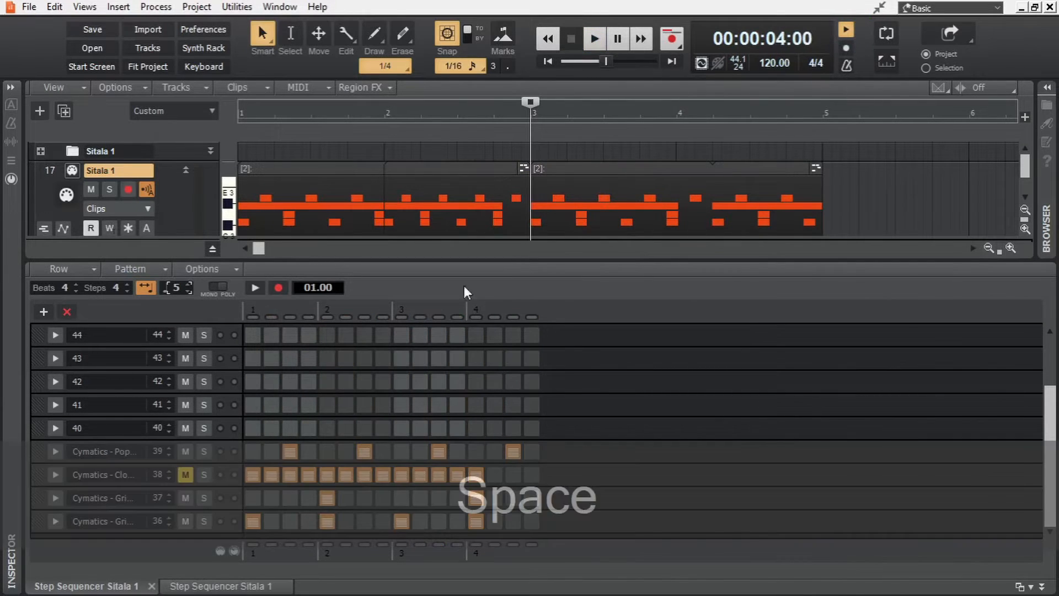
Step: Turn off fitting the pattern to quarter notes
left_click(146, 288)
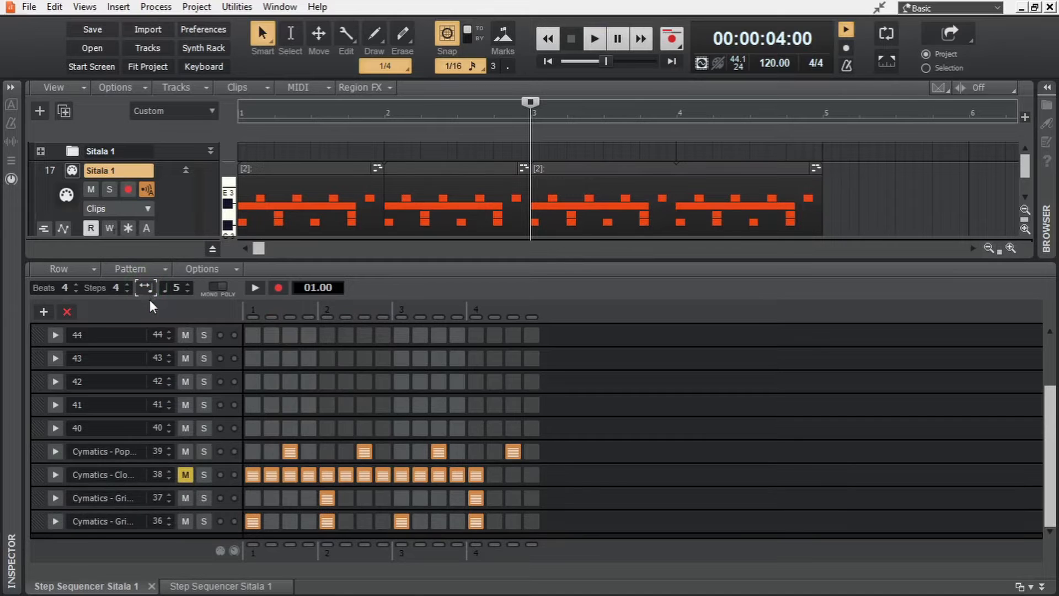
Step: Switch the sequencer to mono mode and try out hits on steps 14 to 16 across rows 39 to 43
left_click(214, 286)
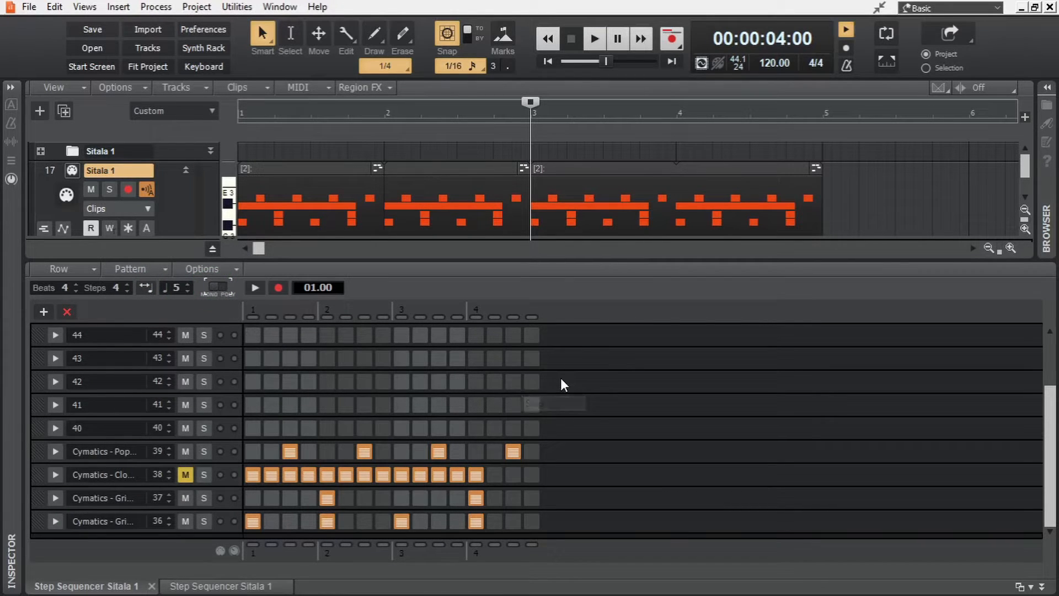
left_click(513, 381)
left_click(496, 405)
left_click(513, 451)
left_click(532, 451)
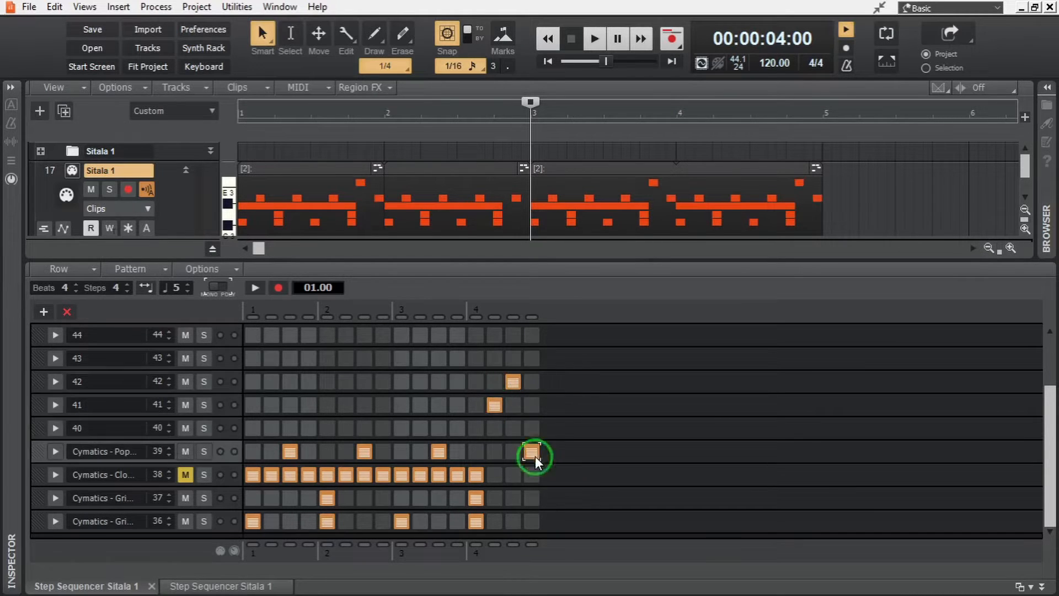
left_click(514, 429)
left_click(533, 358)
left_click(513, 358)
left_click(494, 358)
left_click(497, 451)
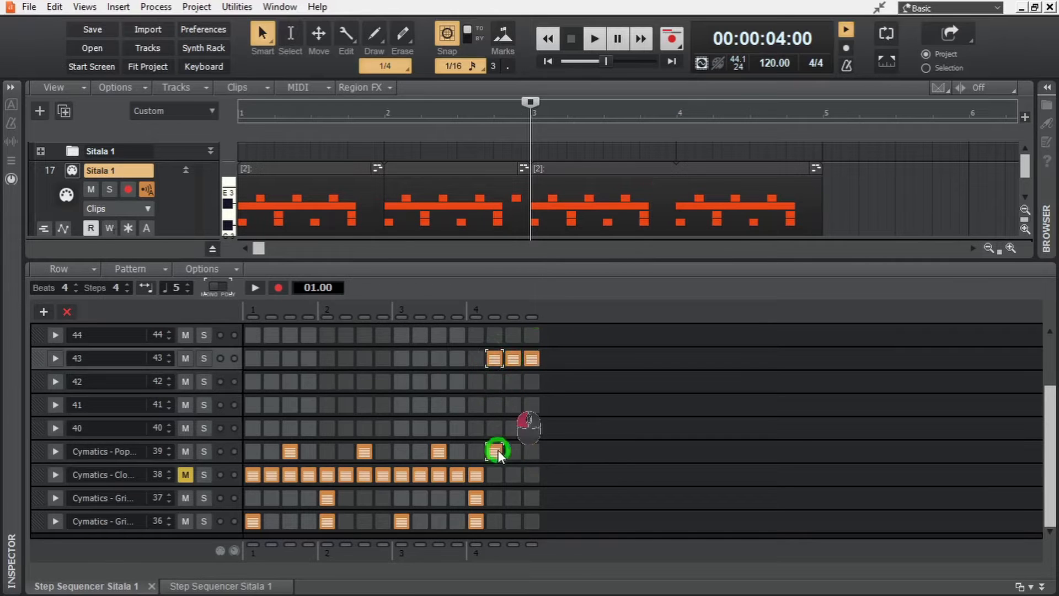
left_click(532, 428)
left_click(513, 381)
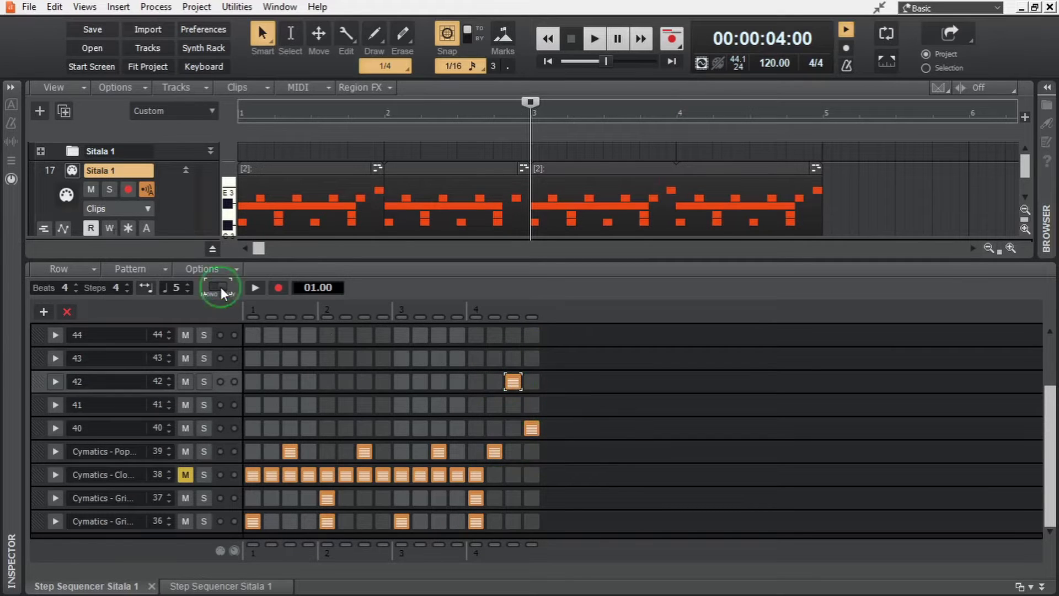
Step: Return to poly mode, put the row 39 hit back on step 15, and clear the test hits in the last beat
left_click(515, 452)
left_click(495, 451)
left_click(532, 428)
left_click(514, 382)
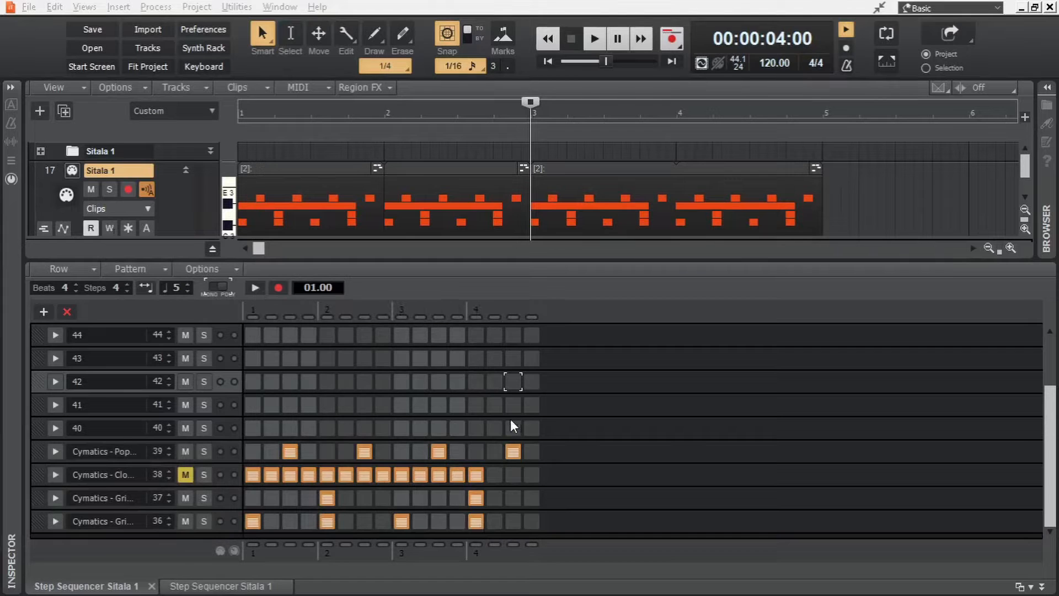
Step: Loop the step sequencer pattern twice, stopping playback after each run
left_click(253, 287)
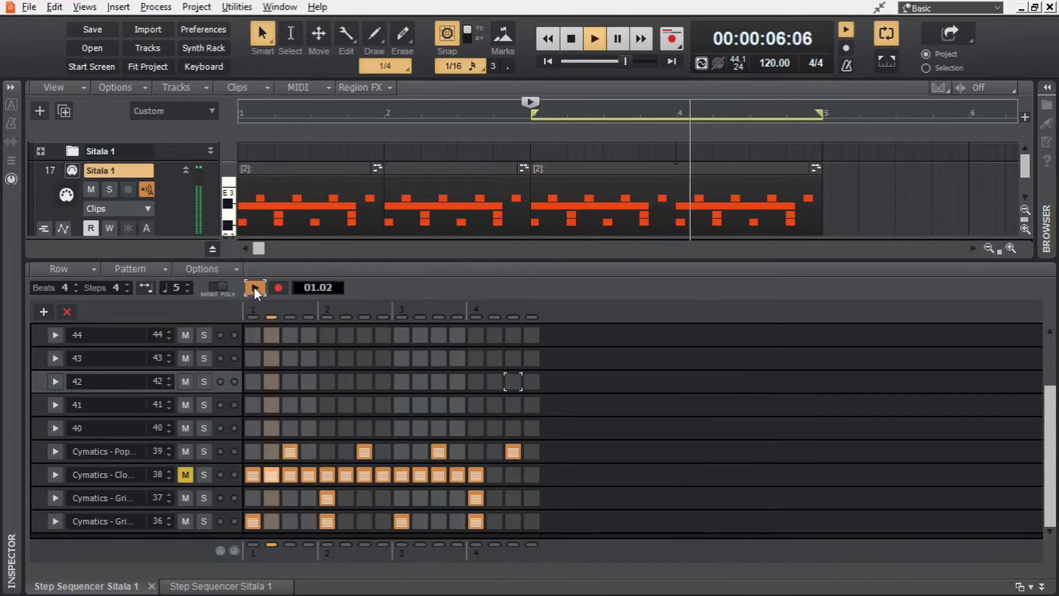
left_click(254, 287)
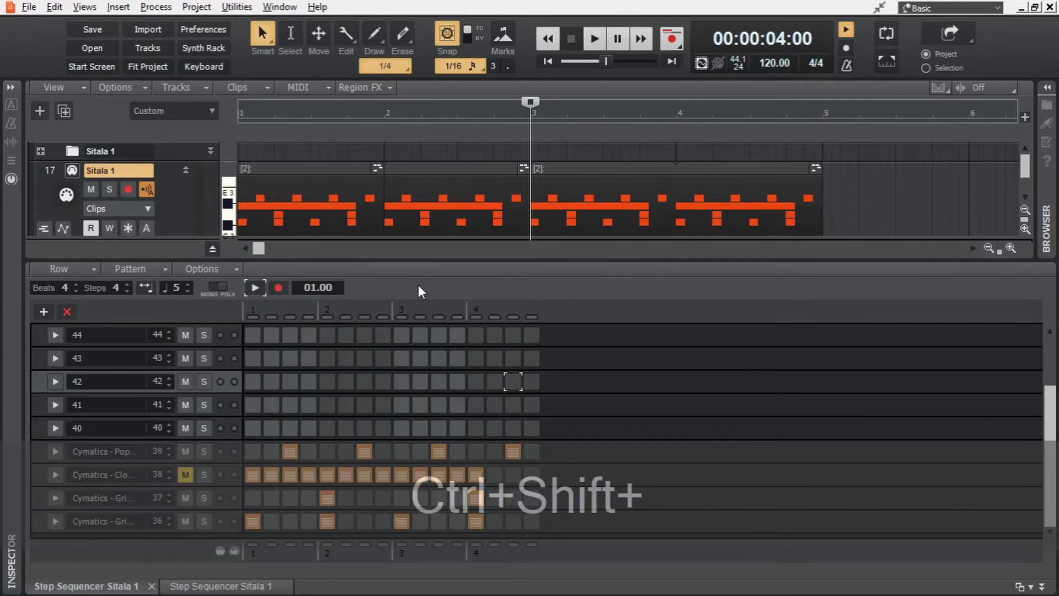
key("ctrl+shift+space")
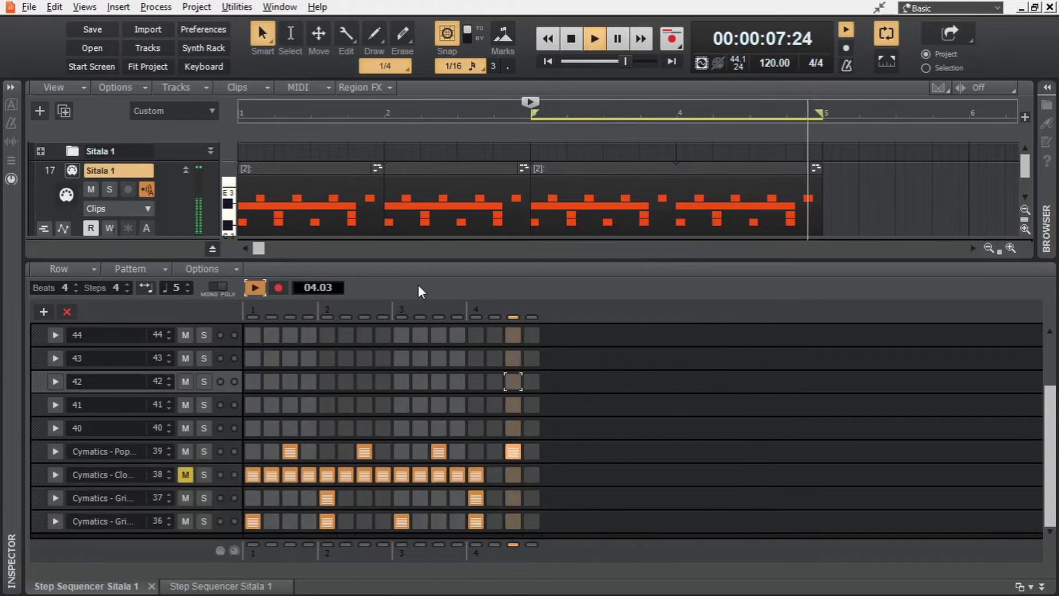
key("space")
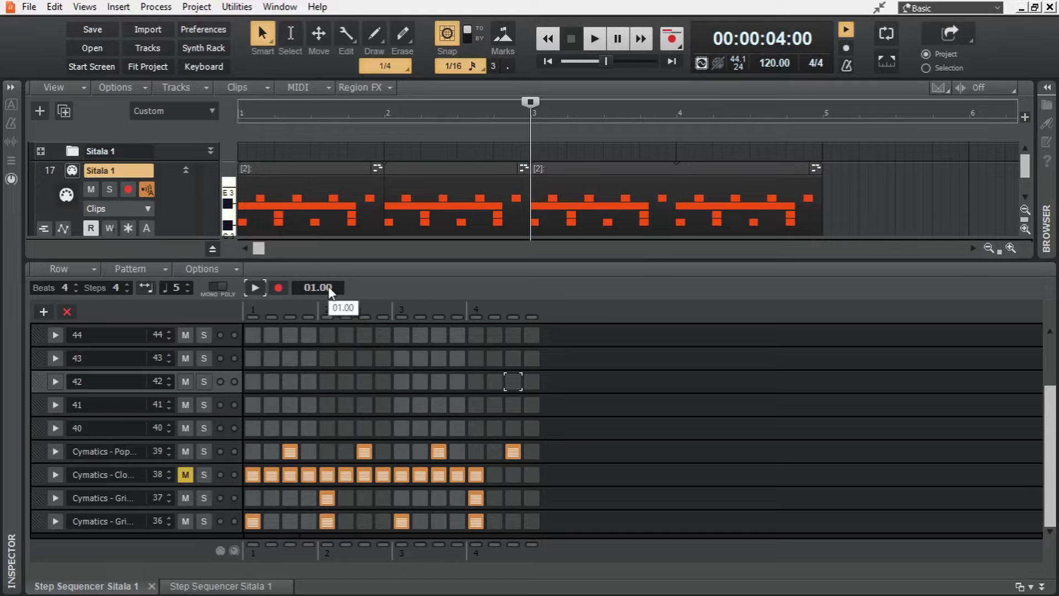
Step: Set the project tempo to 60, play the pattern to watch its position counter, and undo the tempo change
left_click(772, 64)
type("60")
key("Return")
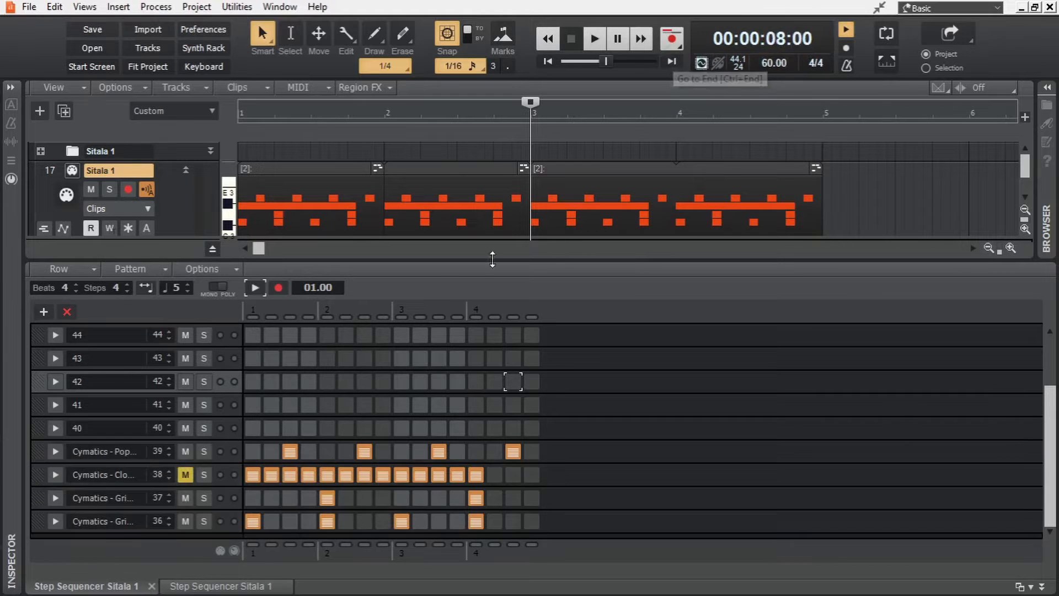
key("space")
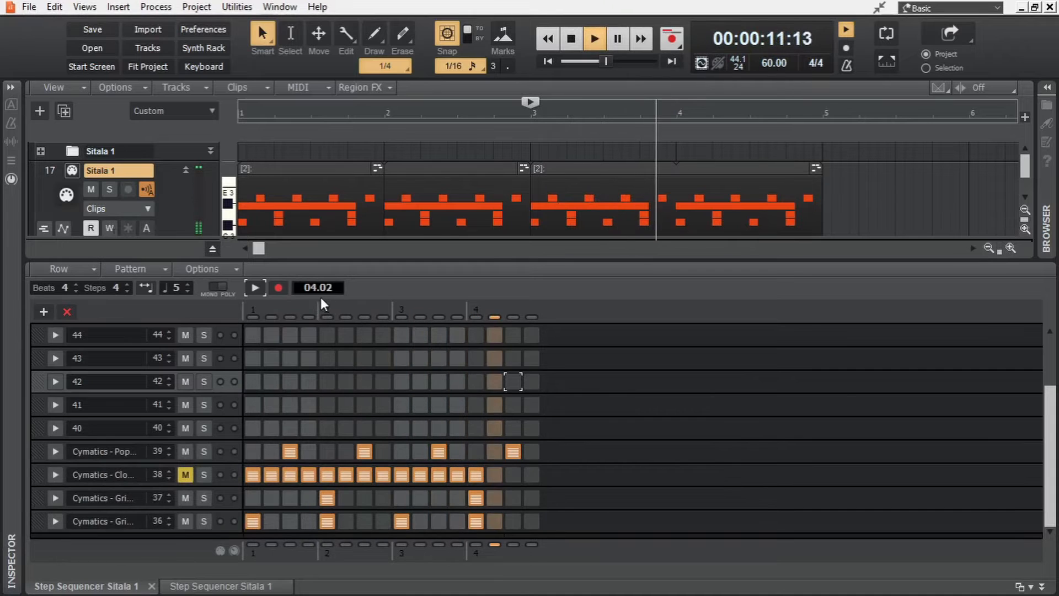
key("space")
key("ctrl+z")
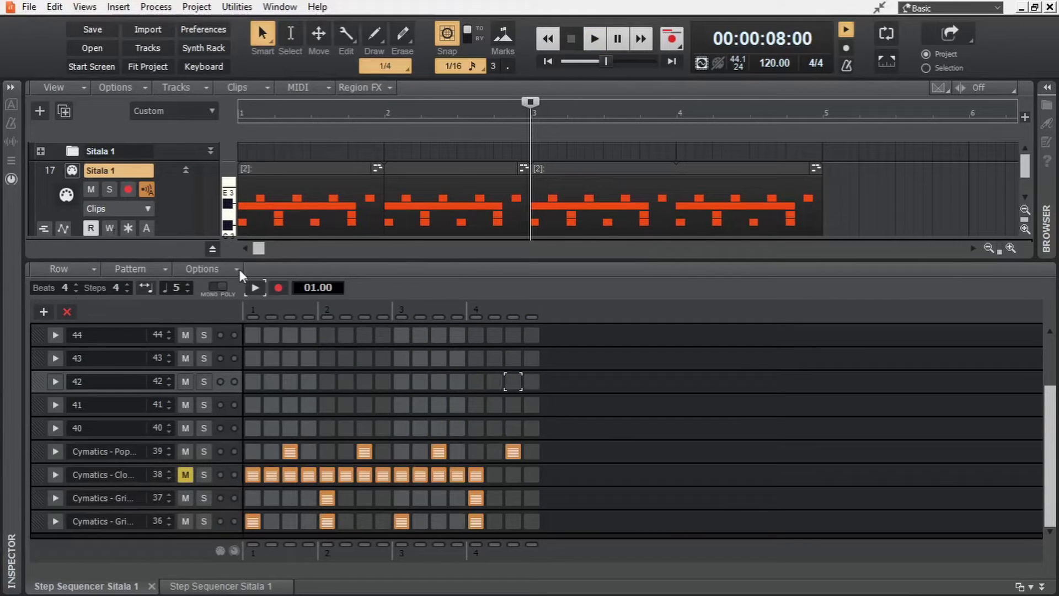
left_click(87, 269)
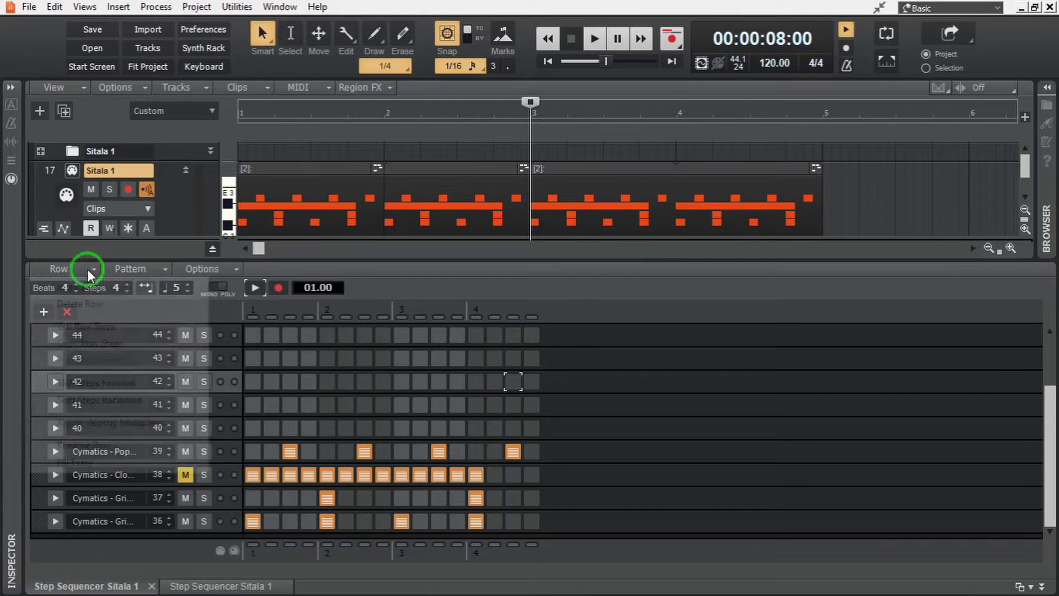
right_click(109, 497)
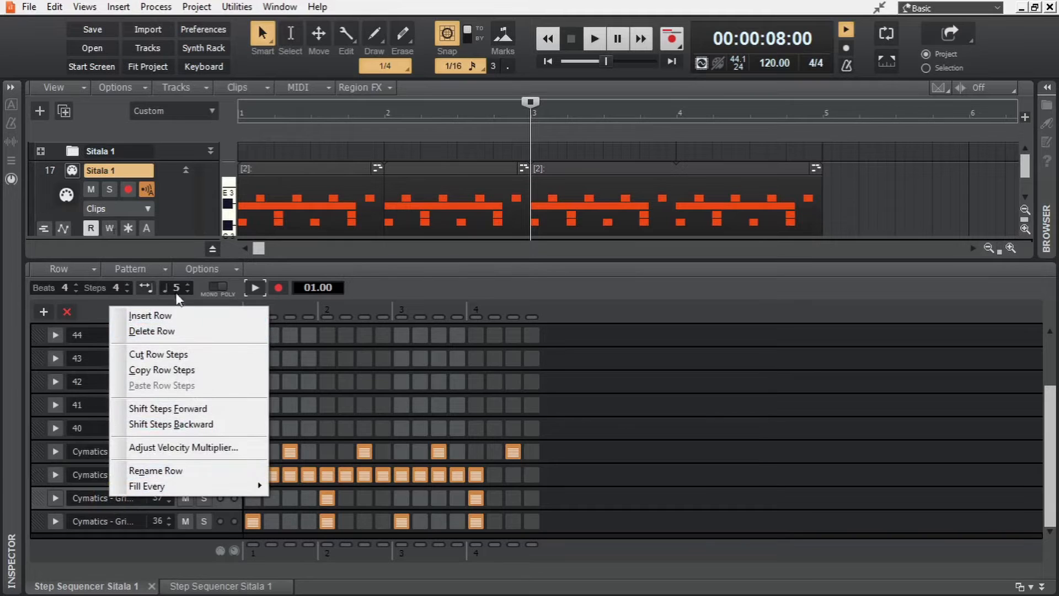
Step: Clear the whole pattern and undo the clearing
left_click(160, 270)
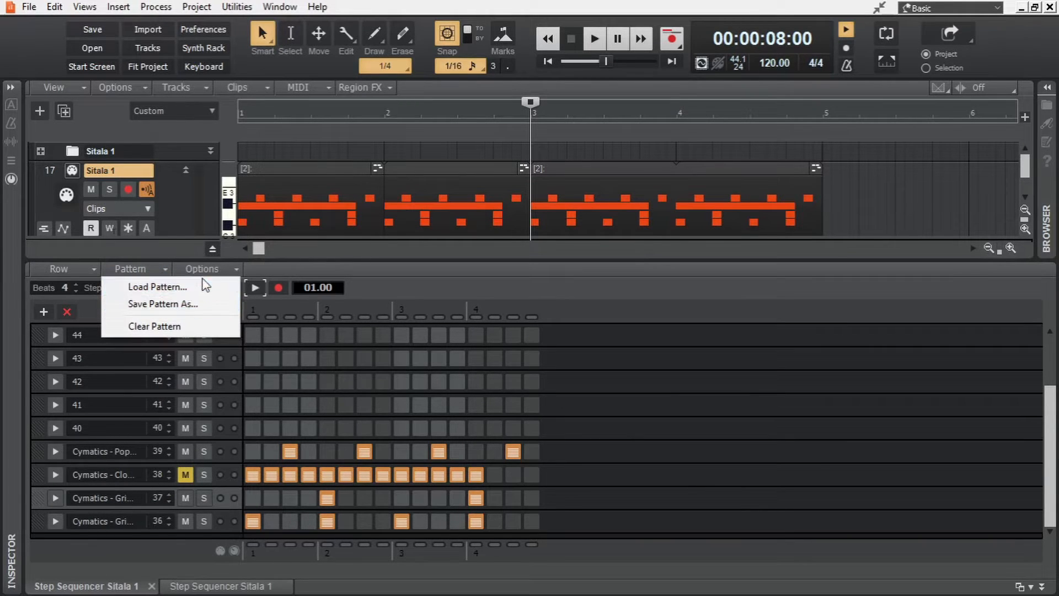
left_click(190, 330)
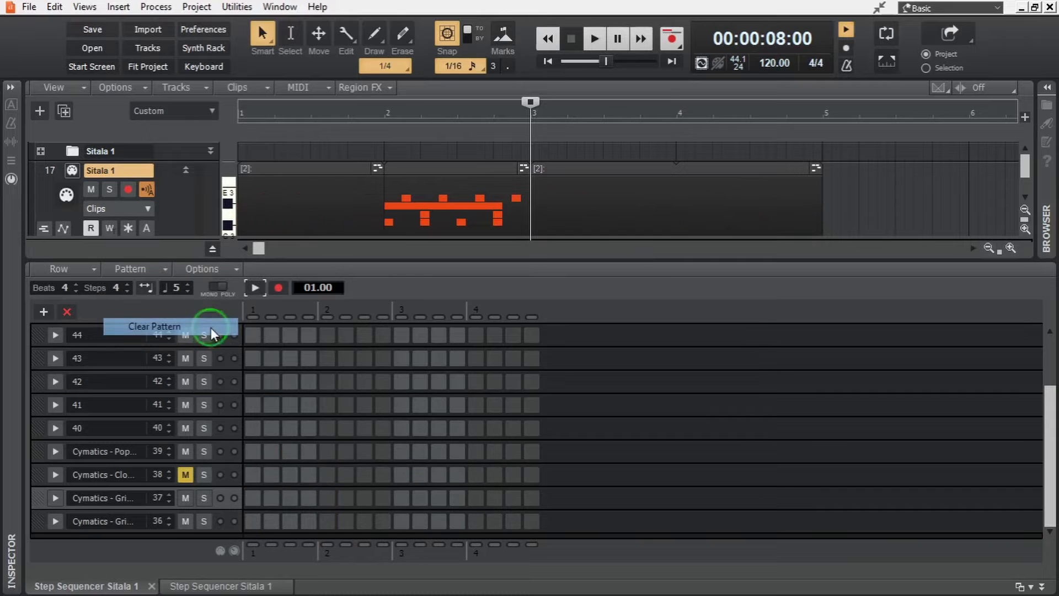
key("ctrl+z")
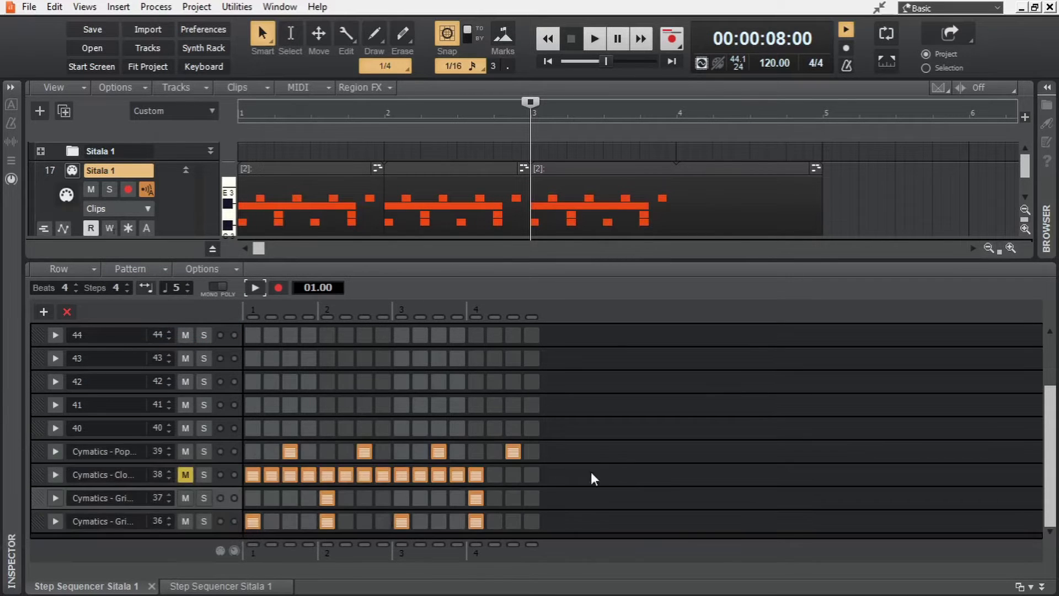
Step: Turn off Preserve Pattern for Step Sizes, set the pattern to 8 steps per beat, and play it briefly
left_click(227, 267)
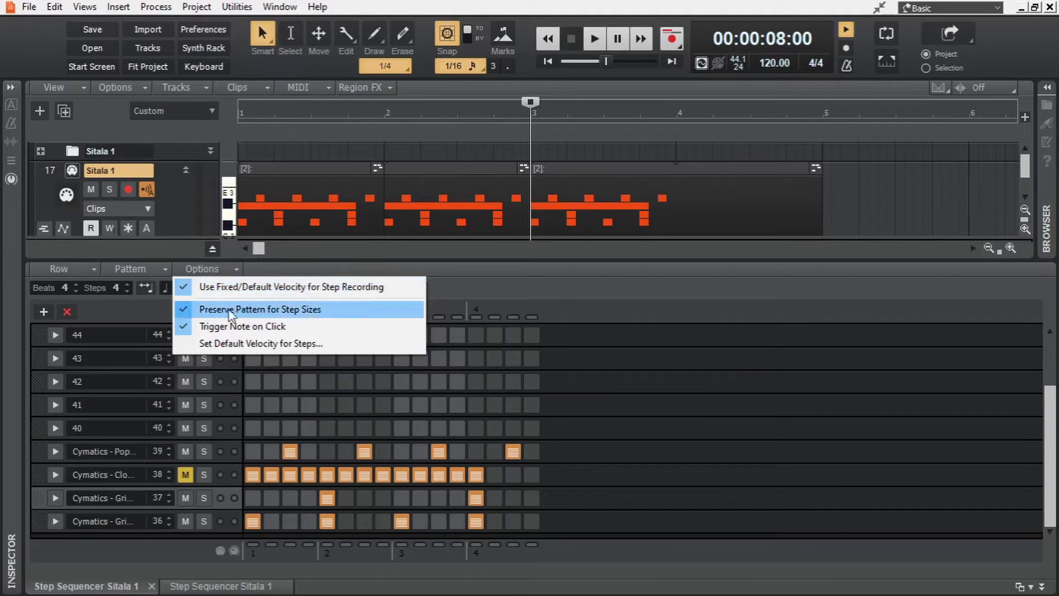
left_click(326, 309)
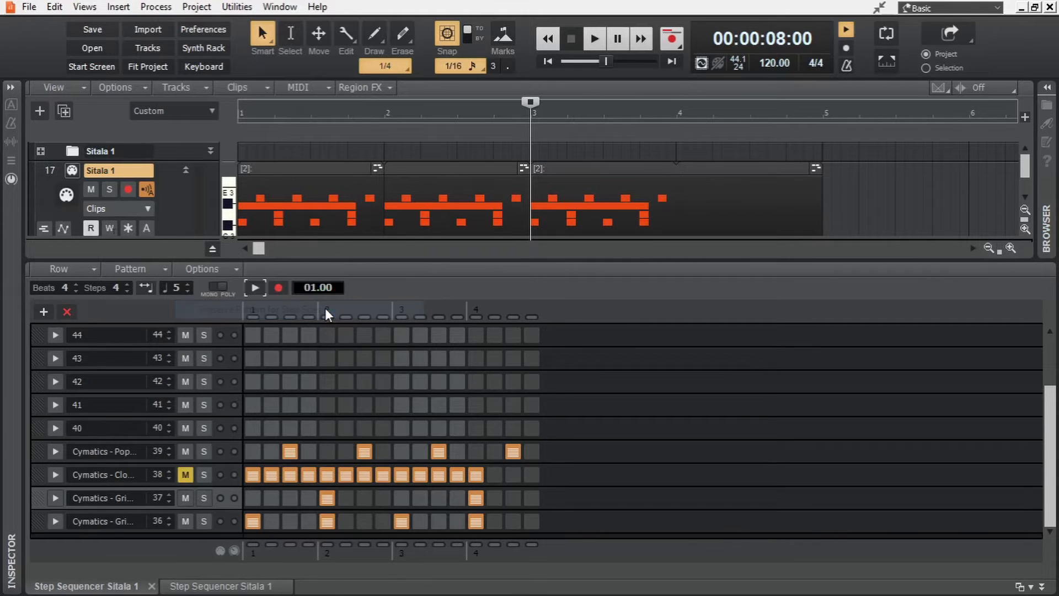
double_click(118, 288)
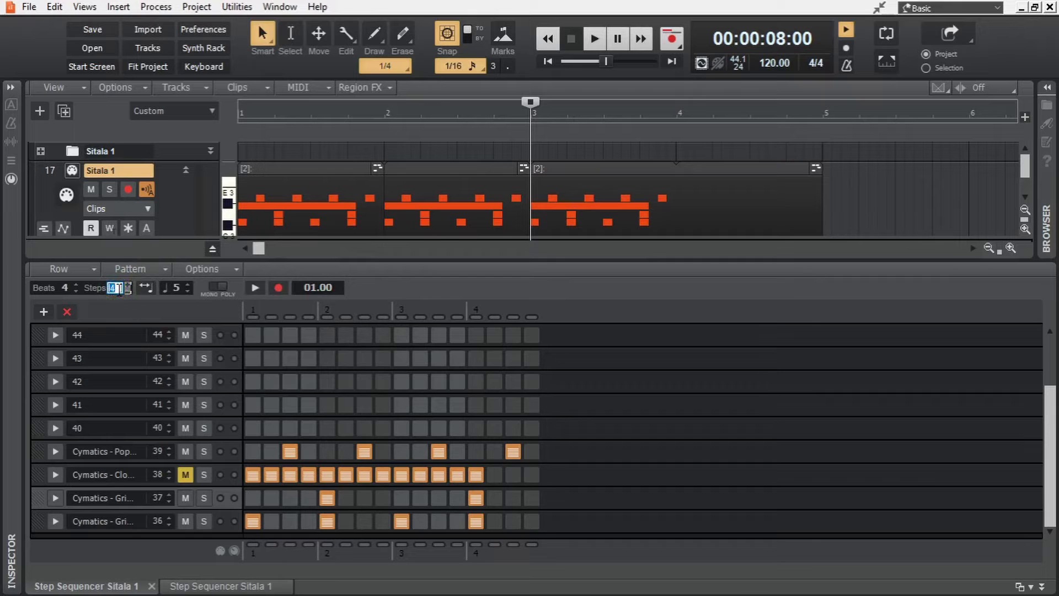
type("8")
key("Return")
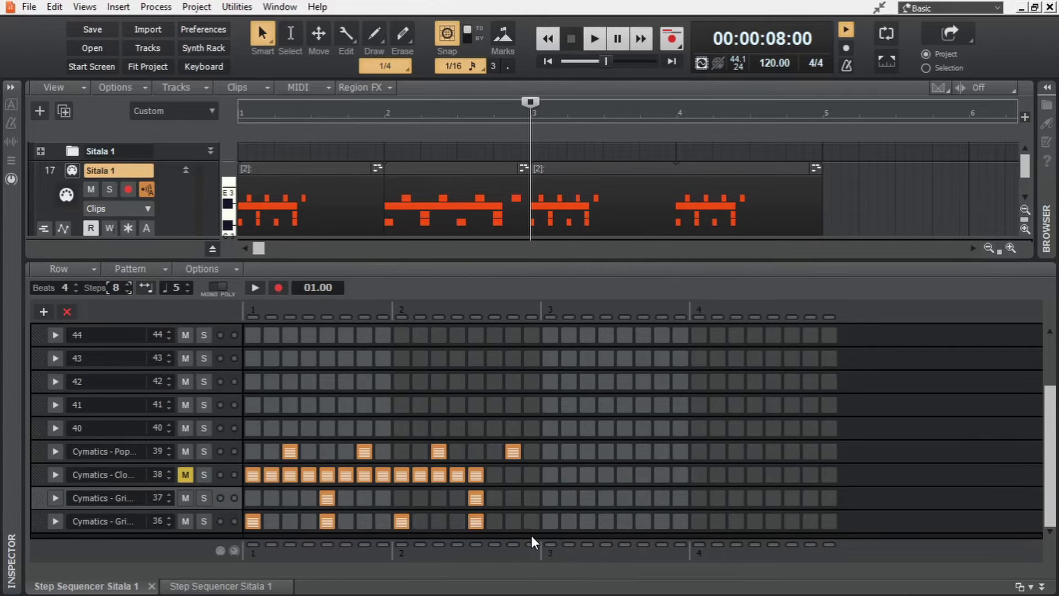
key("space")
key("space")
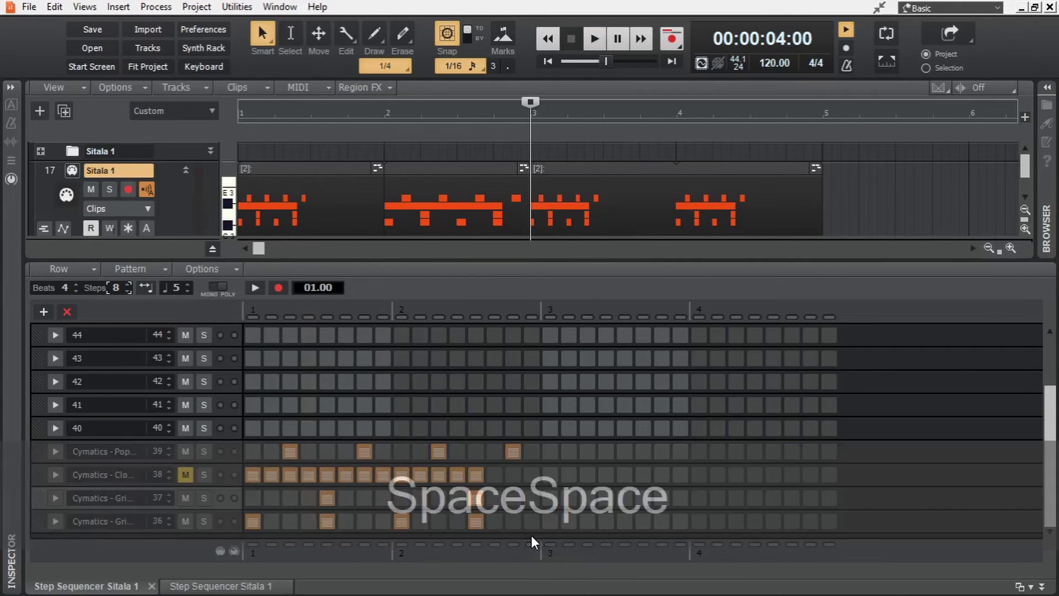
Step: Return the pattern to 4 steps per beat and turn Preserve Pattern for Step Sizes back on
left_click(117, 287)
type("4")
key("Return")
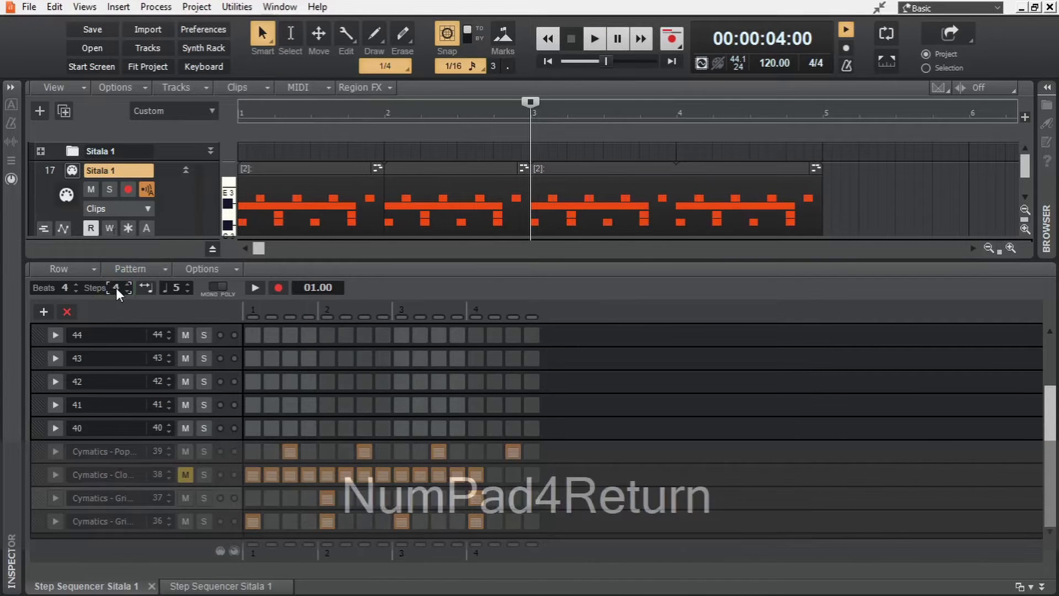
left_click(198, 270)
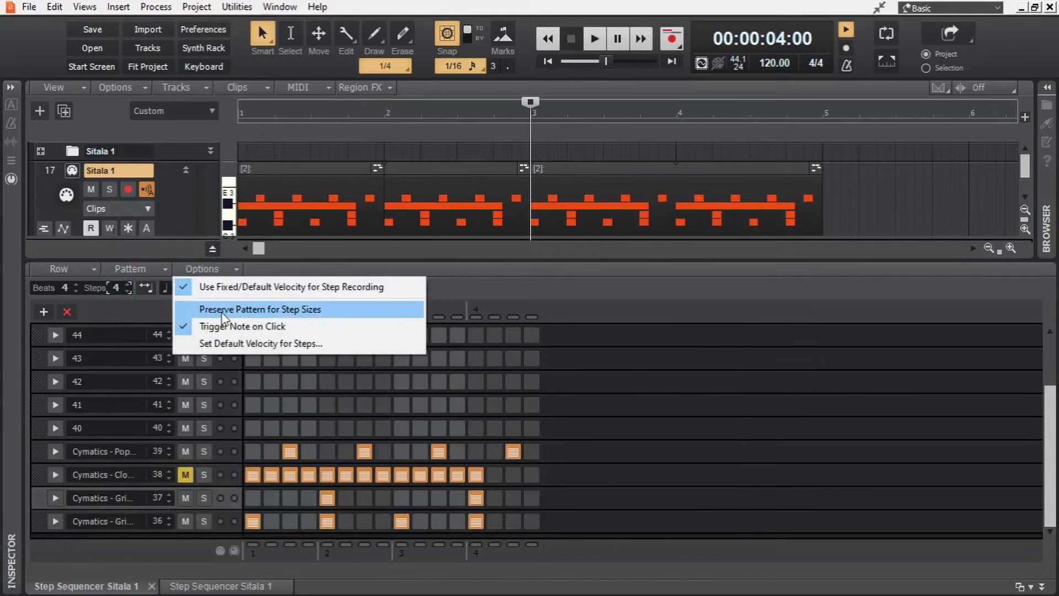
left_click(223, 309)
Step: Try 8 steps per beat with the pattern preserved and set it back to 4
left_click(117, 287)
type("8")
key("Return")
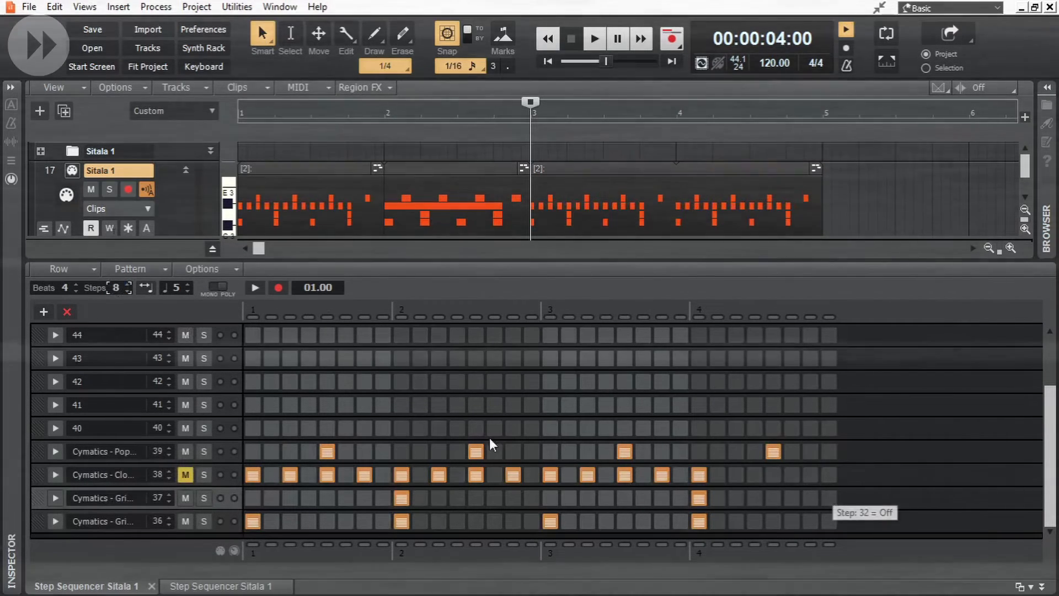
left_click(117, 287)
type("4")
key("Return")
Step: Check the default velocity for steps and accept the existing setting
left_click(209, 269)
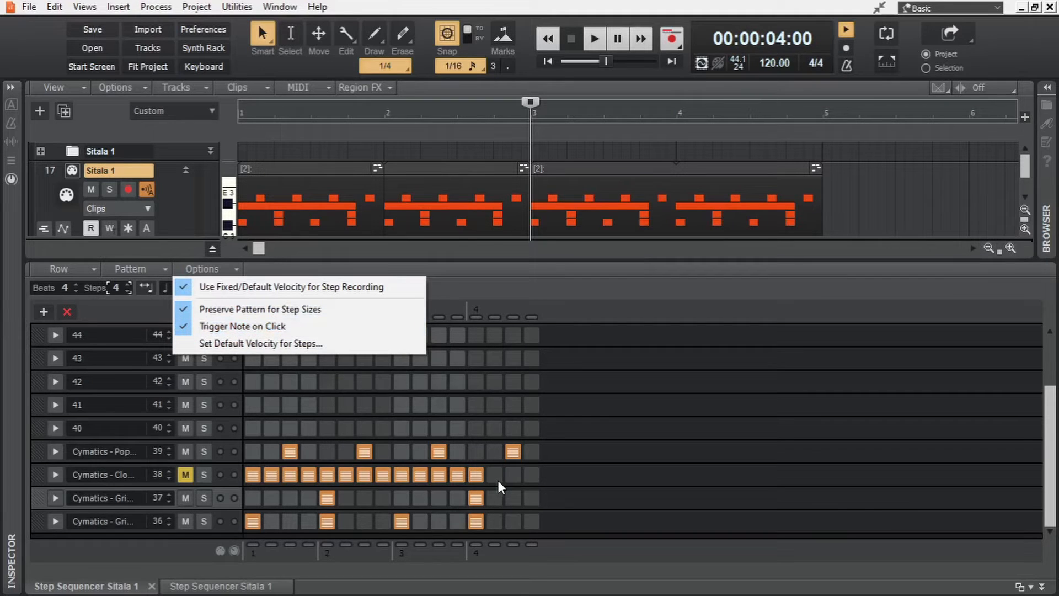
left_click(314, 343)
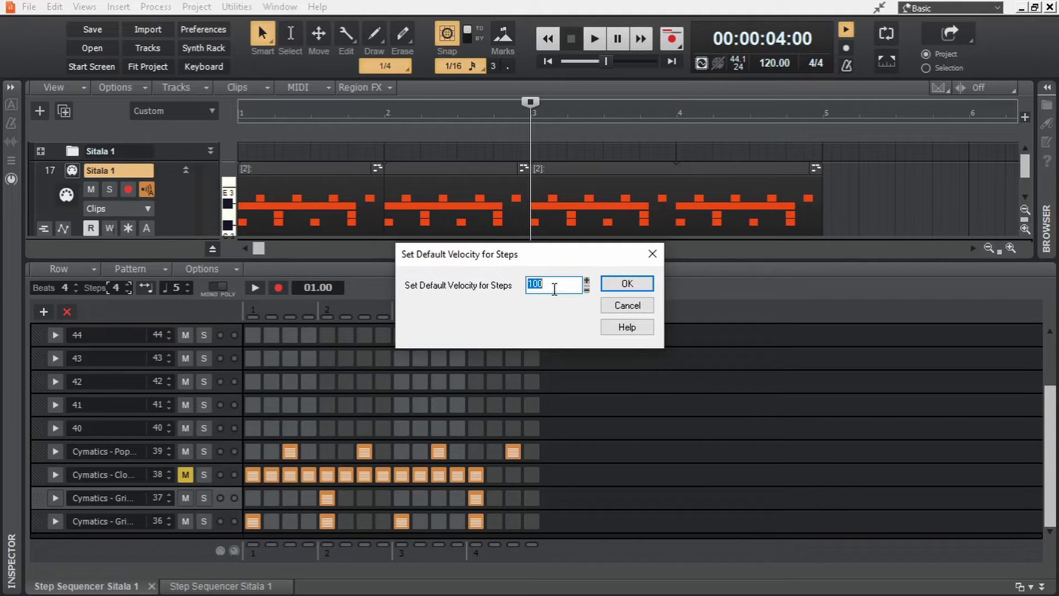
left_click(627, 284)
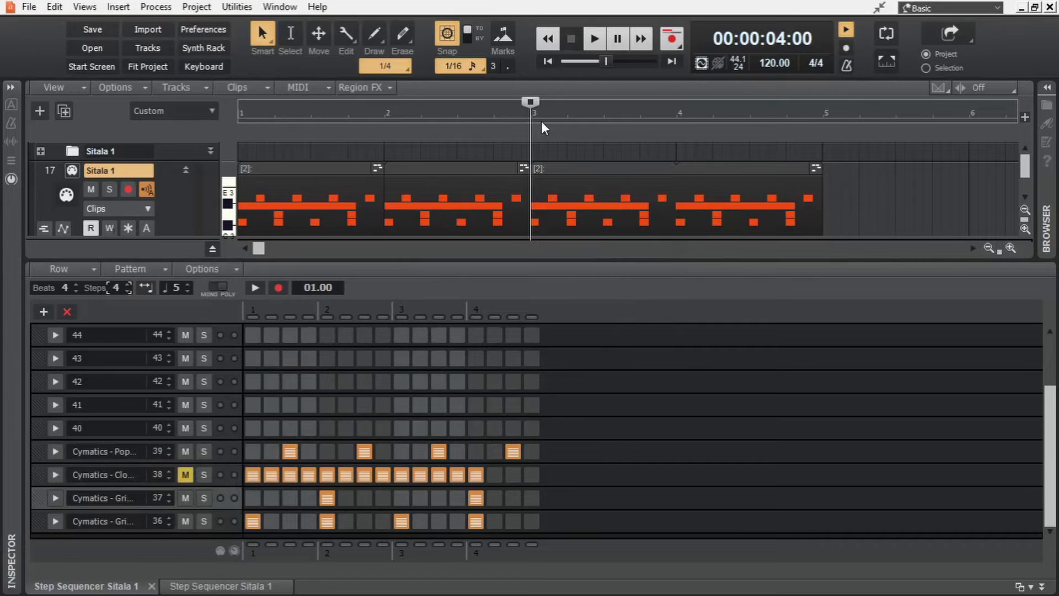
Step: Move the playback position to the project start, open the clip at measure 2, and unmute the Closed Hihat row
left_click_drag(530, 101, 167, 99)
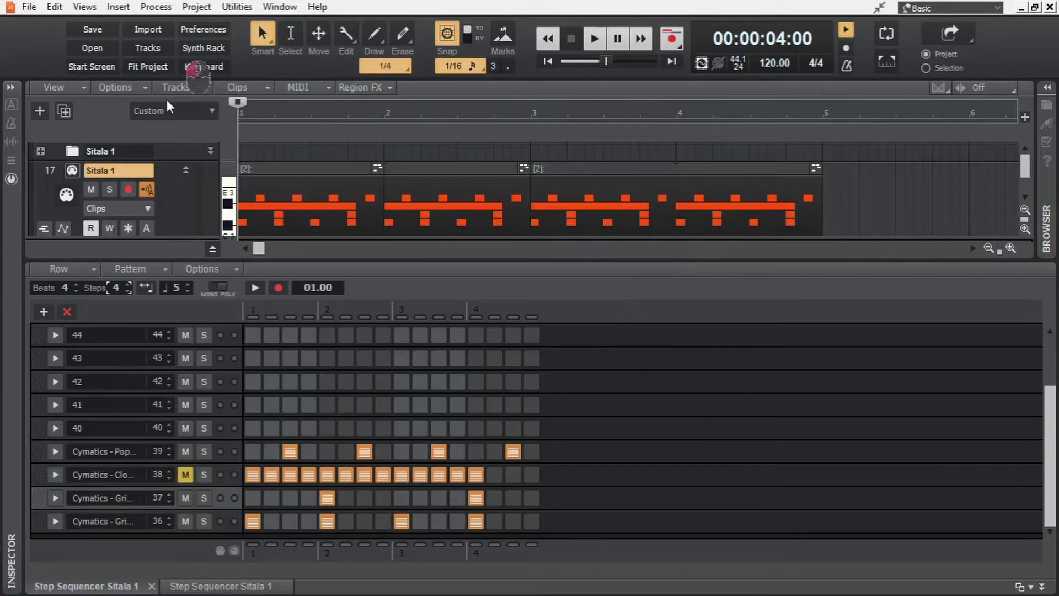
left_click(429, 166)
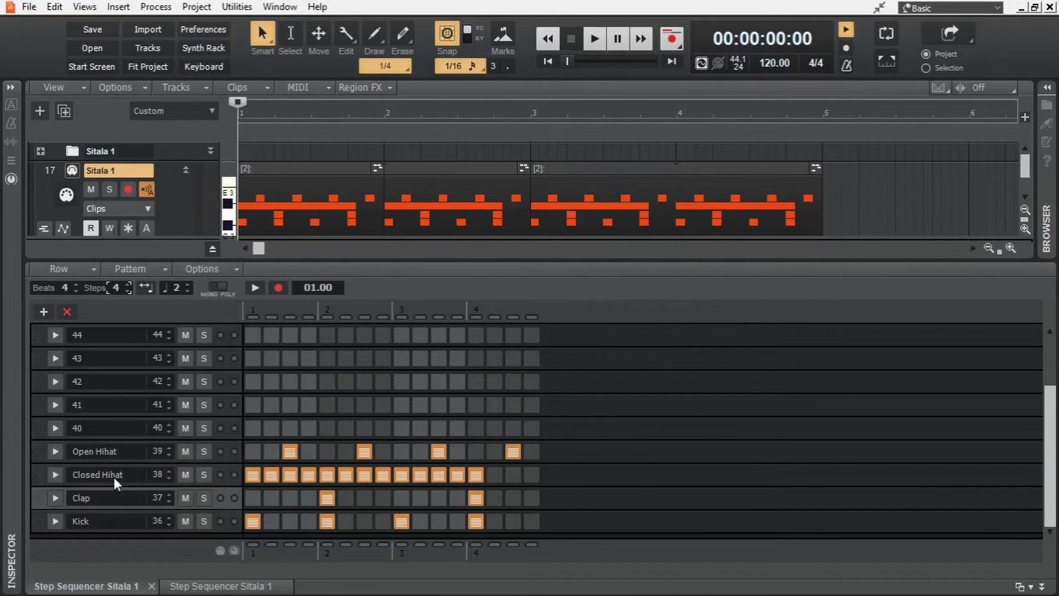
left_click(185, 475)
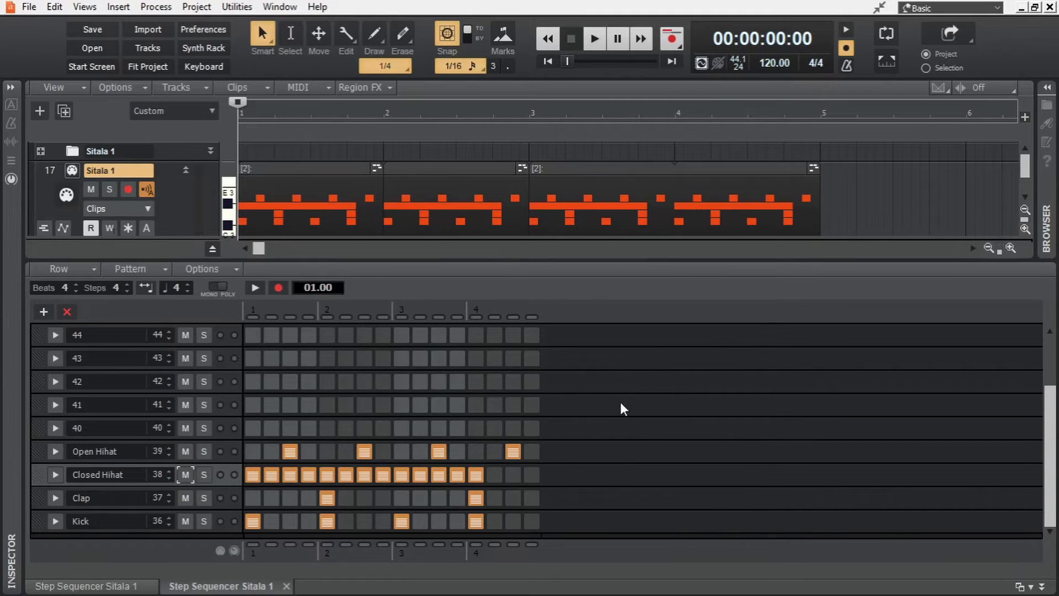
Step: Collapse the step sequencer pane, open the Sitala 1 instrument window and move it clear of the track header
key("d")
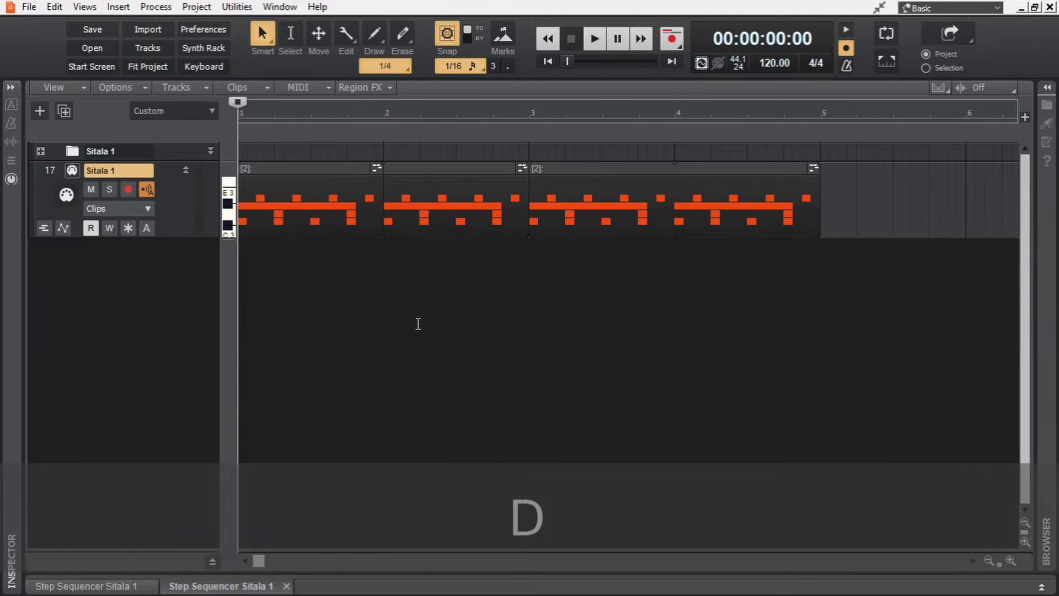
left_click(72, 173)
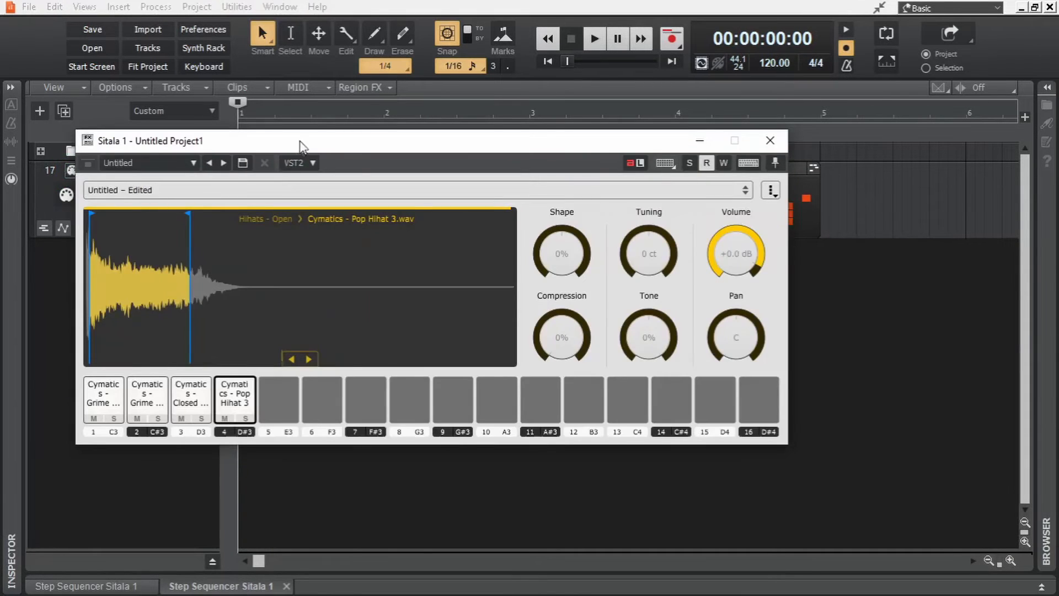
left_click_drag(311, 138, 478, 139)
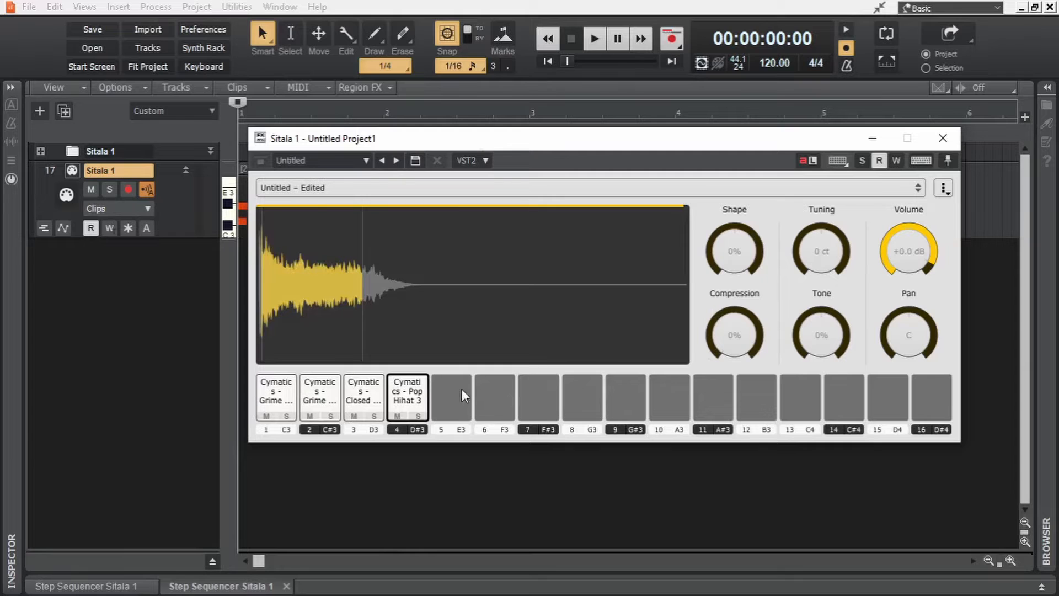
Step: Check the kit saving options and load the recently used Our Beat kit in Sitala, discarding the unsaved kit changes
left_click(944, 189)
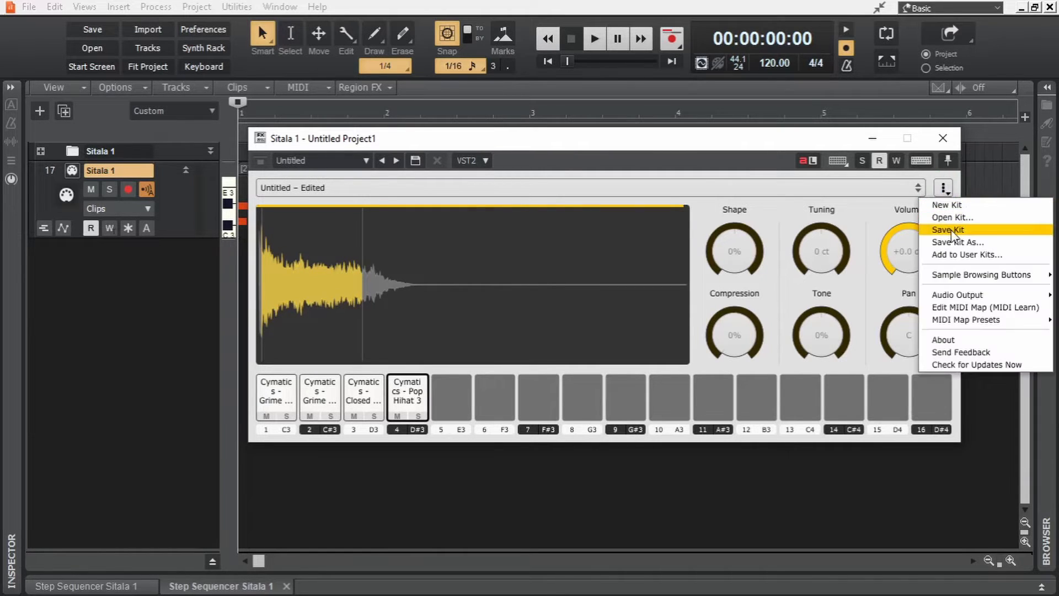
left_click(648, 191)
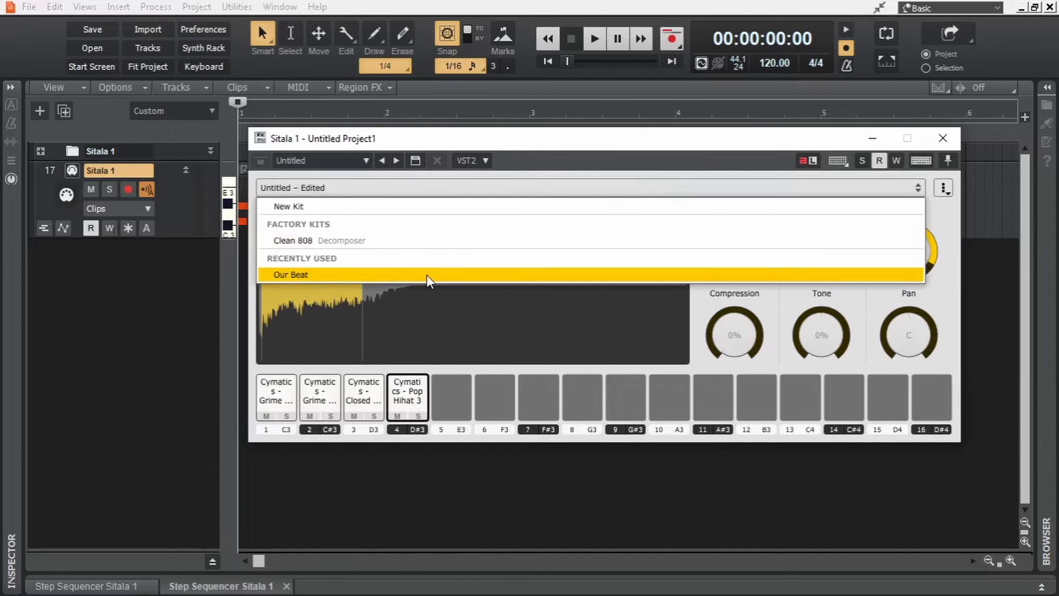
left_click(426, 275)
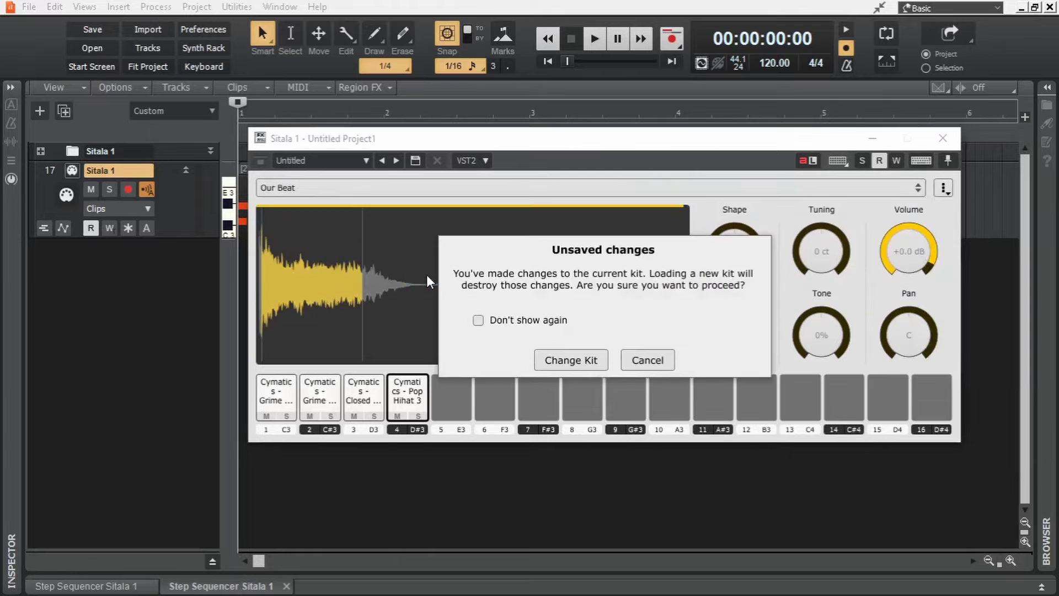
left_click(579, 365)
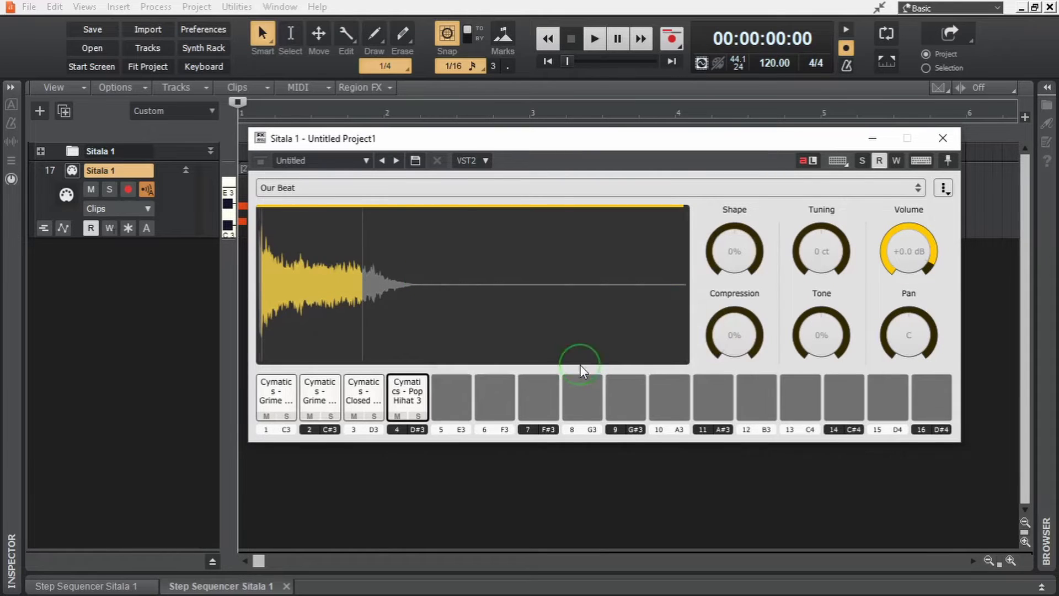
Step: Audition the kick, two rimshot, closed hat and open hat pads of the kit and close the Sitala 1 window
left_click(268, 398)
left_click(315, 398)
left_click(354, 403)
left_click(408, 394)
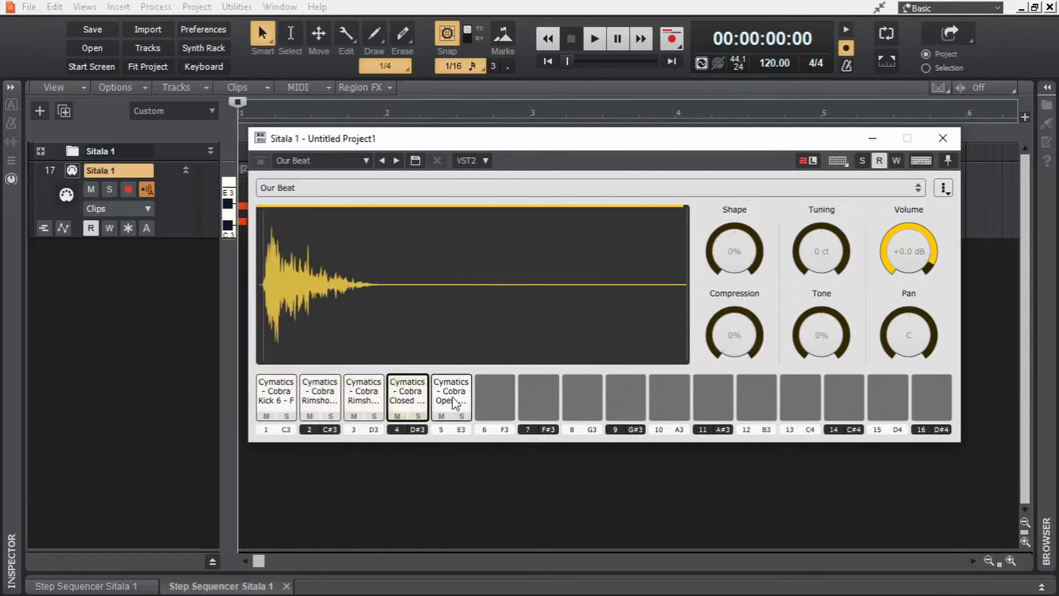
left_click(457, 403)
left_click(943, 138)
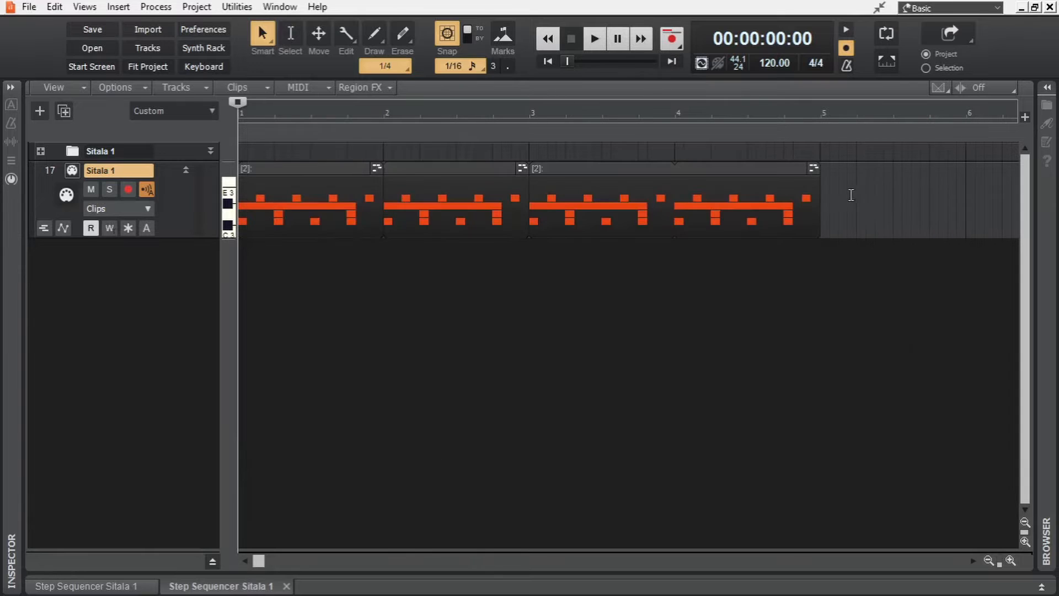
Step: Delete all clips on the Sitala 1 track and open its Step Sequencer maximized
left_click_drag(871, 188, 197, 261)
key("Delete")
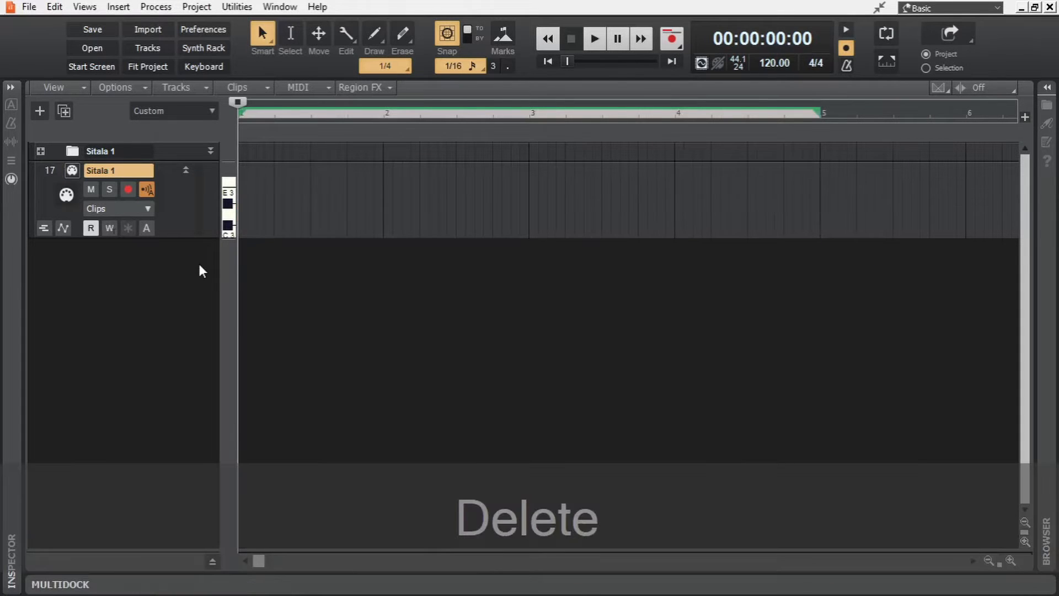
key("alt+4")
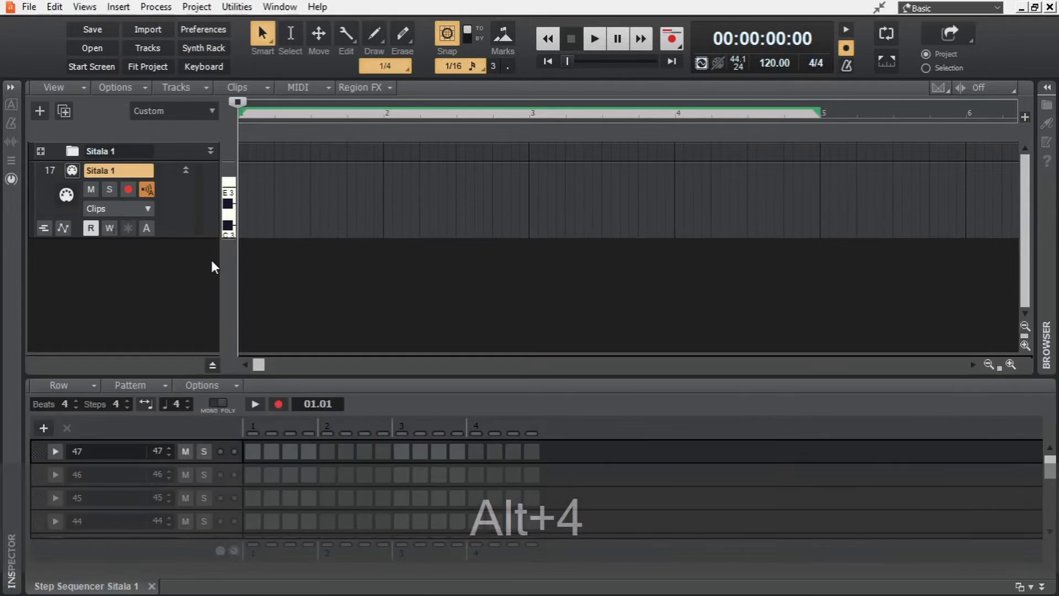
key("shift+d")
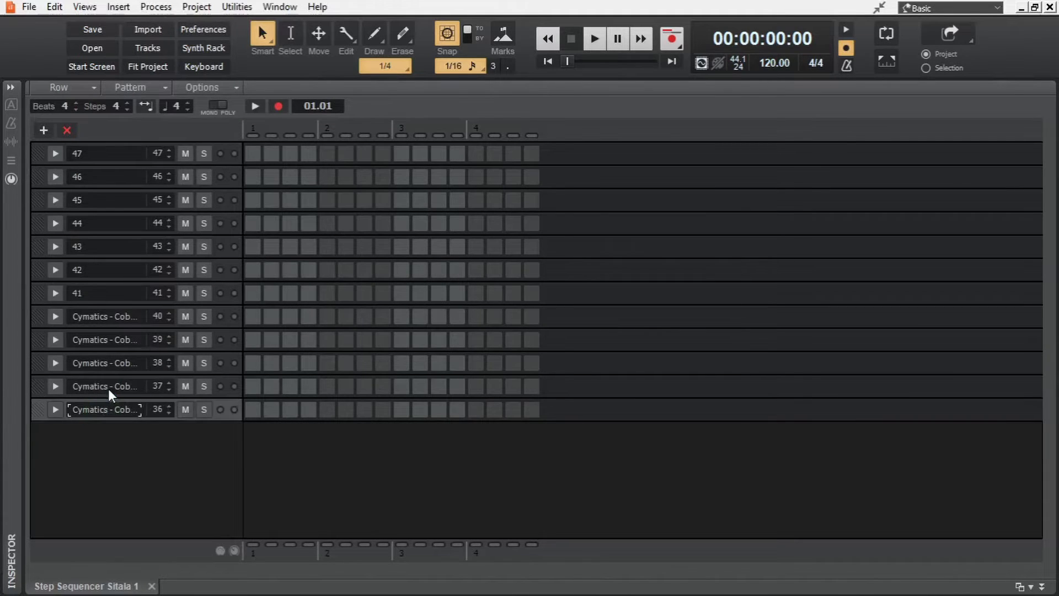
Step: Audition the sequencer rows for notes 38 and 40 and set the project tempo to 90
left_click(108, 360)
left_click(107, 316)
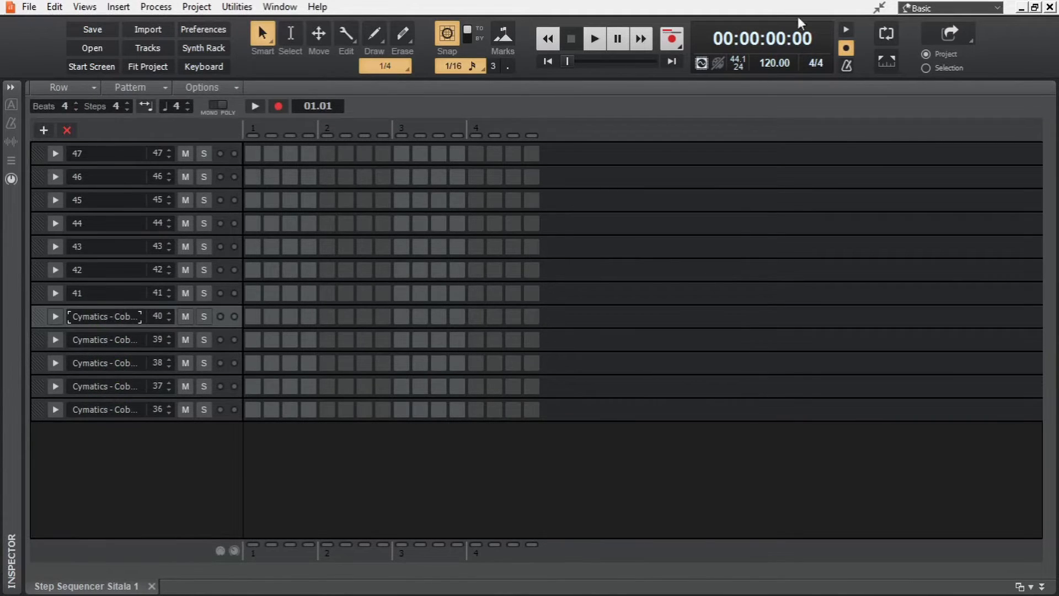
left_click(769, 63)
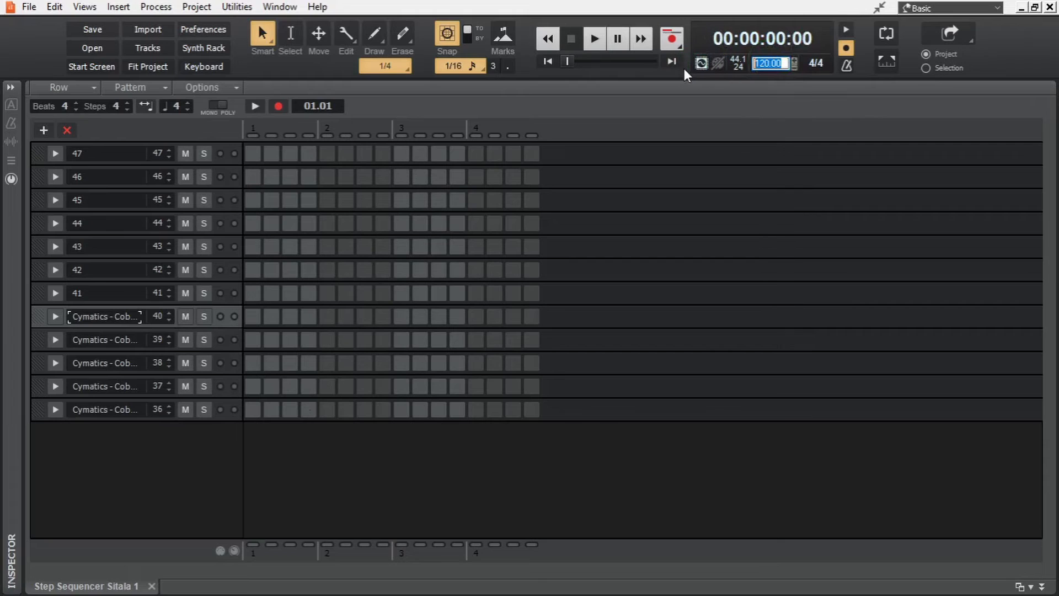
type("90")
key("Return")
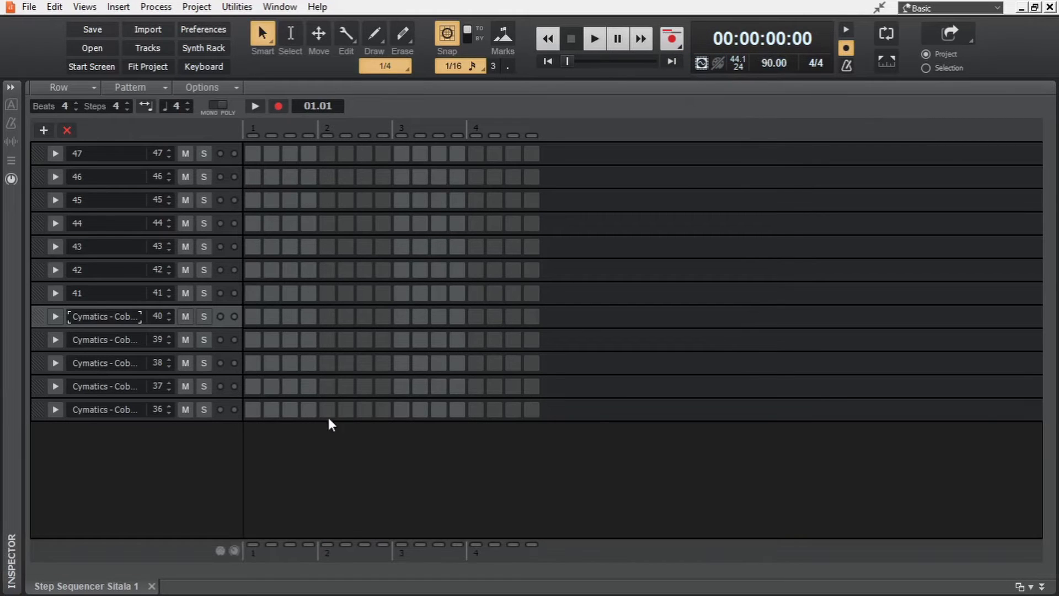
Step: Program the kick row (36) on steps 1 and 11 and both rimshot rows (37 and 38) on steps 5 and 13
left_click(253, 410)
left_click_drag(325, 387, 330, 357)
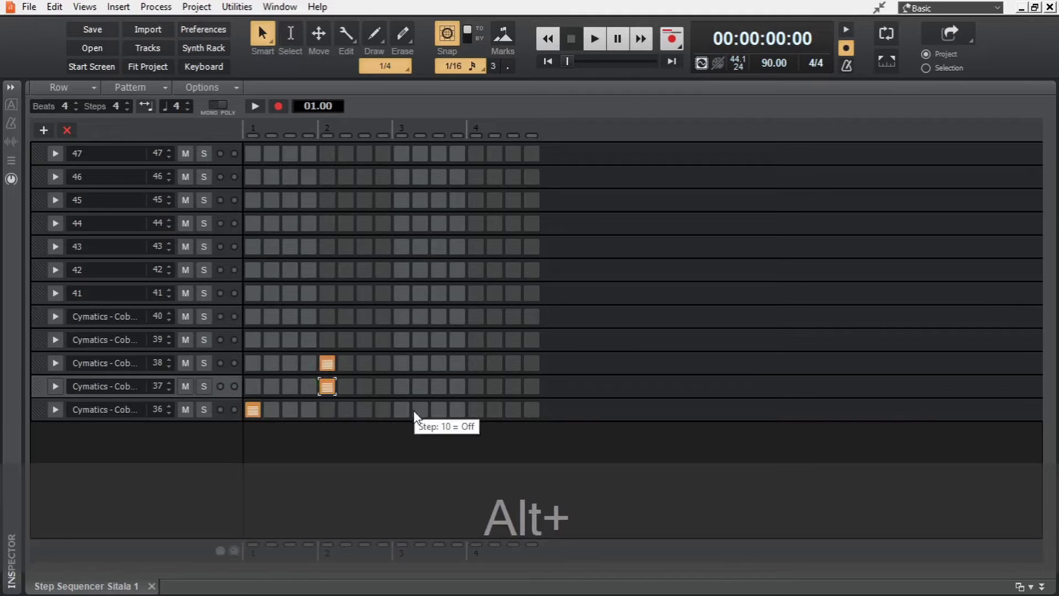
left_click(439, 409)
left_click_drag(475, 386, 475, 363)
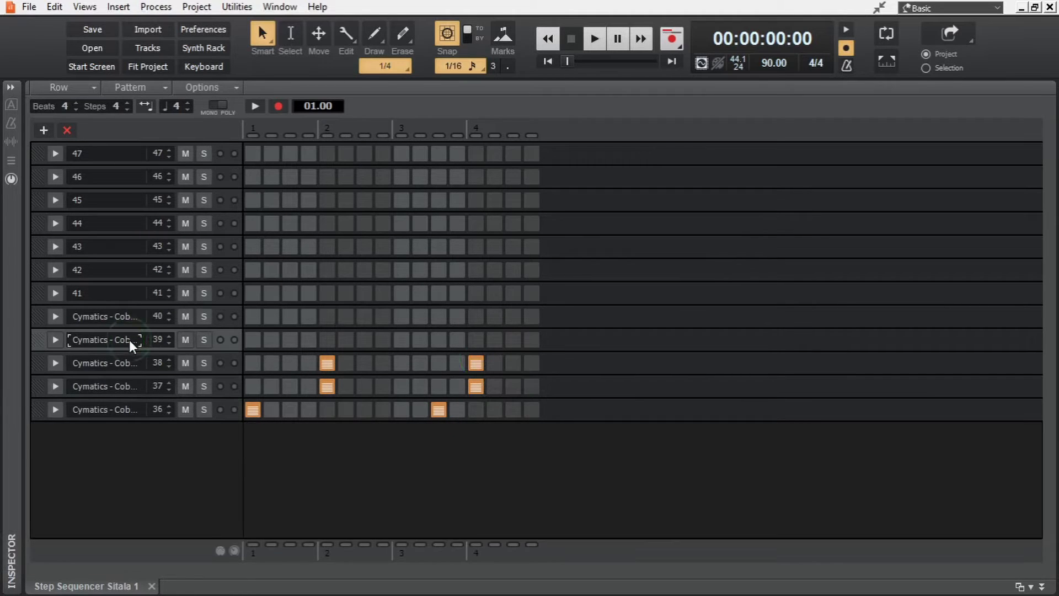
Step: Program row 39 on every odd step through 13 plus step 8 and row 40 on step 15, and play the pattern
key("ctrl+2")
left_click(513, 316)
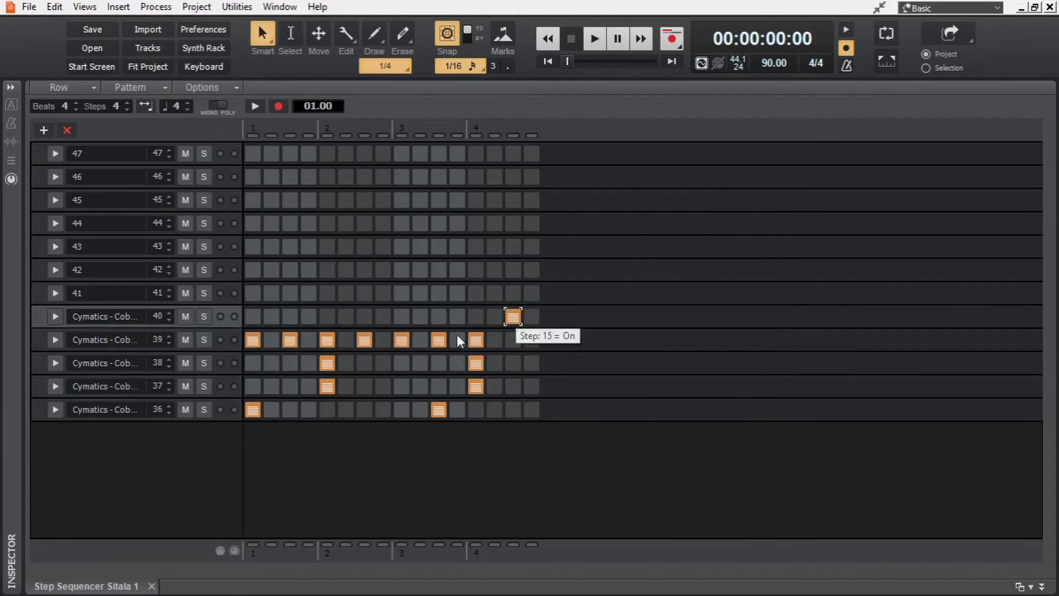
left_click(384, 339)
key("space")
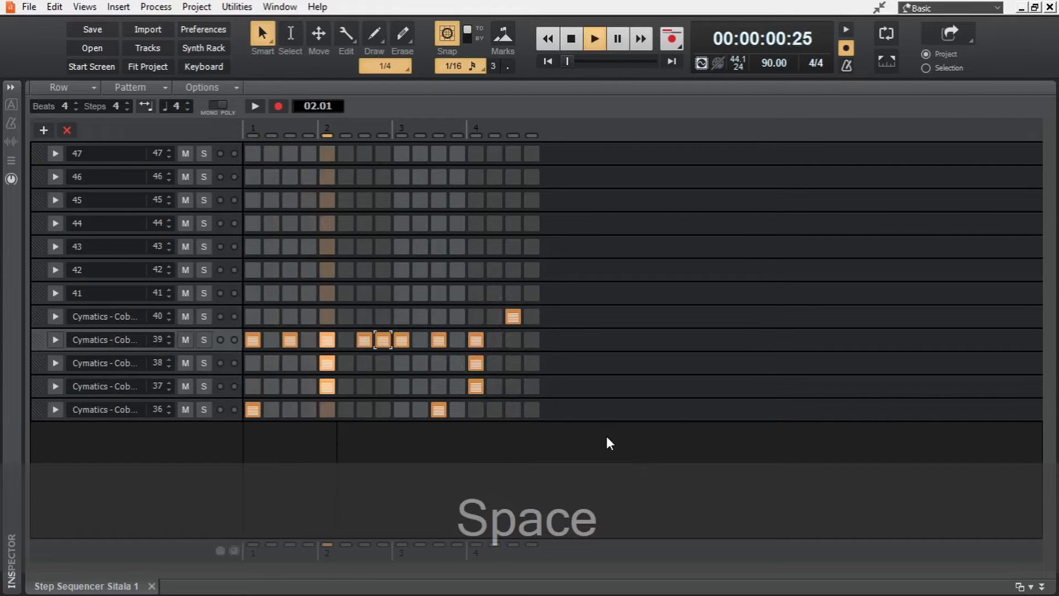
key("space")
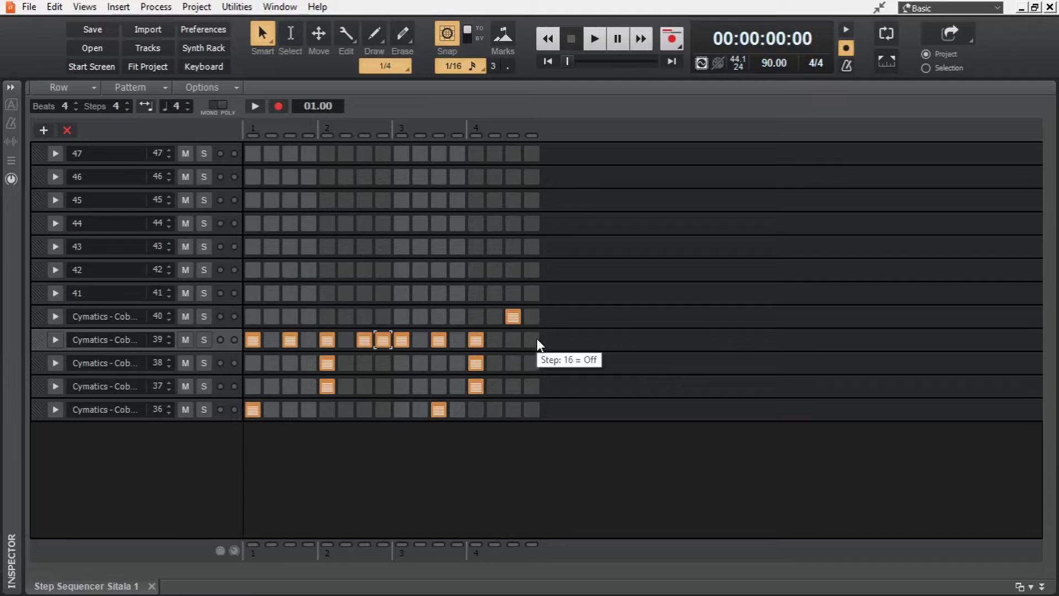
Step: Expand row 39 to show its velocity lane and set the default velocity for steps to 127
left_click(55, 340)
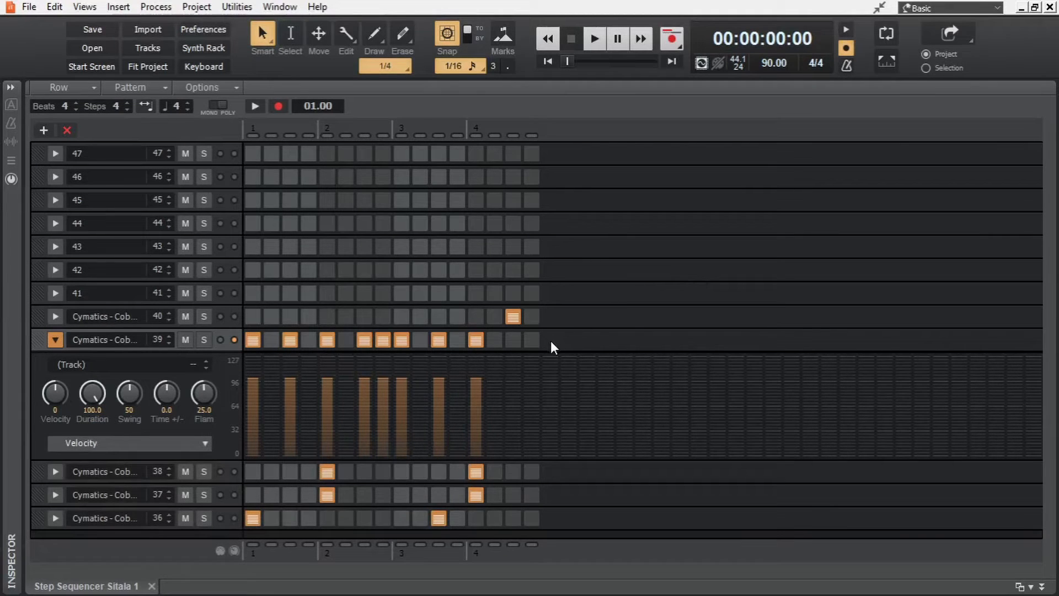
left_click(232, 88)
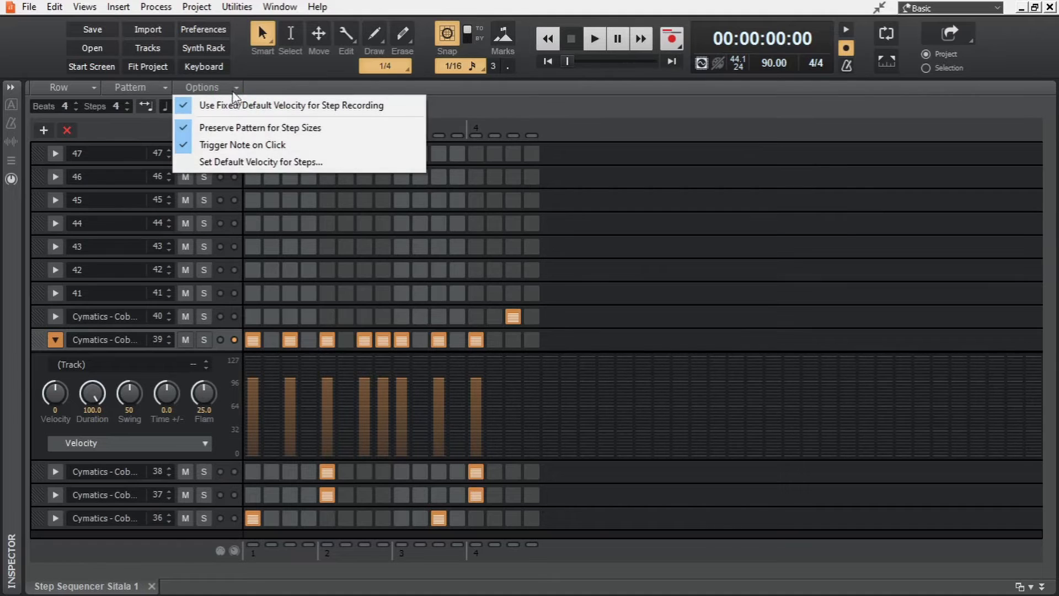
left_click(340, 163)
left_click_drag(480, 254, 630, 245)
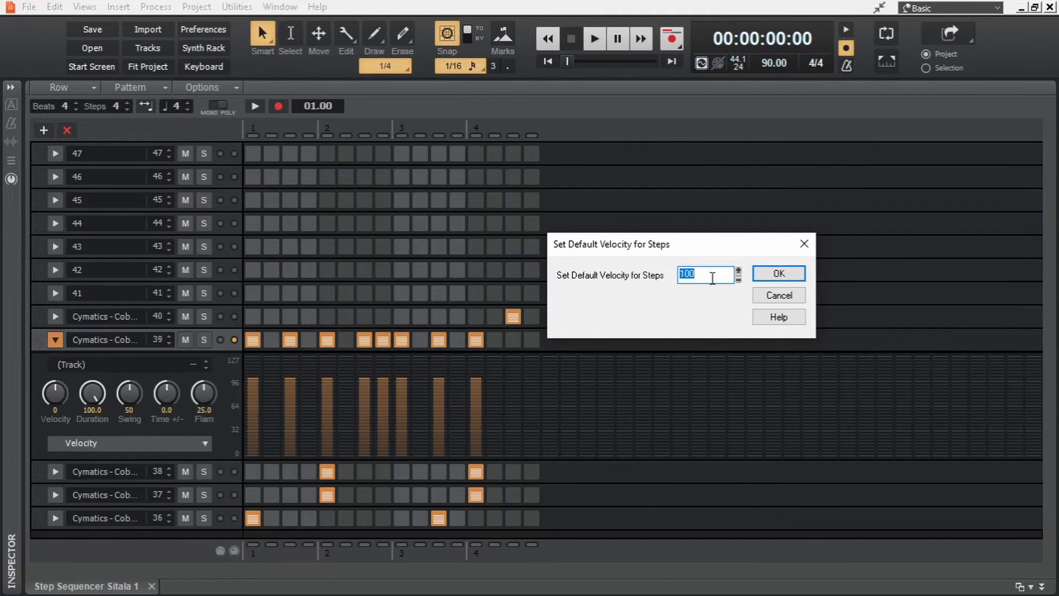
type("127")
left_click(781, 273)
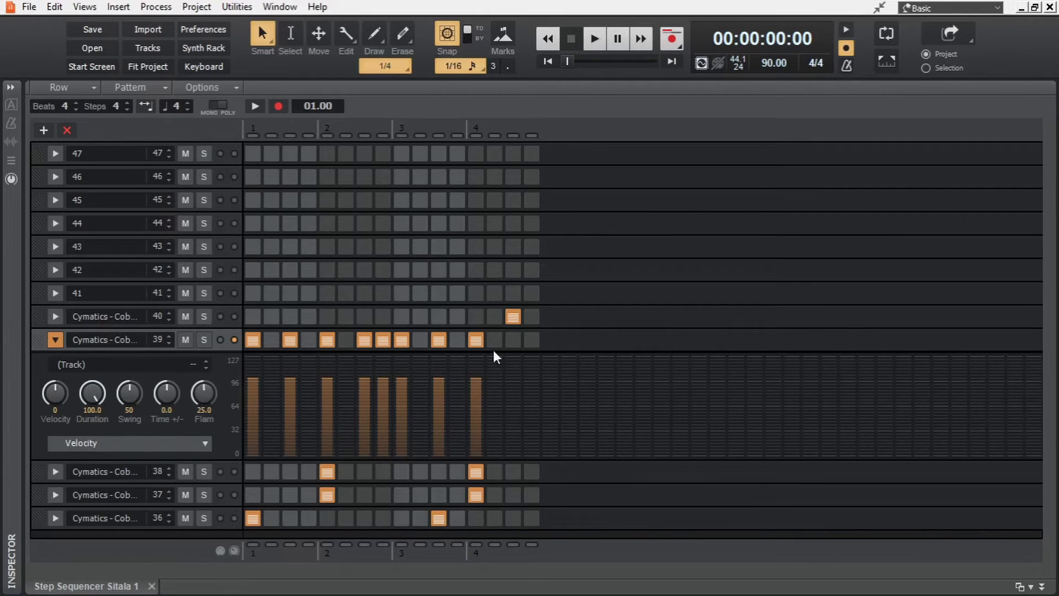
Step: Try an extra step 16 in row 39, undo it, and set the default velocity for steps to 100
left_click(534, 339)
key("ctrl+z")
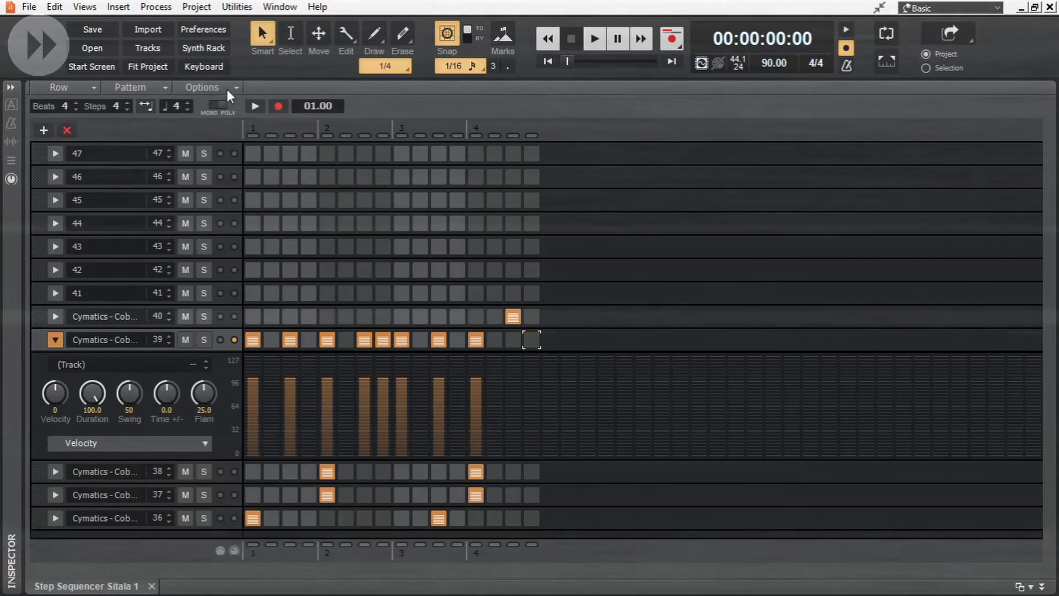
left_click(227, 89)
left_click(271, 162)
type("100")
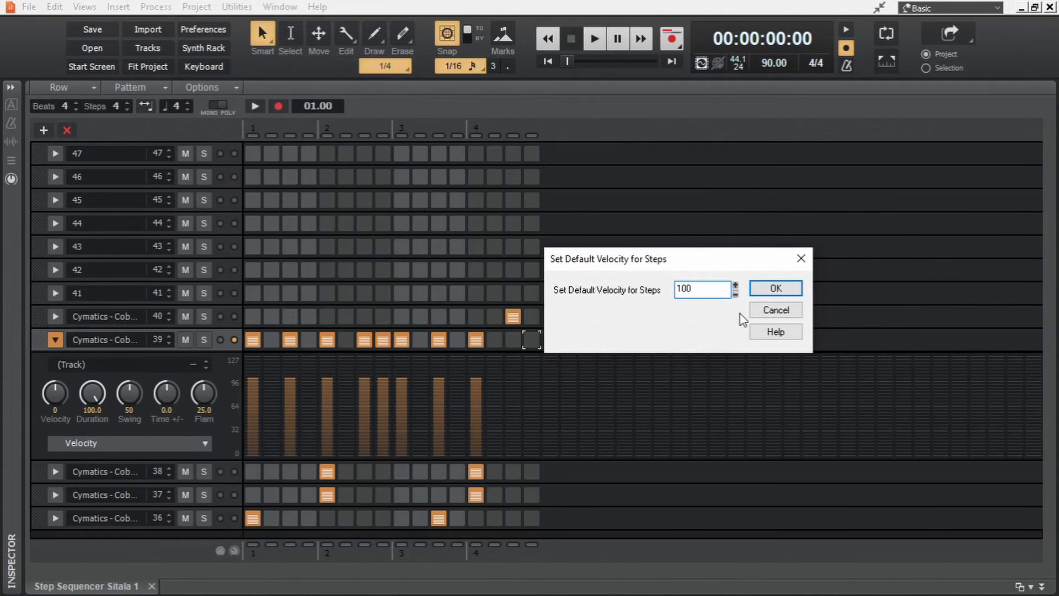
left_click(774, 289)
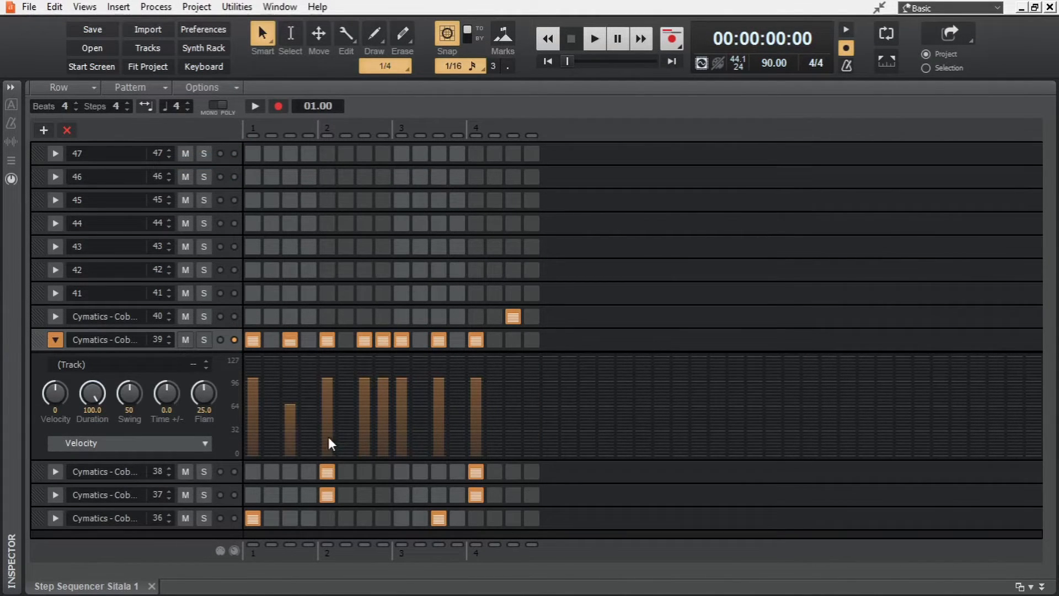
Step: Draw uneven freehand velocities across row 39's middle steps, then solo the row and play it
mouse_move(329, 441)
left_mouse_down()
mouse_move(385, 408)
mouse_move(406, 441)
mouse_move(441, 414)
left_mouse_up()
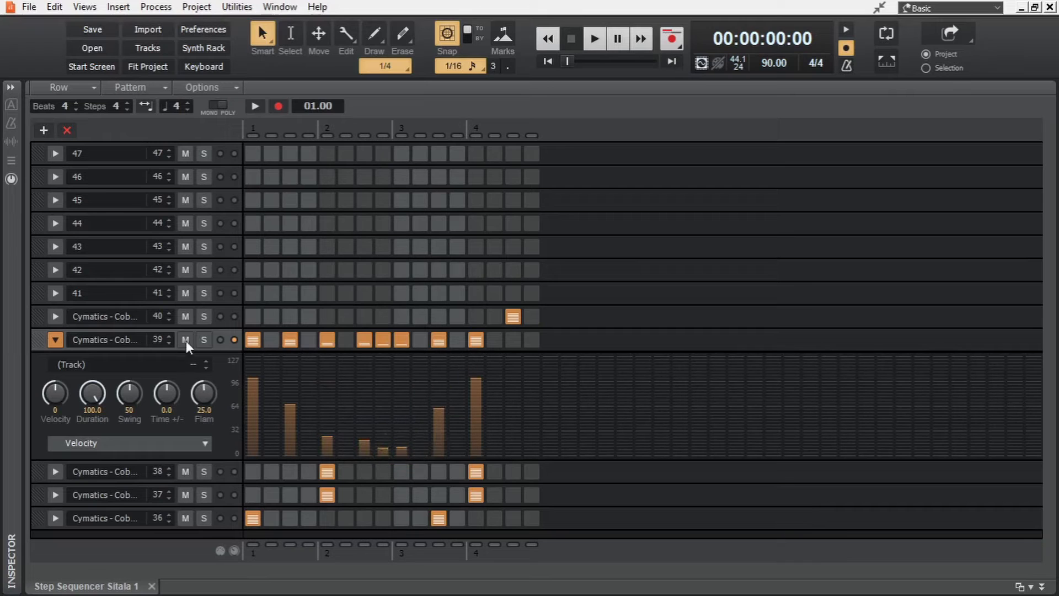
left_click(204, 339)
key("space")
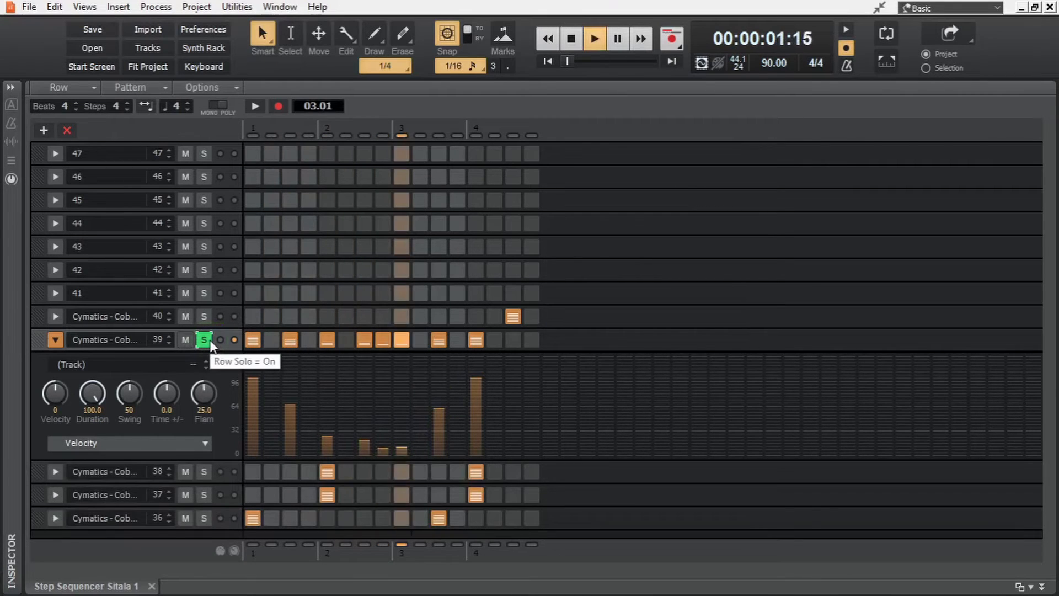
key("space")
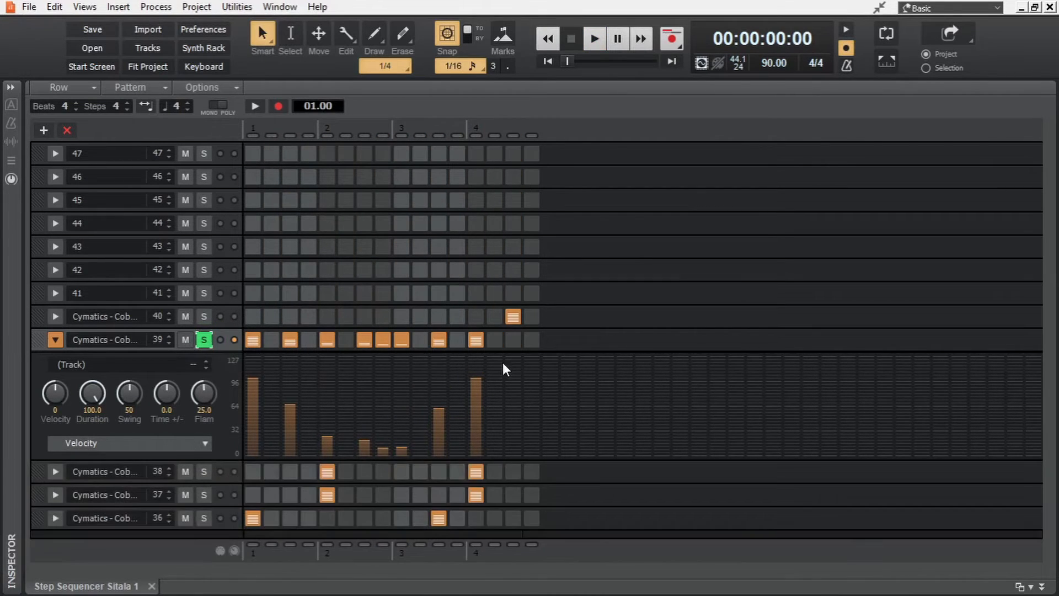
Step: Draw a straight velocity ramp rising from step 1 to step 13 in row 39 and play the soloed row
left_click_drag(497, 362, 269, 448, "shift")
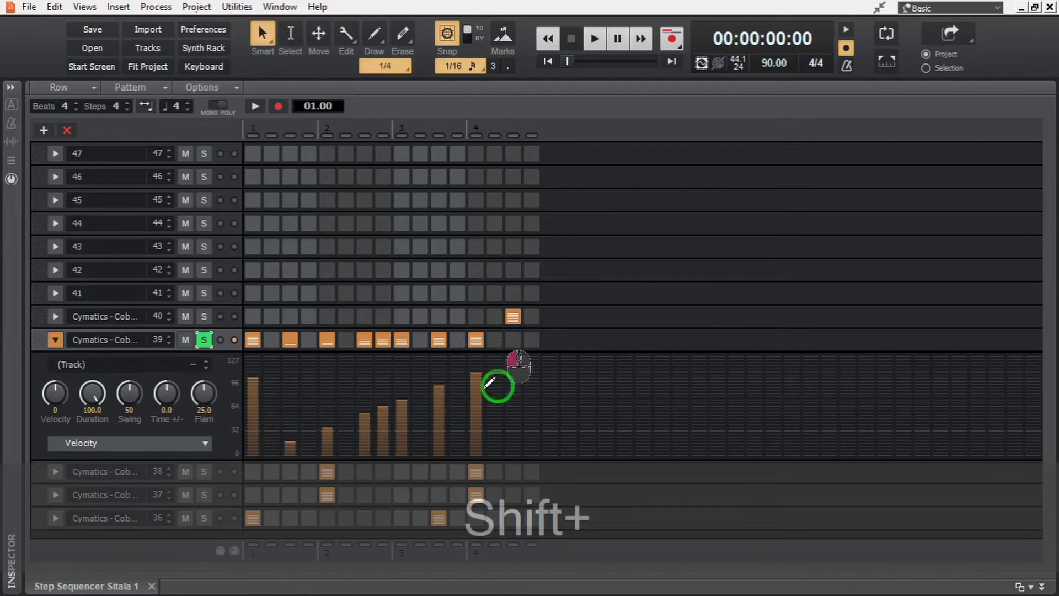
left_click_drag(497, 383, 249, 432, "shift")
key("shift+space")
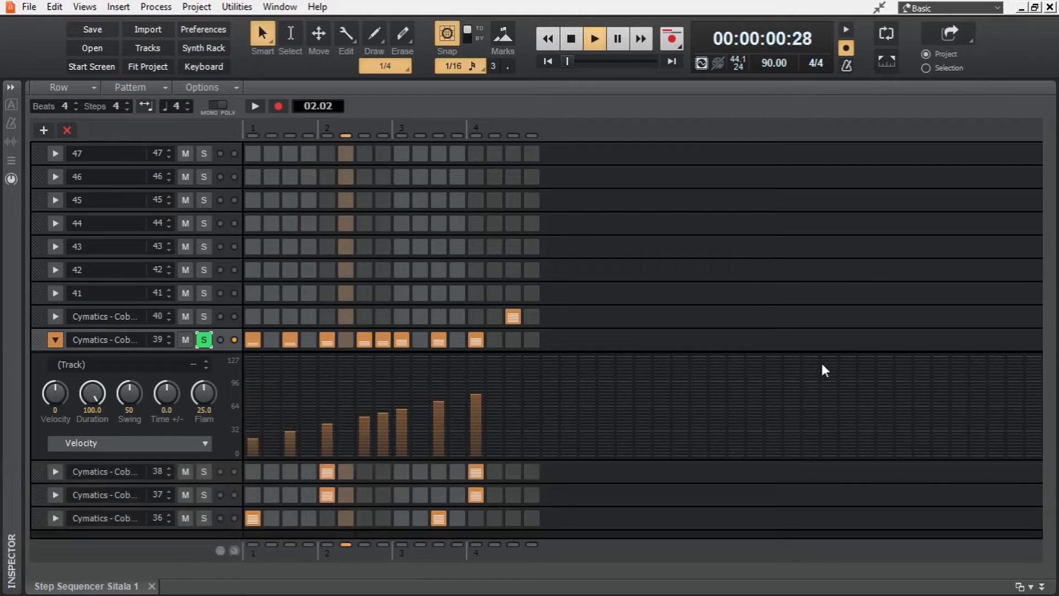
key("space")
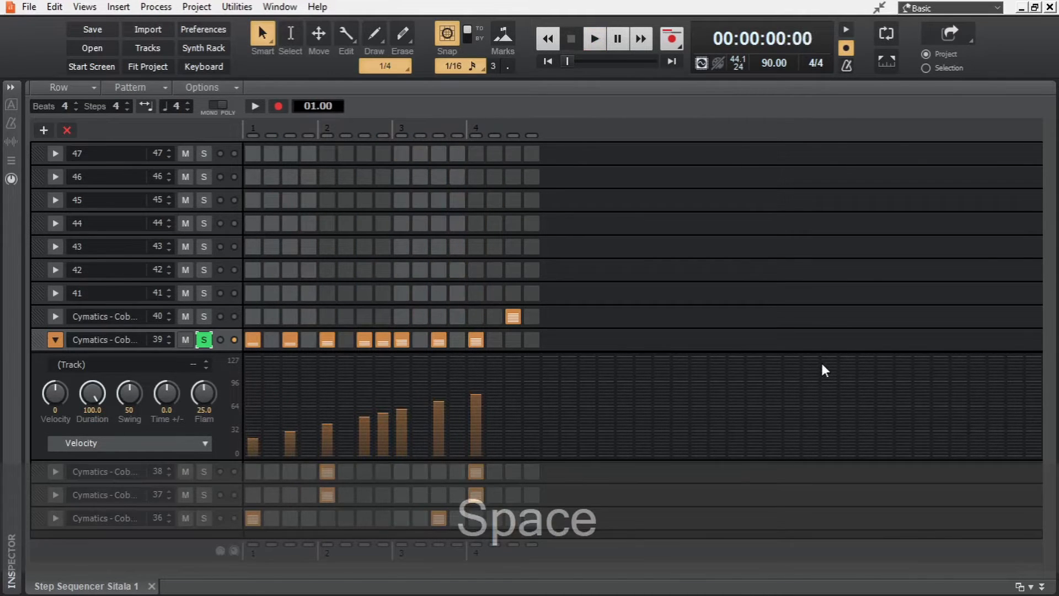
Step: Lower row 39's step 9 velocity to 18 directly on its pad, then try raising all the row's velocities and undo that
left_click_drag(405, 342, 412, 419, "shift")
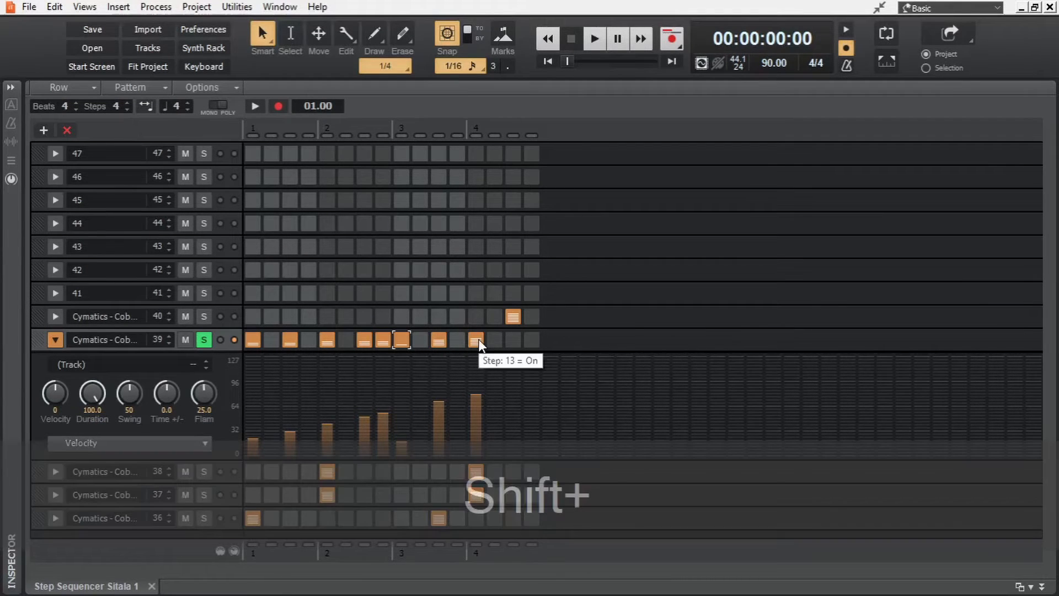
left_click_drag(478, 339, 326, 339, "shift")
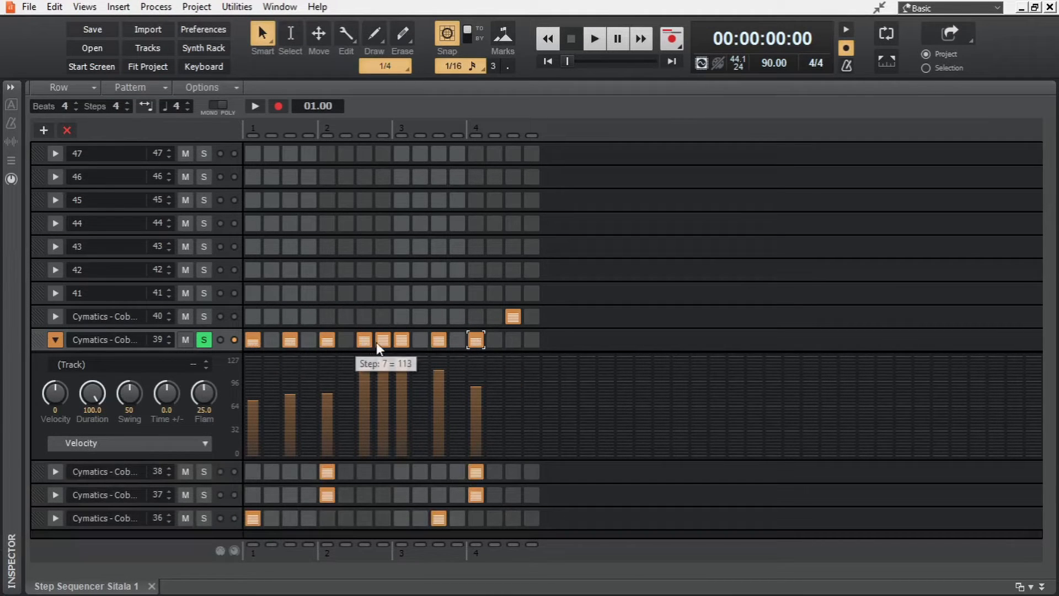
key("ctrl+z")
key("ctrl+z")
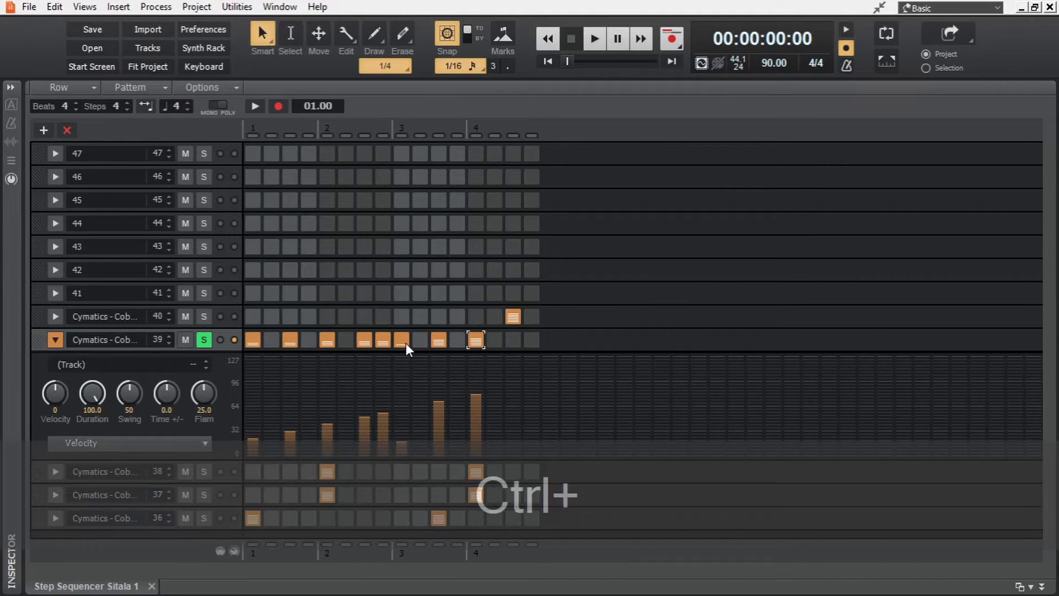
Step: Redraw row 39's velocities high on steps 1, 5, 9 and 13 and lower on steps 7, 8 and 11
double_click(406, 341)
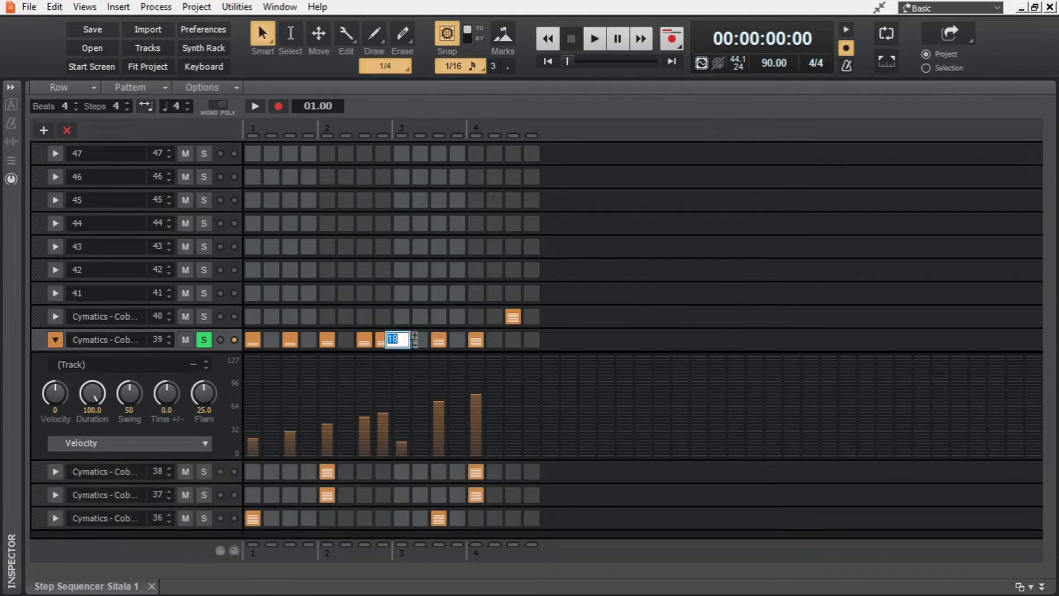
left_click(479, 343)
left_click(254, 381)
left_click(327, 381)
left_click(364, 430)
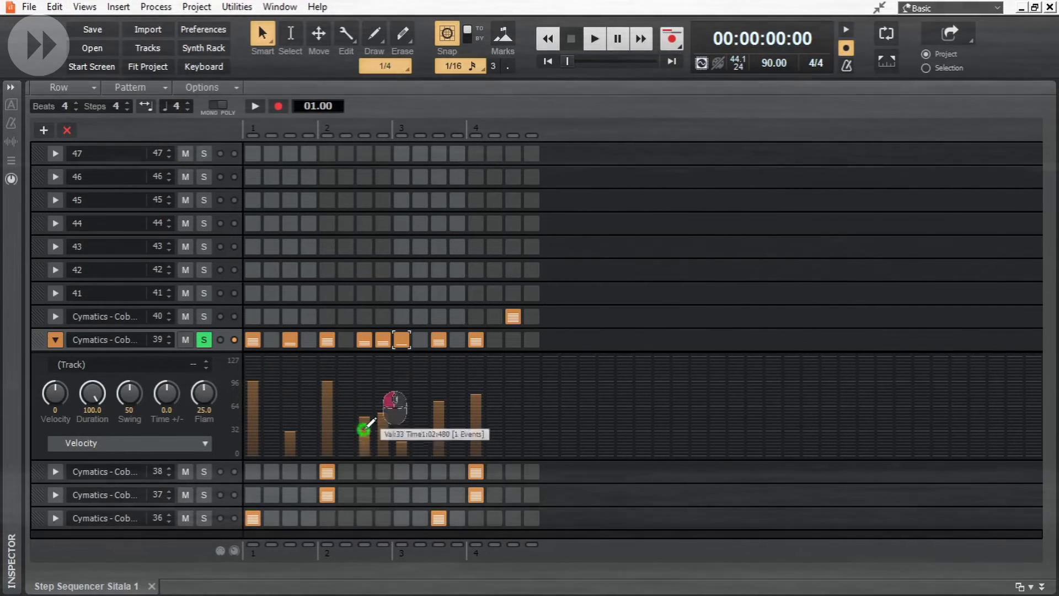
left_click(382, 417)
left_click(401, 381)
left_click(440, 424)
left_click(475, 384)
Step: Unsolo row 39, reduce the velocities of its steps 3 and 7, and play the full pattern
left_click(204, 340)
left_click(365, 437)
left_click(290, 435)
key("space")
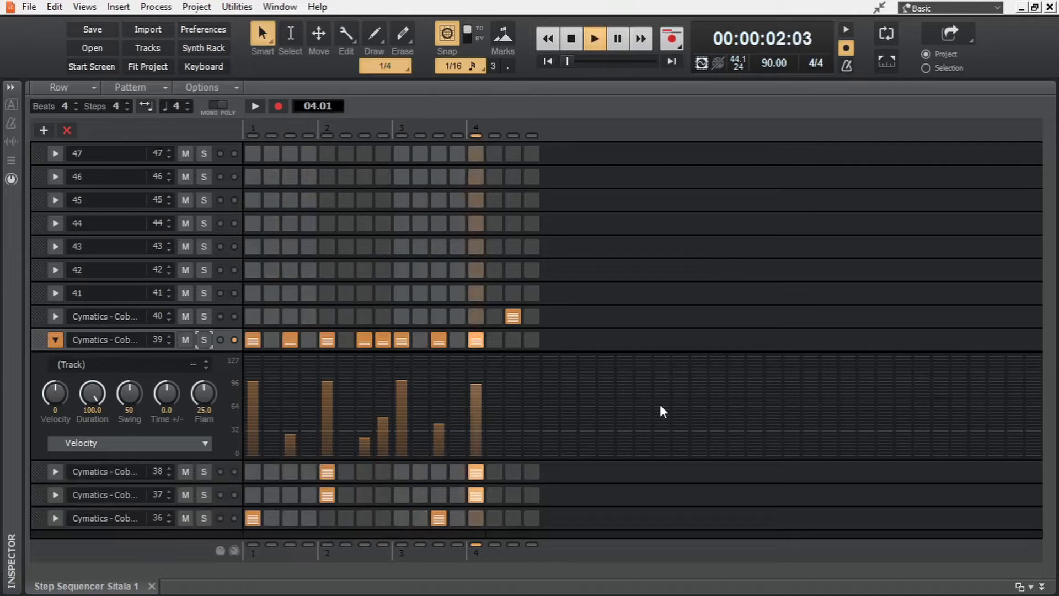
key("space")
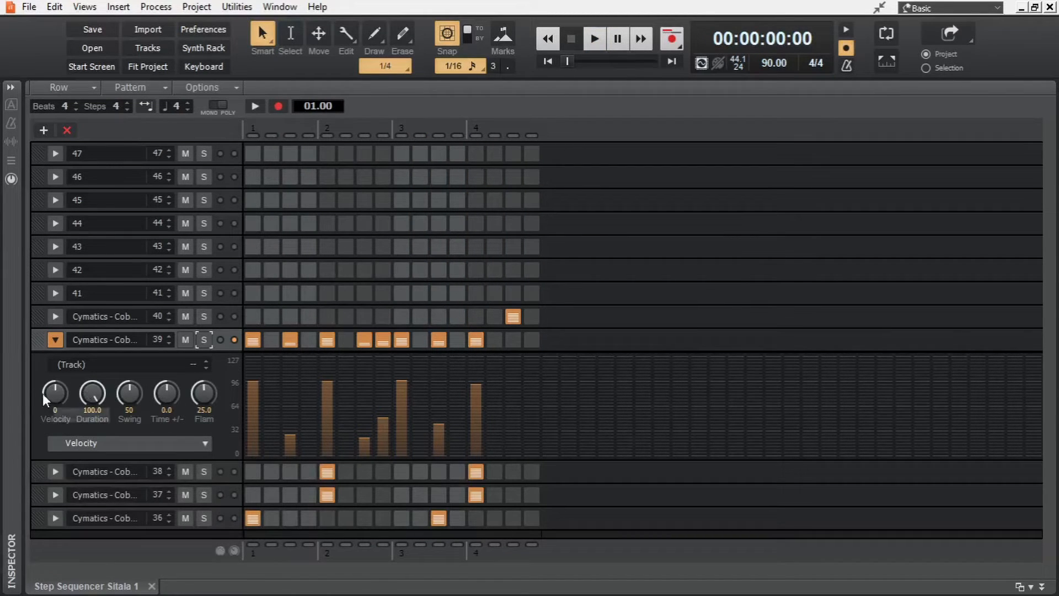
Step: Lower row 39's overall velocity offset to -82 and play the row soloed
mouse_move(51, 401)
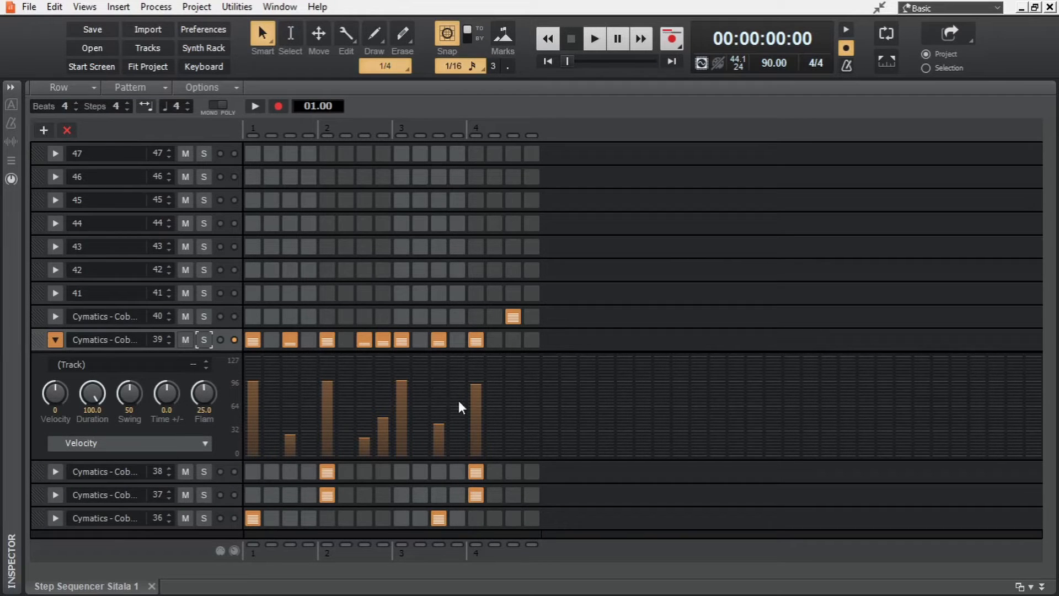
left_click_drag(55, 392, 58, 396)
key("space")
key("space")
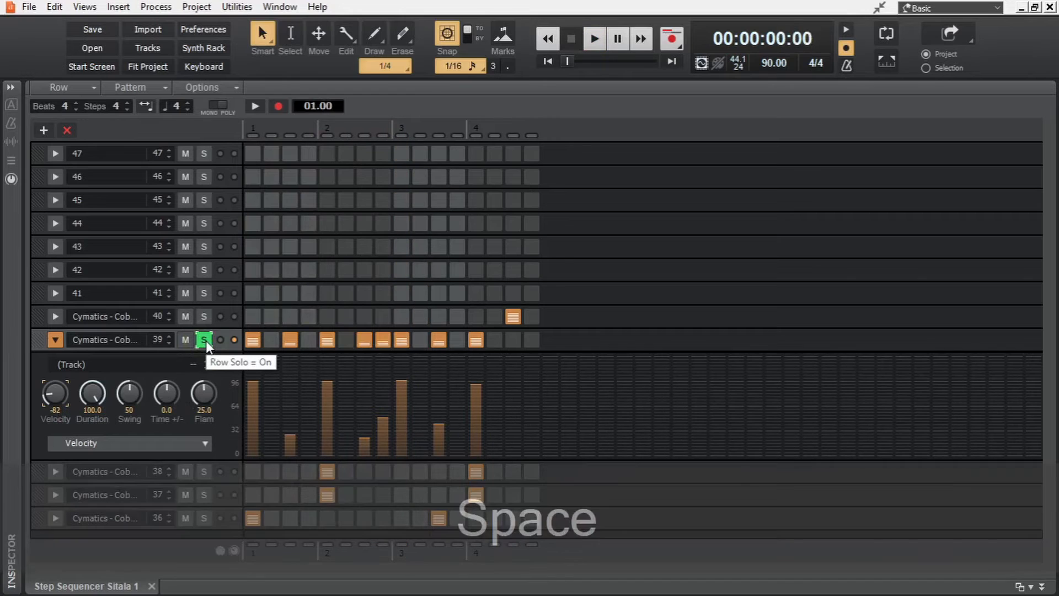
Step: Raise row 39's velocity offset to 80, play the pattern, and reset the offset to 0
left_click_drag(51, 395, 83, 364)
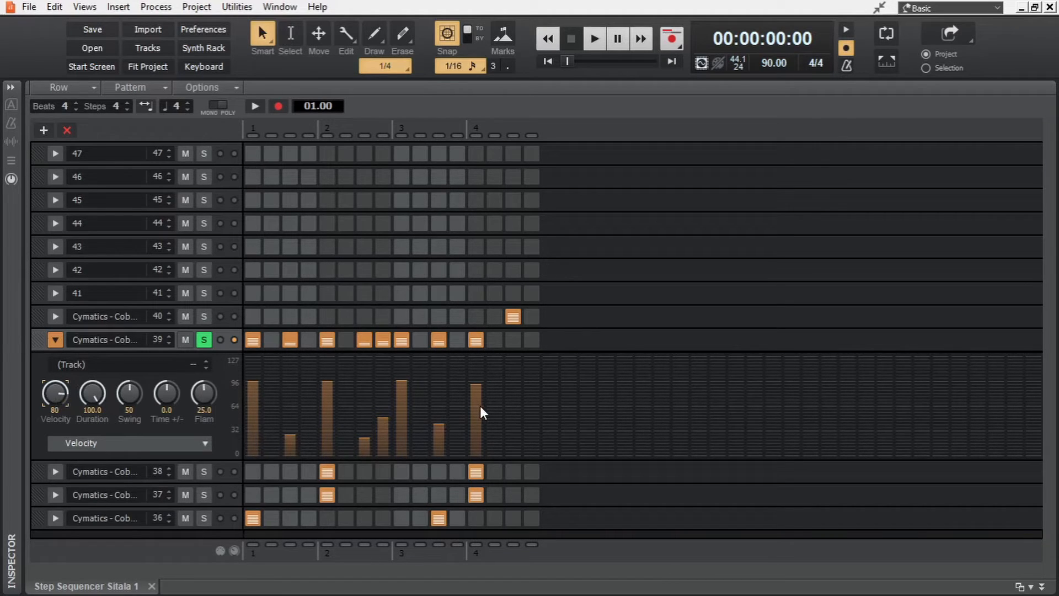
key("space")
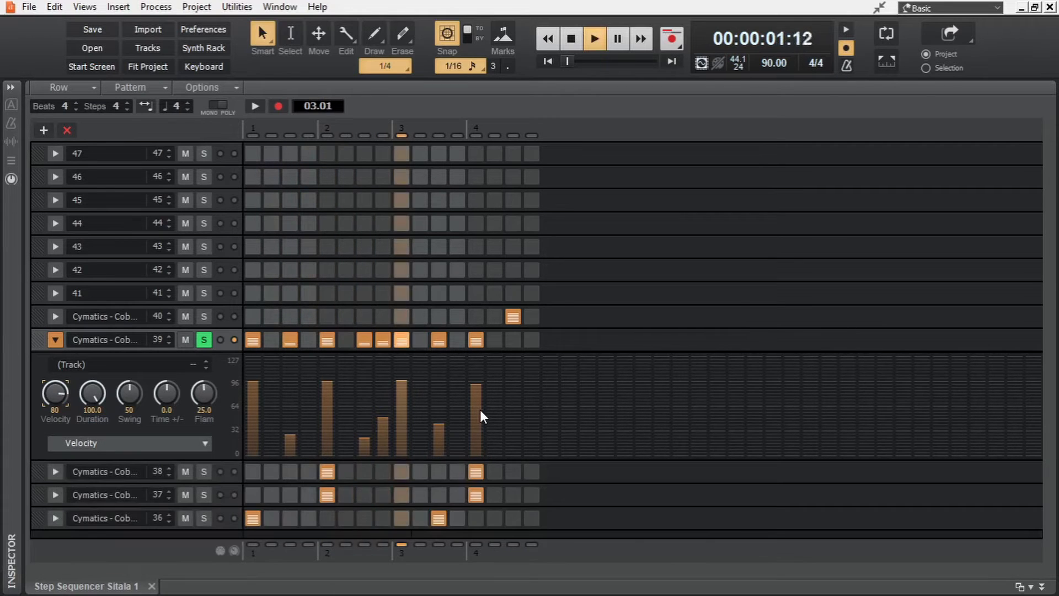
key("space")
double_click(59, 401)
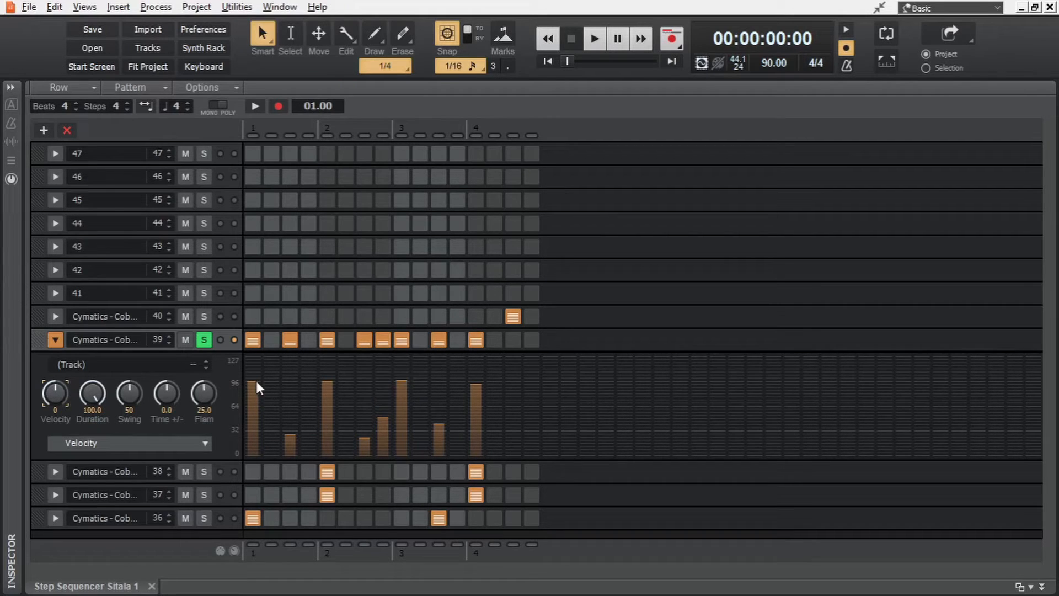
Step: Open row 39's Adjust Velocity Multiplier settings and accept the multiplier of 1.000
right_click(115, 339)
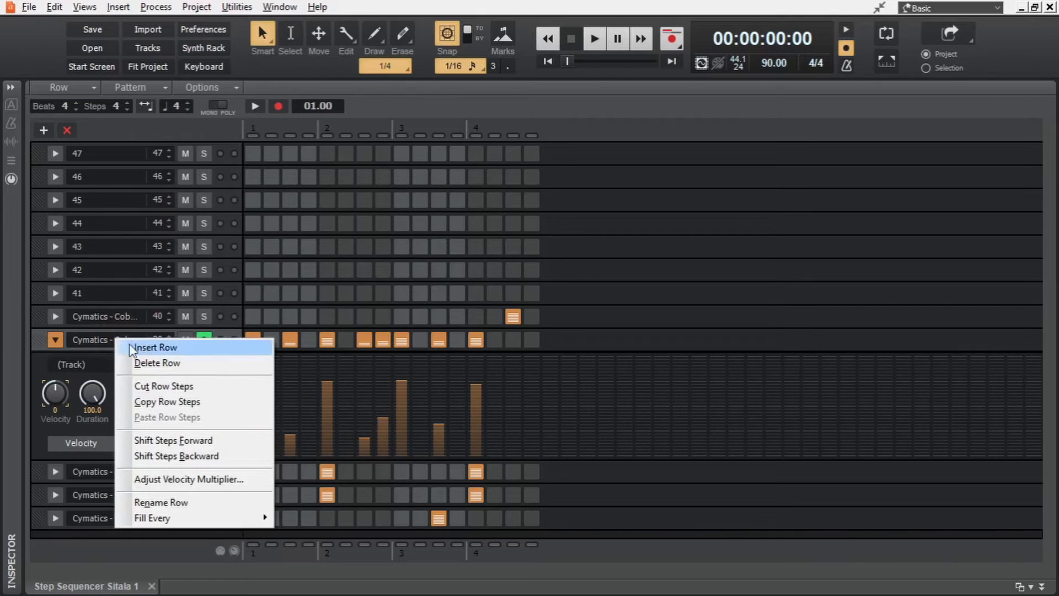
left_click(205, 485)
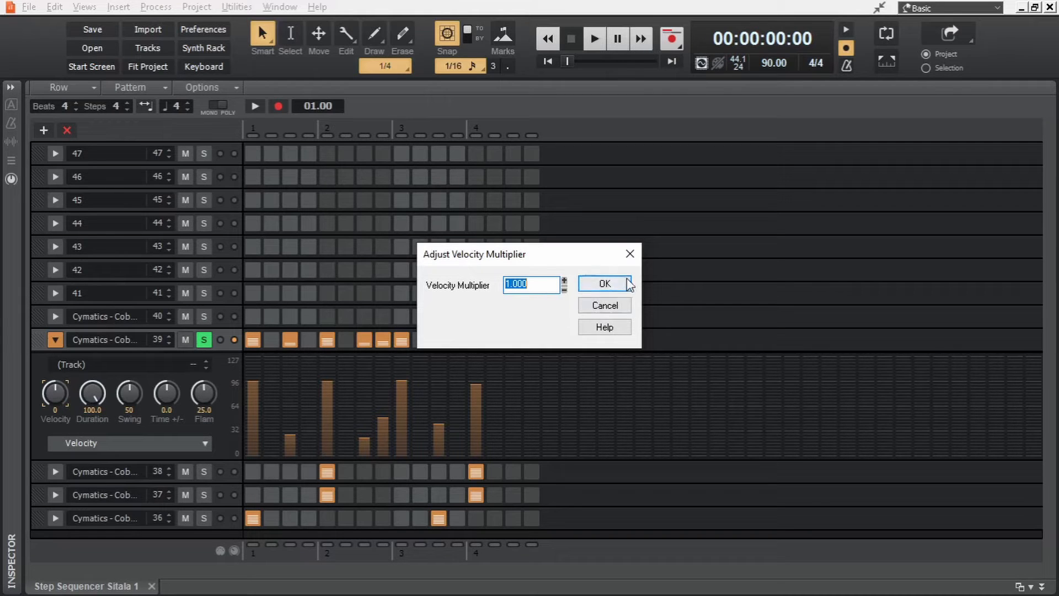
left_click(605, 284)
Step: Show the Track view above the Step Sequencer and fit the Sitala 1 clip's notes to its width
mouse_move(88, 402)
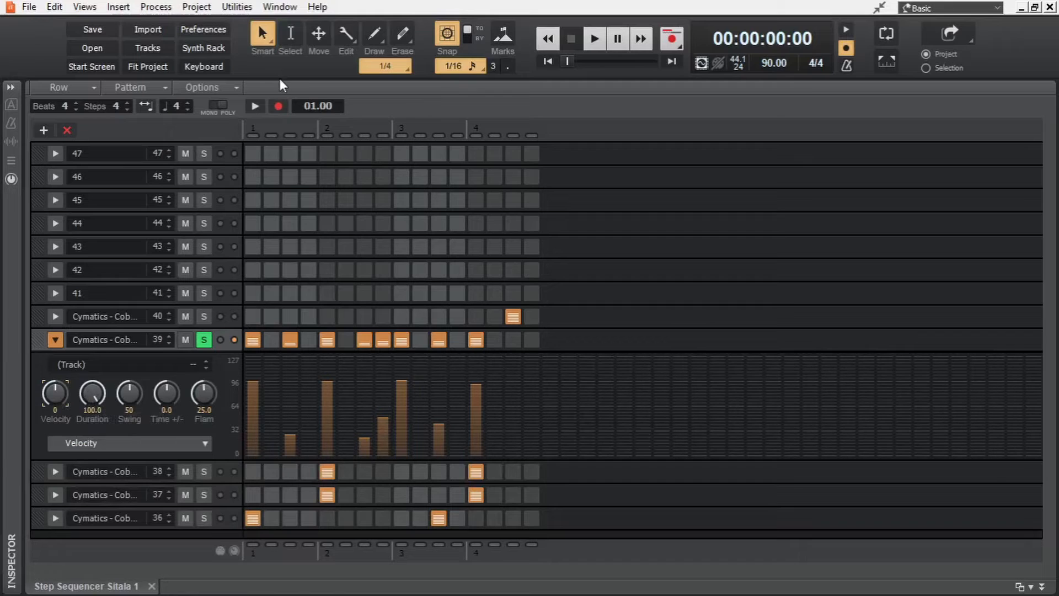
left_click_drag(280, 80, 267, 234)
key("c")
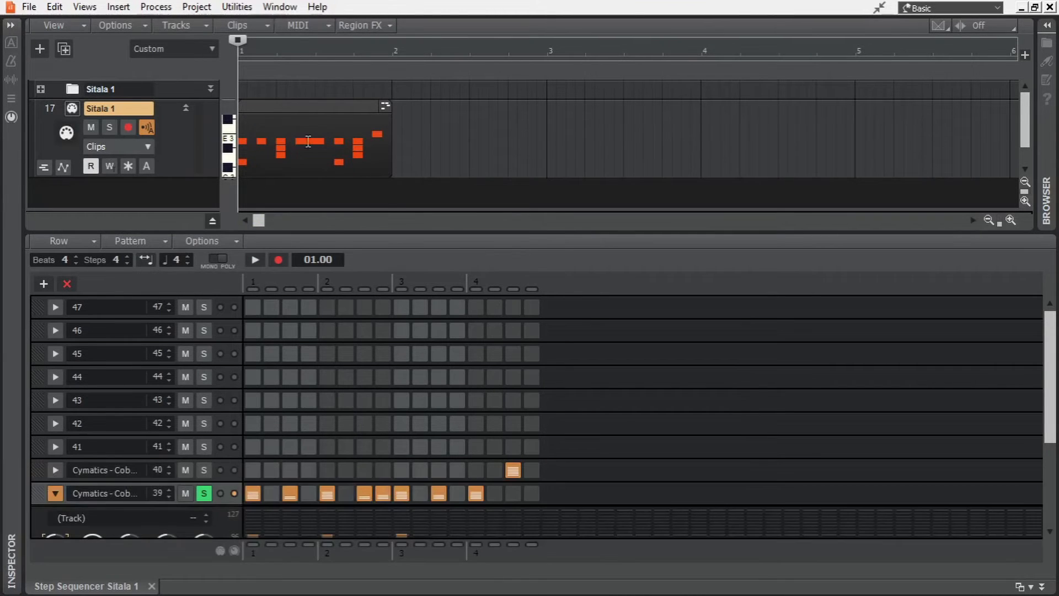
key("shift+f")
scroll(392, 174, "down", 3)
scroll(392, 174, "up", 3)
left_click_drag(1028, 127, 1031, 135)
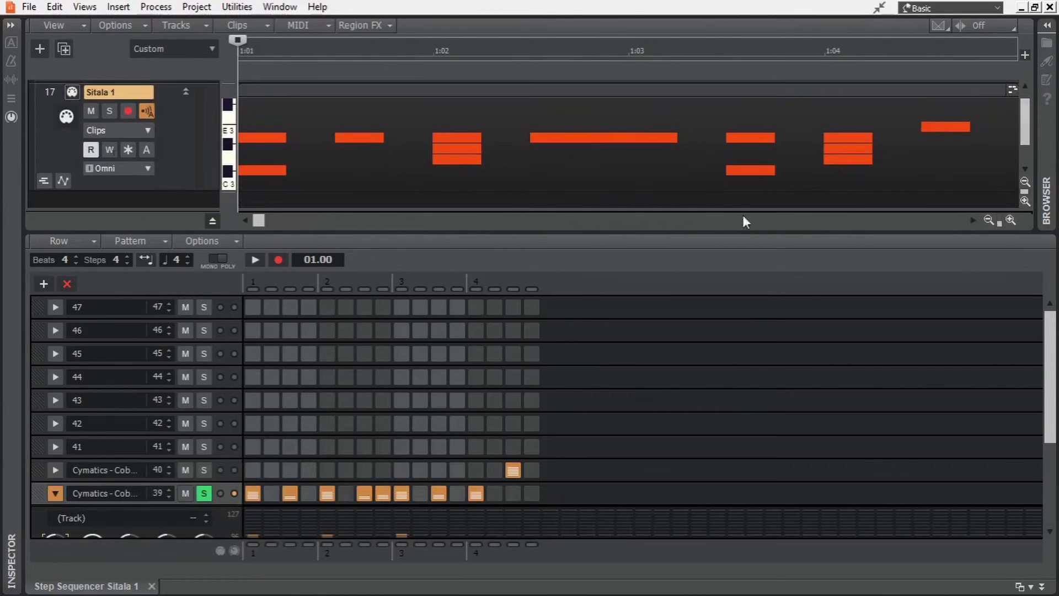
Step: Shorten row 39's note duration to 14.6, then set it to 26.4
scroll(386, 371, "down", 3)
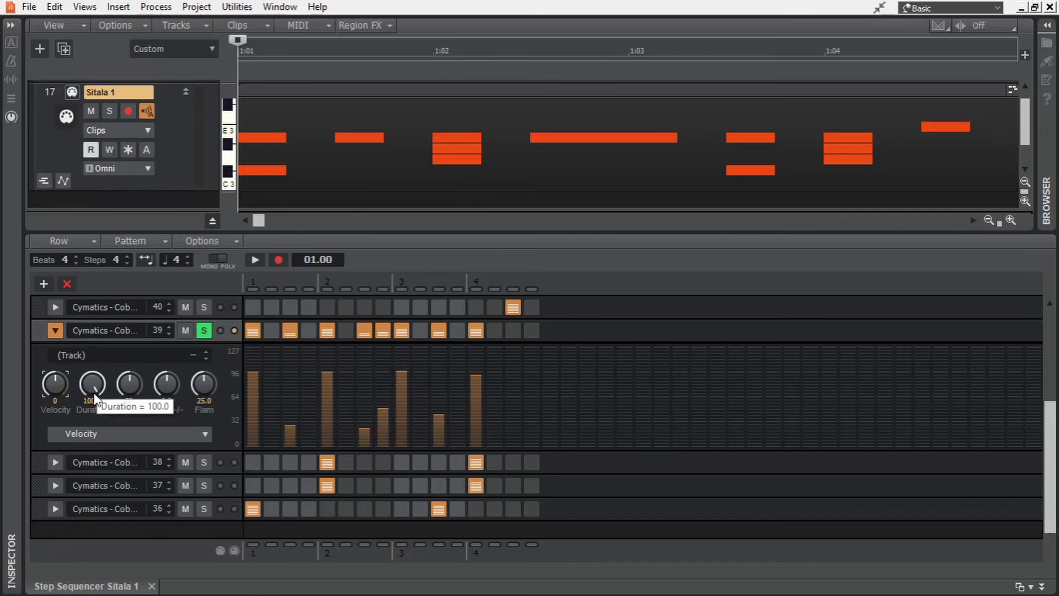
left_click_drag(97, 390, 123, 356)
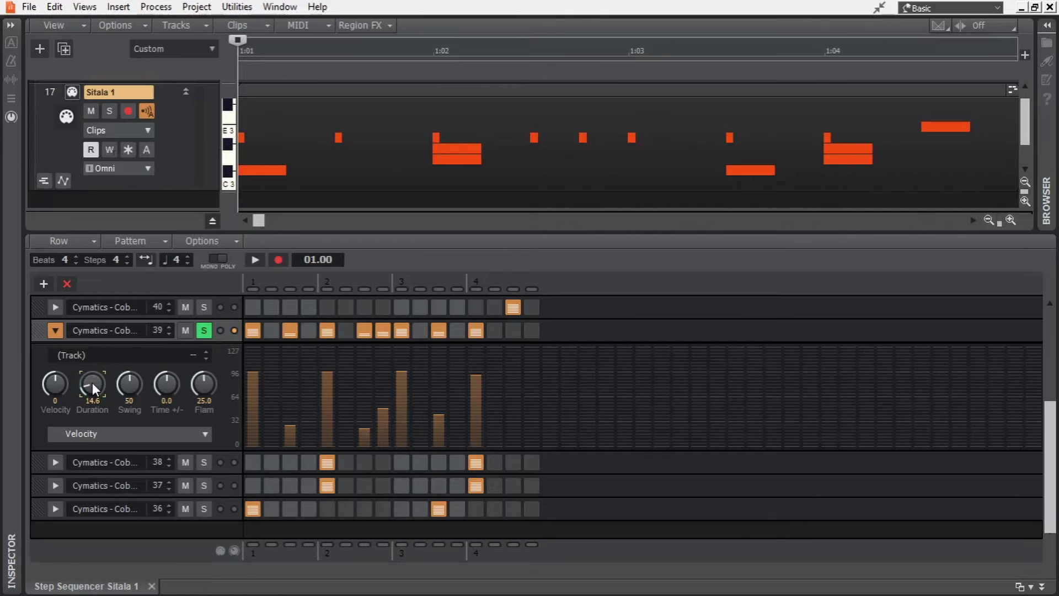
scroll(93, 389, "down", 5)
left_click_drag(92, 388, 94, 398)
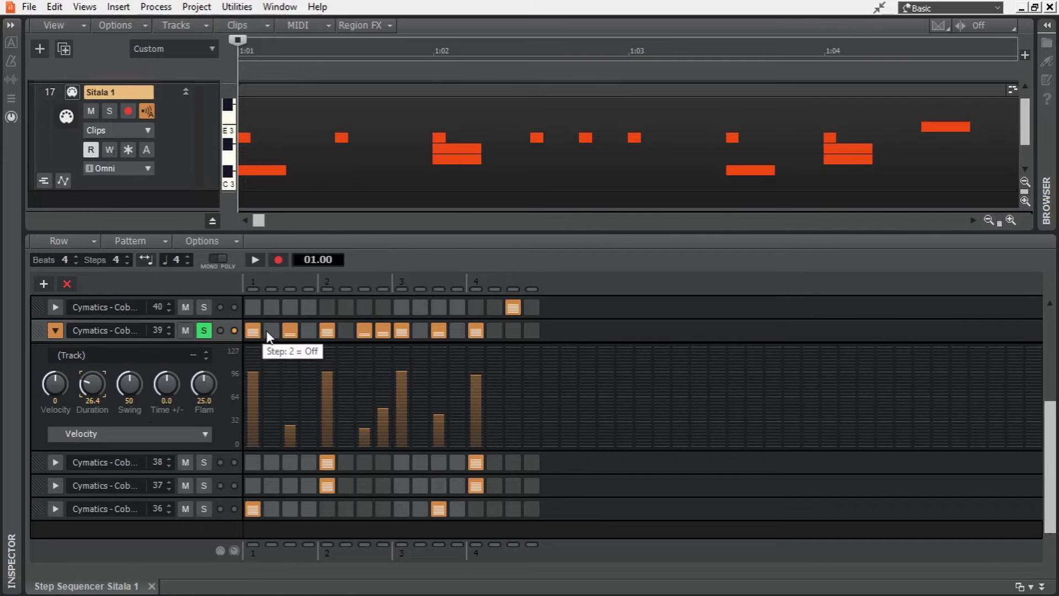
Step: Fill all of row 39's empty steps, set its swing to 71, and play the pattern with the row unsoloed
left_click_drag(270, 331, 539, 336)
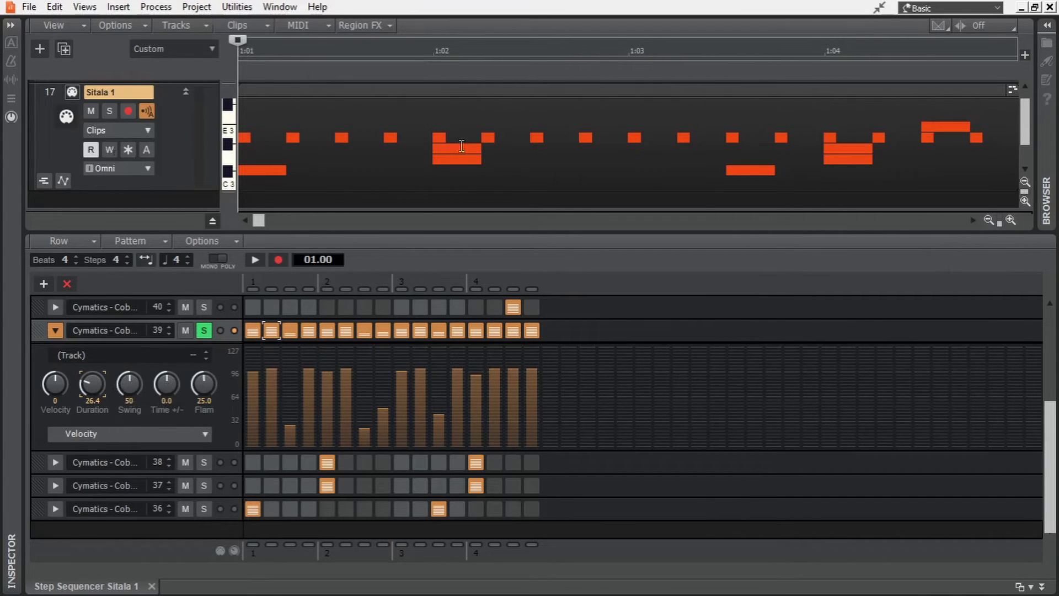
left_click_drag(132, 401, 129, 381)
left_click(204, 330)
key("space")
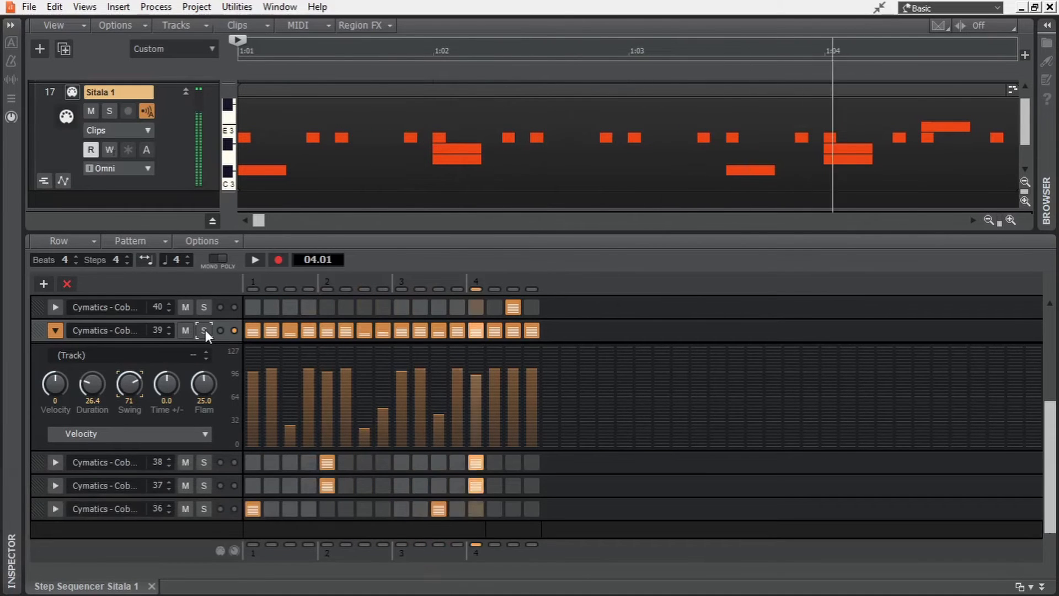
key("space")
Step: Undo row 39's solo change, swing adjustment and filled steps
key("ctrl+z")
key("ctrl+z")
key("ctrl+z")
key("ctrl+z")
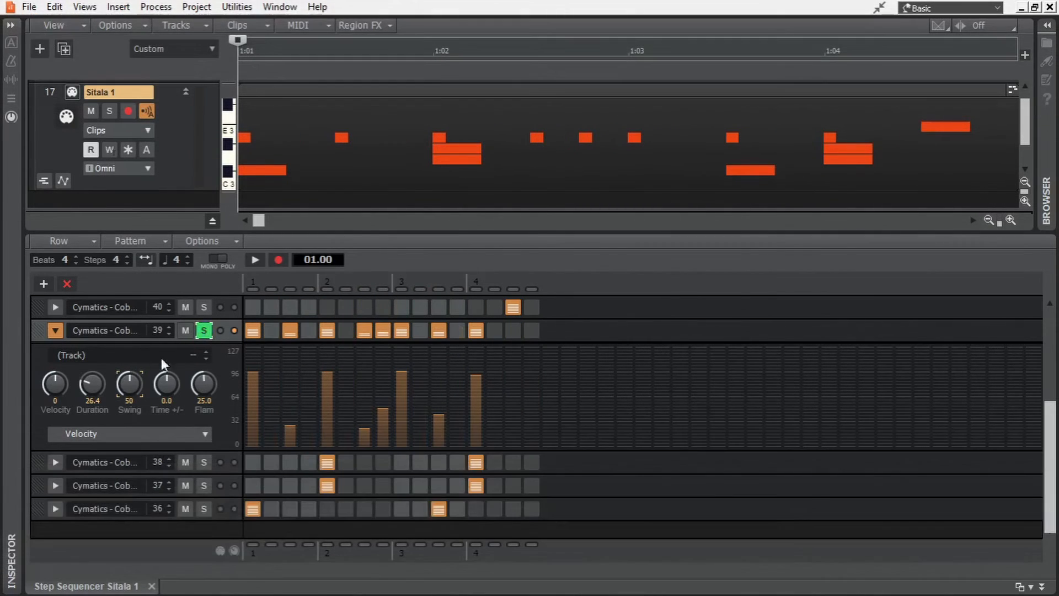
Step: Set row 39's swing to 66 and play the soloed row
left_click_drag(131, 394, 131, 387)
key("space")
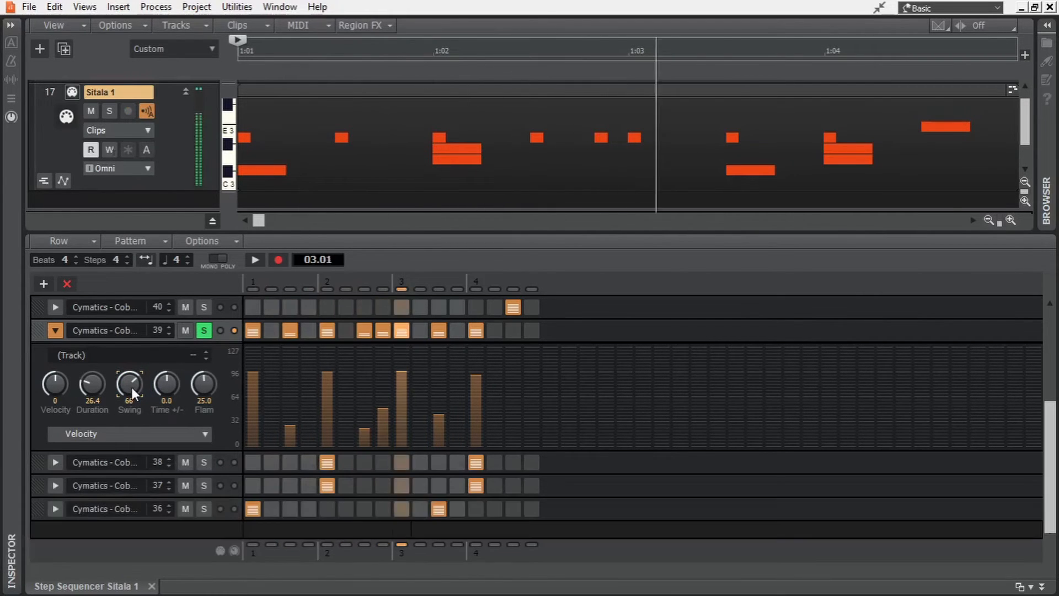
key("space")
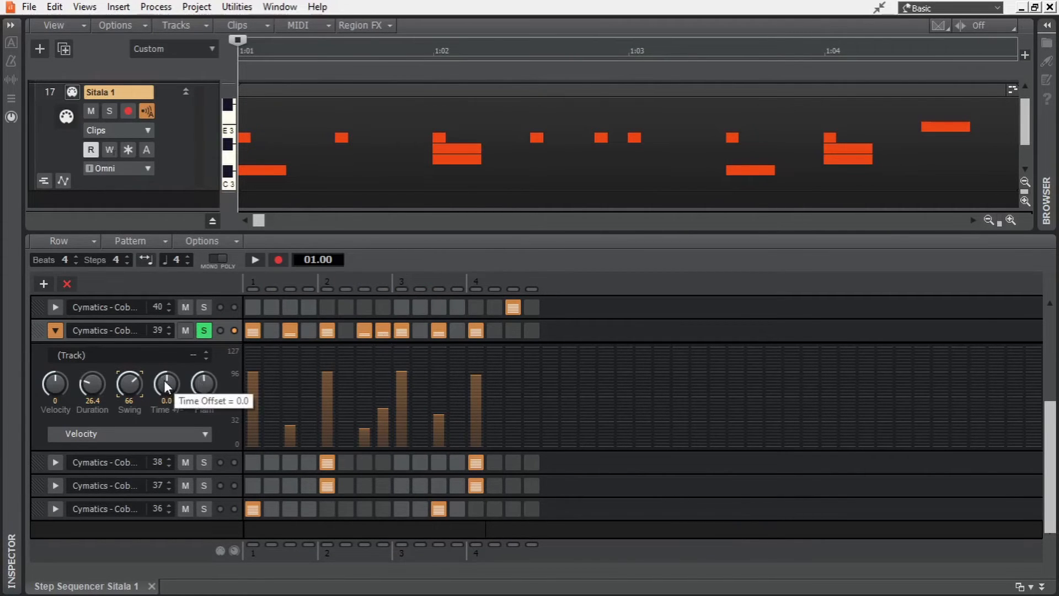
Step: Set row 39's time offset to 13.4, unsolo the row, and play the pattern
left_click_drag(166, 385, 186, 346)
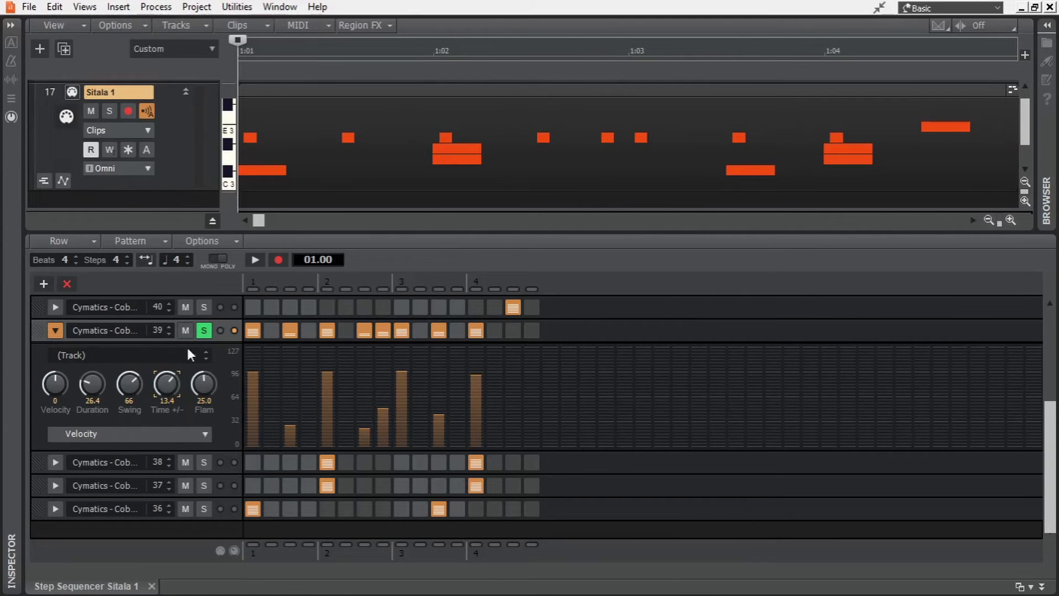
left_click(210, 329)
key("space")
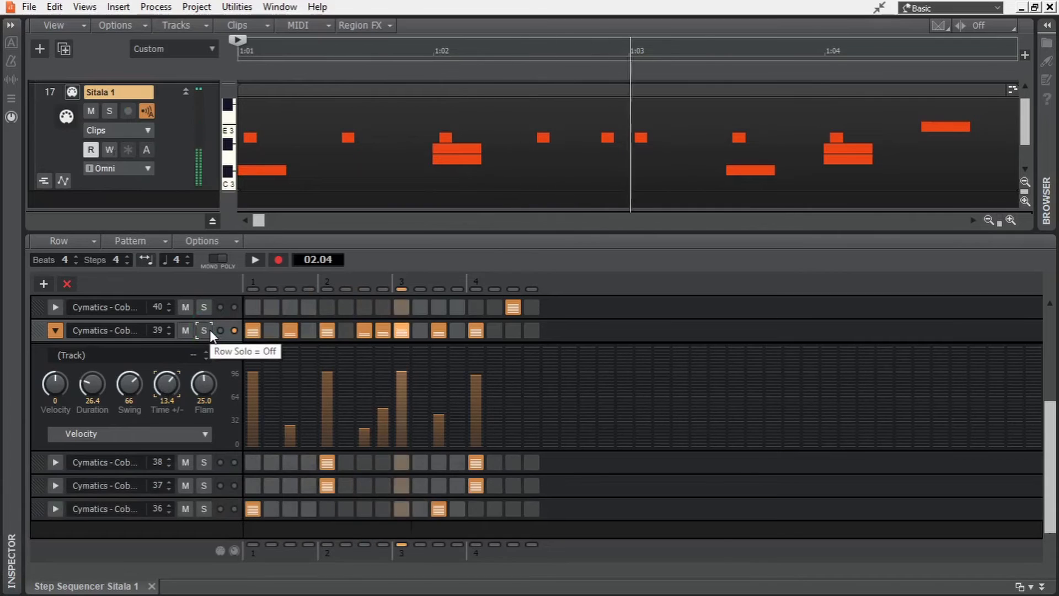
key("space")
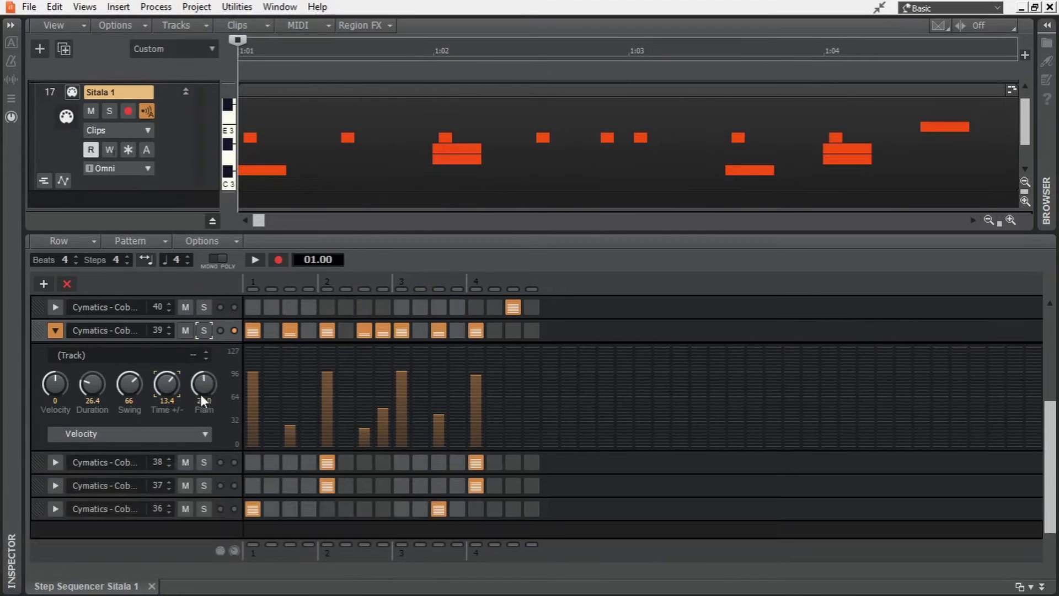
Step: Collapse row 39, change row 42's note to 38, and solo that row with a flam on step 3
left_click(55, 330)
scroll(54, 331, "up", 5)
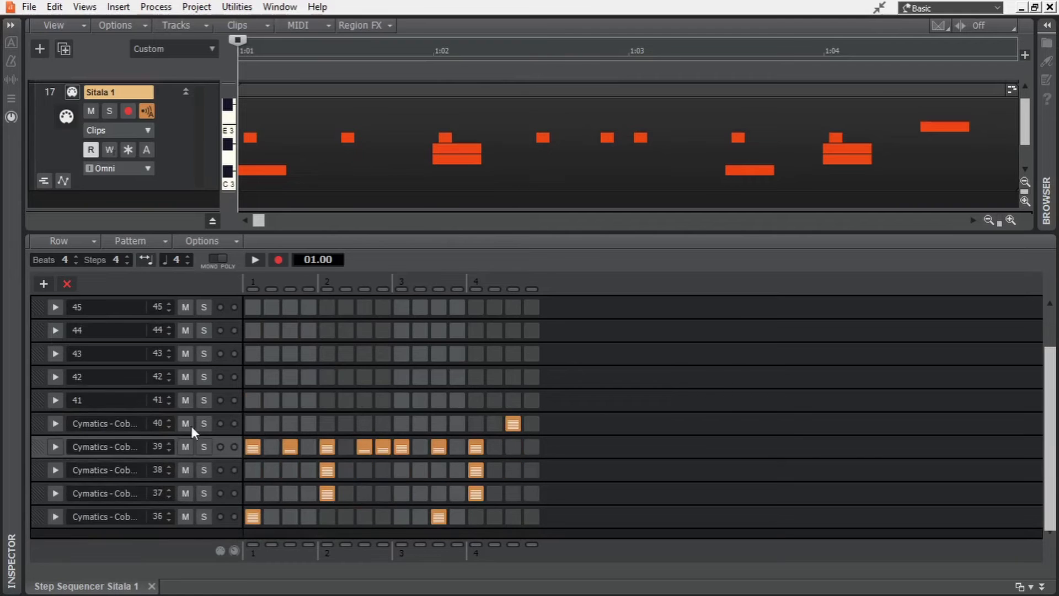
double_click(157, 376)
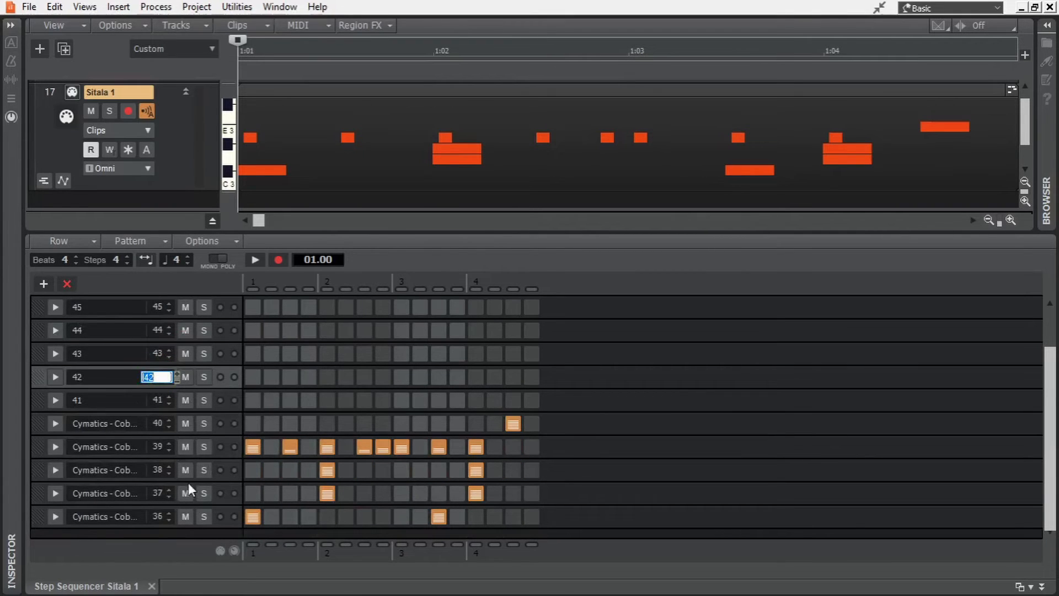
type("38")
key("Return")
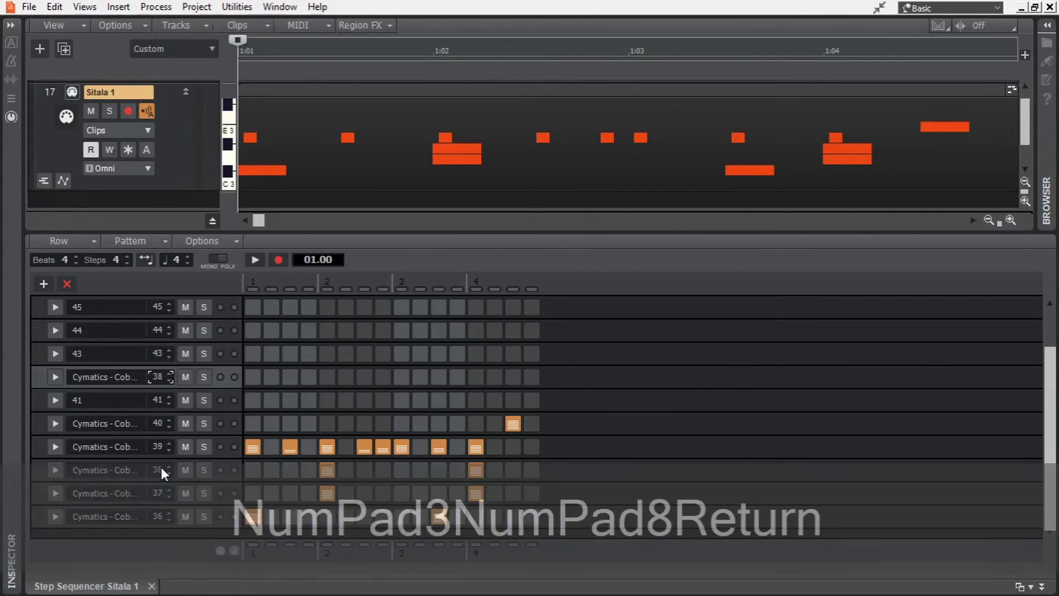
left_click(200, 380)
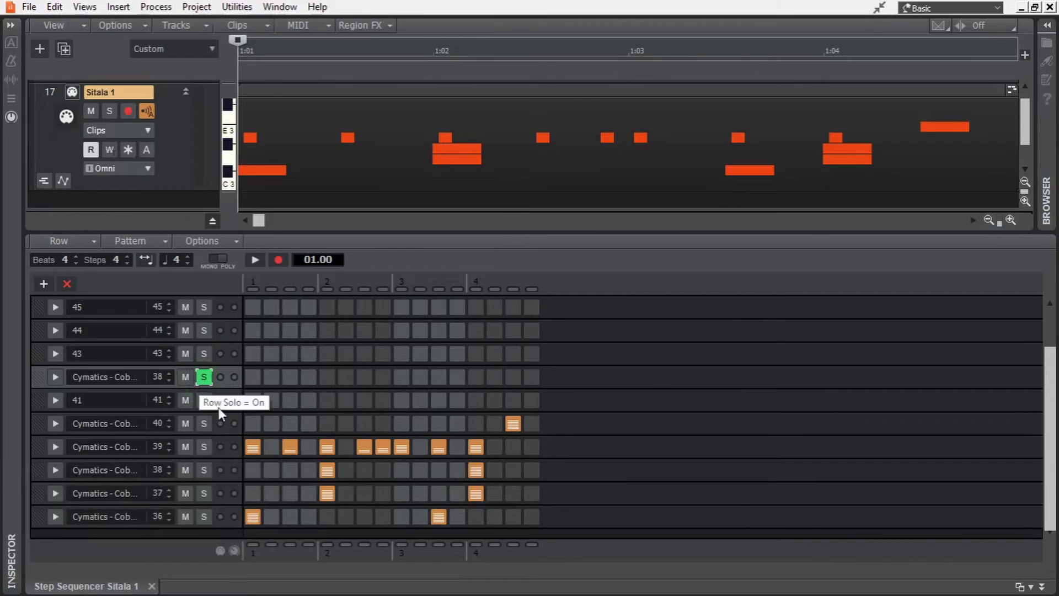
left_click(290, 377)
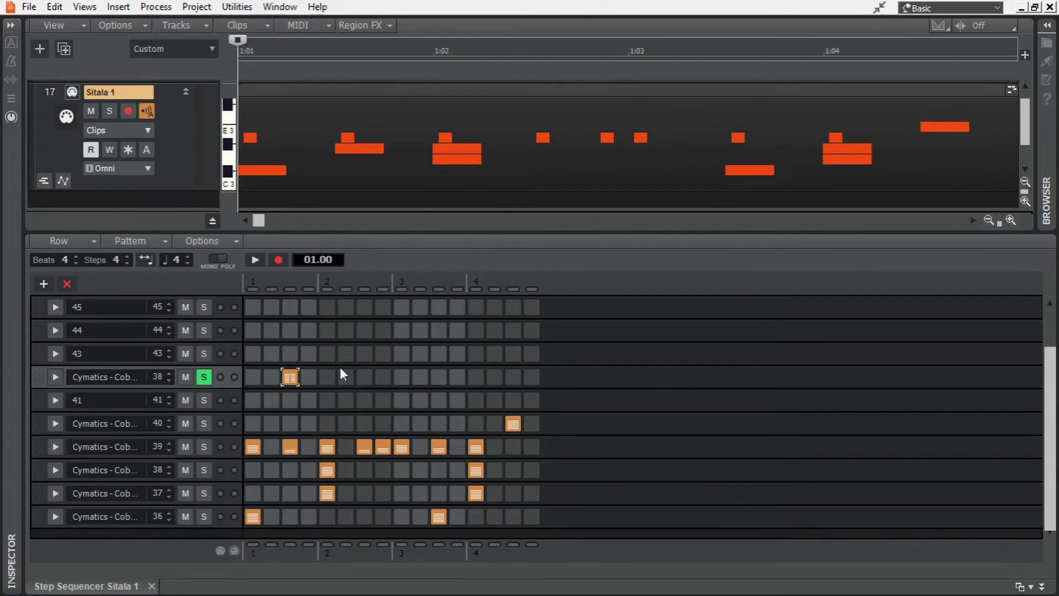
Step: Expand the soloed note 38 row, set its duration to 22.3 and flam to 25.5, and play it
left_click(54, 377)
mouse_move(92, 430)
left_mouse_down()
mouse_move(124, 402)
mouse_move(91, 432)
left_mouse_up()
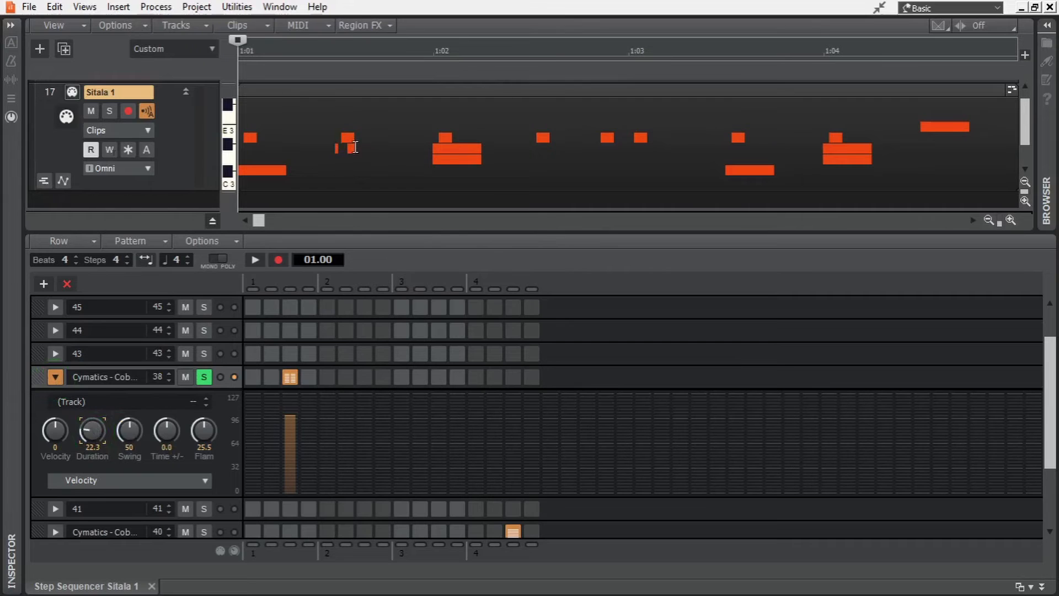
key("space")
key("space")
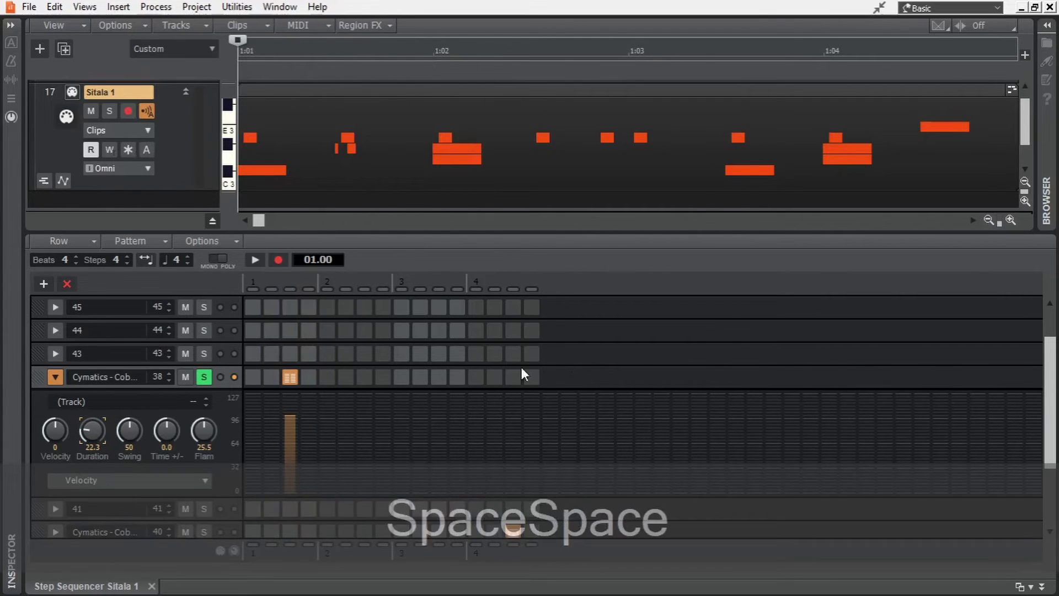
Step: Set the soloed note 38 row's flam to 10.5 and play it, then raise the flam to 40.1
left_click_drag(203, 437, 232, 395)
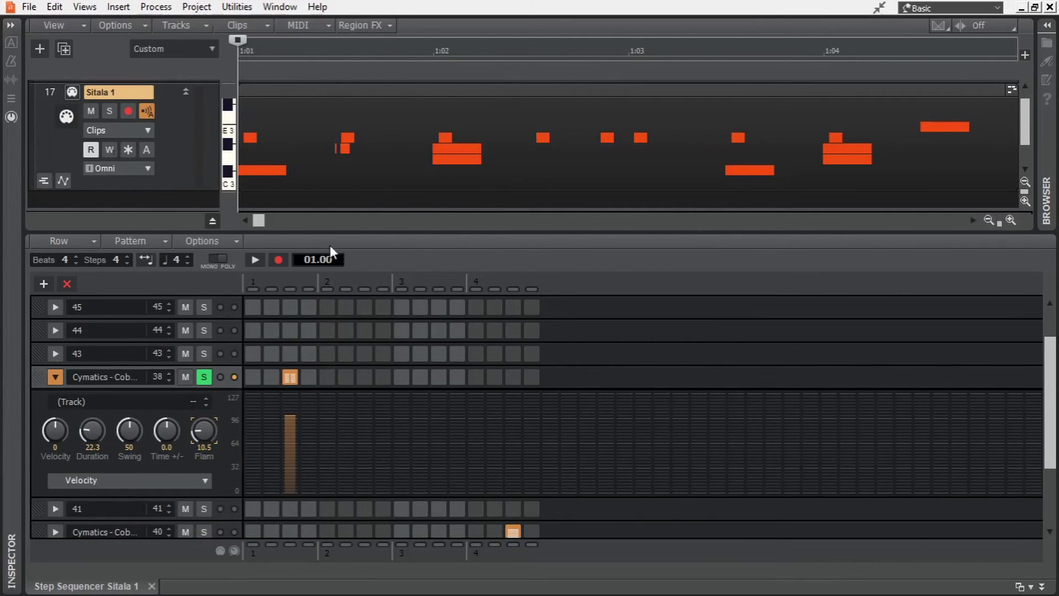
key("space")
key("space")
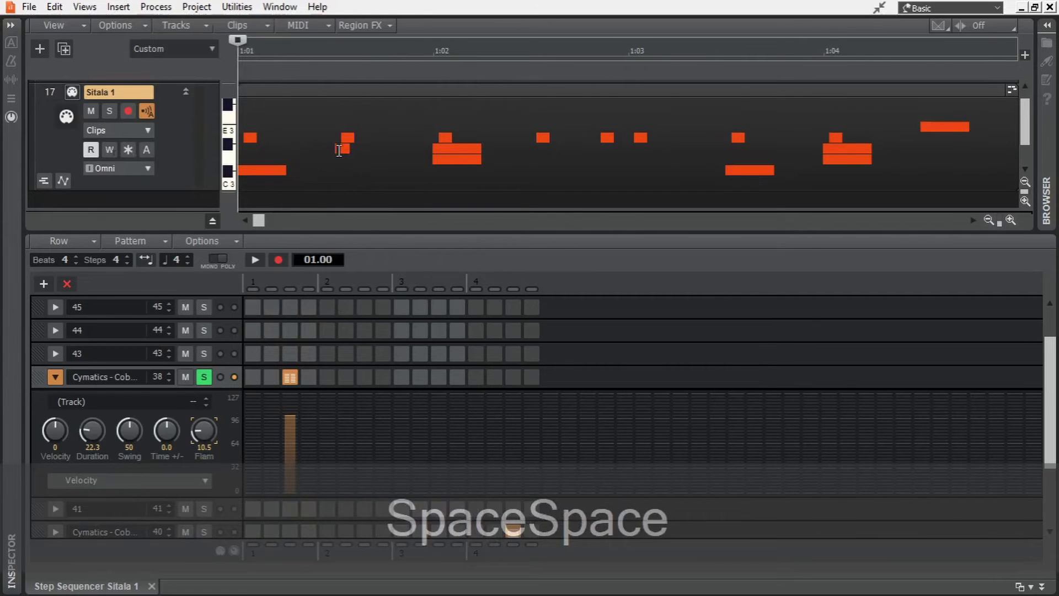
left_click_drag(205, 436, 232, 397)
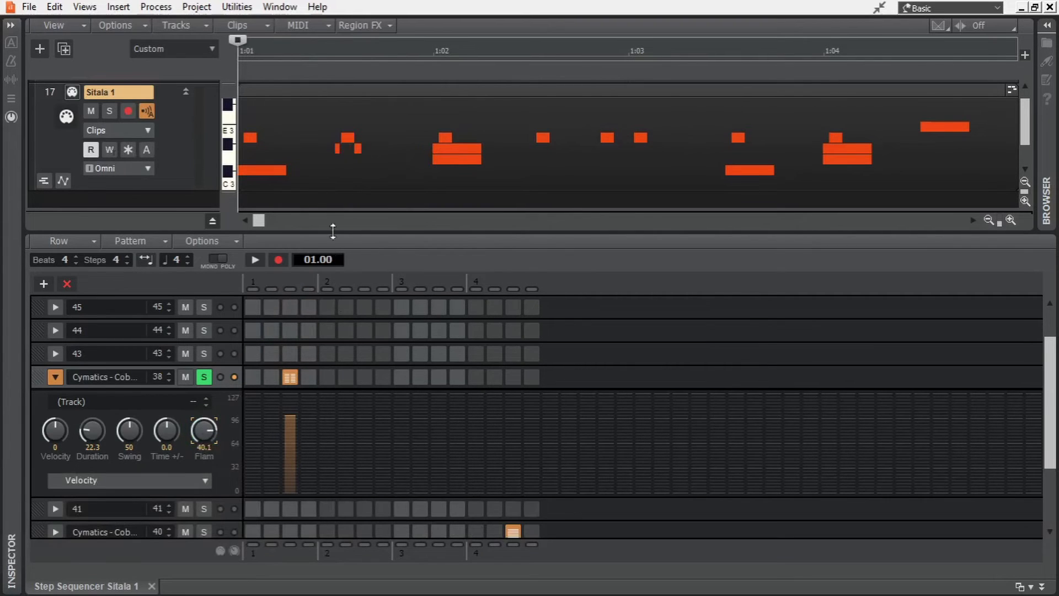
Step: Play the soloed flam row and unsolo it, set its note to 42, and collapse the row
key("space")
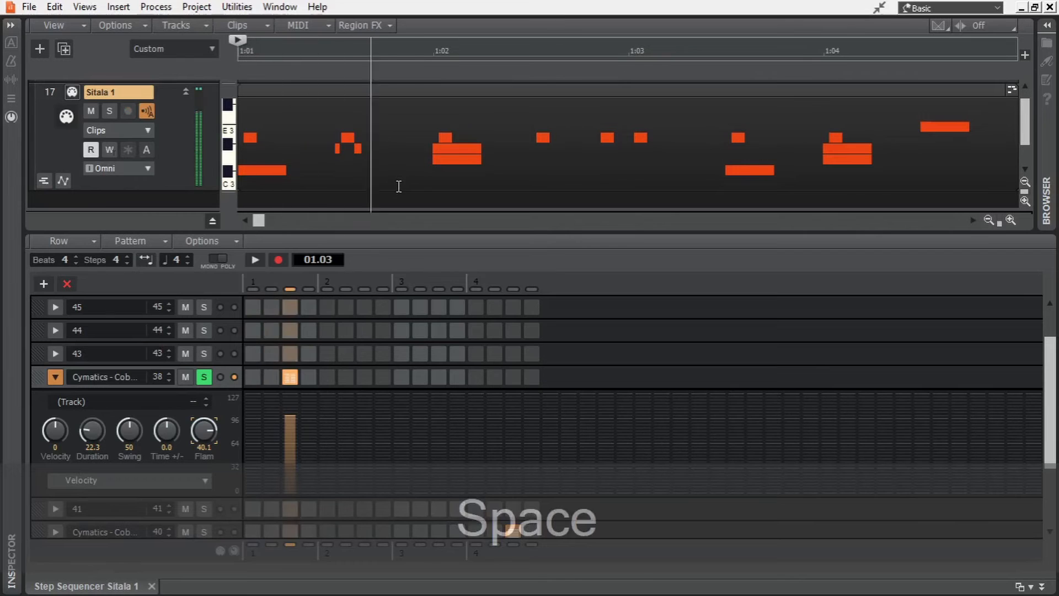
key("space")
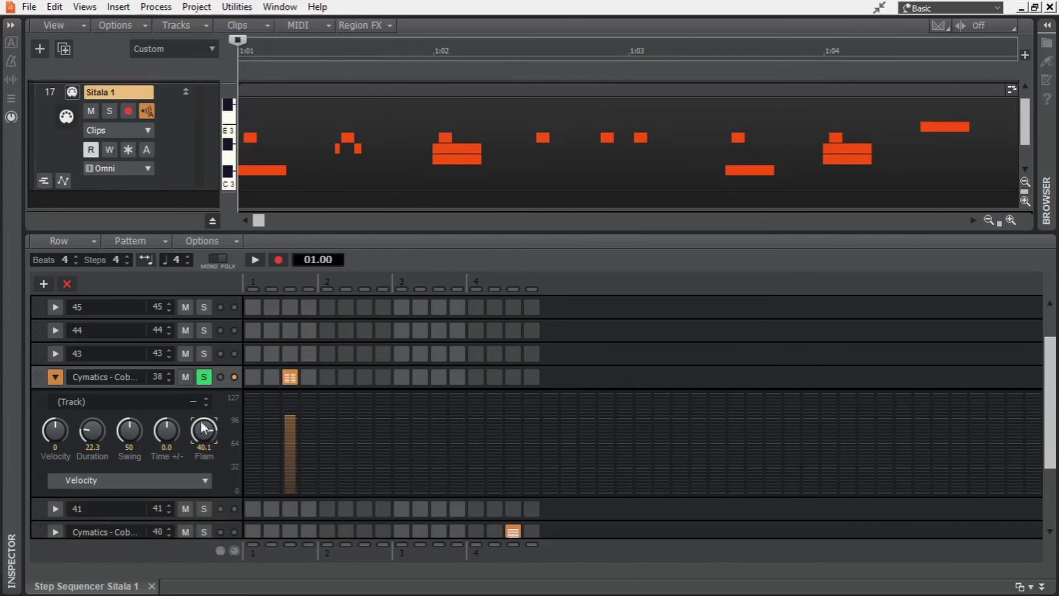
left_click(202, 379)
double_click(159, 376)
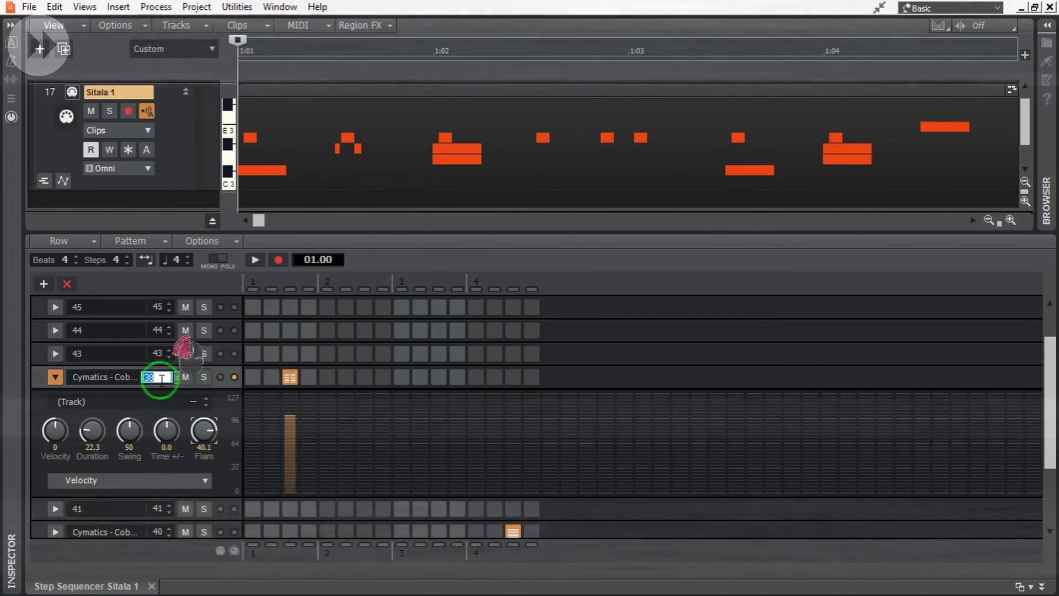
type("42")
key("Return")
left_click(55, 377)
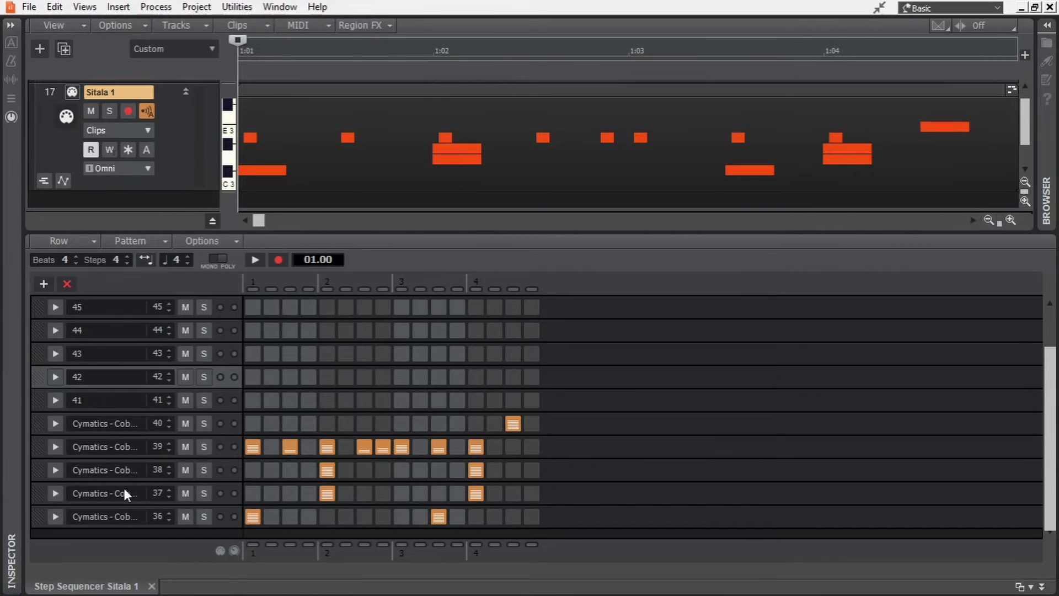
Step: Expand row 38, set its time offset to 25.7, and play the pattern
left_click(54, 470)
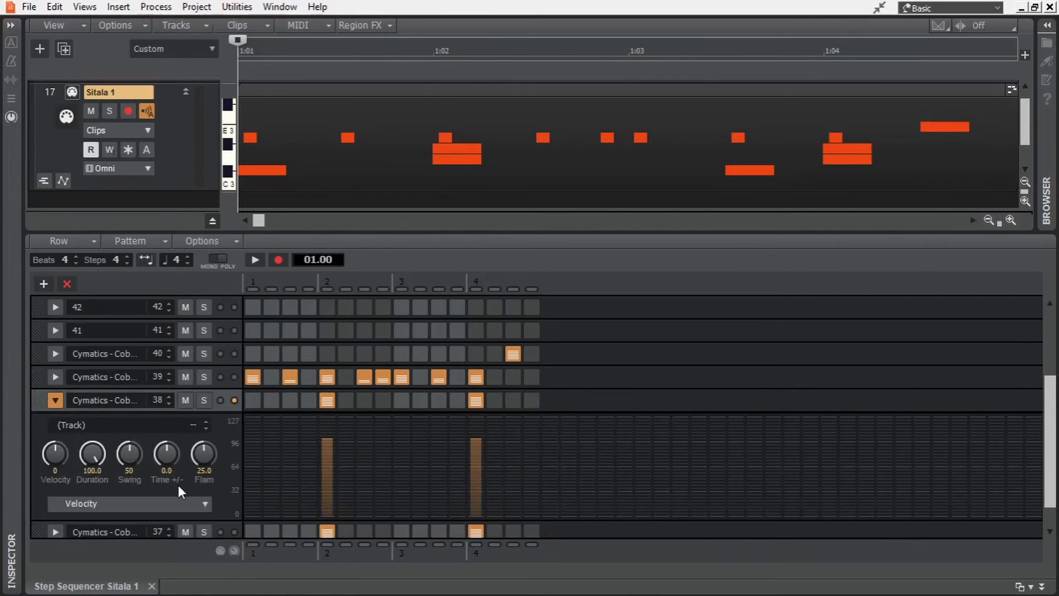
left_click(166, 454)
left_click_drag(167, 453, 368, 468)
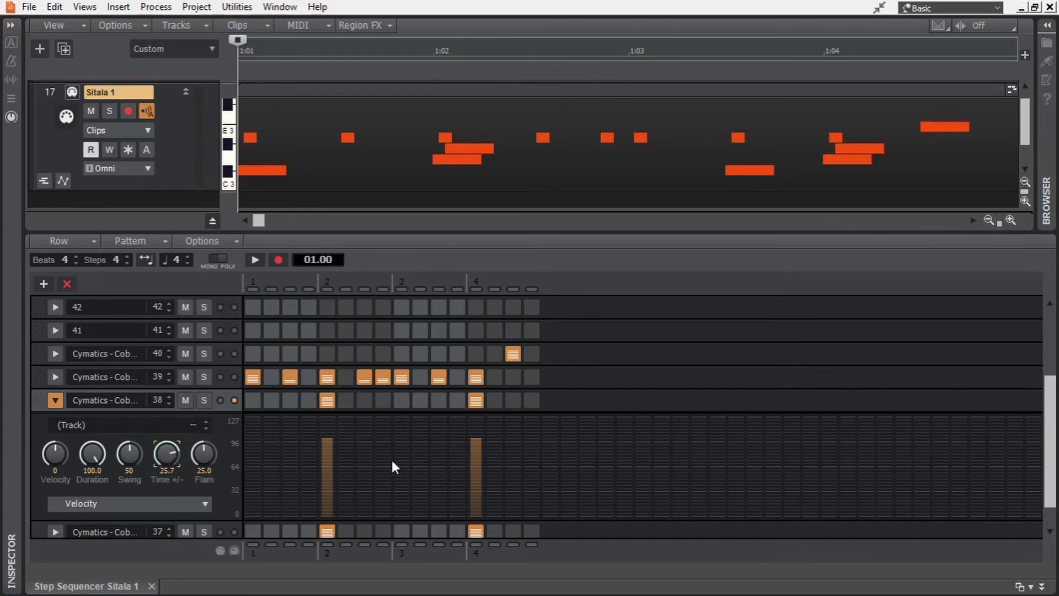
scroll(391, 467, "down", 1)
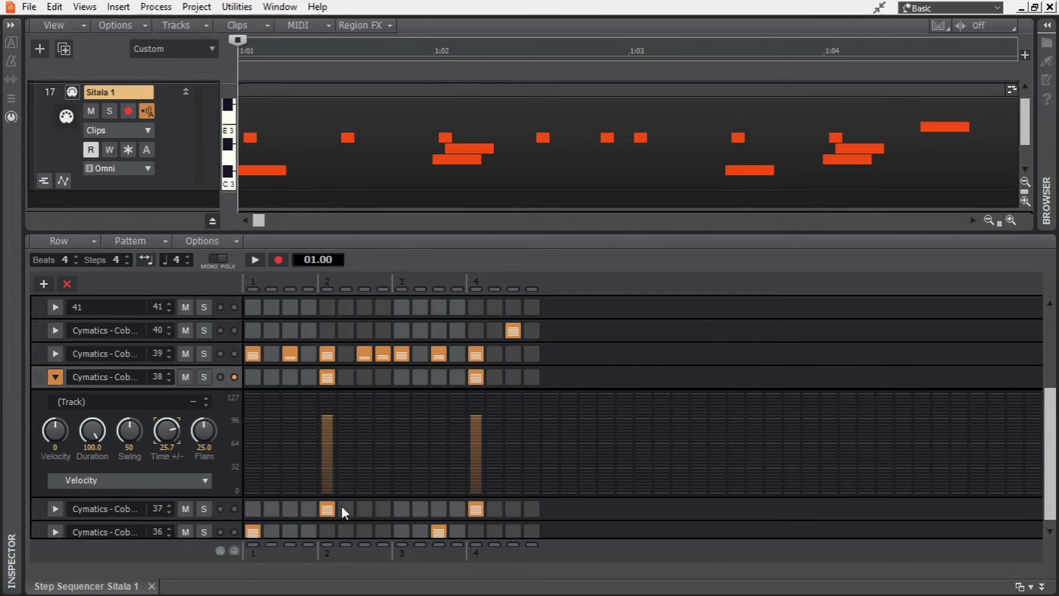
key("space")
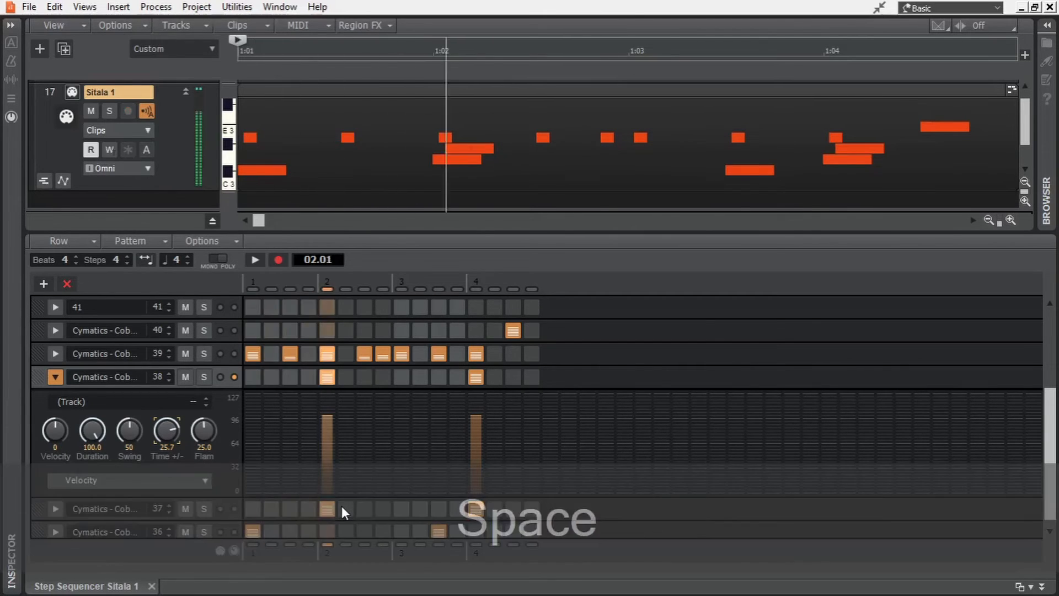
key("space")
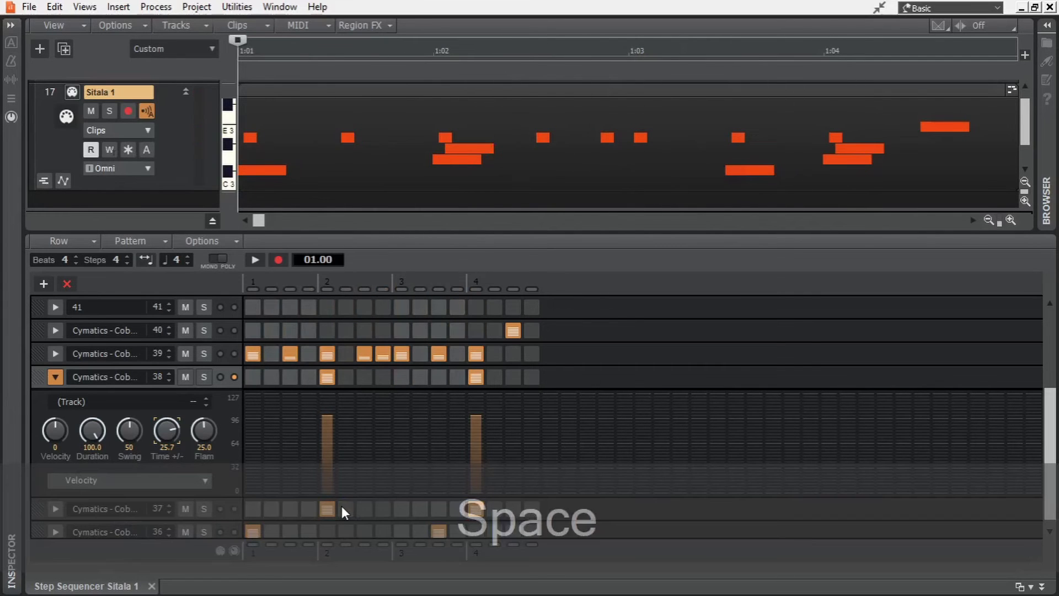
Step: Undo row 38's time offset change and collapse the row
key("ctrl+z")
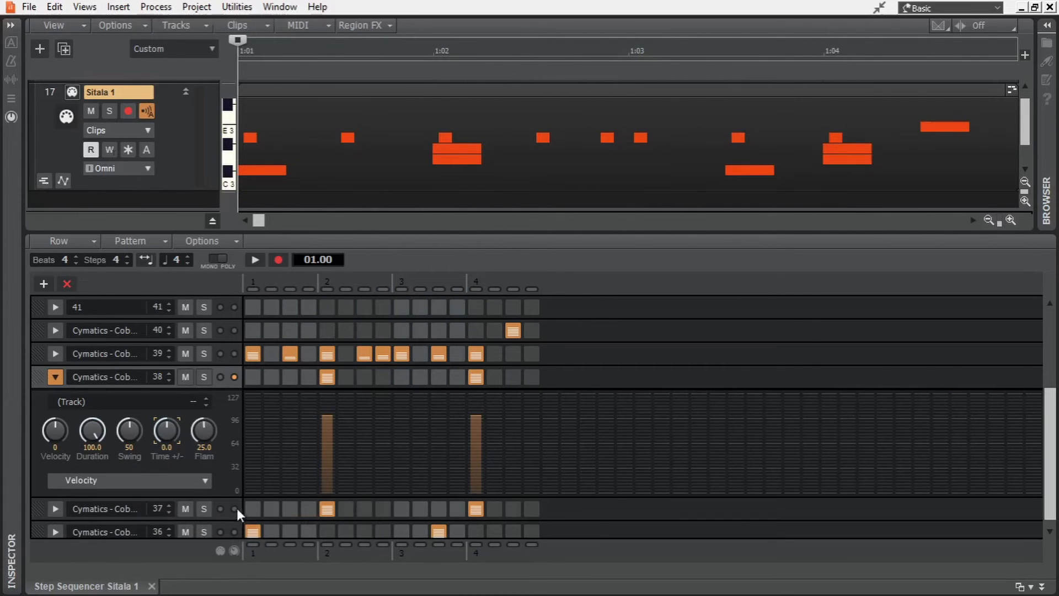
left_click(55, 376)
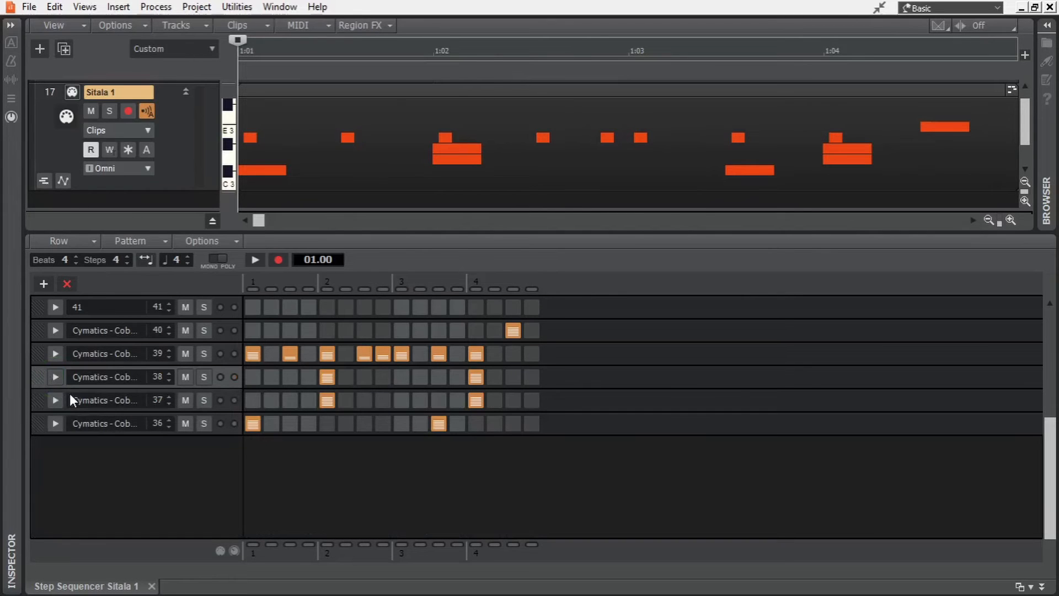
Step: Try expanding row 40 and including rows 39 to 37 in one shared control view, and collapse the group again
left_click(55, 331)
scroll(54, 329, "down", 1)
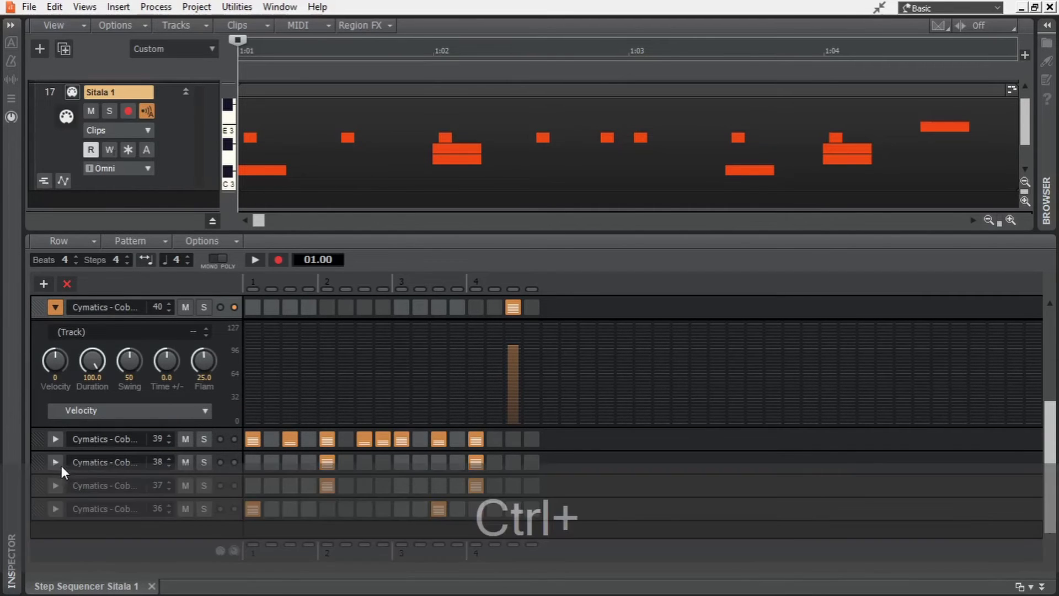
left_click(58, 461, "ctrl")
left_click(61, 312)
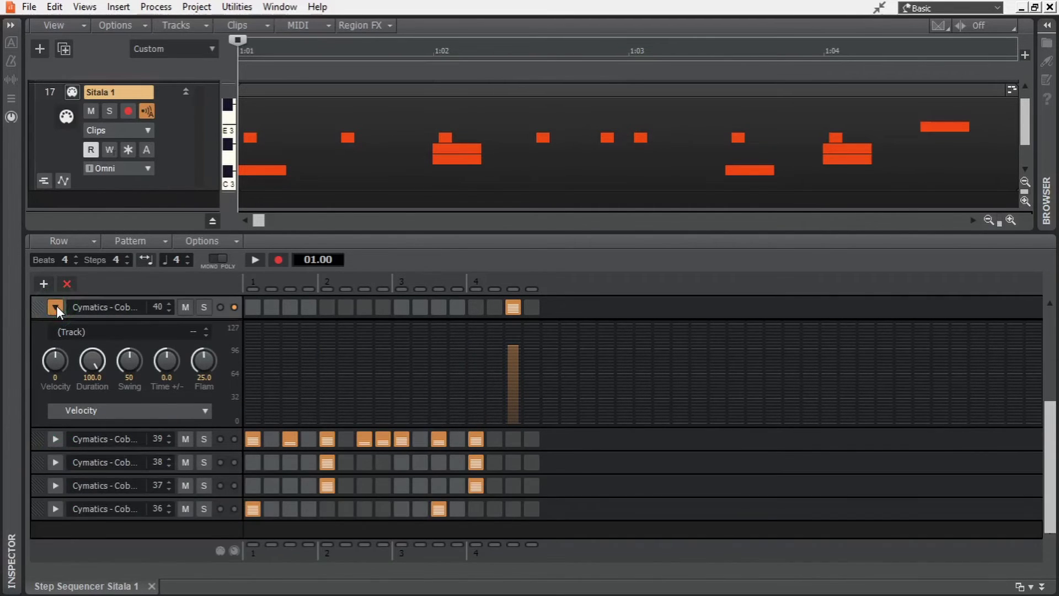
left_click(56, 489, "shift")
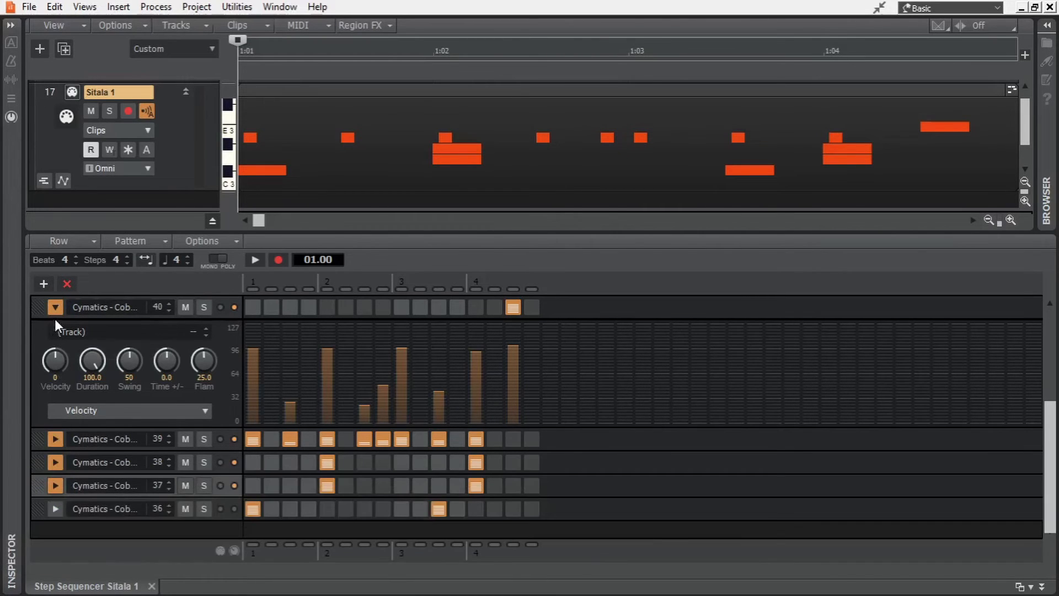
left_click(56, 307)
Step: Expand rows 38 and 37 together, set their shared time offset to 14.8, and raise it to 26.7 during looped playback
left_click(56, 353)
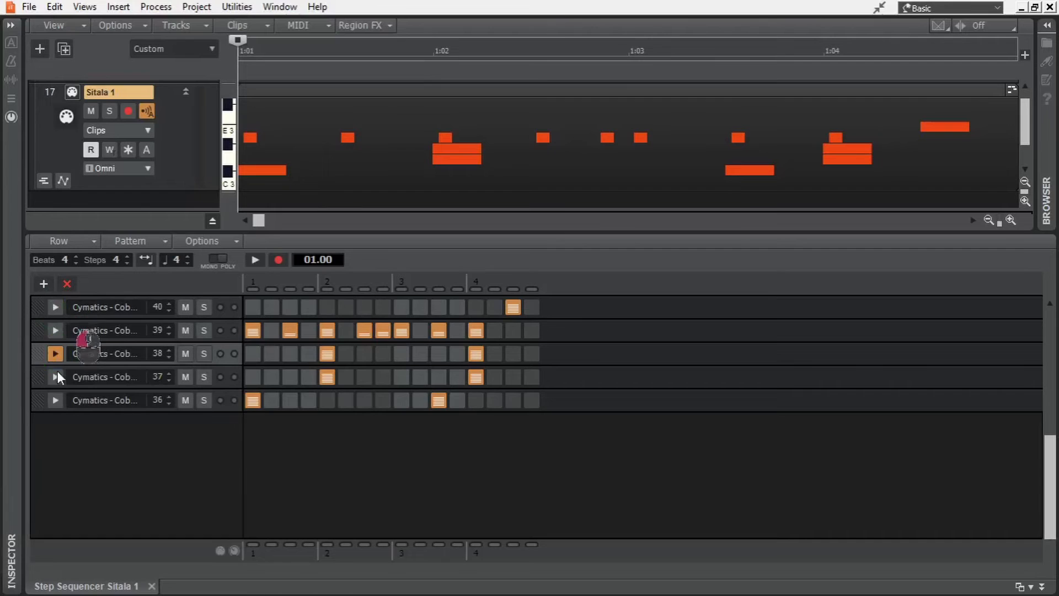
left_click(57, 380, "shift")
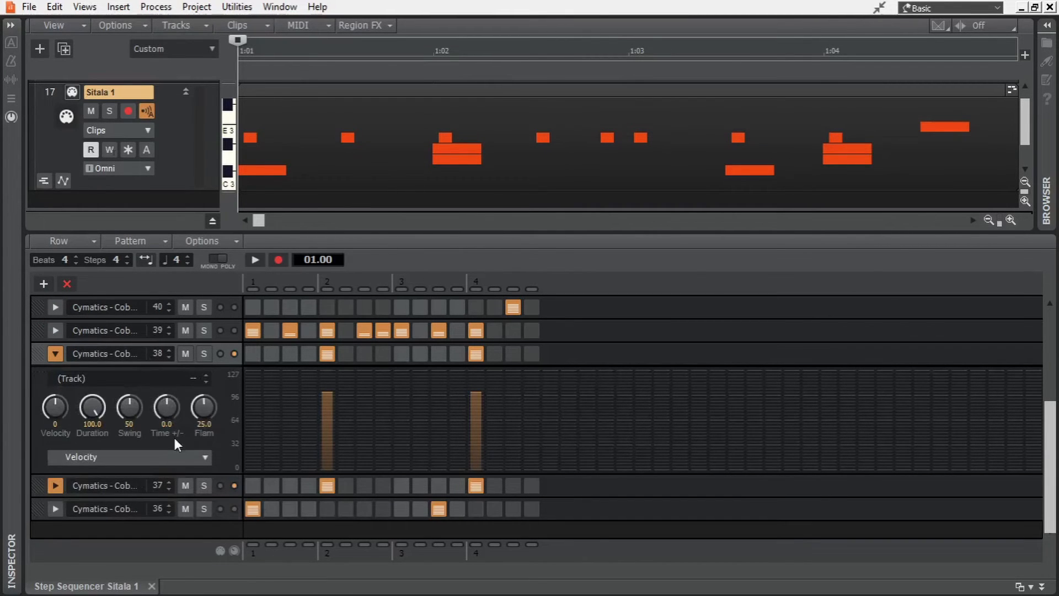
left_click_drag(166, 408, 194, 381)
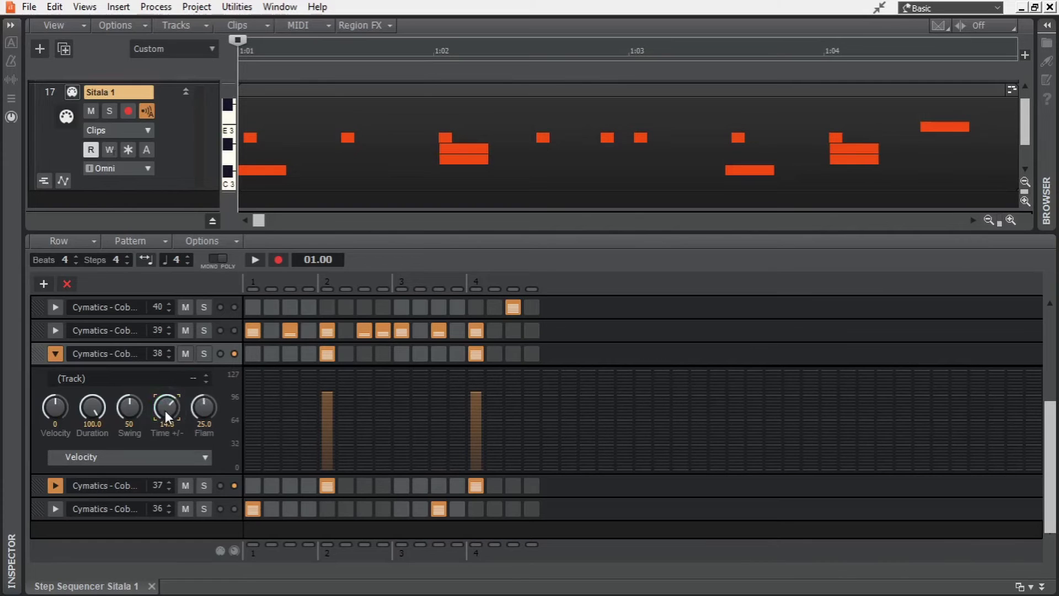
key("ctrl+shift+space")
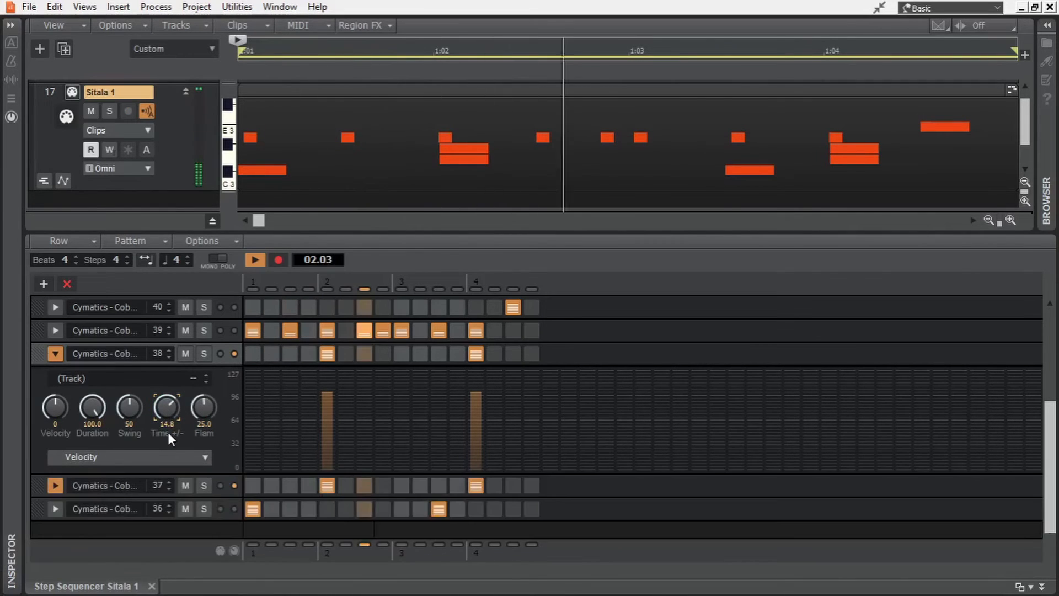
left_click_drag(170, 428, 167, 412)
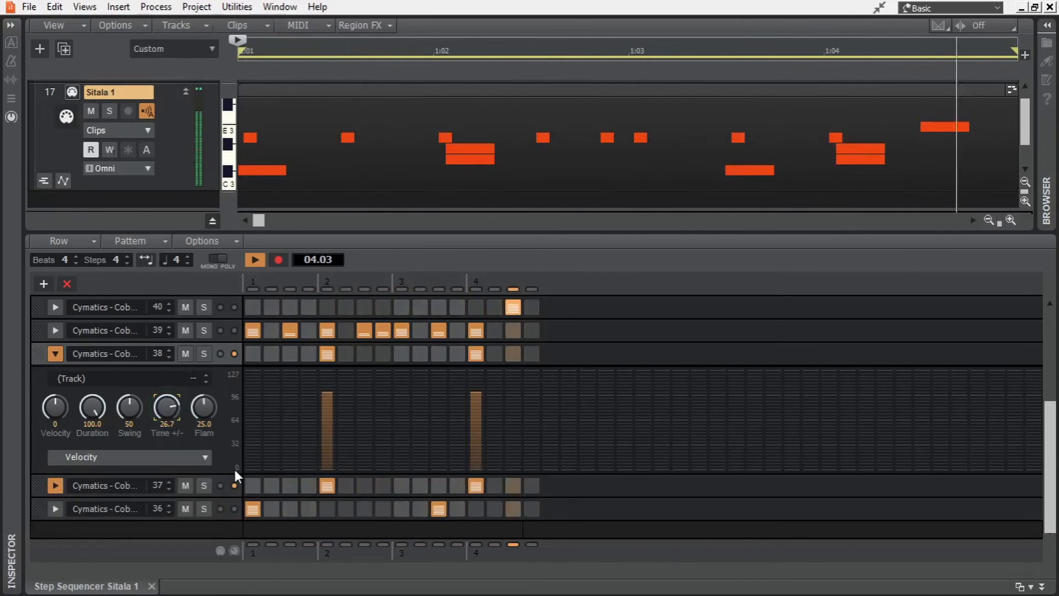
key("space")
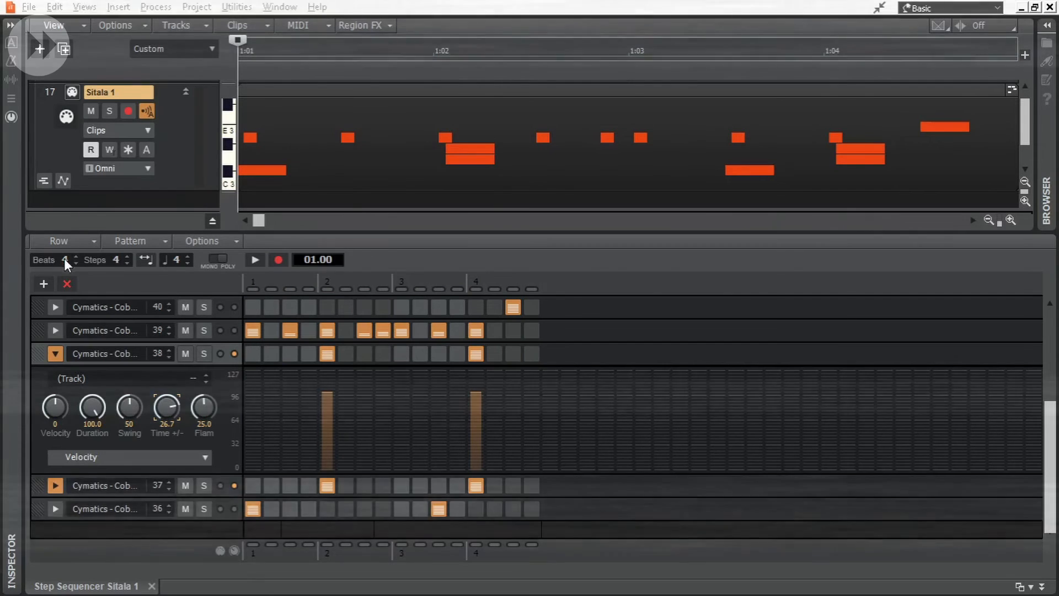
Step: Extend the pattern to 8 beats and shape row 39's step velocities across beats 5 to 7
left_click_drag(593, 412, 719, 421)
key("space")
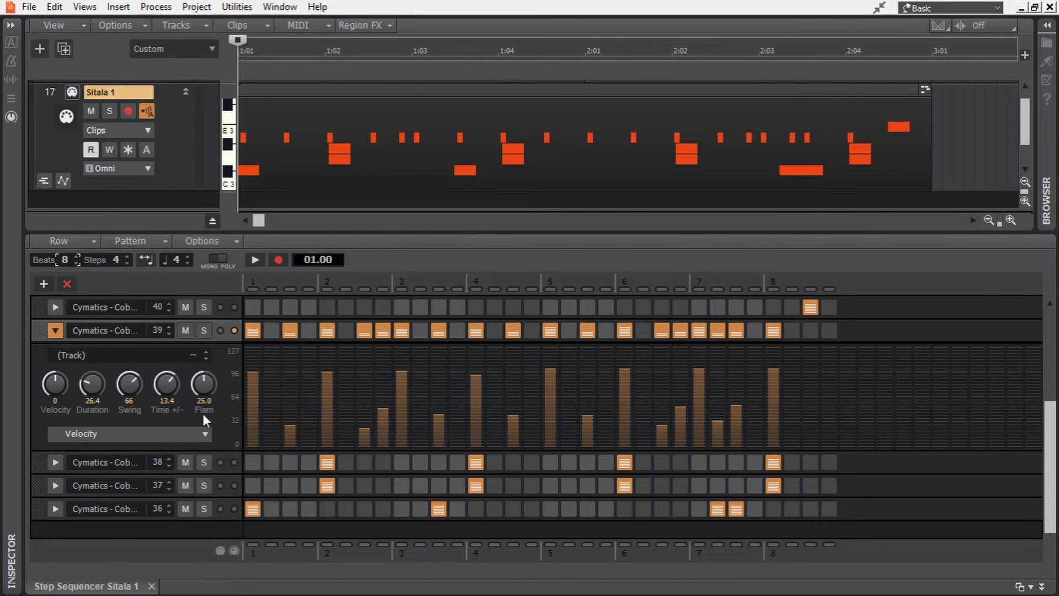
Step: Try individual time offsets in row 39, moving step 7 earlier and step 8 later, play the pattern, and undo the offsets
left_click(166, 434)
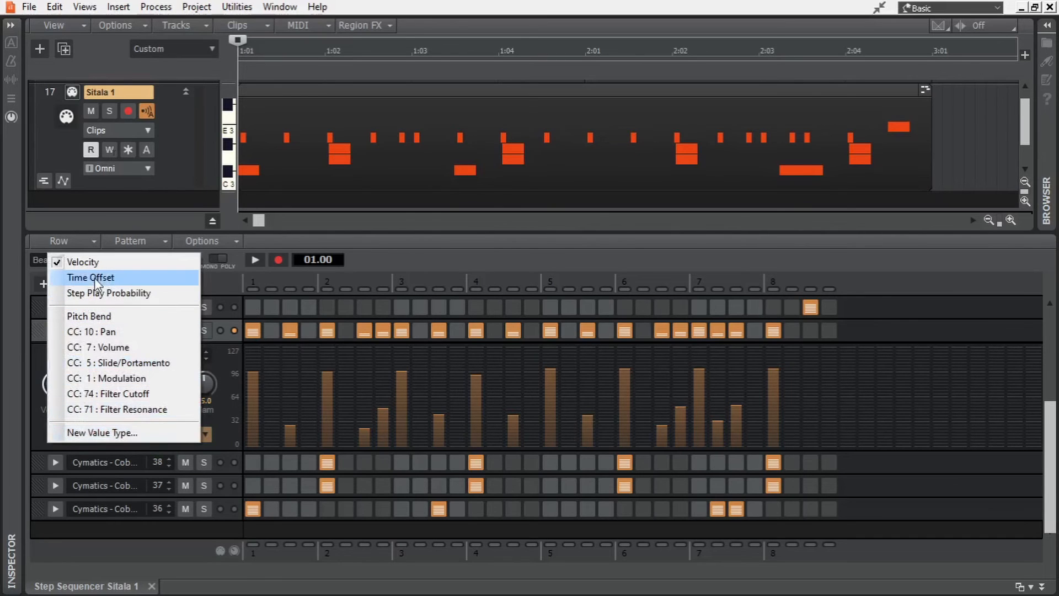
left_click(142, 279)
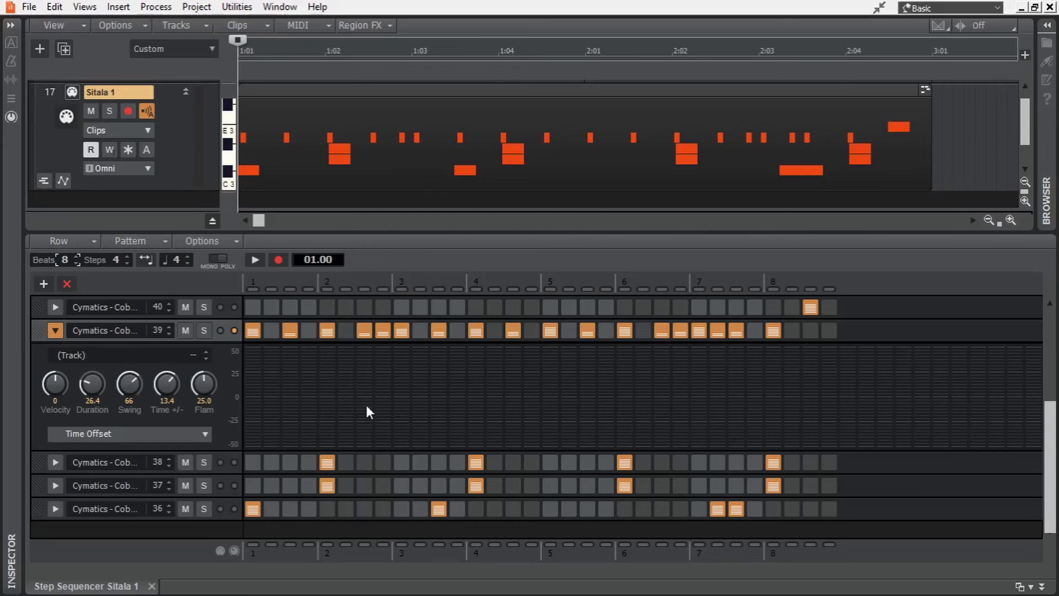
left_click_drag(366, 430, 371, 423)
left_click(385, 373)
key("space")
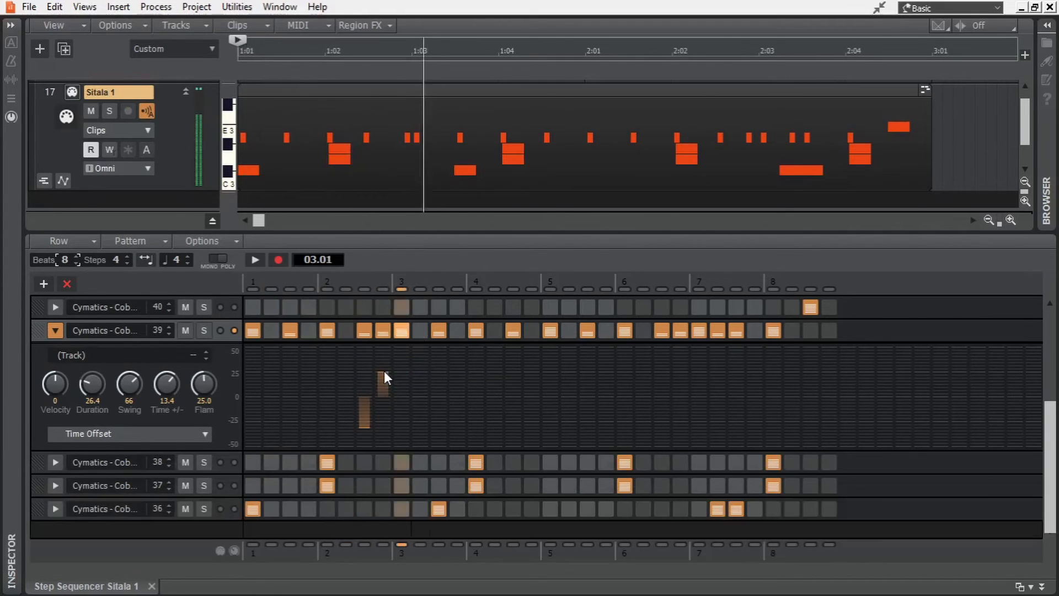
key("space")
key("ctrl+z")
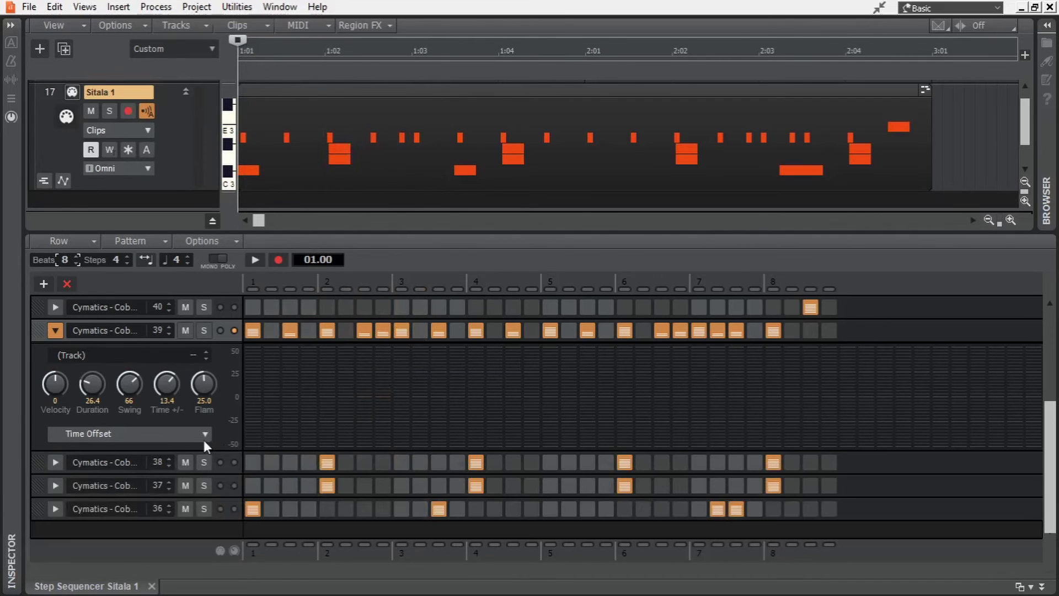
Step: Show row 39's Step Play Probability, turn on step 16 at about a quarter probability, and slightly lower steps 8, 24 and 26
left_click(204, 435)
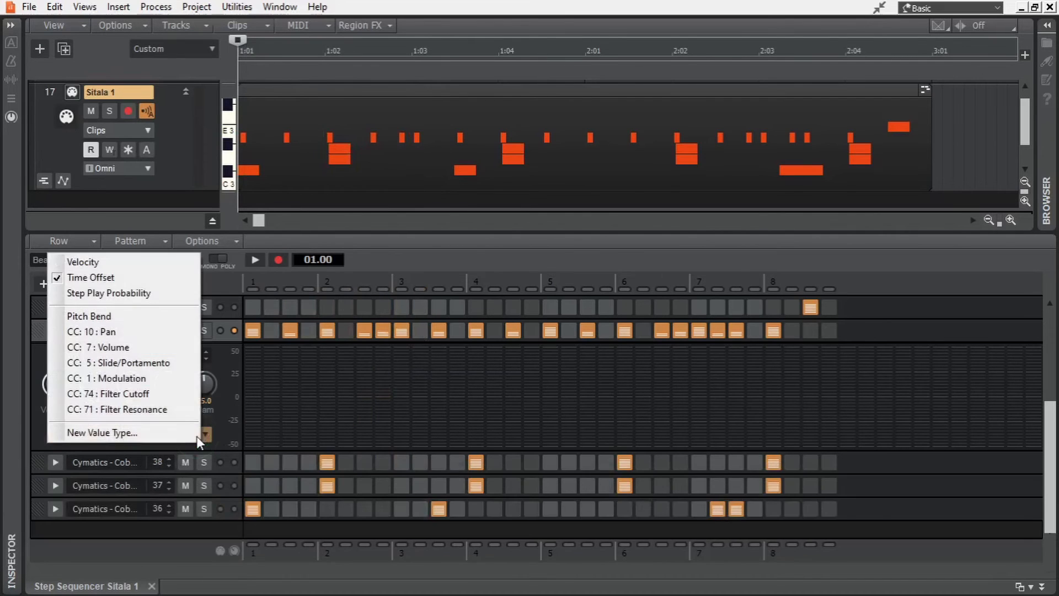
left_click(142, 295)
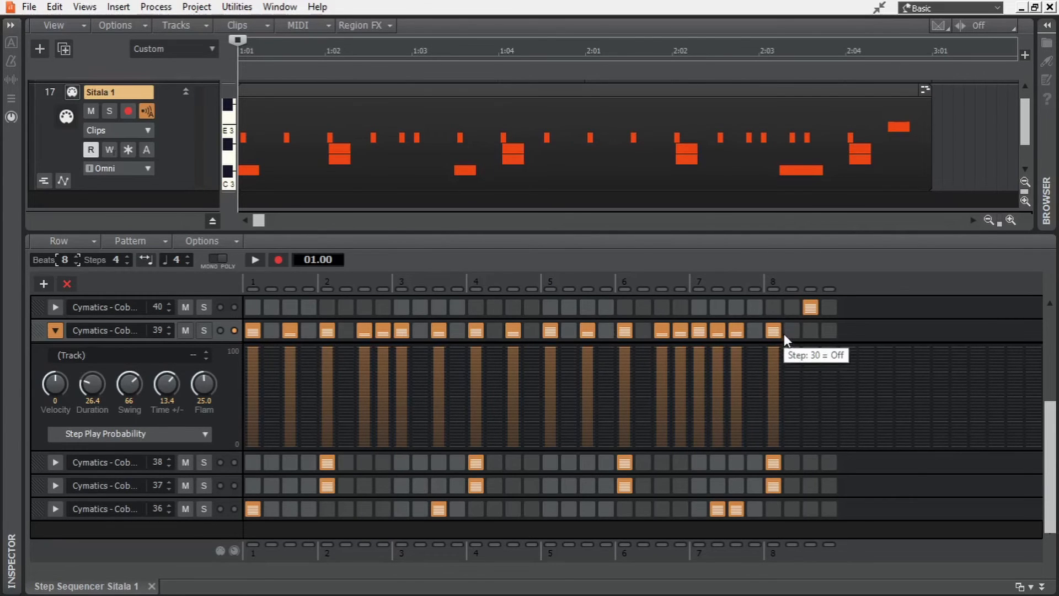
left_click(532, 331)
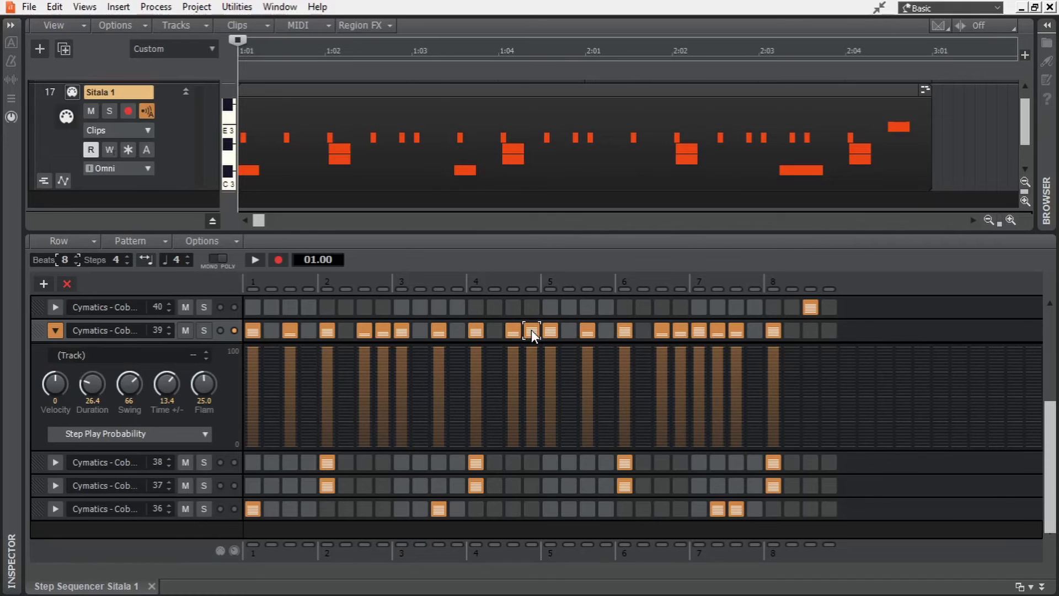
left_click(531, 395)
left_click(533, 422)
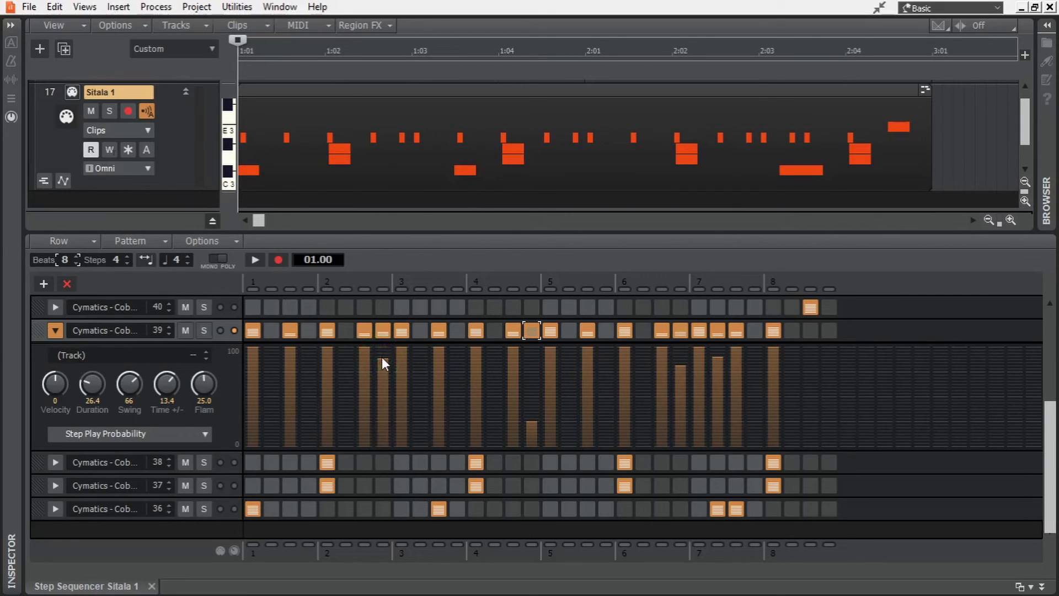
Step: Open the Sitala 1 plug-in window and move it clear of row 39's controls
left_click(142, 433)
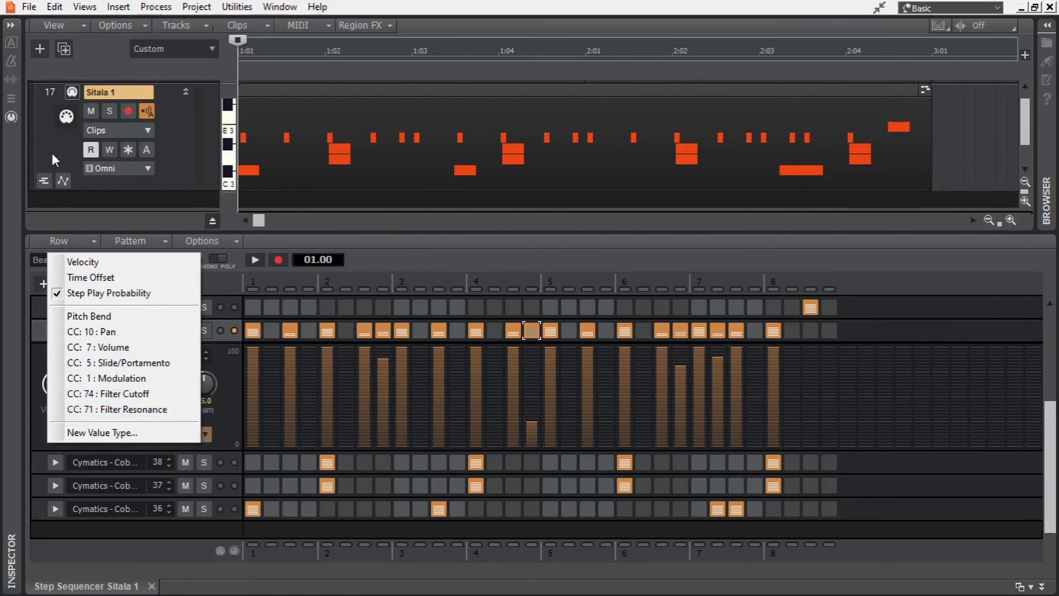
left_click(72, 91)
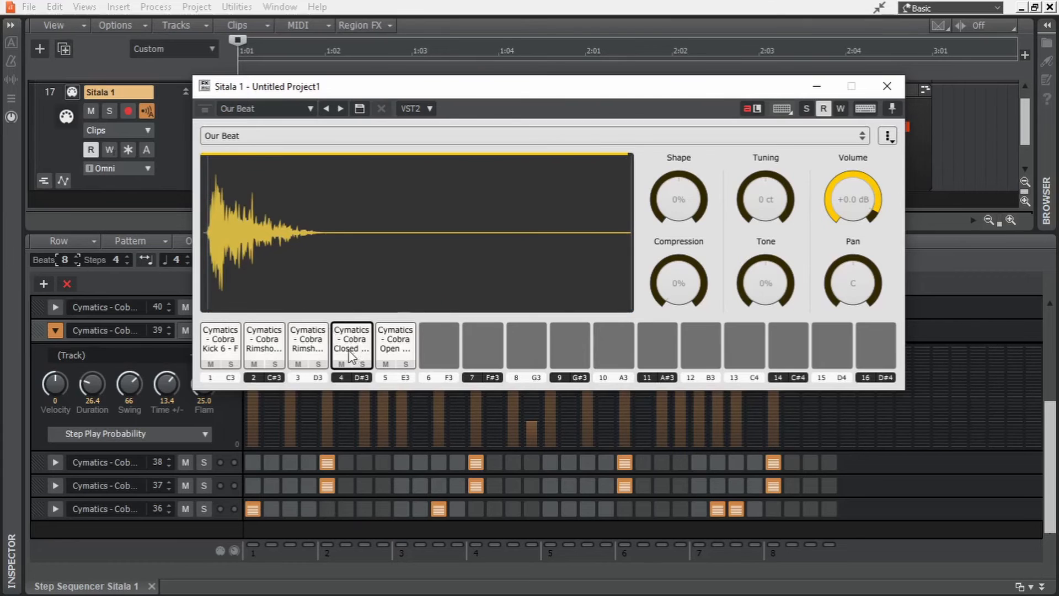
left_click_drag(670, 96, 817, 39)
Step: Start a new value type for row 39 and set its MIDI event type to NRPN
left_click(144, 436)
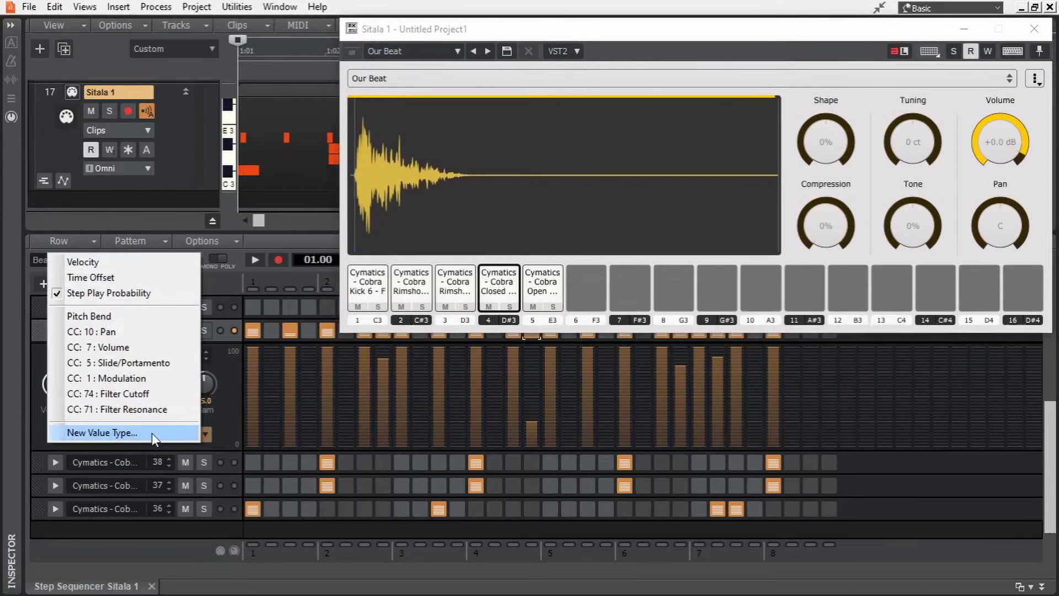
left_click(152, 433)
left_click(327, 493)
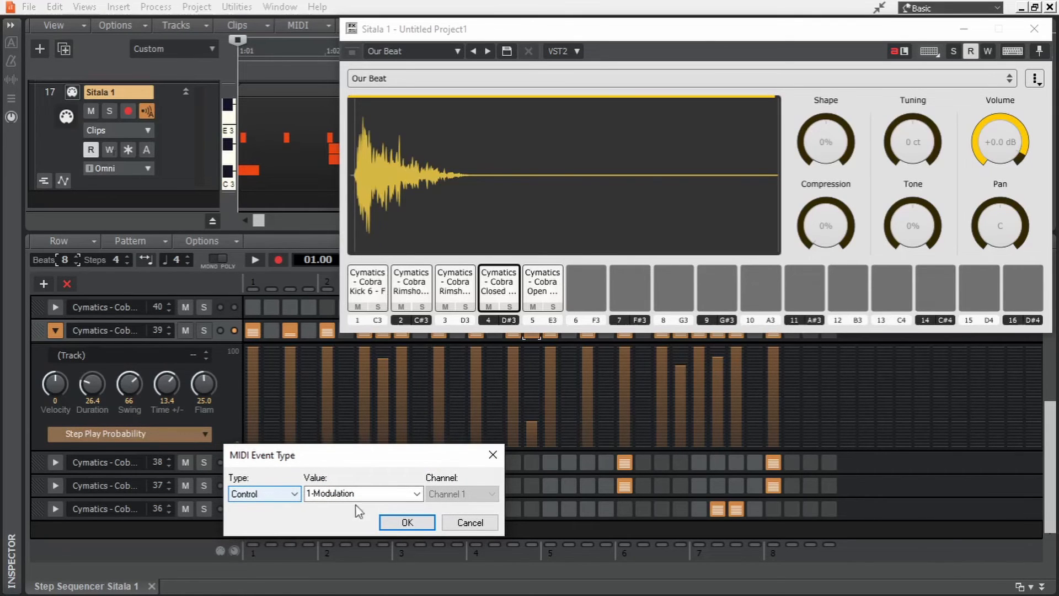
left_click(417, 495)
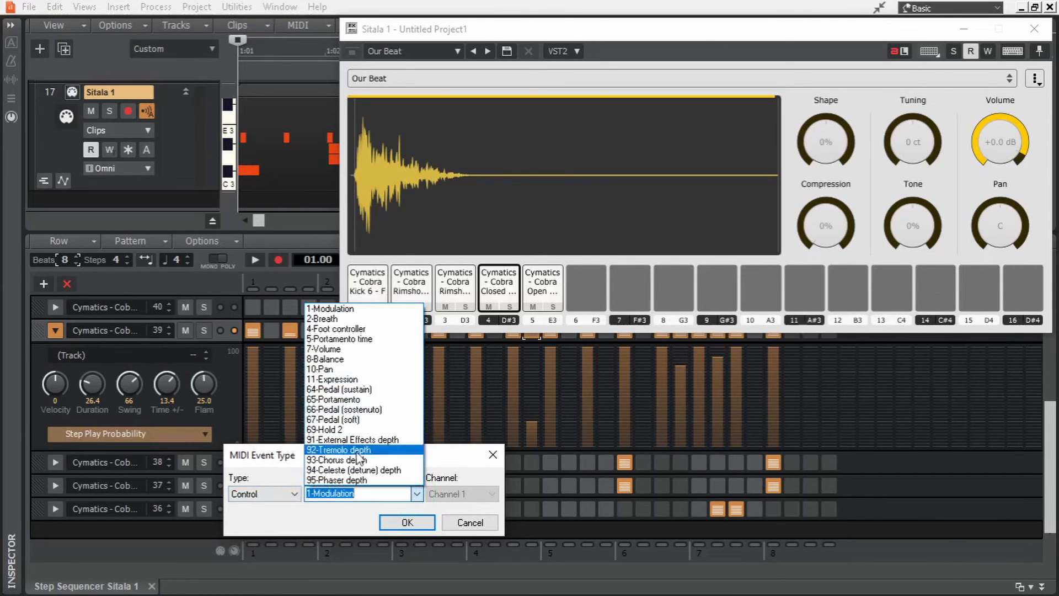
left_click(280, 495)
left_click(280, 495)
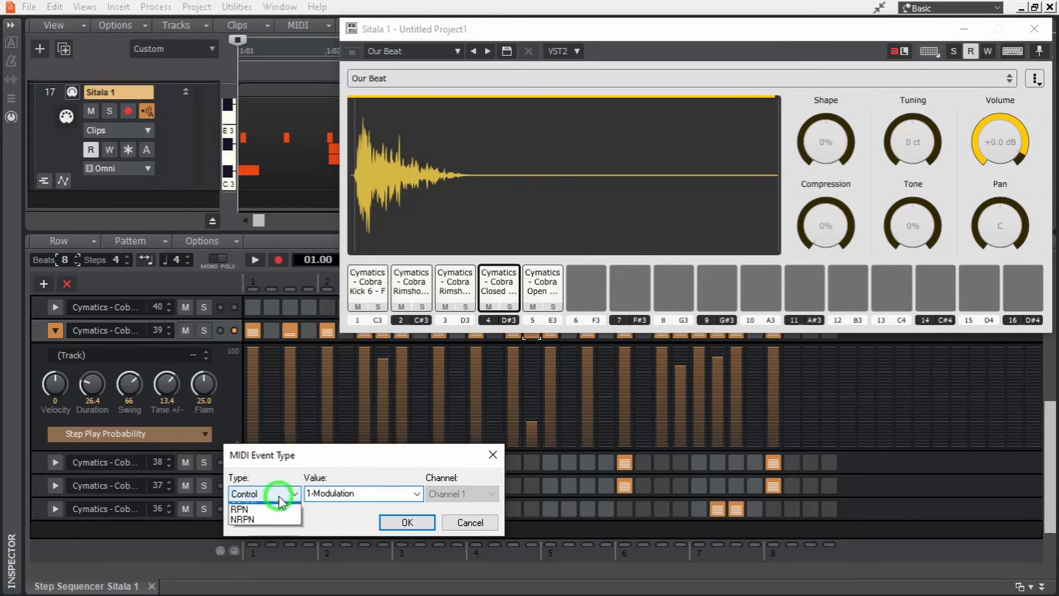
left_click(269, 558)
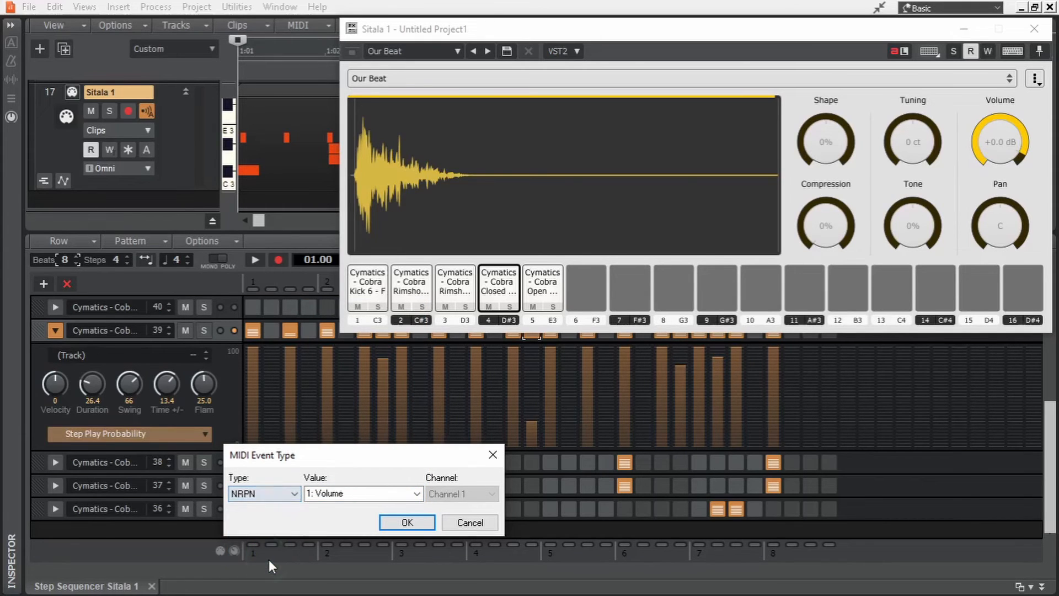
Step: Choose 4: Pan as the NRPN value for row 39 and confirm the new value type
left_click_drag(406, 456, 312, 424)
left_click(325, 464)
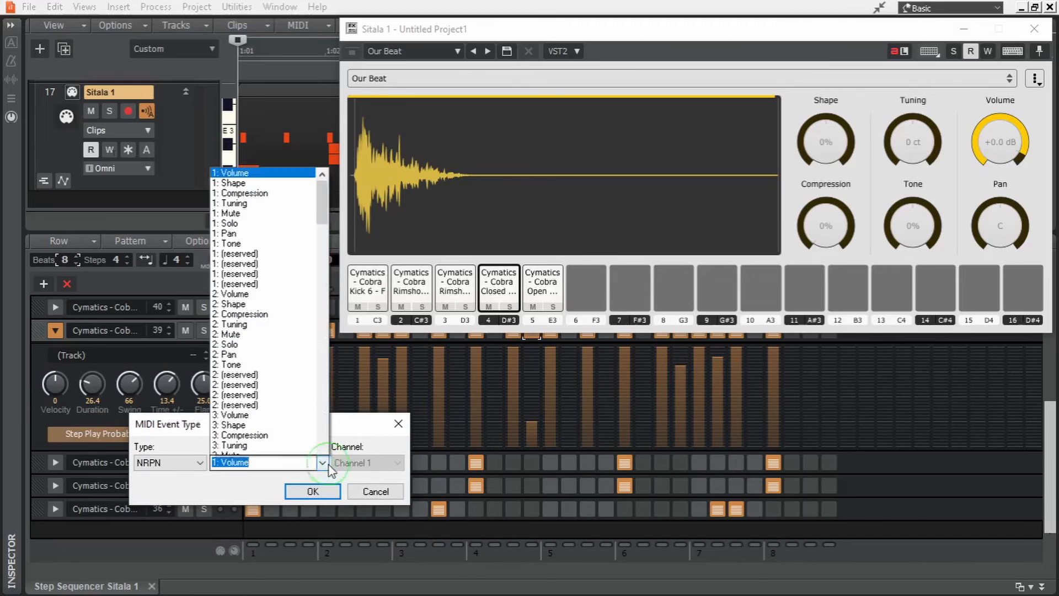
left_click_drag(325, 191, 329, 233)
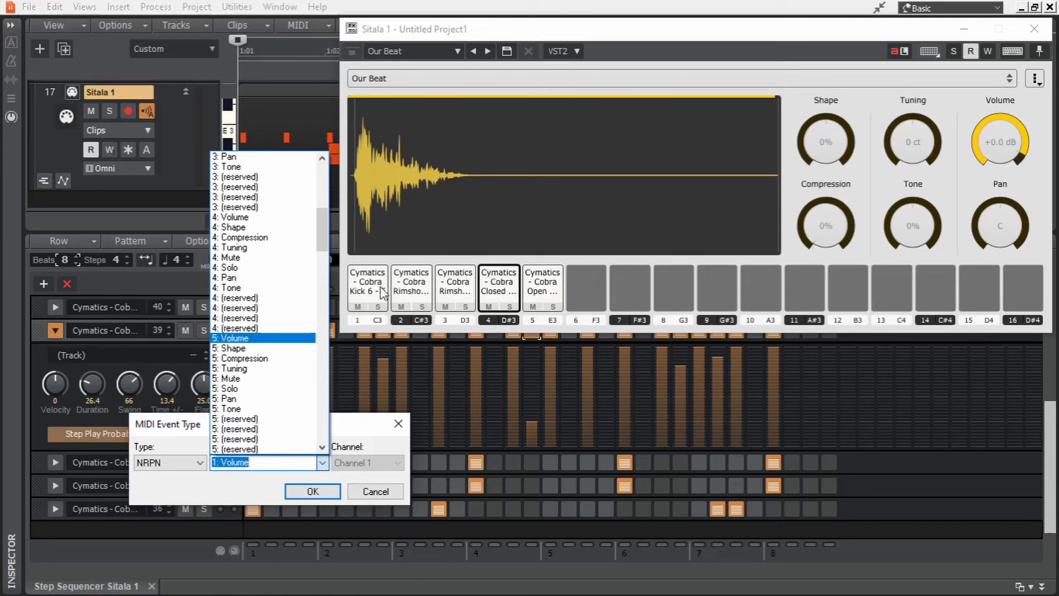
left_click(240, 279)
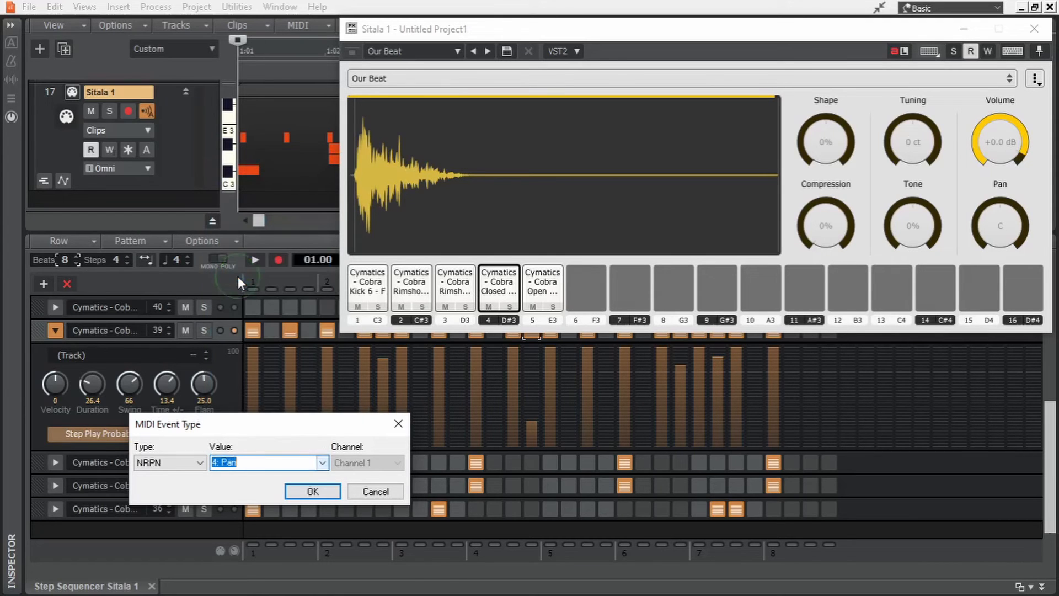
left_click(313, 491)
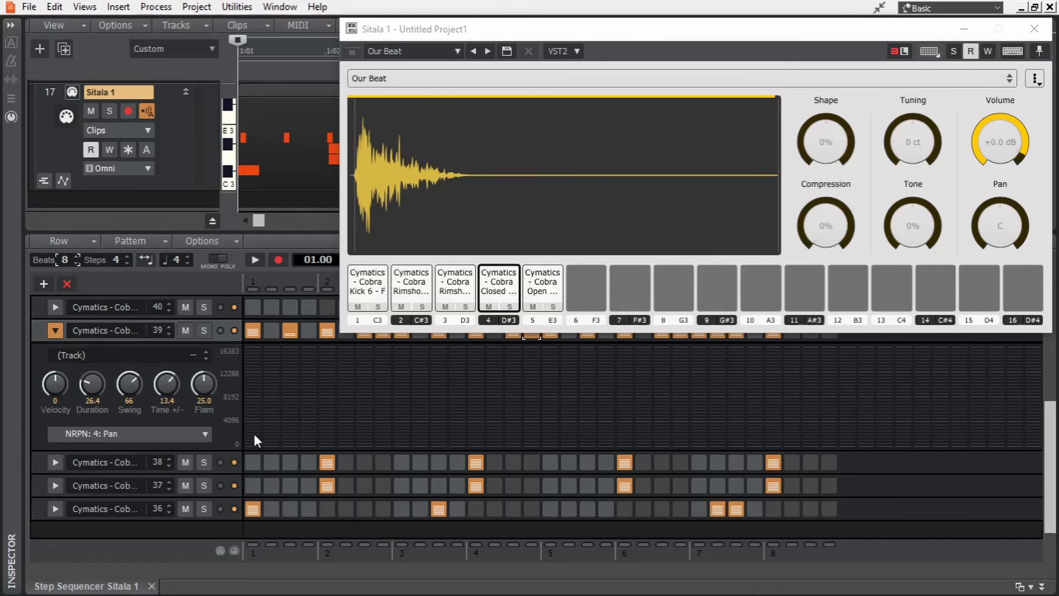
Step: Draw a rising pan ramp across row 39's steps up to beat 8, solo the row, and play the pattern
mouse_move(253, 434)
left_mouse_down()
mouse_move(664, 393)
mouse_move(779, 346)
left_mouse_up()
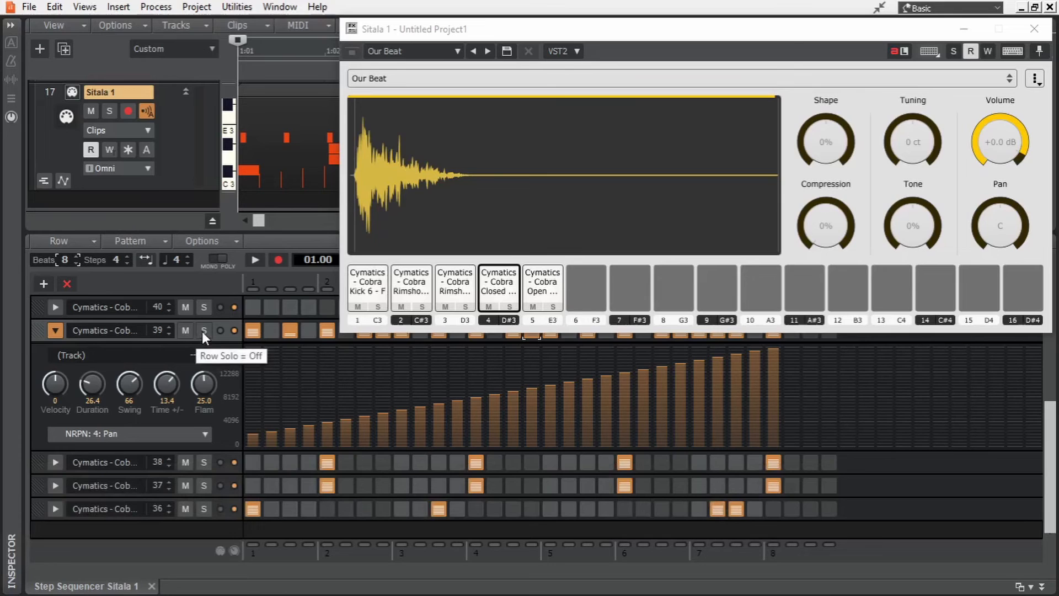
left_click(203, 330)
key("space")
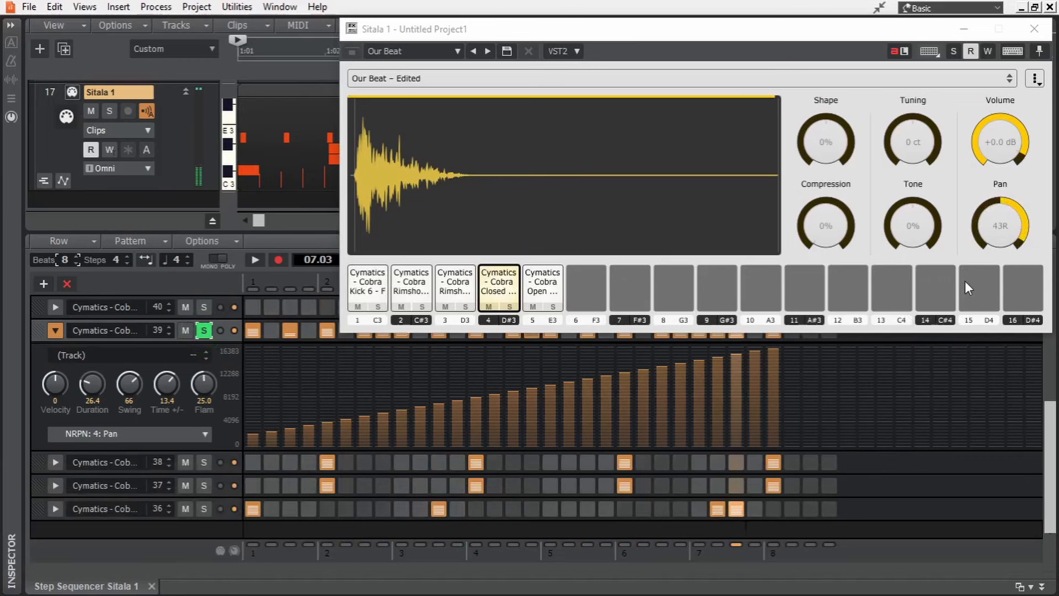
key("space")
Step: Redraw row 39's pan values as an irregular shape across all 8 beats, play the pattern, and close the Sitala plug-in window
mouse_move(250, 346)
left_mouse_down()
mouse_move(426, 375)
mouse_move(601, 338)
mouse_move(829, 411)
left_mouse_up()
key("space")
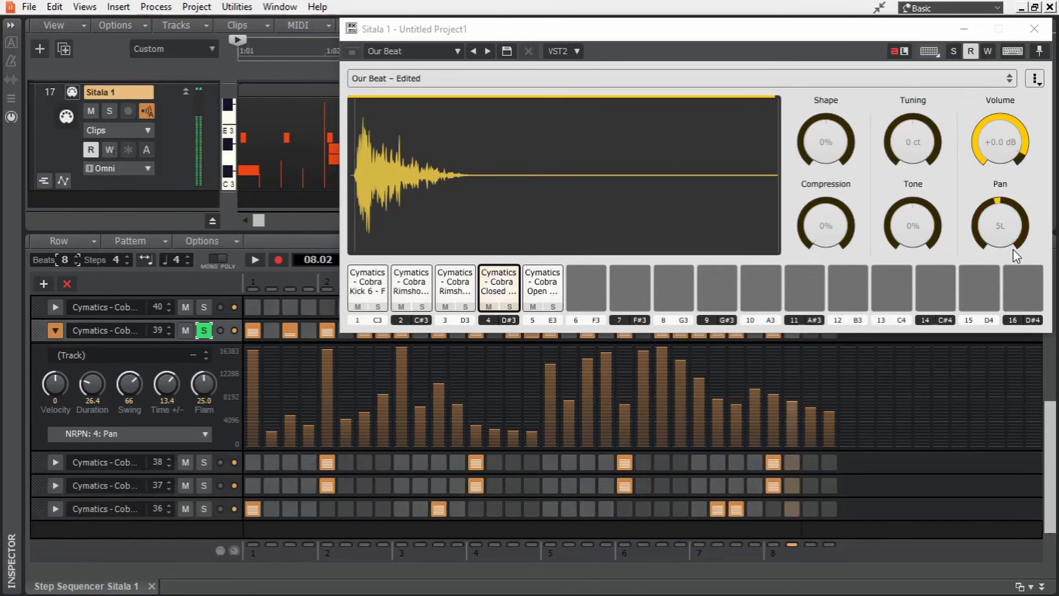
key("space")
left_click(1034, 28)
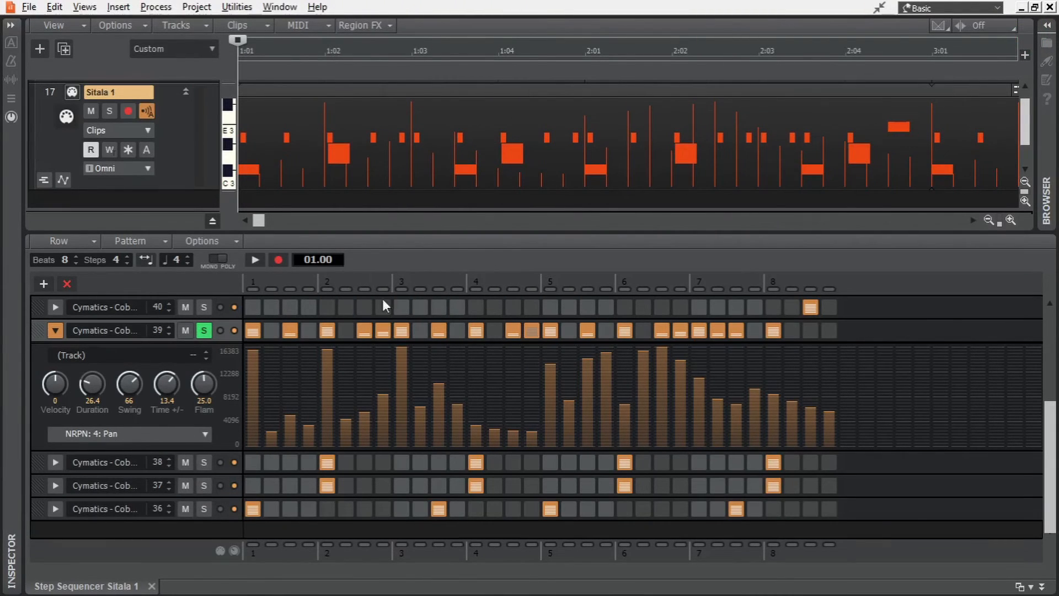
Step: Erase the NRPN 4: Pan values from row 39's steps
left_click(160, 436)
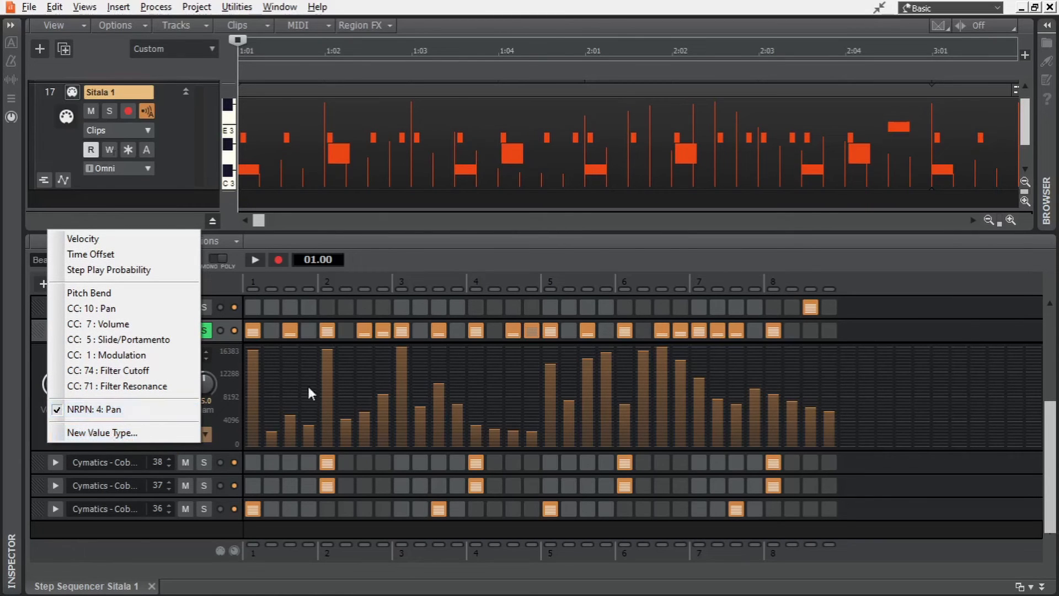
right_click(328, 392)
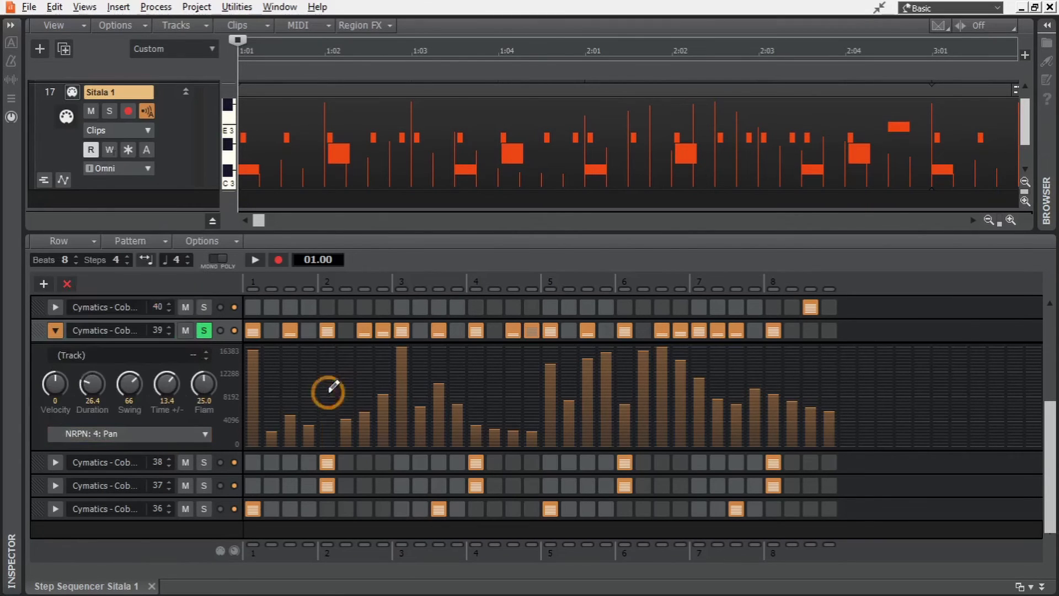
right_click(252, 395)
mouse_move(251, 395)
left_mouse_down()
mouse_move(732, 381)
mouse_move(904, 400)
left_mouse_up()
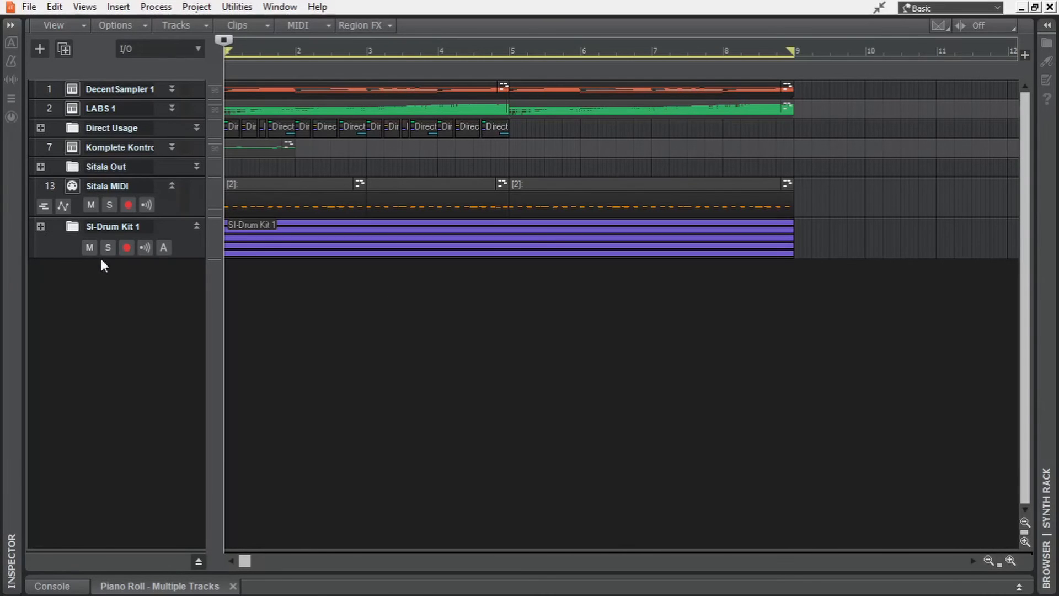
Step: Expand the SI-Drum Kit 1 folder, open the Kick track's instrument, and play the Kick track soloed
left_click(41, 226)
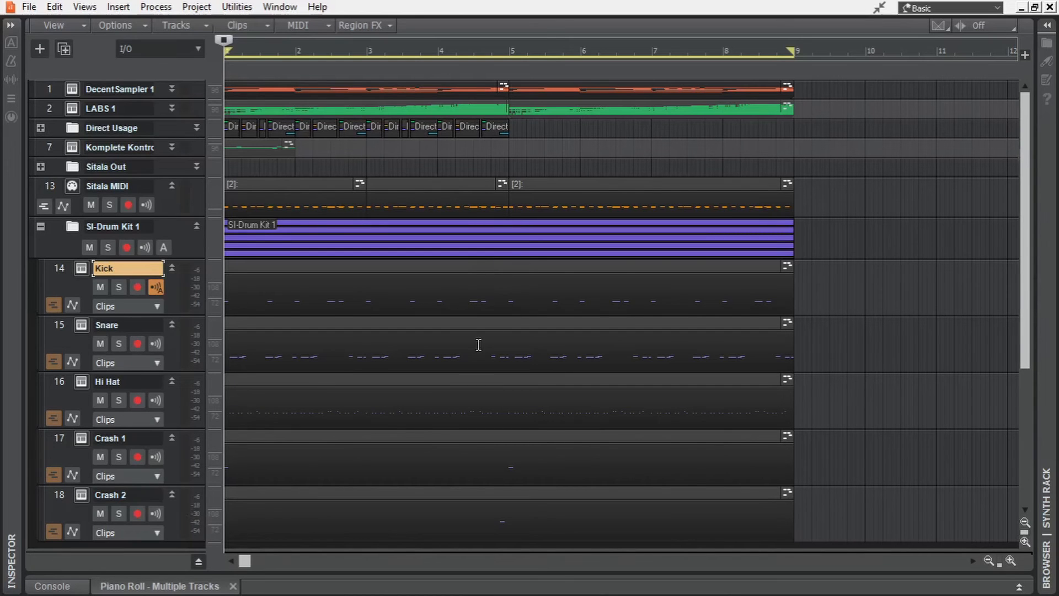
left_click(81, 268)
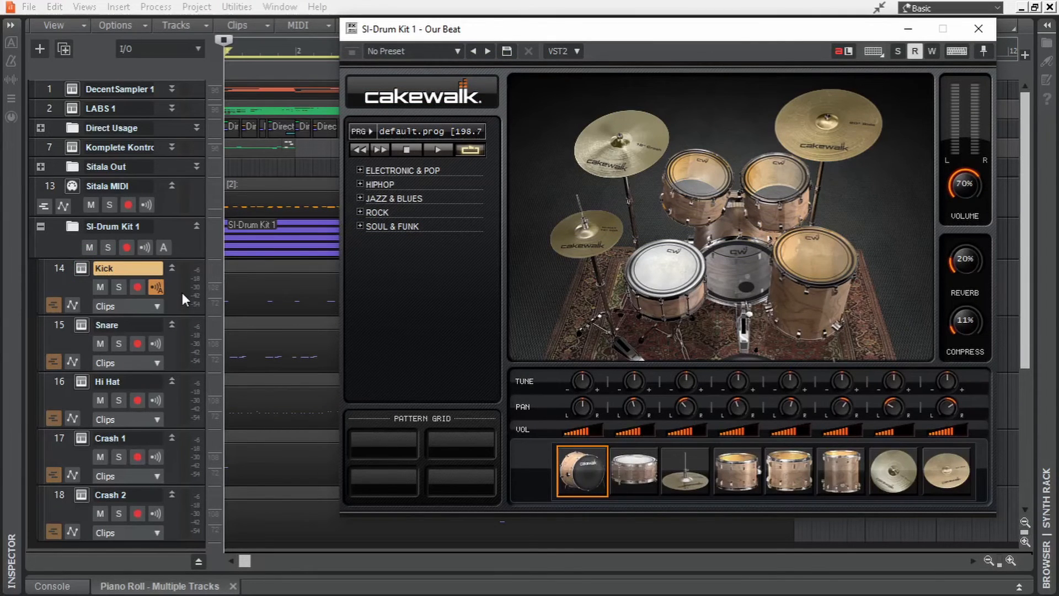
left_click(118, 287)
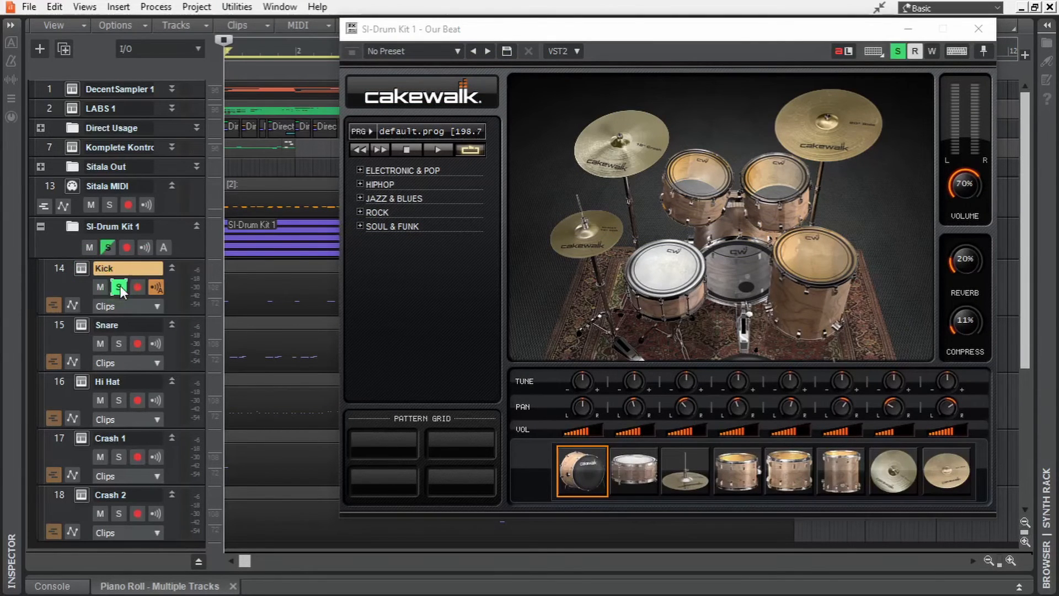
key("space")
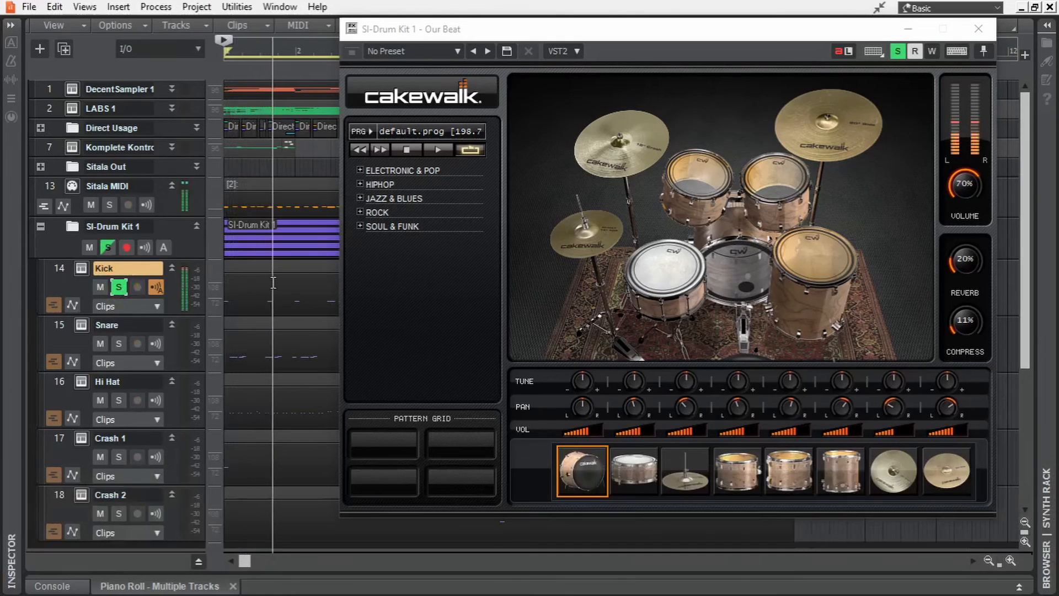
key("space")
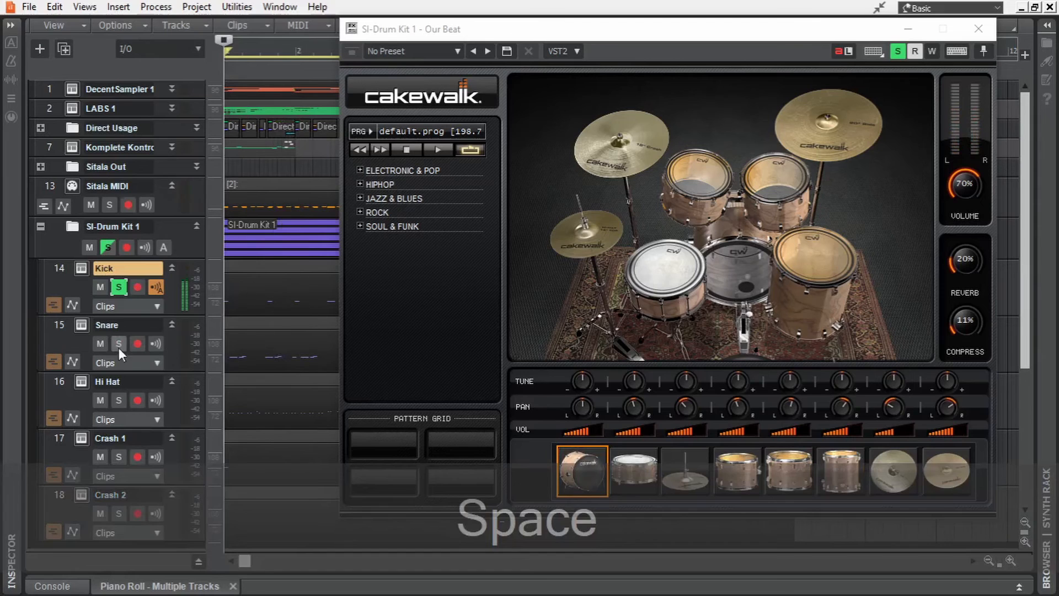
Step: Audition the Snare track soloed instead of Kick with its instrument open, and clear the solo and close the instrument window
left_click(119, 343)
left_click(81, 325)
left_click(121, 288)
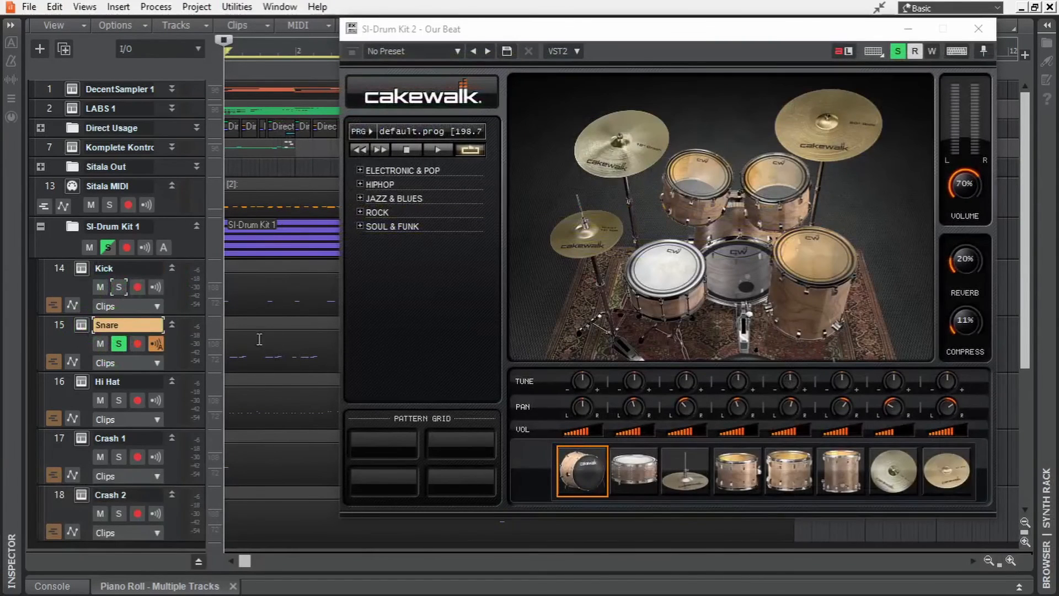
key("space")
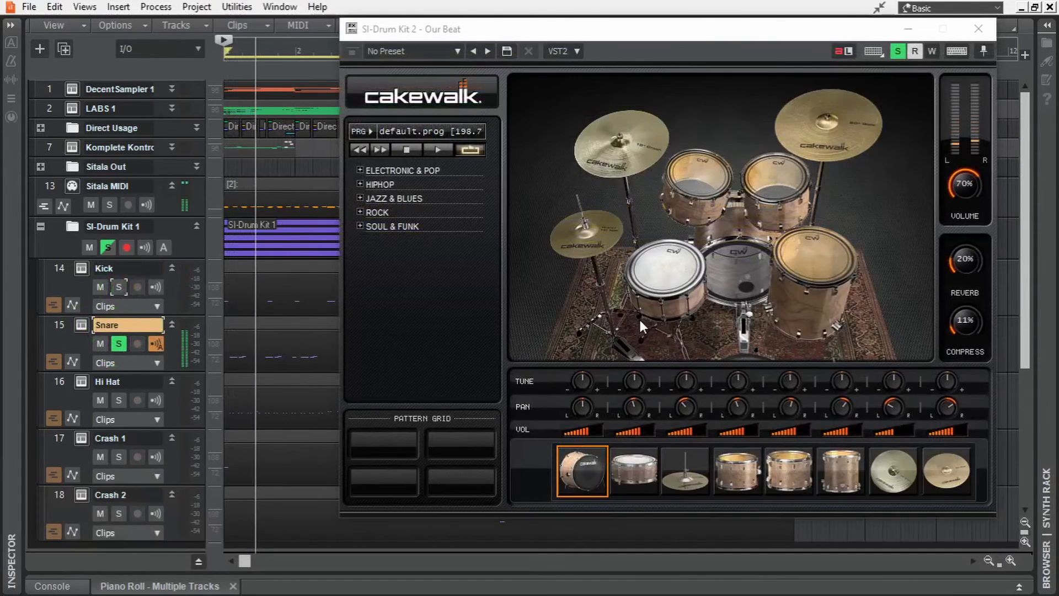
key("space")
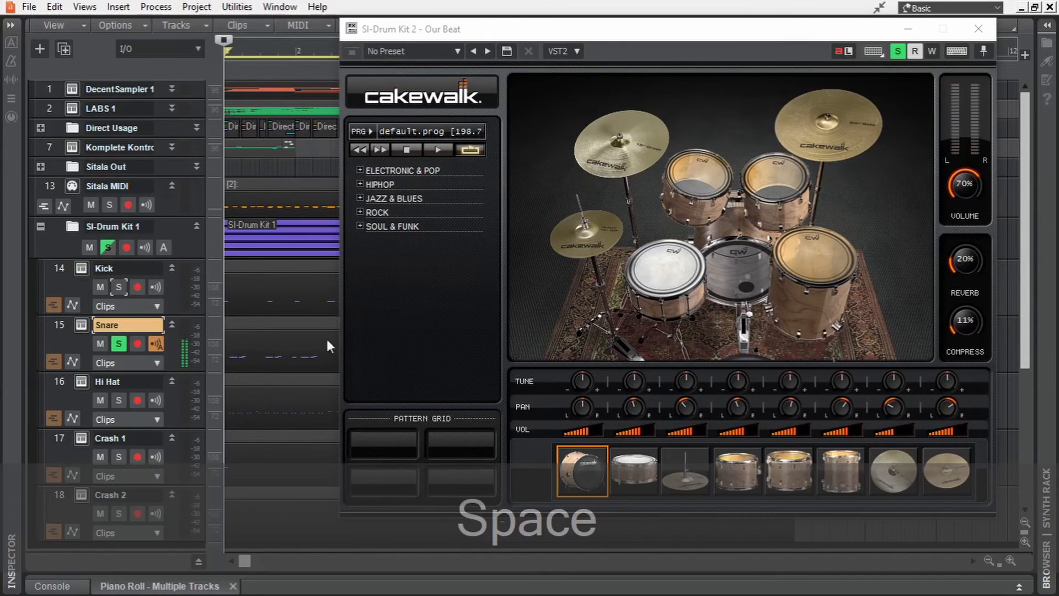
left_click(119, 344)
left_click(979, 29)
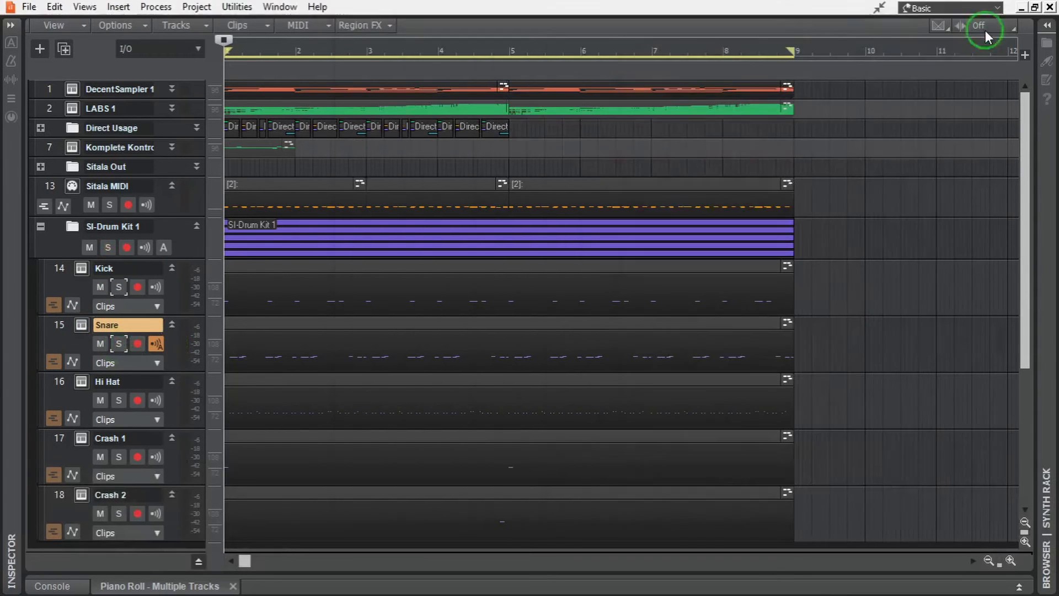
Step: Combine all the drum clips into one bounced clip on the Snare track and check its notes in the Piano Roll
left_click(407, 322)
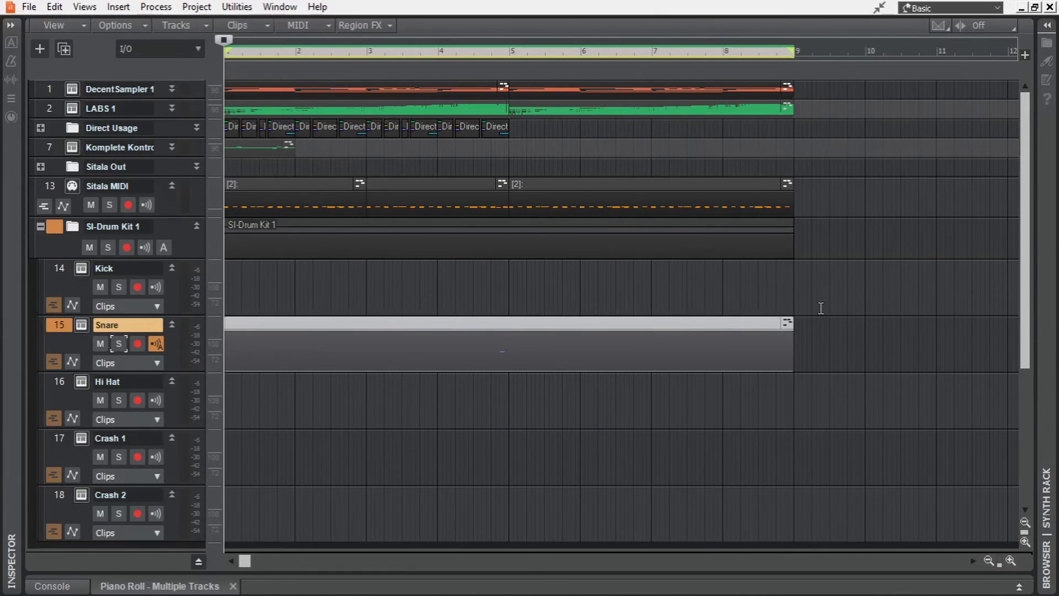
left_click_drag(835, 292, 313, 410)
right_click(450, 326)
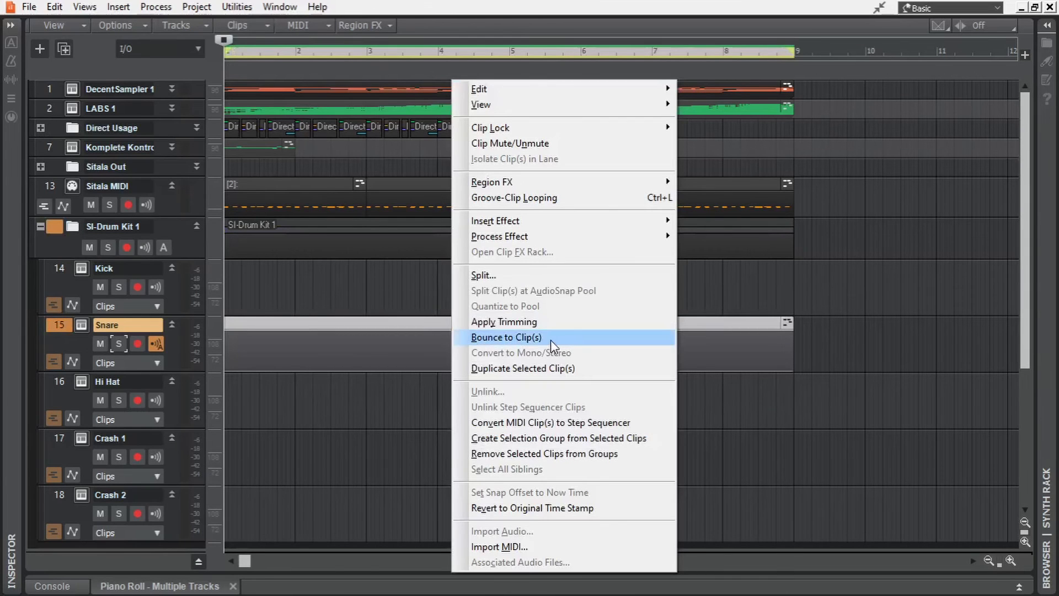
left_click(551, 338)
double_click(507, 324)
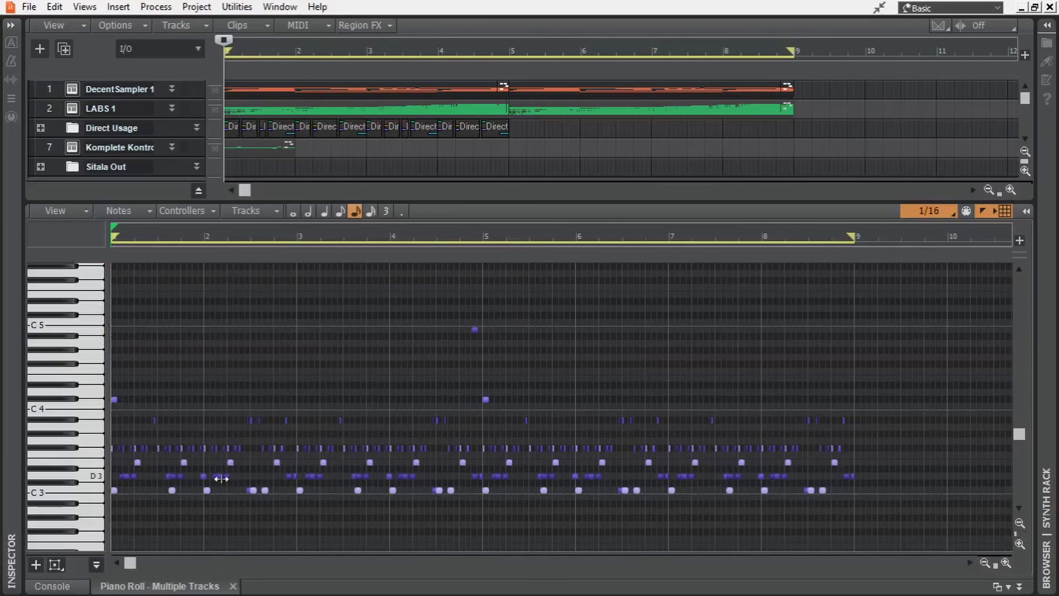
key("d")
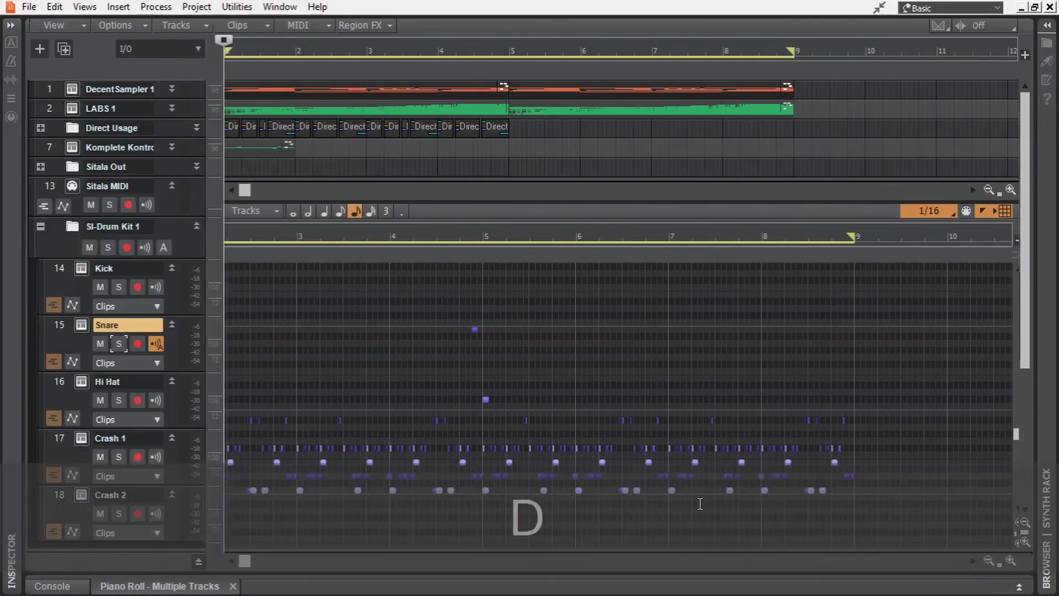
Step: Convert the bounced Snare clip to a Step Sequencer clip at 1/16 resolution, preserving original timing, and view its pattern
left_click(514, 324)
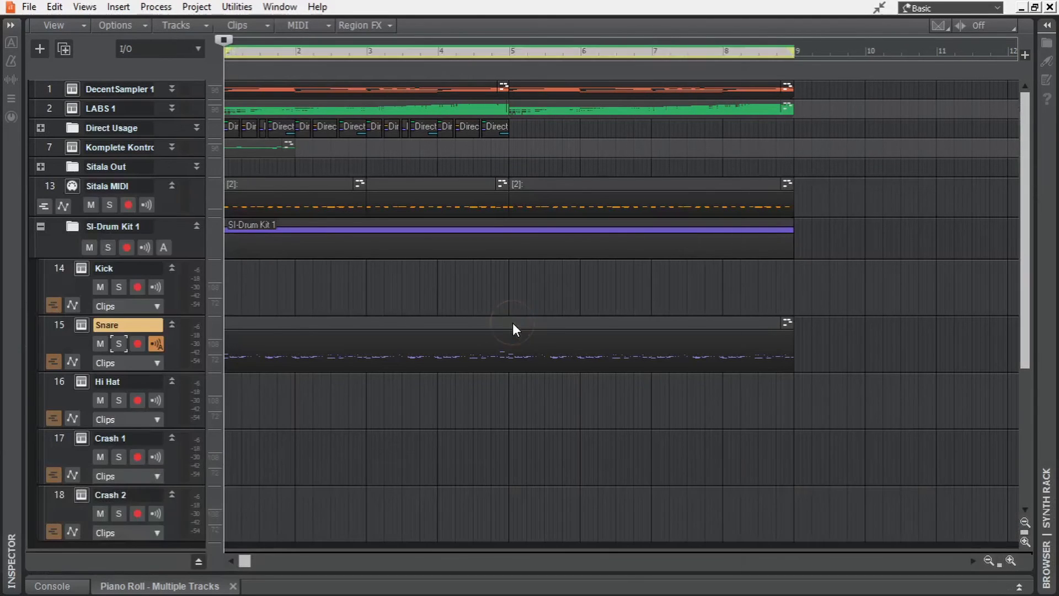
right_click(512, 322)
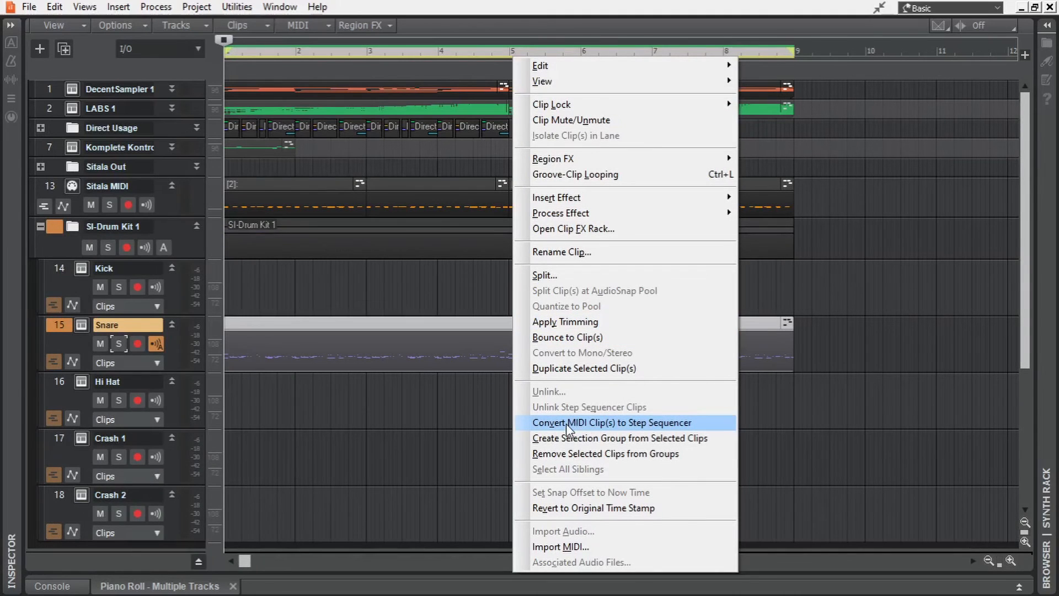
left_click(642, 423)
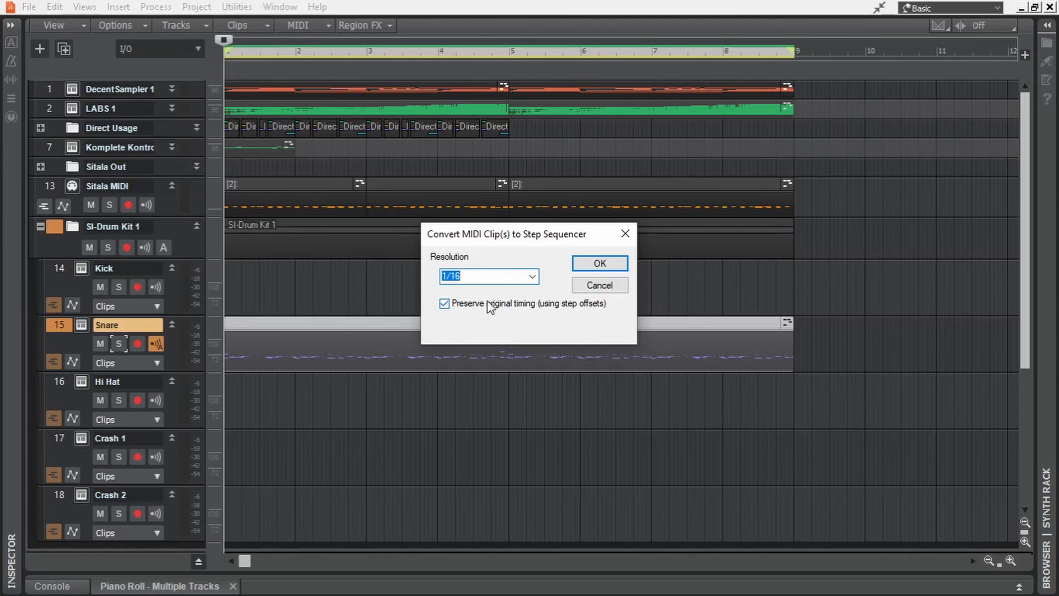
left_click(598, 262)
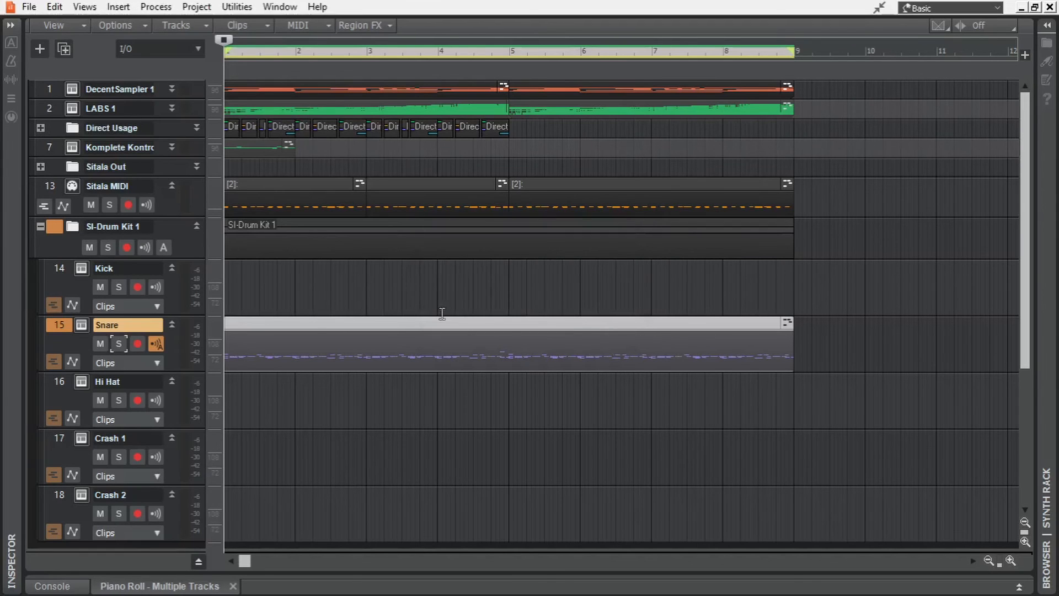
double_click(498, 324)
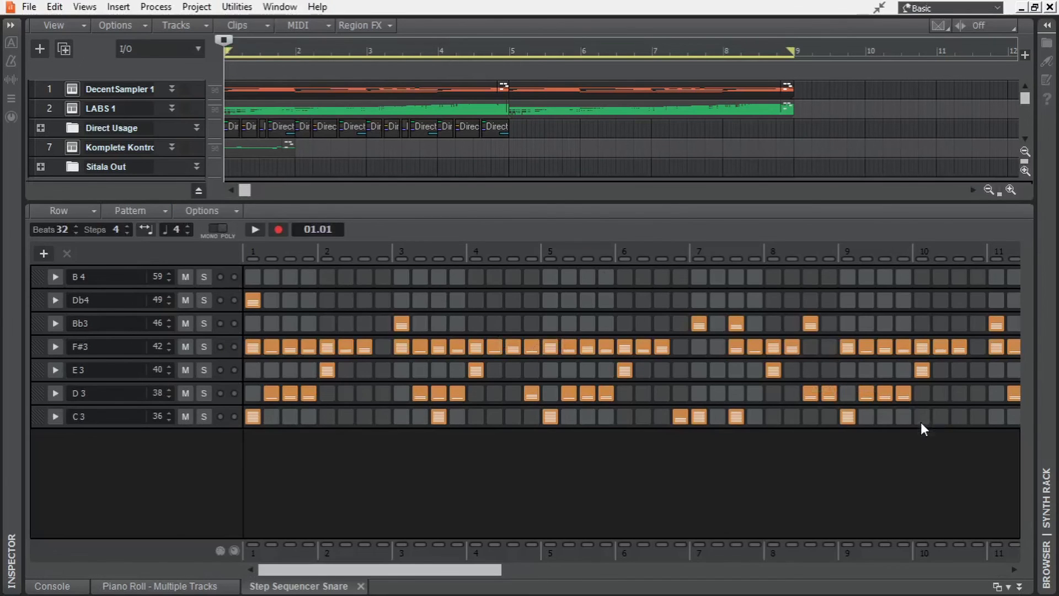
key("d")
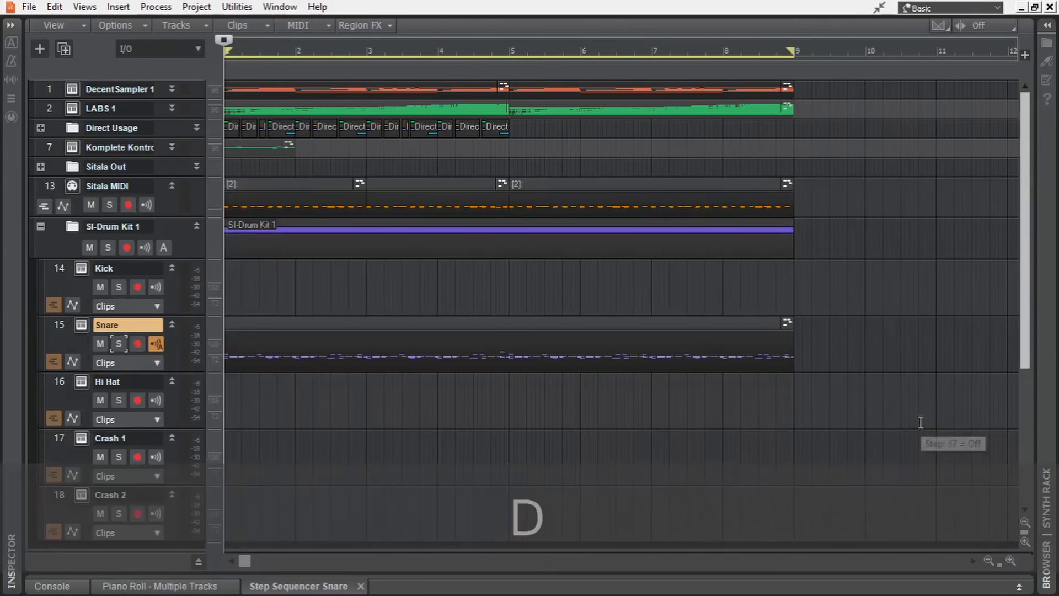
Step: Show the Snare clip's step pattern and play it with the SI-Drum Kit 1 tracks soloed
left_click(789, 324)
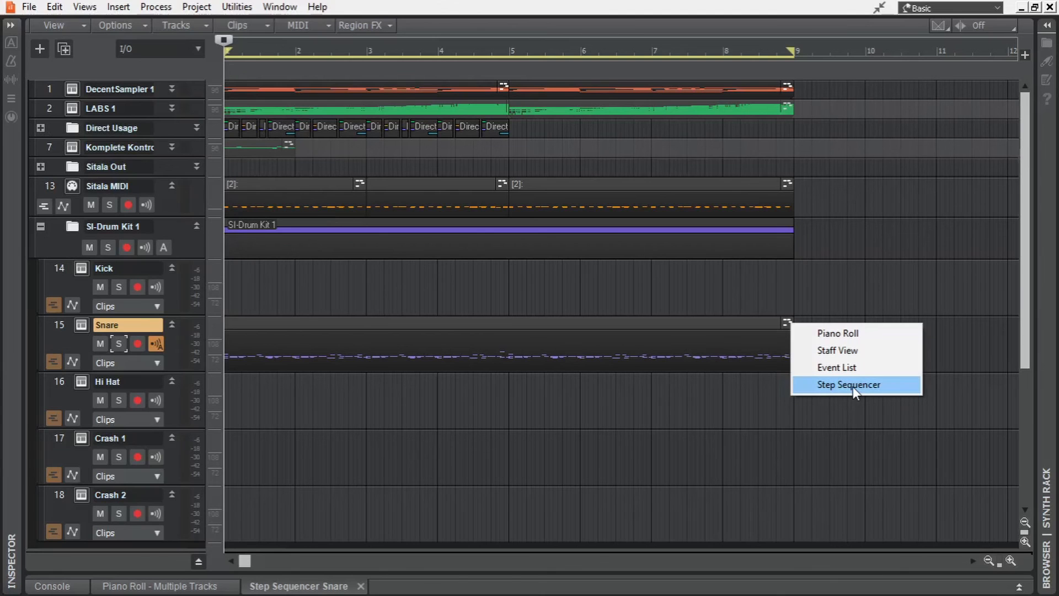
left_click(313, 590)
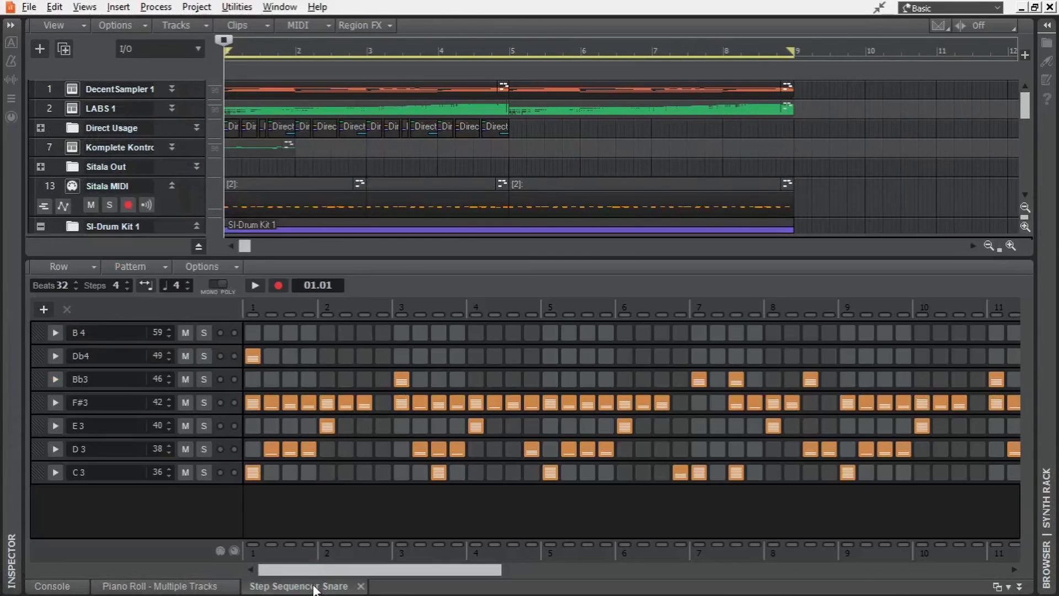
scroll(401, 206, "down", 3)
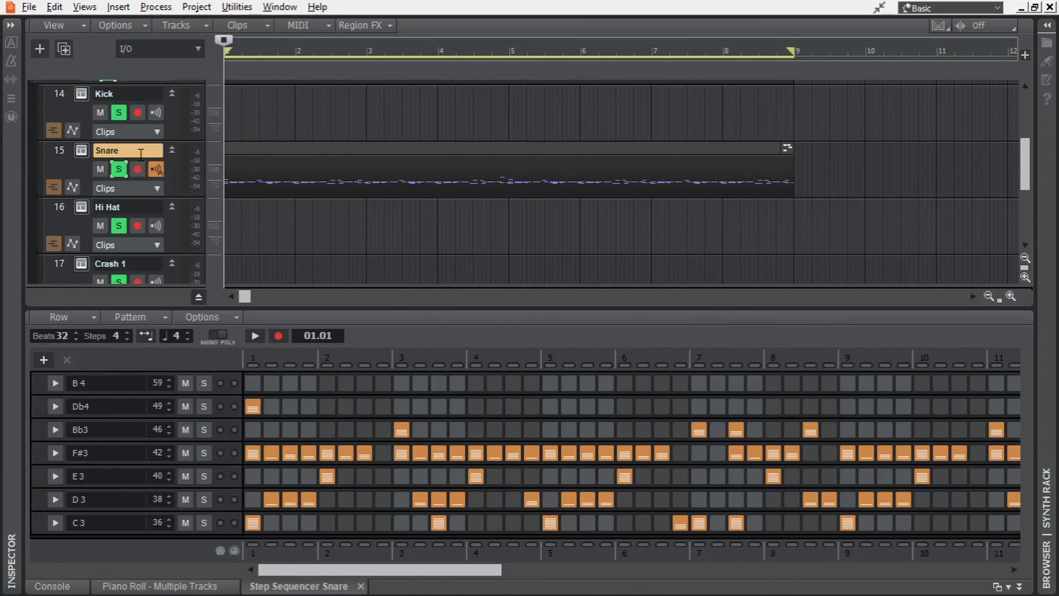
key("space")
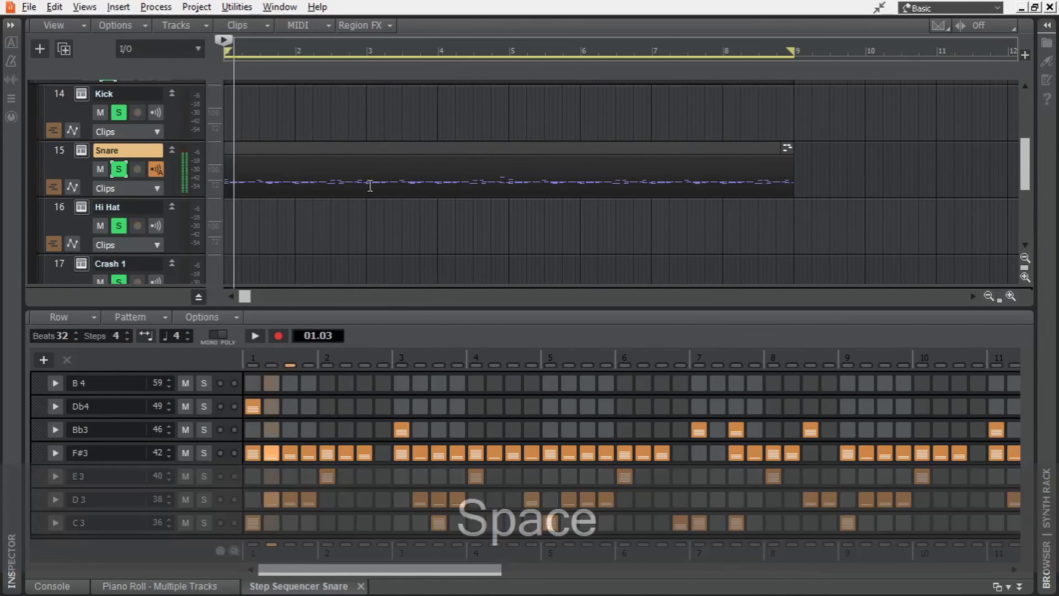
key("space")
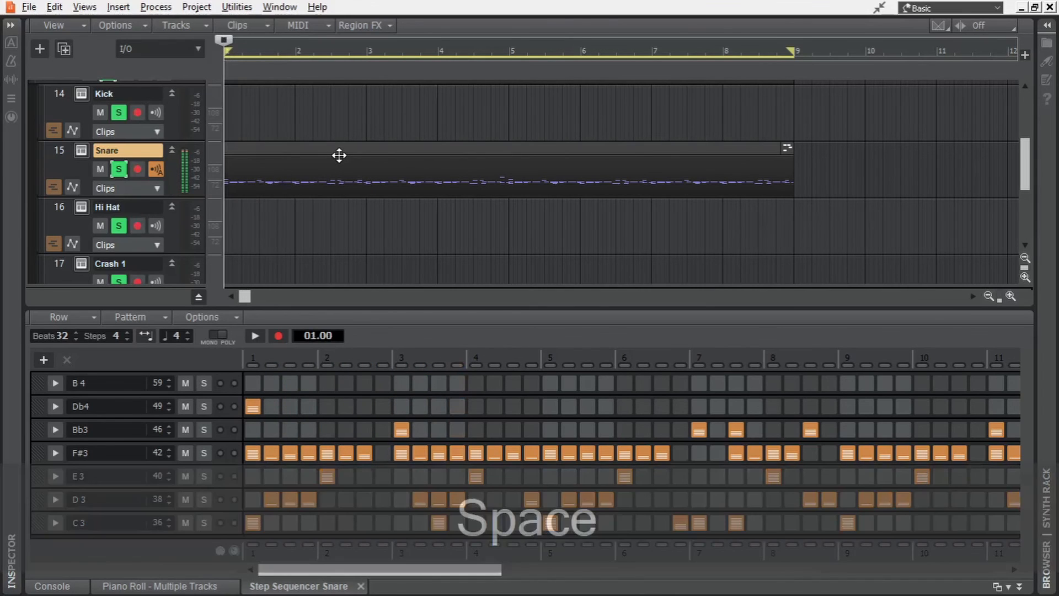
Step: Maximize the Step Sequencer and rename its rows, with C 3 as Kick, D 3 as Snare Soft and B 4 as Crash 2
key("shift+d")
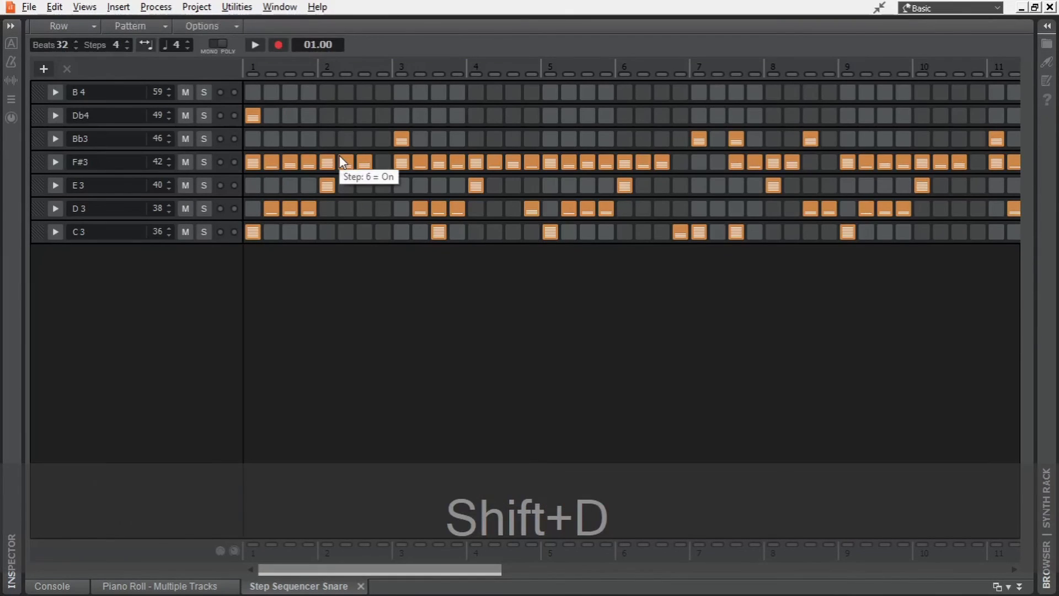
left_click(115, 233)
key("F2")
type("Kick")
key("Return")
left_click(106, 209)
key("F2")
type("Snare Soft")
key("Return")
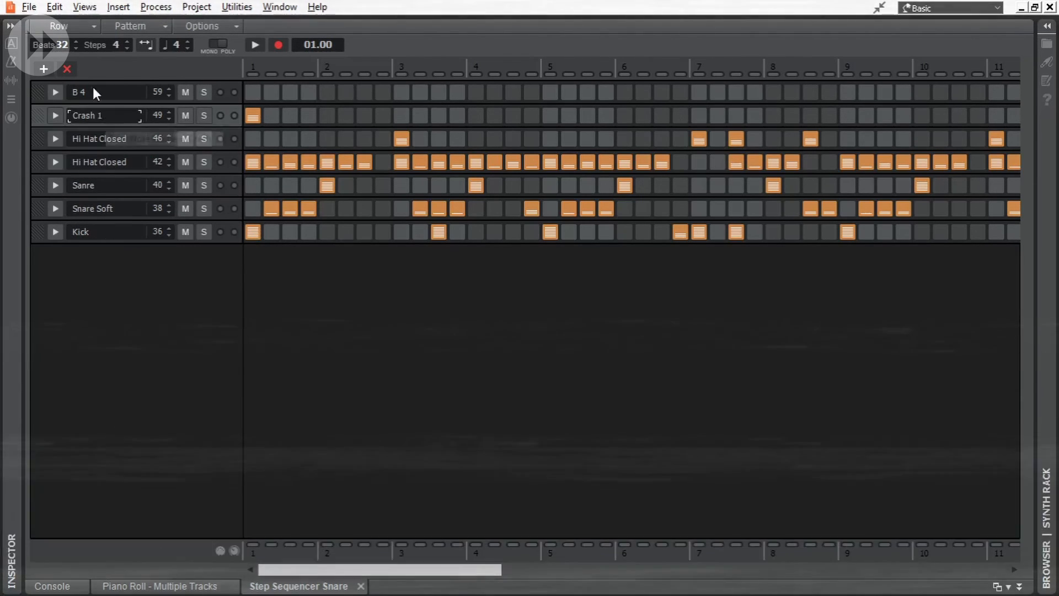
double_click(93, 92)
type("Crash 2")
key("Return")
Step: Show the tracks together with the enlarged Step Sequencer and route the Kick row's output to 5-SI-Drum Kit 1
key("shift+d")
key("shift+d")
left_click(99, 233)
left_click_drag(360, 16, 349, 325)
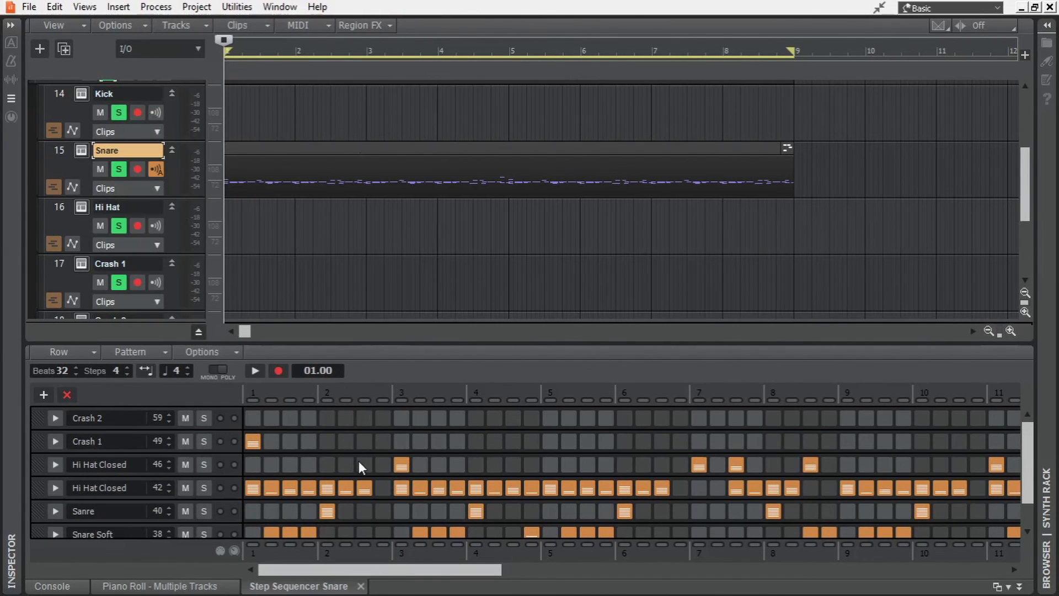
scroll(359, 465, "down", 2)
left_click(54, 512)
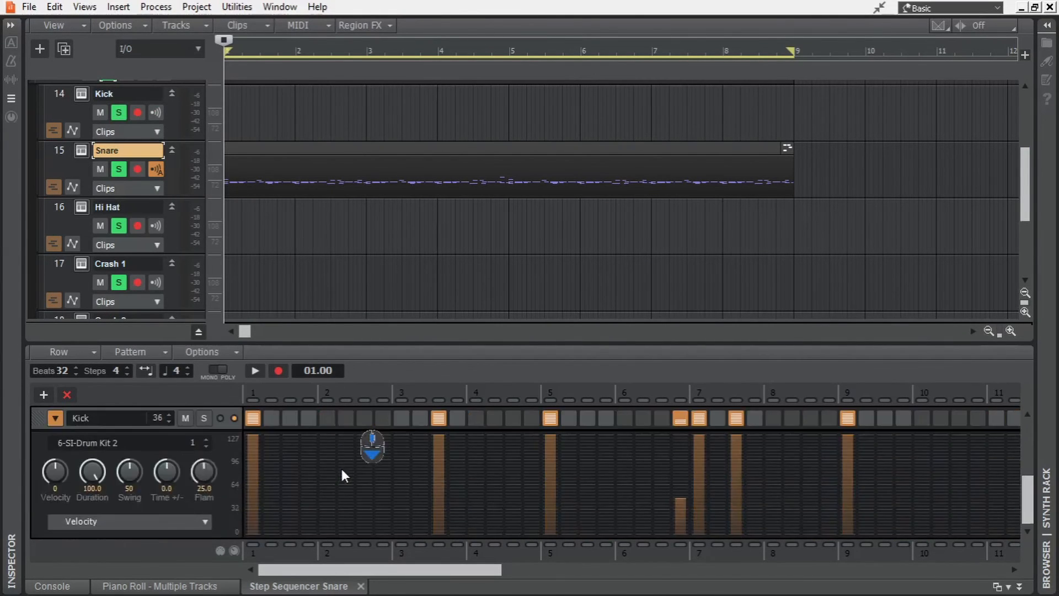
left_click(122, 446)
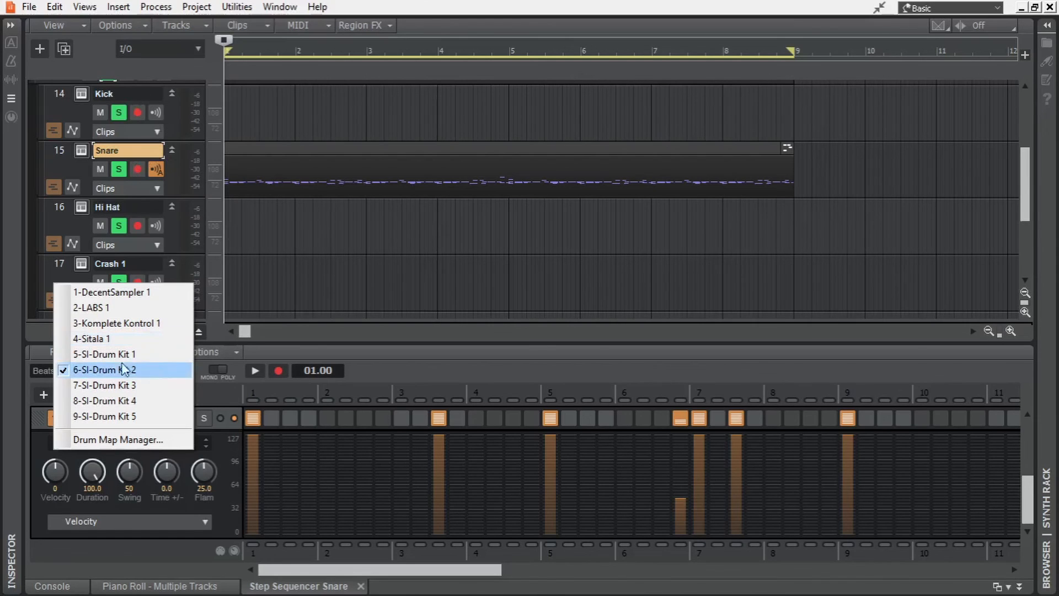
left_click(142, 355)
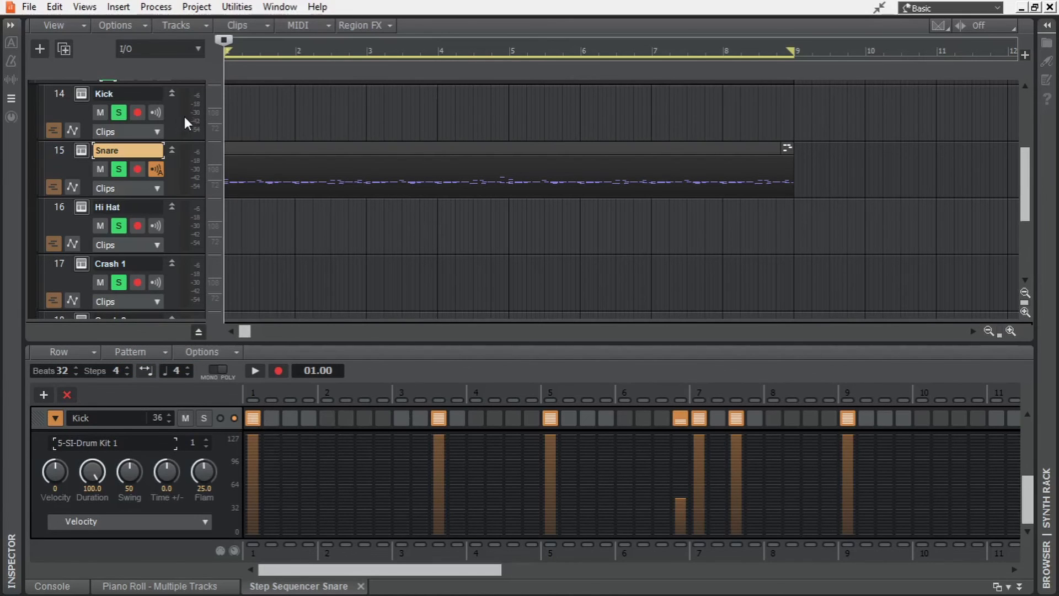
Step: Play the pattern with the Kick row soloed, stop playback, clear the solo and collapse the row
key("space")
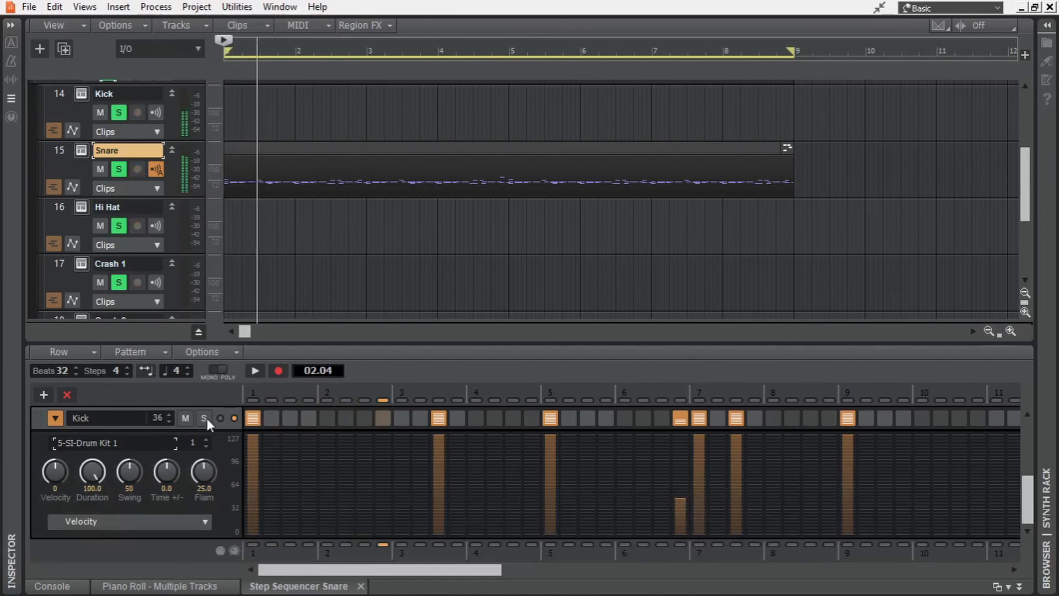
left_click(204, 419)
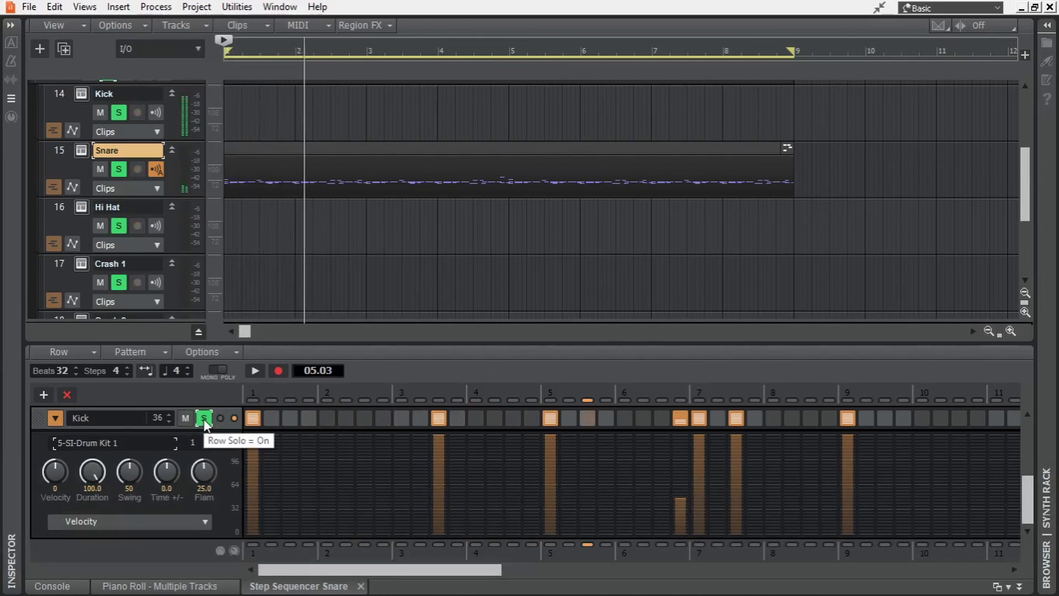
key("space")
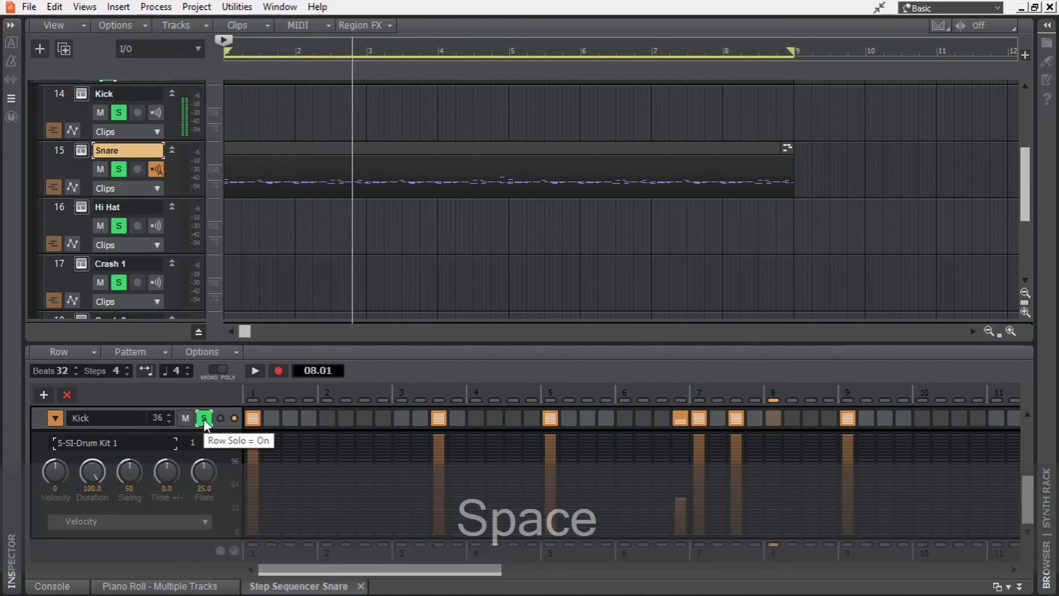
left_click(204, 419)
left_click(55, 419)
Step: Check the Snare Soft row's output and route the Hi Hat Closed rows to 7-SI-Drum Kit 3
scroll(130, 480, "up", 5)
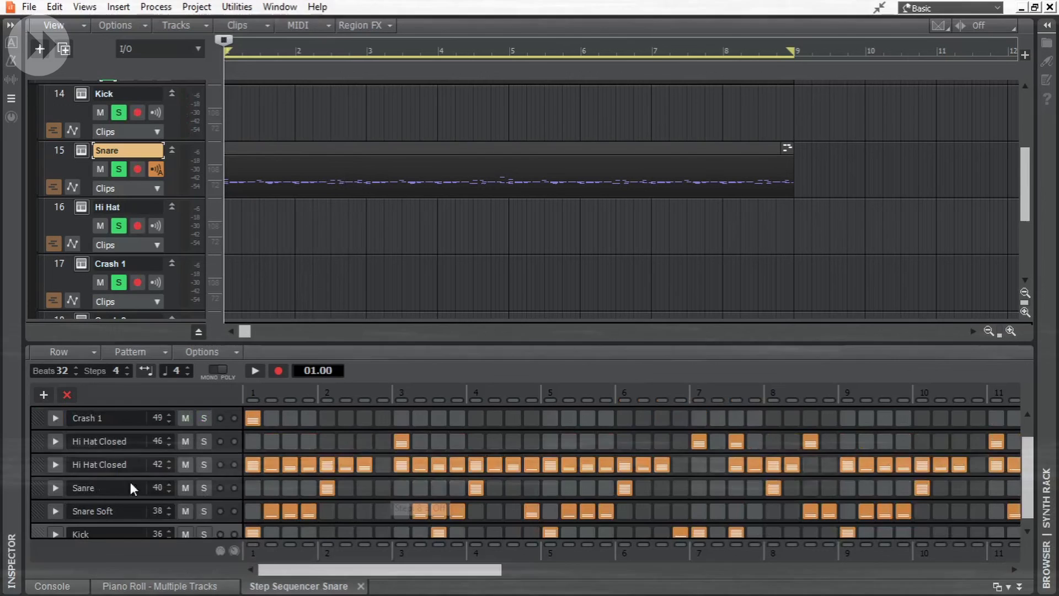
left_click(55, 511)
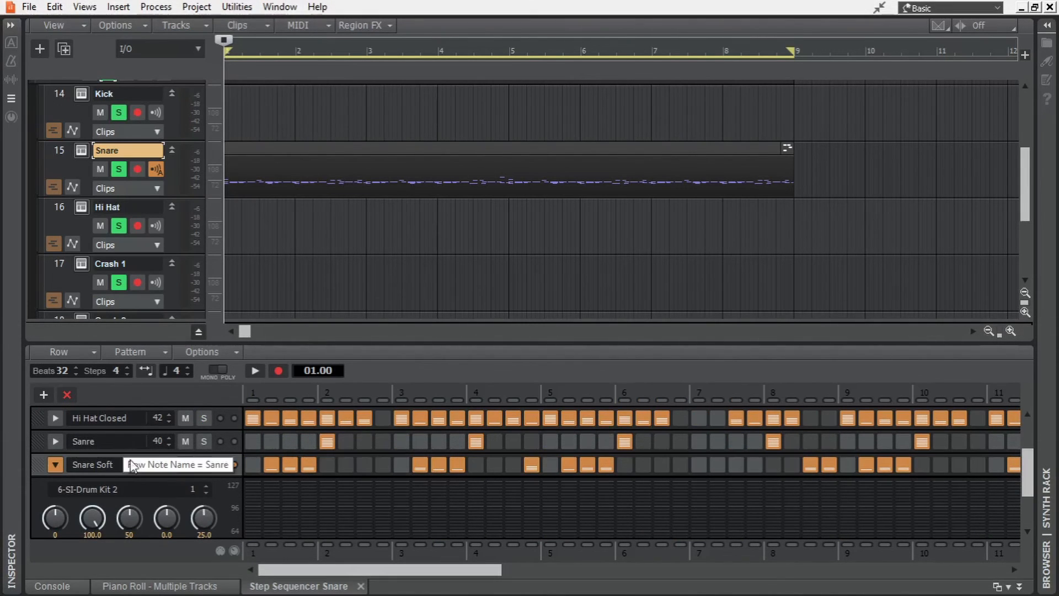
left_click(55, 465)
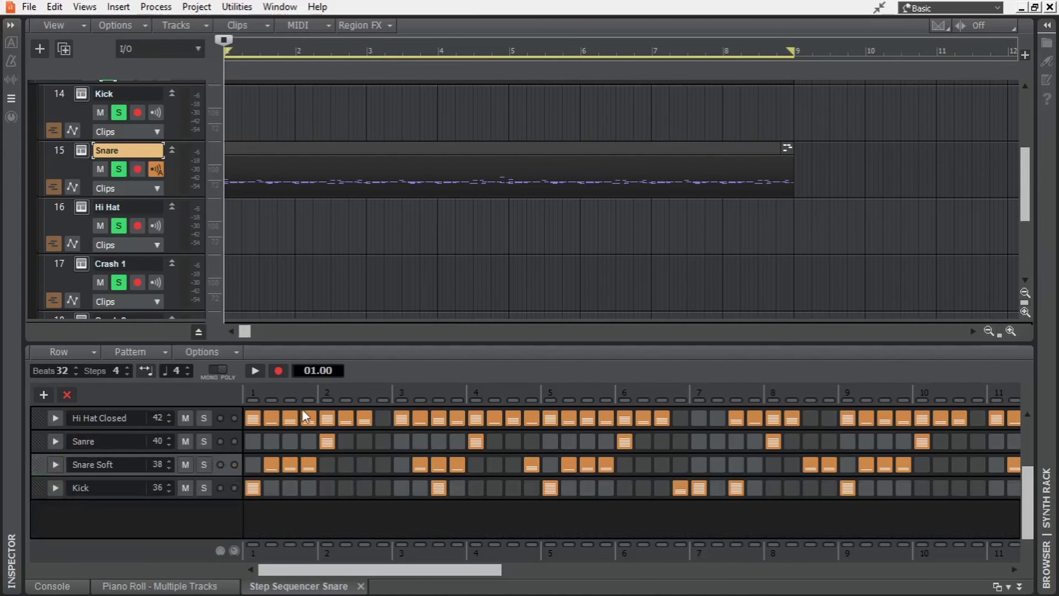
scroll(297, 431, "up", 2)
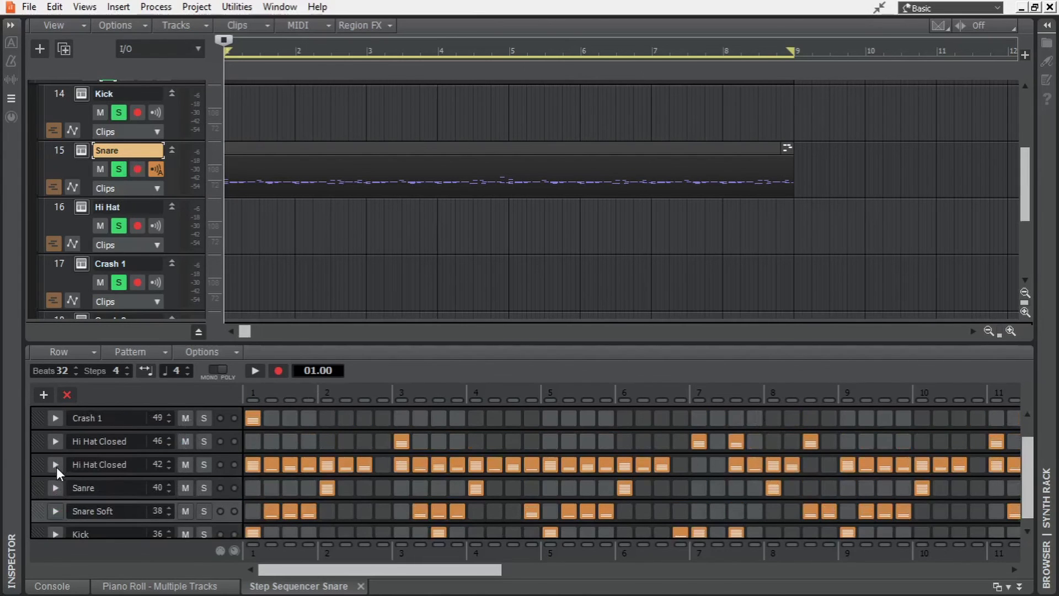
left_click(55, 441)
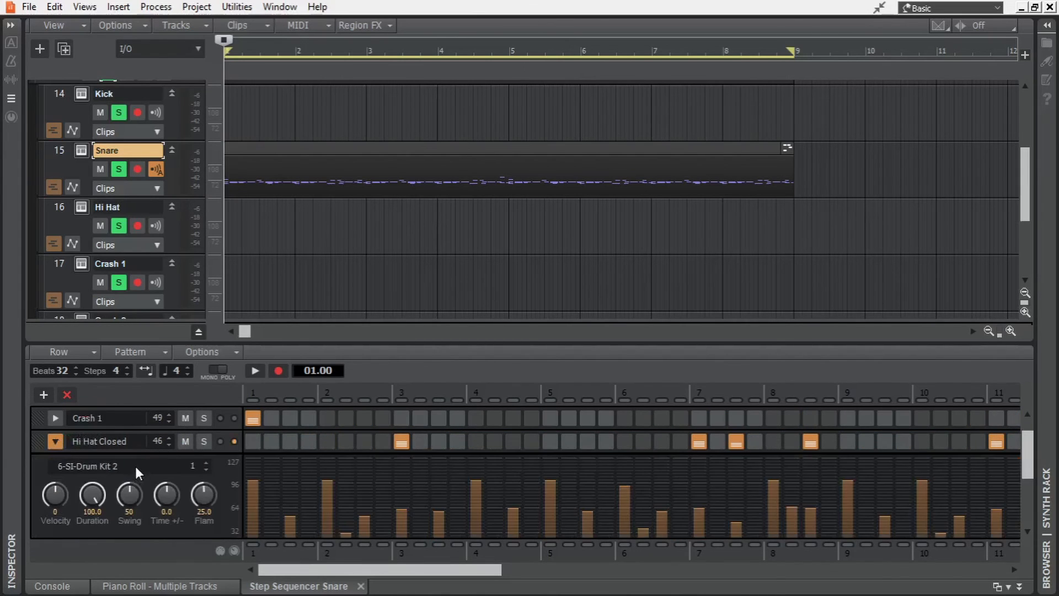
left_click(135, 466)
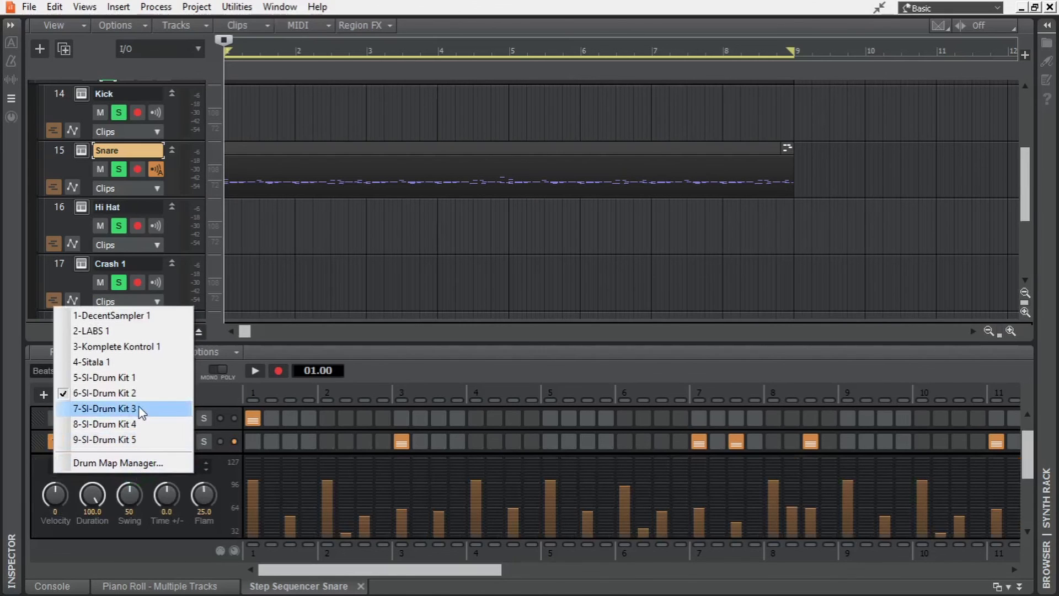
left_click(105, 408)
left_click(55, 440)
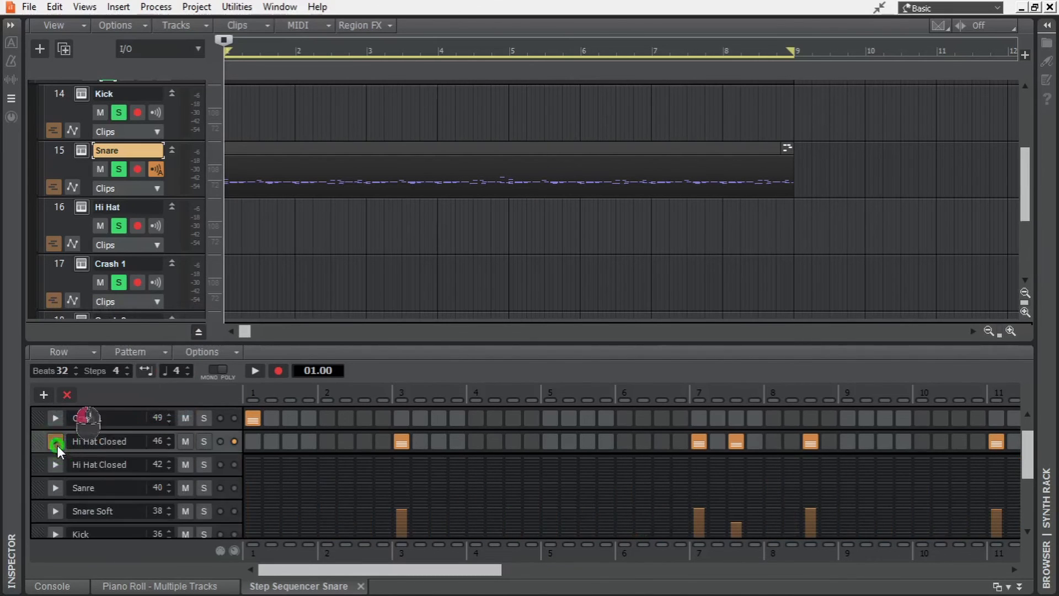
Step: Audition both Hi Hat Closed rows soloed together, and clear their solos after stopping playback
left_click(204, 464)
left_click(203, 441, "ctrl")
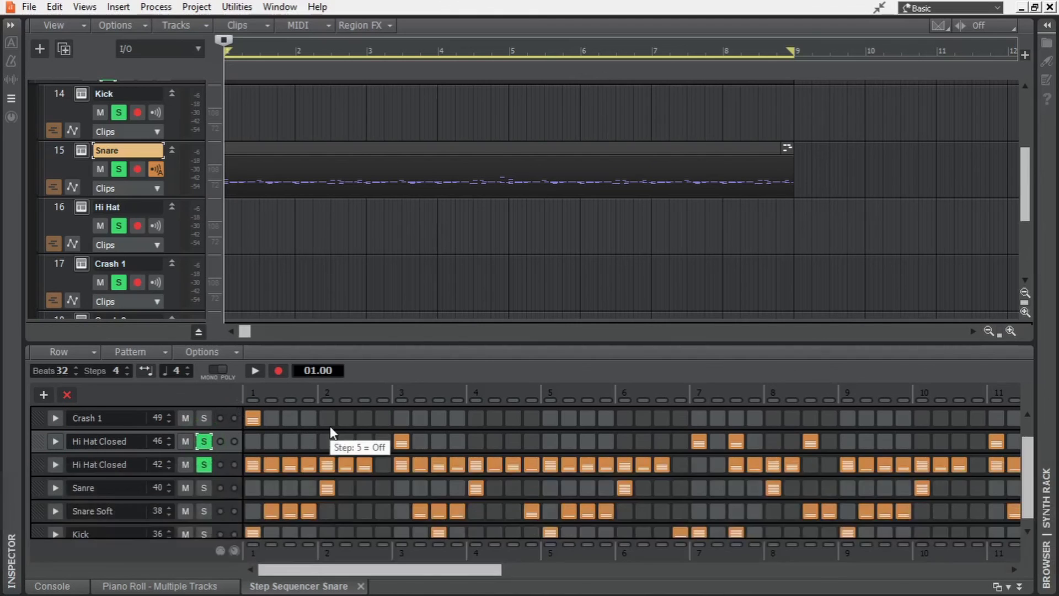
key("space")
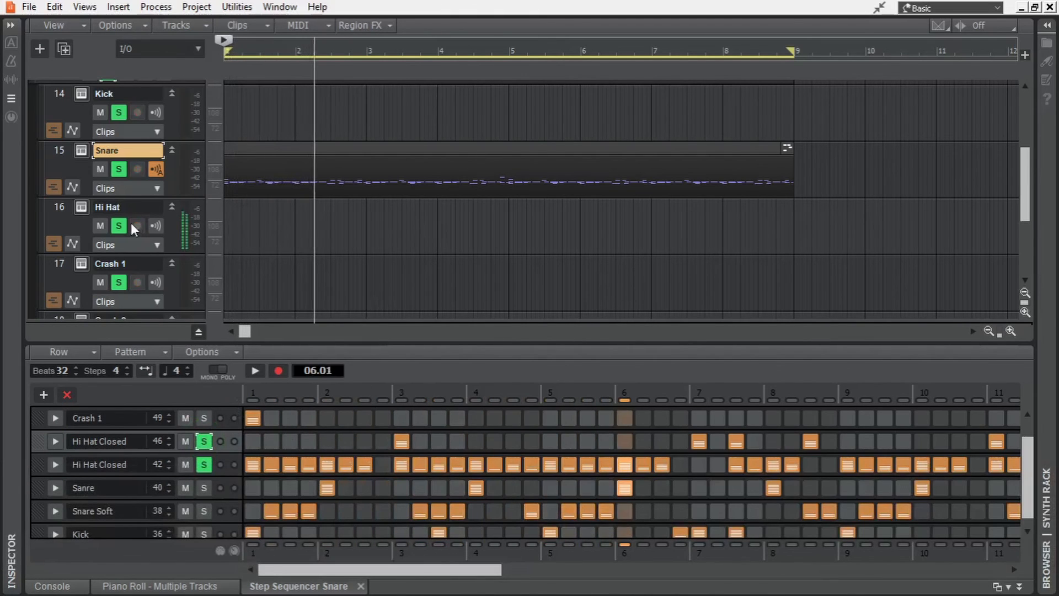
key("space")
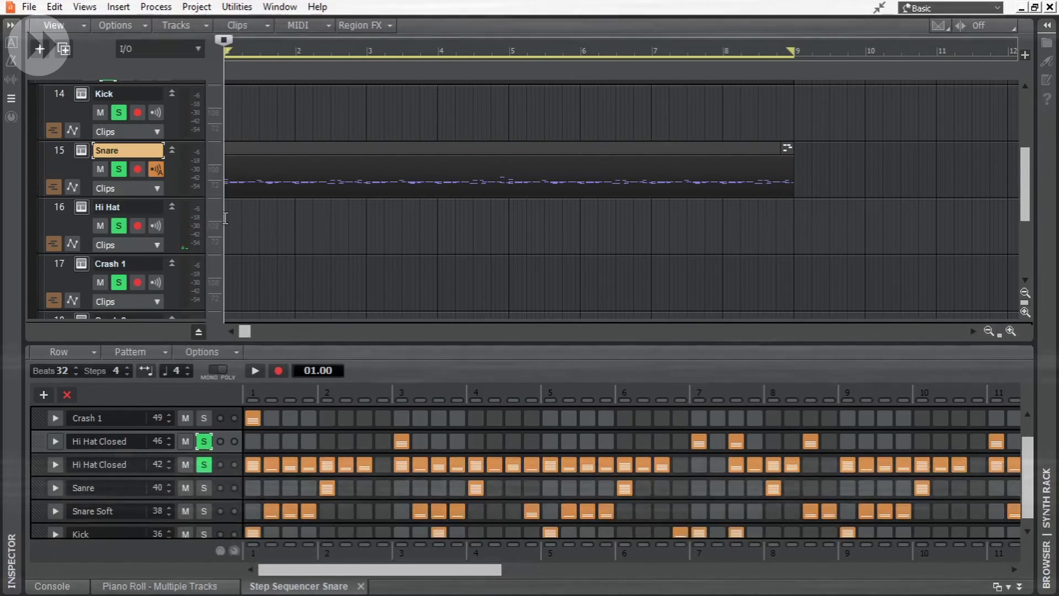
left_click(204, 443)
left_click(204, 464)
Step: Route the Crash 1 row to 8-SI-Drum Kit 4 and the Crash 2 row to 9-SI-Drum Kit 5
scroll(146, 466, "up", 1)
left_click(56, 441)
left_click(122, 466)
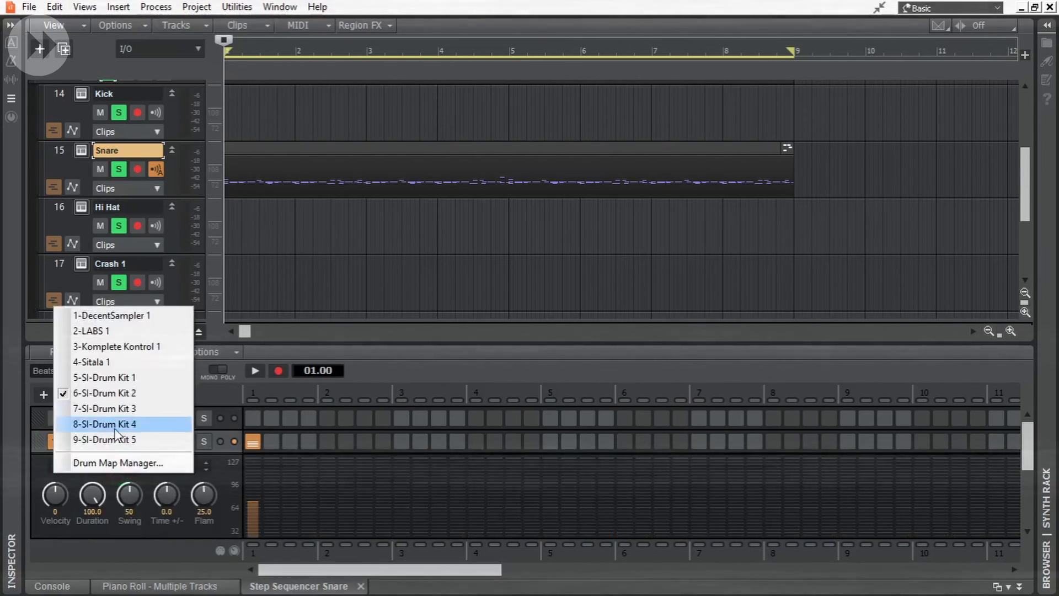
left_click(114, 424)
left_click(56, 442)
left_click(56, 418)
left_click(123, 445)
left_click(146, 414)
left_click(55, 422)
Step: Hide the Step Sequencer and play the soloed drum tracks from the start and from measure 4, checking each track's meter
key("d")
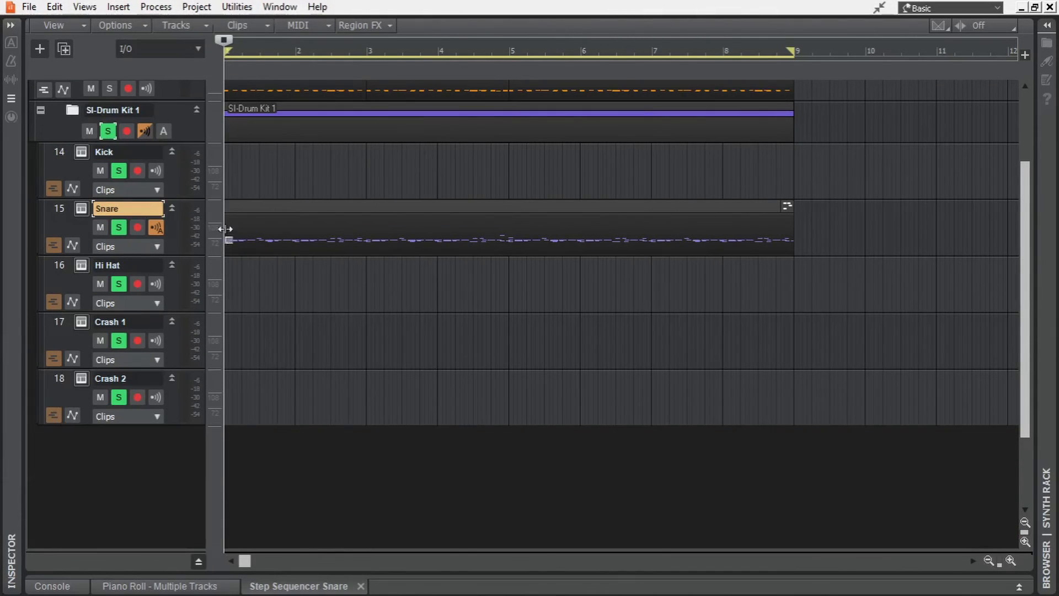
key("space")
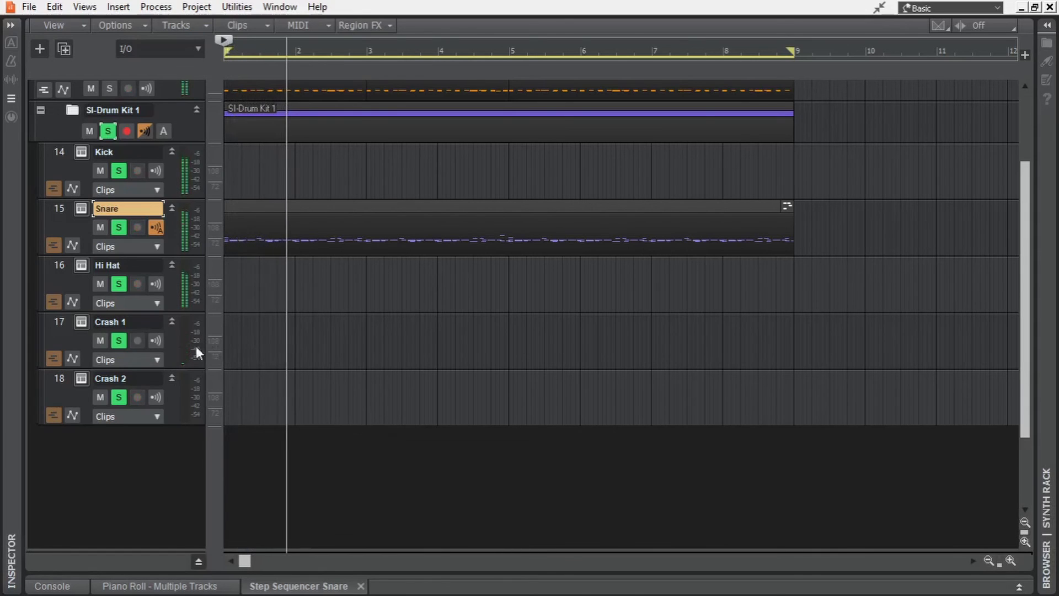
left_click(465, 352)
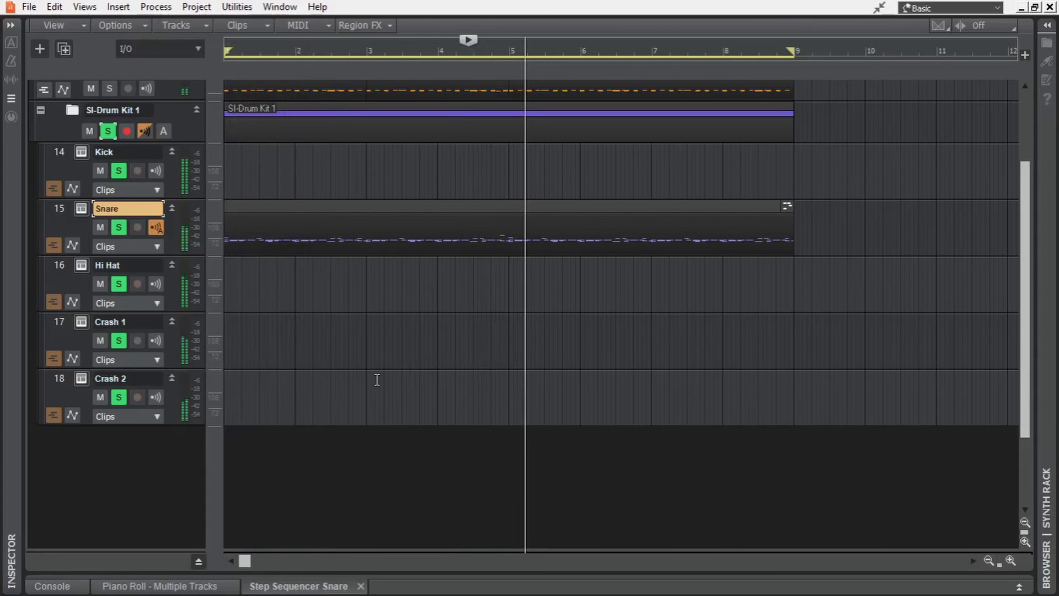
key("space")
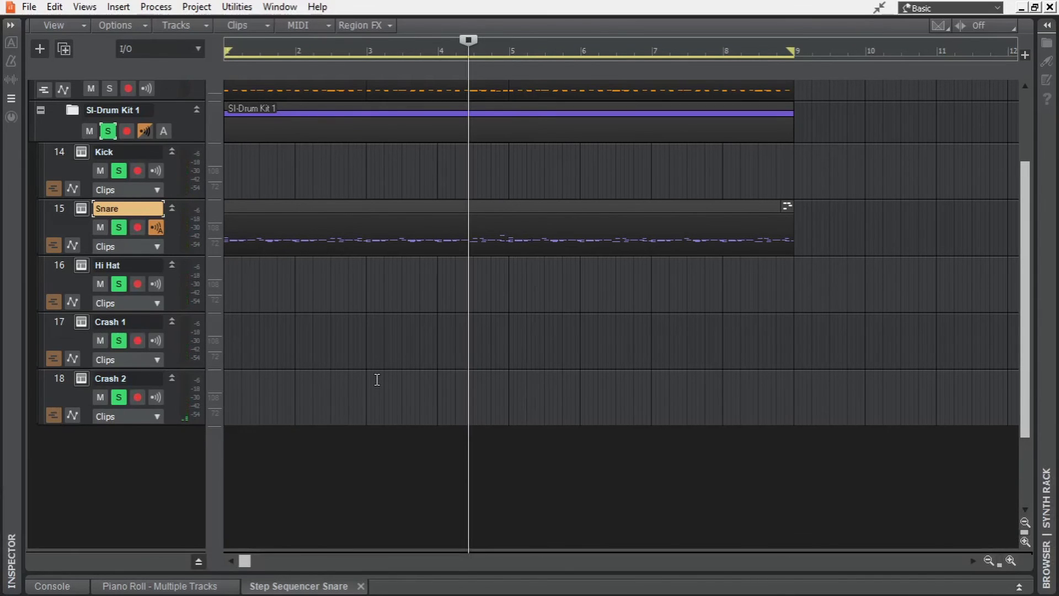
Step: Play the drum kit with the Snare track muted and unsoloed, and restore its mute and solo states
left_click(100, 227)
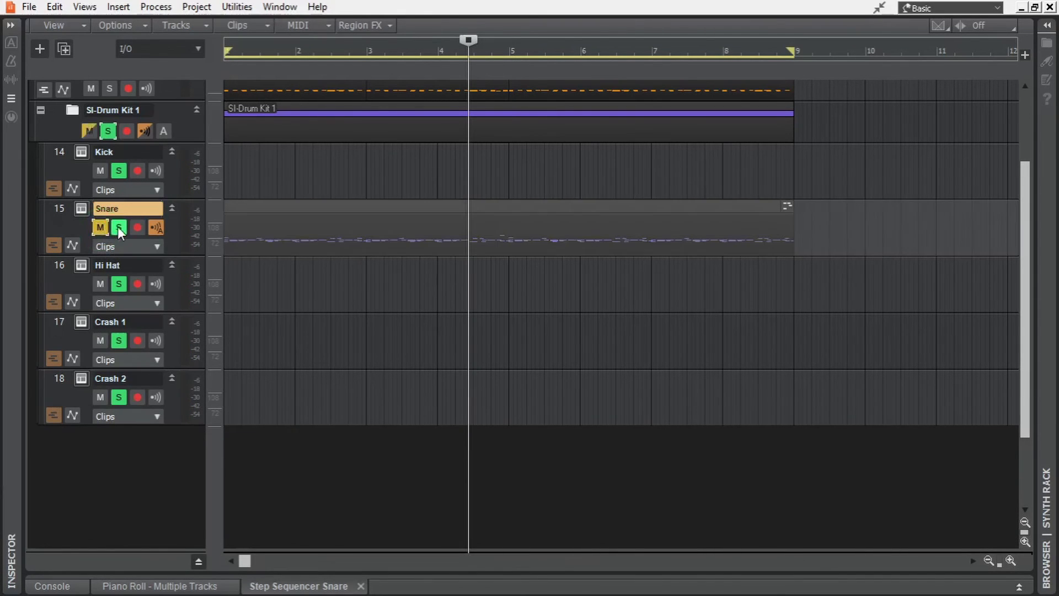
left_click(118, 227)
key("space")
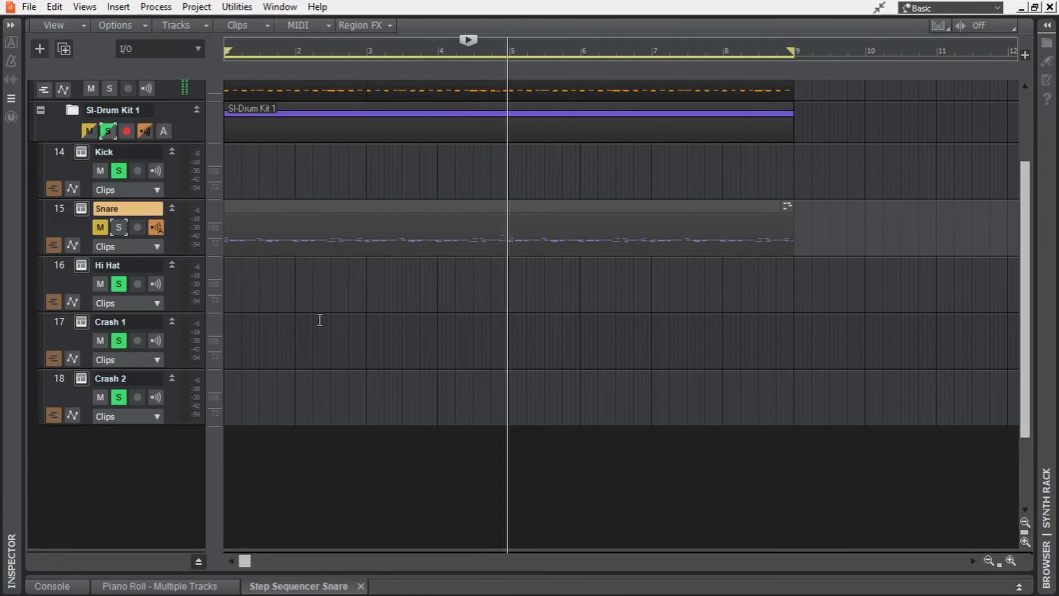
key("space")
left_click(100, 227)
left_click(119, 228)
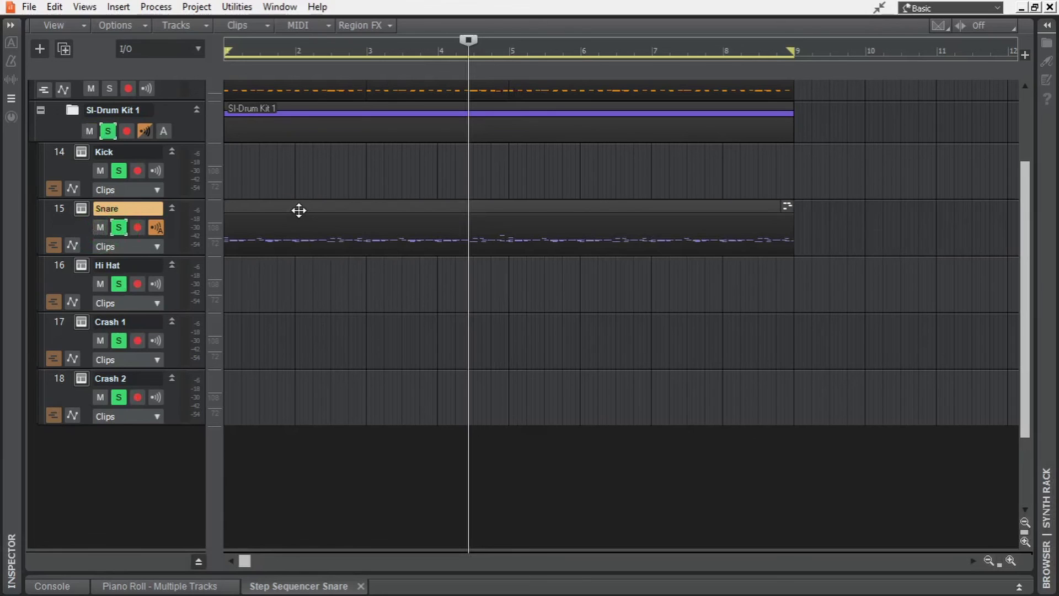
Step: Move the Snare track's step clip to a new MIDI track below Crash 2 and name that track SI MIDI
left_click_drag(298, 210, 254, 473)
double_click(126, 436)
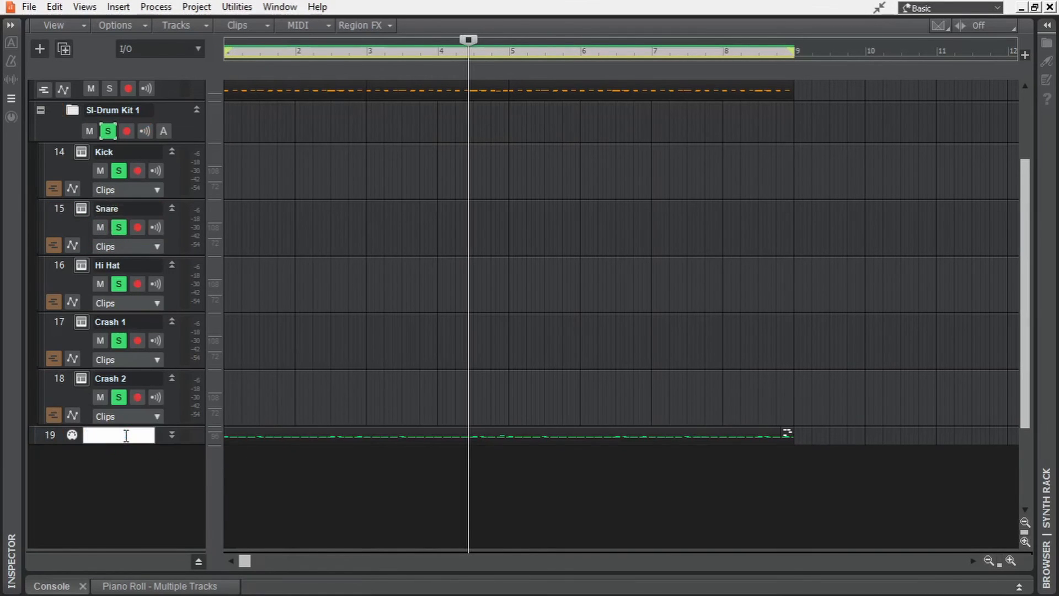
type("SI MIDI")
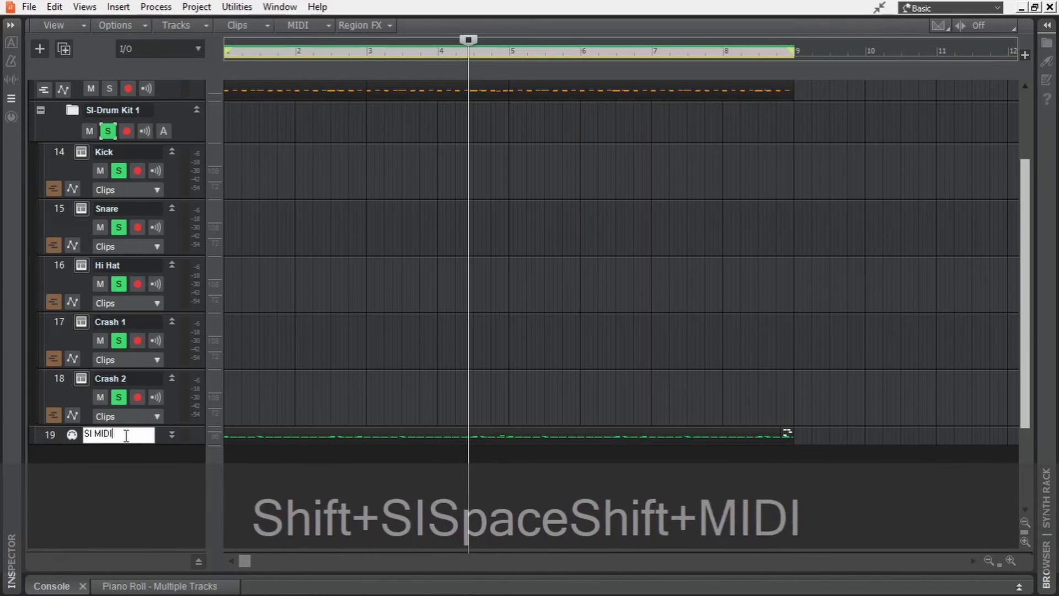
key("Return")
Step: Play the SI MIDI clip while muting and unmuting the Snare track, and stop playback
key("space")
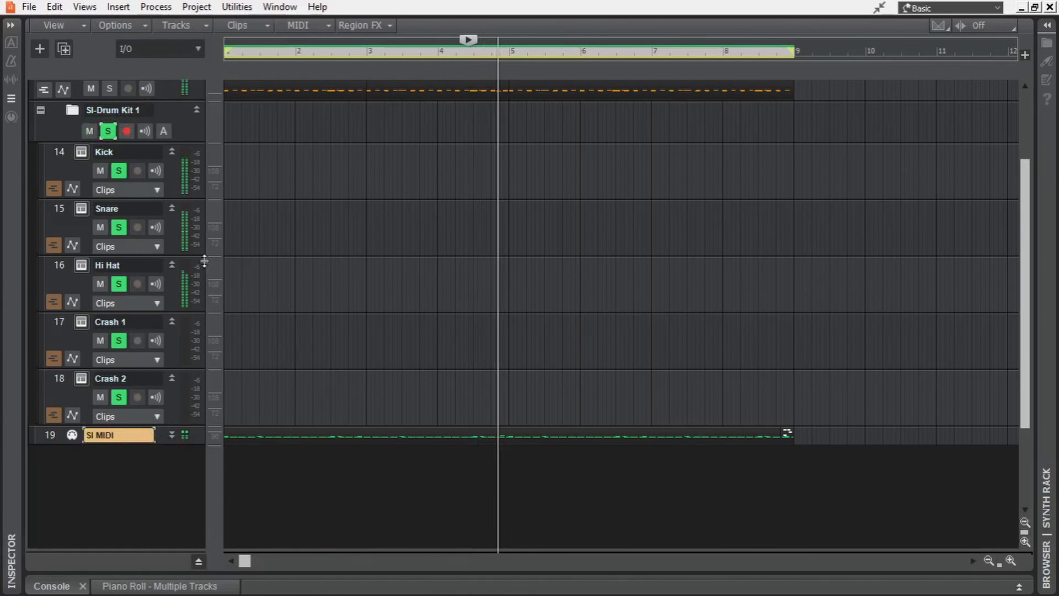
left_click(100, 227)
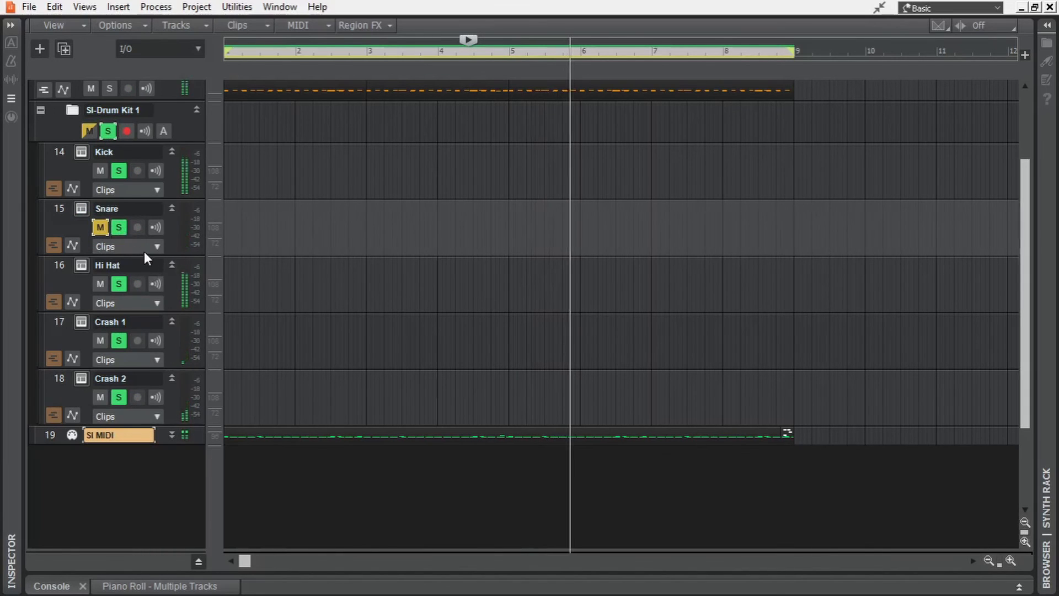
left_click(101, 227)
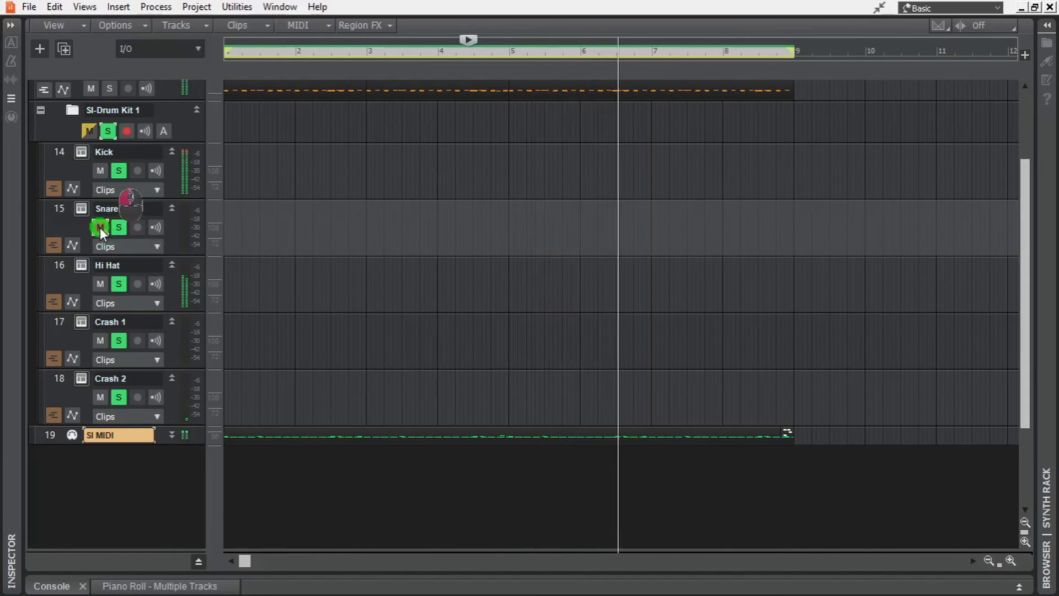
key("space")
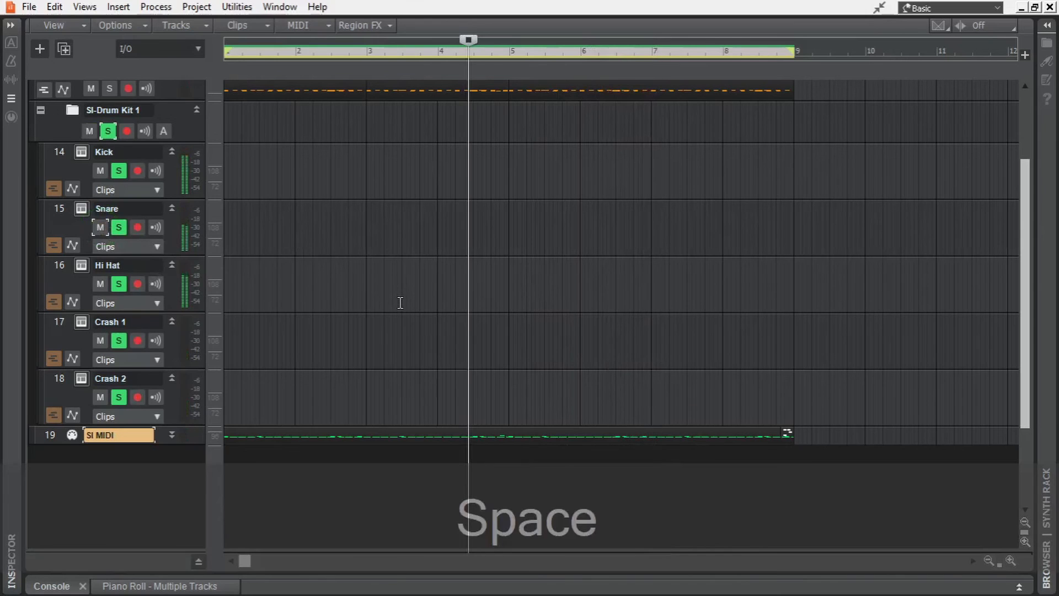
Step: Open the SI MIDI clip in a maximized Step Sequencer
double_click(279, 437)
key("shift+d")
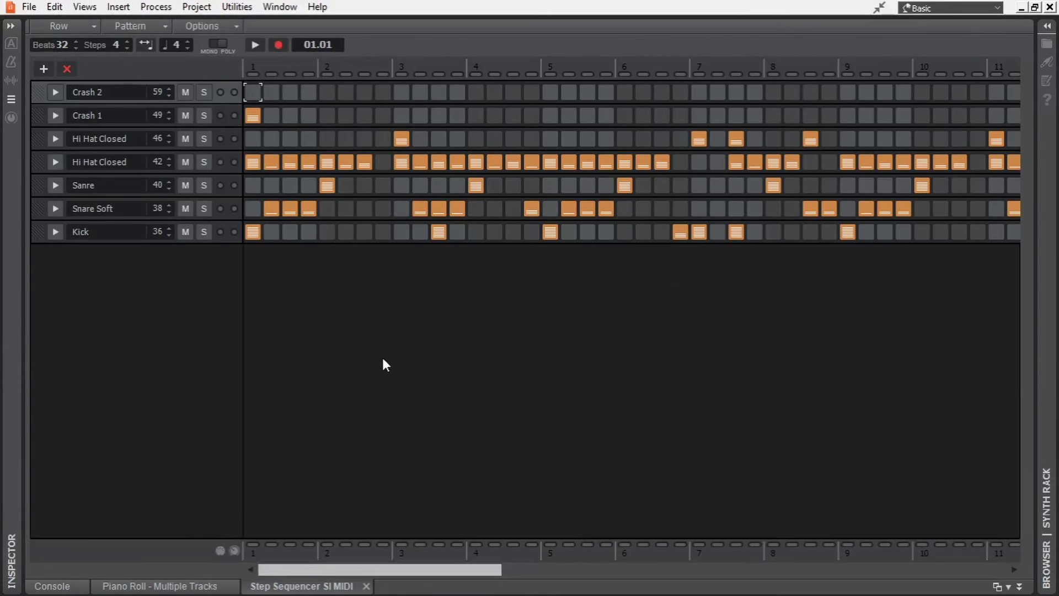